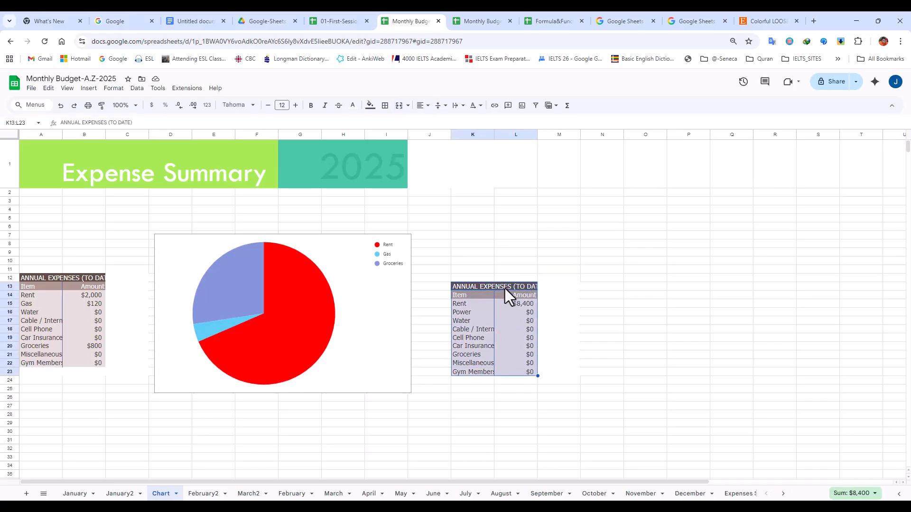
Copy the annual expenses table in K13:L23 and paste only its values at P1.
{"action": "right_click", "coordinate": [503, 291]}
{"action": "left_click", "coordinate": [546, 221]}
{"action": "left_click", "coordinate": [704, 185]}
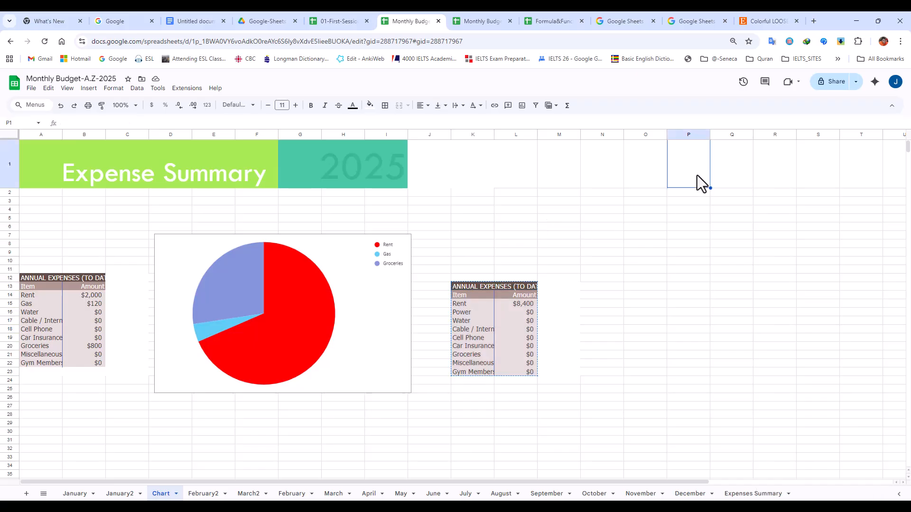
{"action": "right_click", "coordinate": [695, 158]}
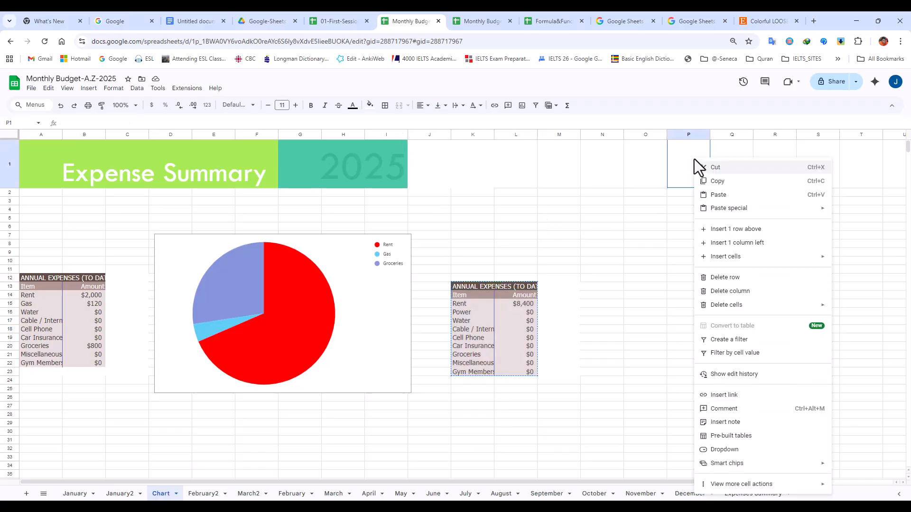
{"action": "mouse_move", "coordinate": [738, 211]}
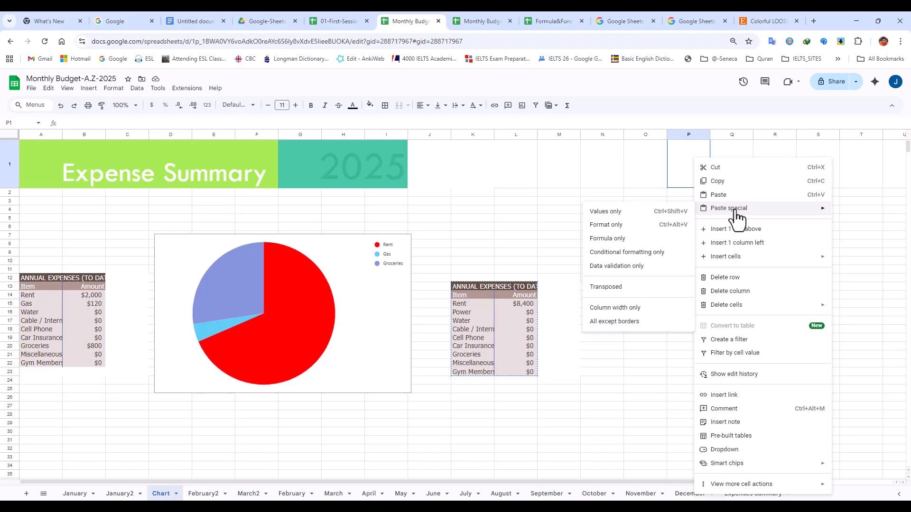
{"action": "left_click", "coordinate": [606, 212]}
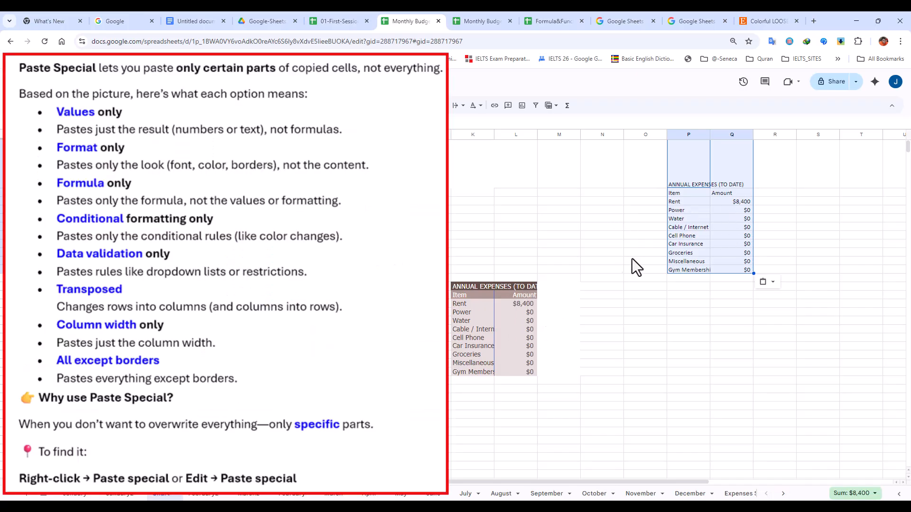
Paste only the format of the copied expenses table at O19.
{"action": "left_click", "coordinate": [655, 226]}
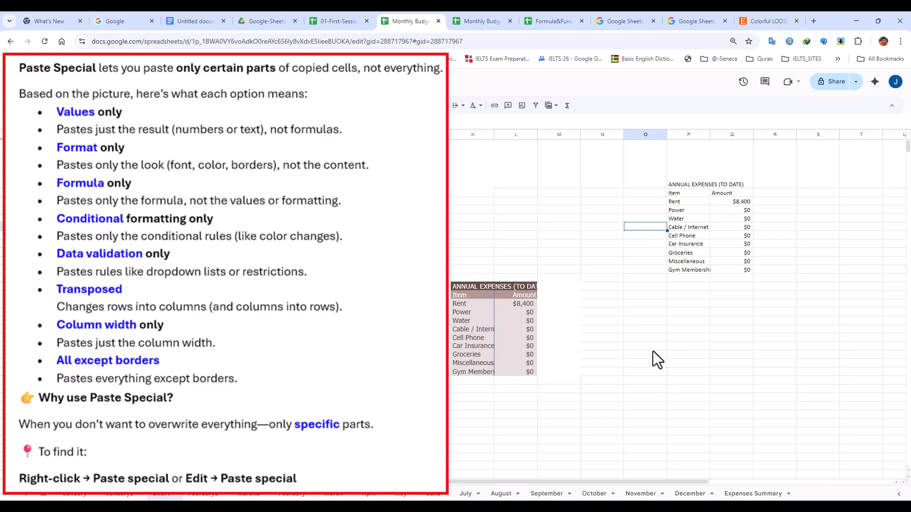
{"action": "right_click", "coordinate": [627, 337]}
{"action": "mouse_move", "coordinate": [662, 215]}
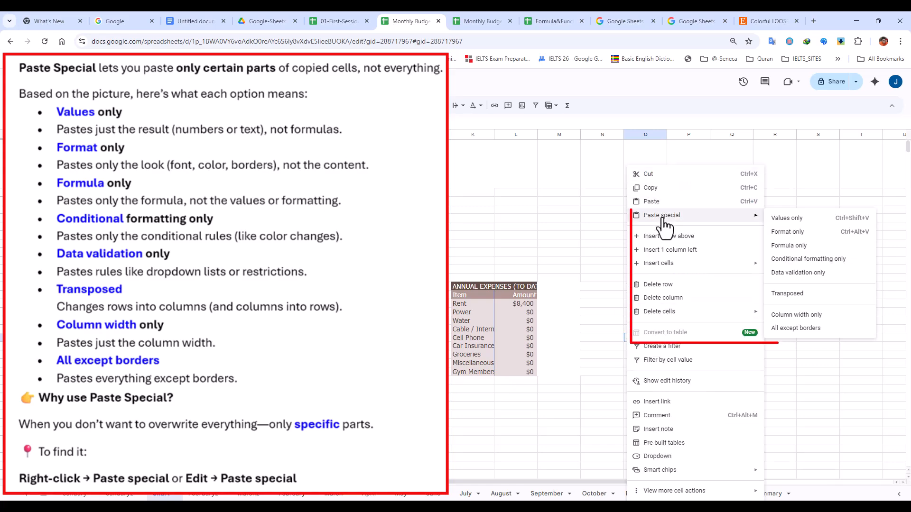
{"action": "left_click", "coordinate": [788, 232]}
Paste only the formulas of the copied expenses table at N5, and compare the Rent amount cells O7 and Q3.
{"action": "left_click", "coordinate": [609, 321]}
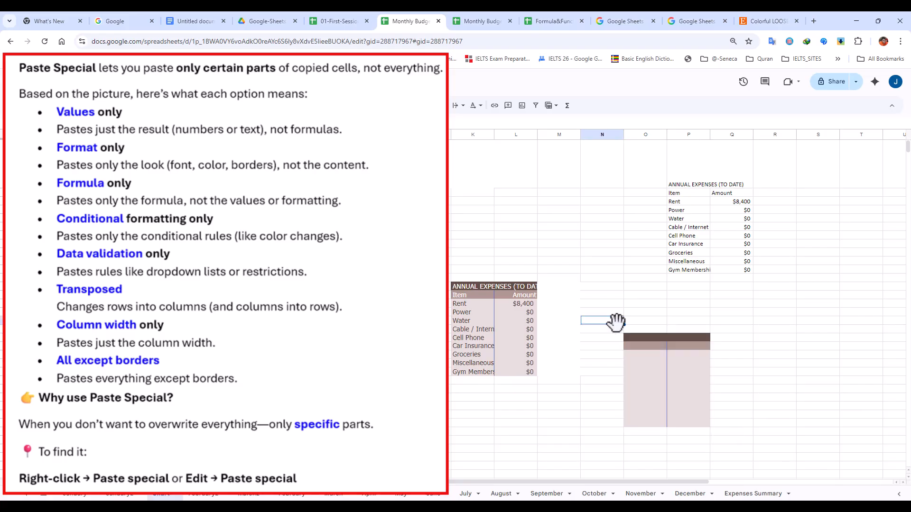
{"action": "right_click", "coordinate": [594, 218]}
{"action": "mouse_move", "coordinate": [616, 216]}
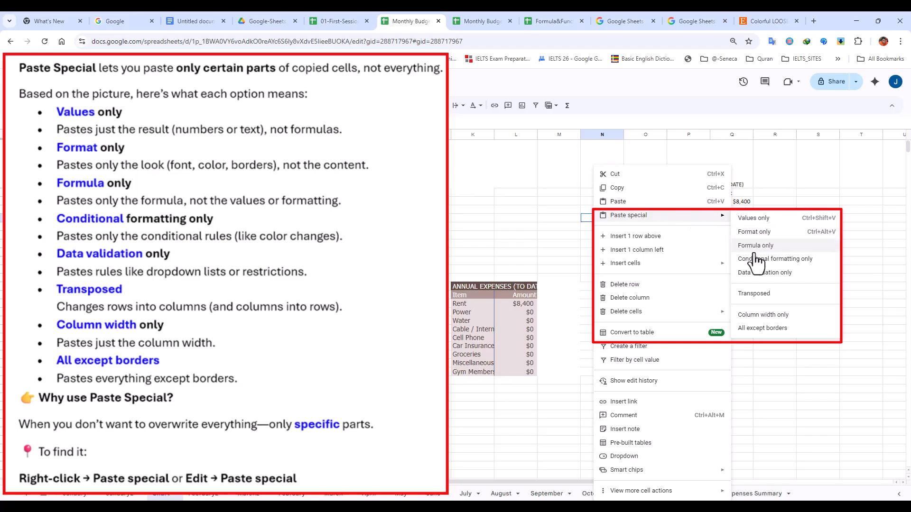
{"action": "left_click", "coordinate": [755, 245]}
{"action": "left_click", "coordinate": [638, 236]}
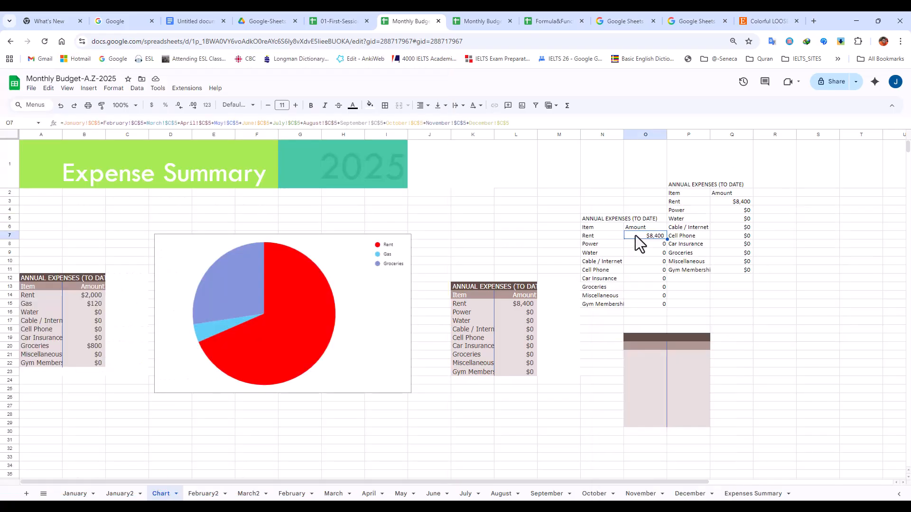
{"action": "left_click", "coordinate": [736, 205]}
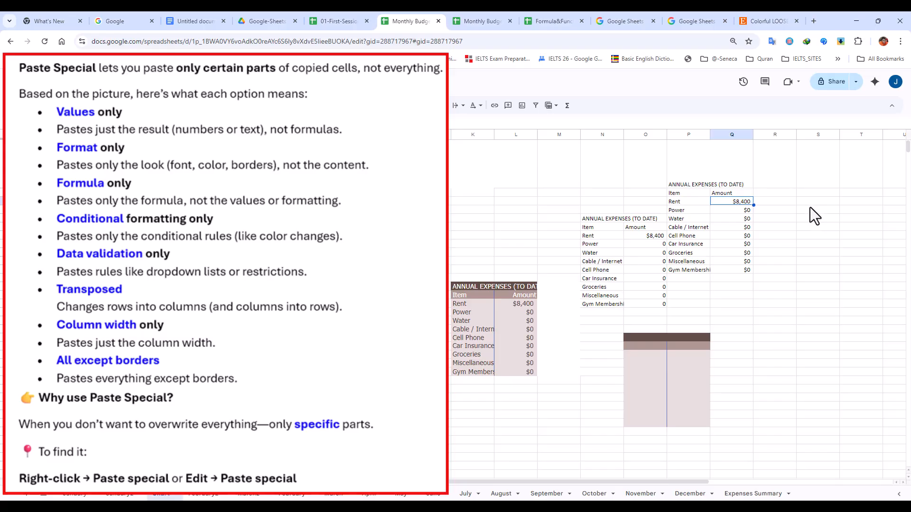
{"action": "right_click", "coordinate": [810, 205]}
{"action": "mouse_move", "coordinate": [811, 223]}
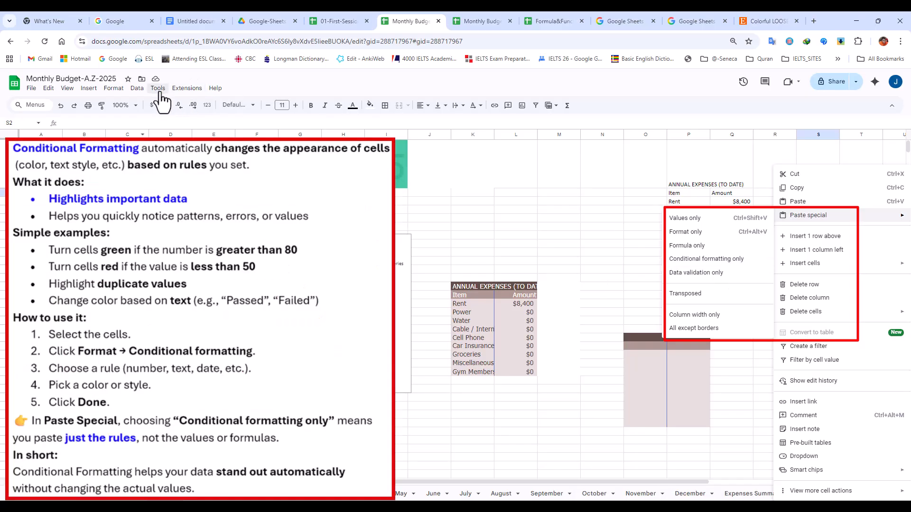
{"action": "left_click", "coordinate": [502, 330]}
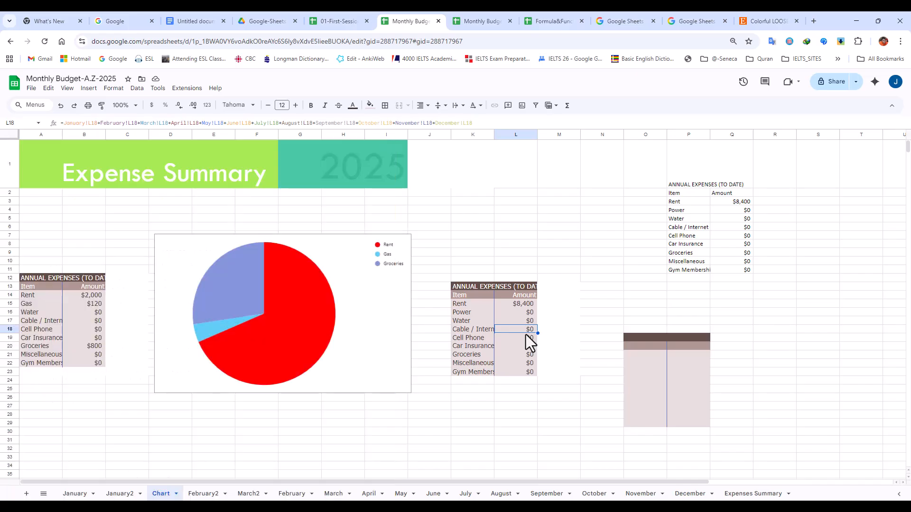
Start a conditional formatting rule and set its range to K15:L23.
{"action": "left_click", "coordinate": [602, 243]}
{"action": "left_click", "coordinate": [114, 88]}
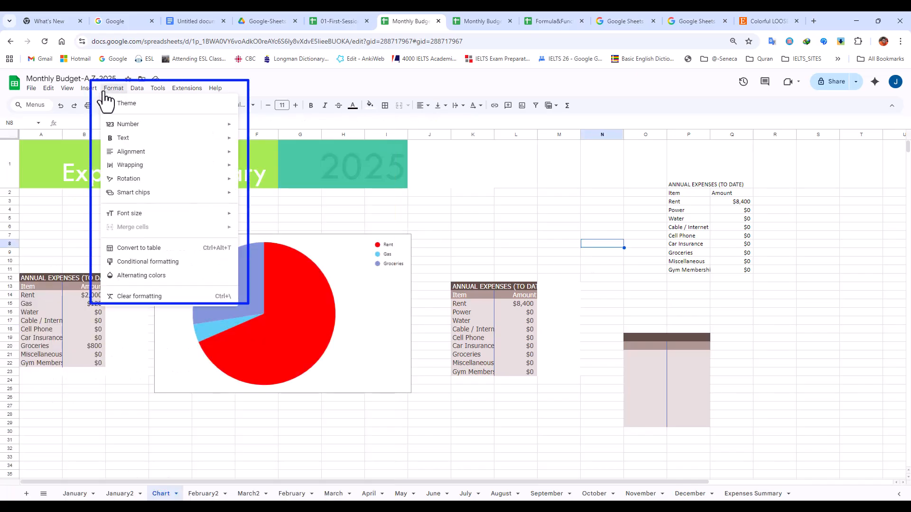
{"action": "left_click", "coordinate": [155, 261]}
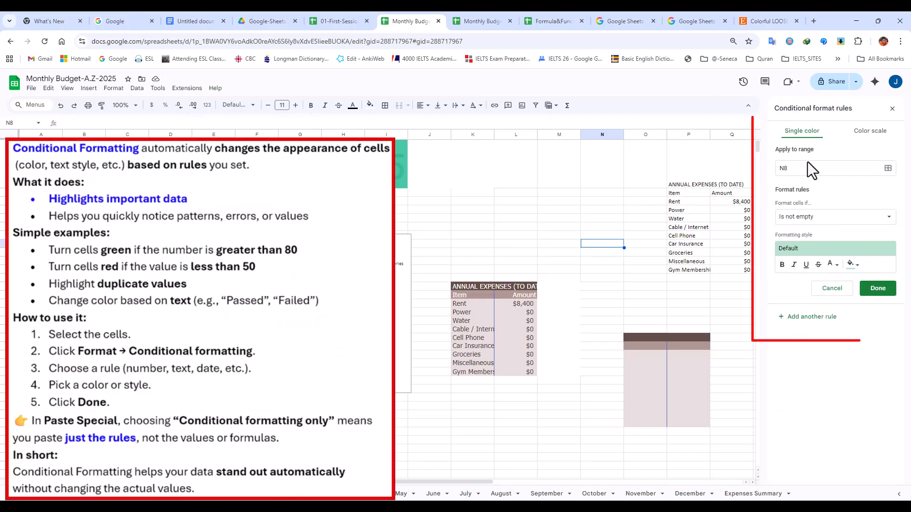
{"action": "left_click", "coordinate": [888, 168]}
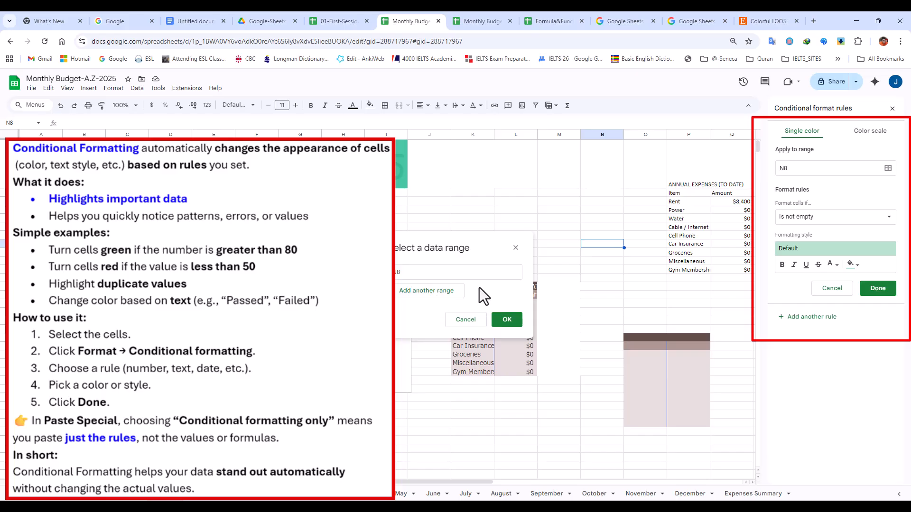
{"action": "left_click", "coordinate": [498, 345]}
{"action": "left_click_drag", "start_coordinate": [483, 248], "coordinate": [579, 179]}
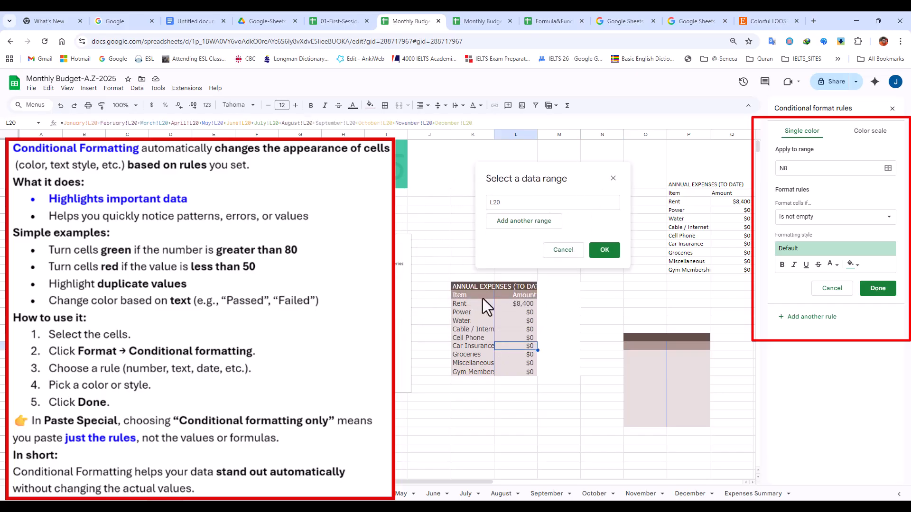
{"action": "left_click_drag", "start_coordinate": [462, 304], "coordinate": [525, 373]}
{"action": "left_click", "coordinate": [603, 249]}
Make the rule apply a magenta fill to cells whose text contains 20, and save it.
{"action": "left_click", "coordinate": [833, 218]}
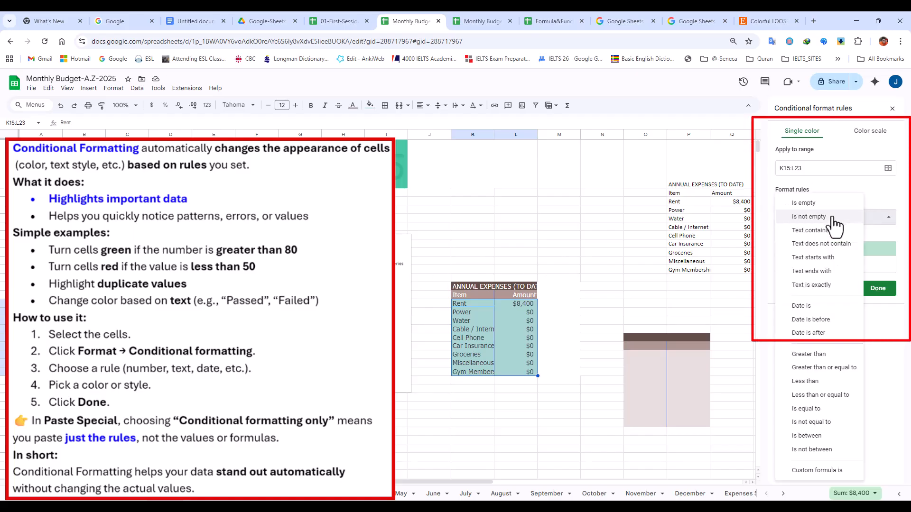
{"action": "left_click", "coordinate": [810, 230]}
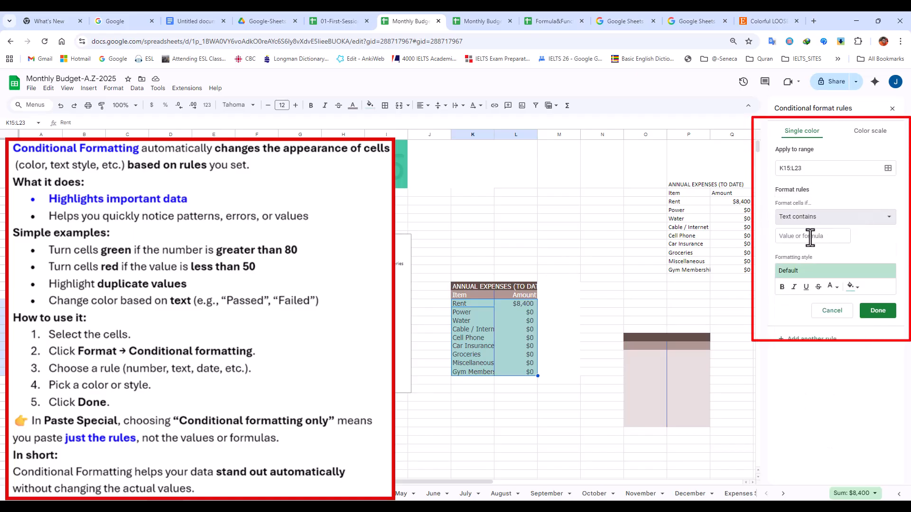
{"action": "left_click", "coordinate": [811, 237]}
{"action": "type", "text": "20"}
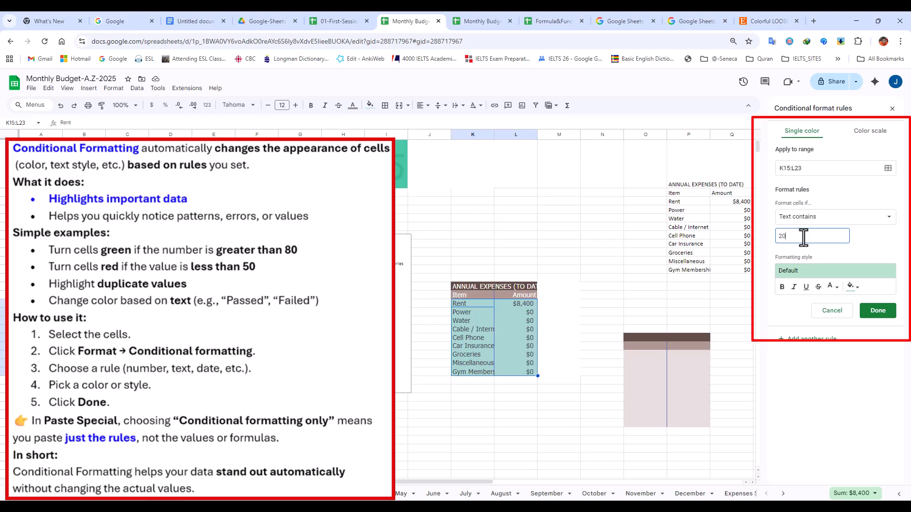
{"action": "left_click", "coordinate": [852, 286]}
{"action": "left_click", "coordinate": [858, 332]}
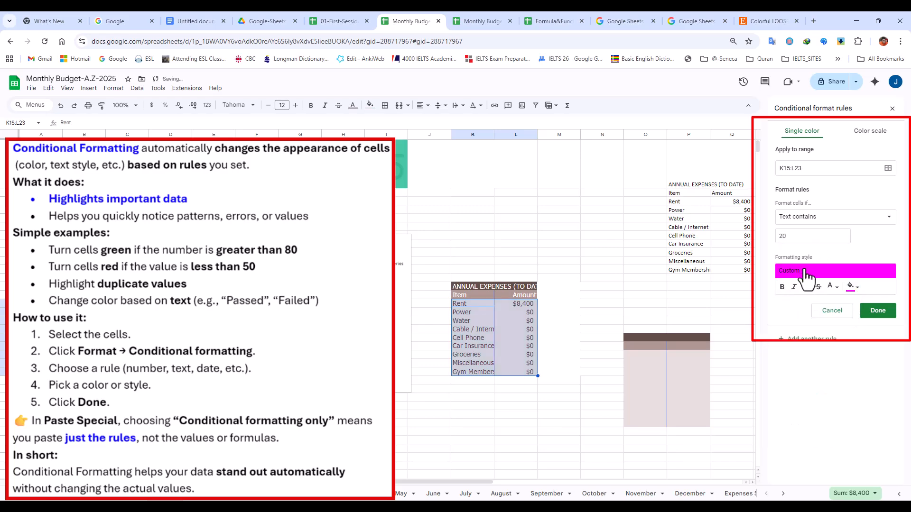
{"action": "left_click", "coordinate": [878, 314]}
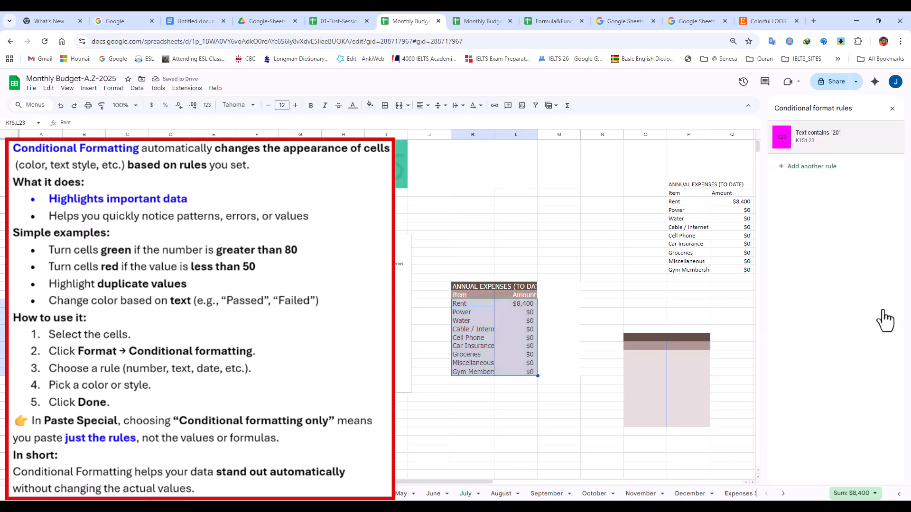
Replace the Cable / Internet amount formula in L18 with 20.
{"action": "left_click", "coordinate": [503, 330]}
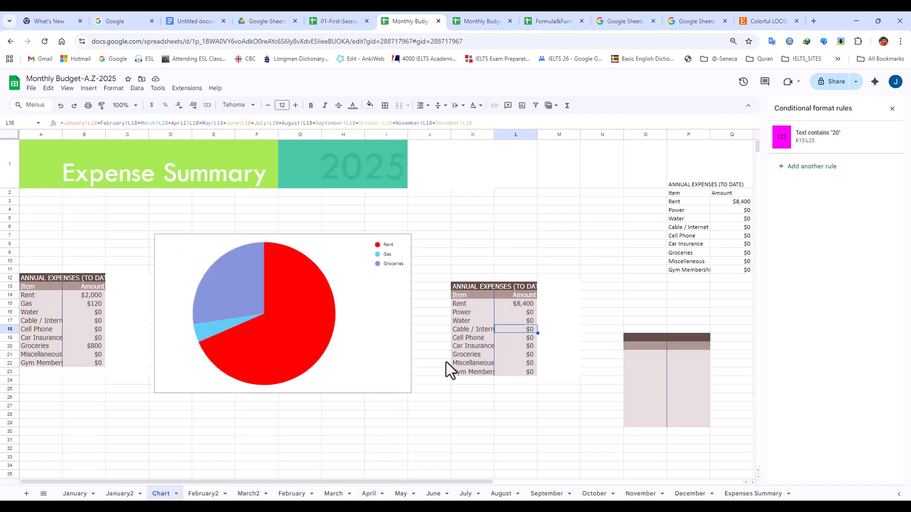
{"action": "left_click", "coordinate": [213, 122]}
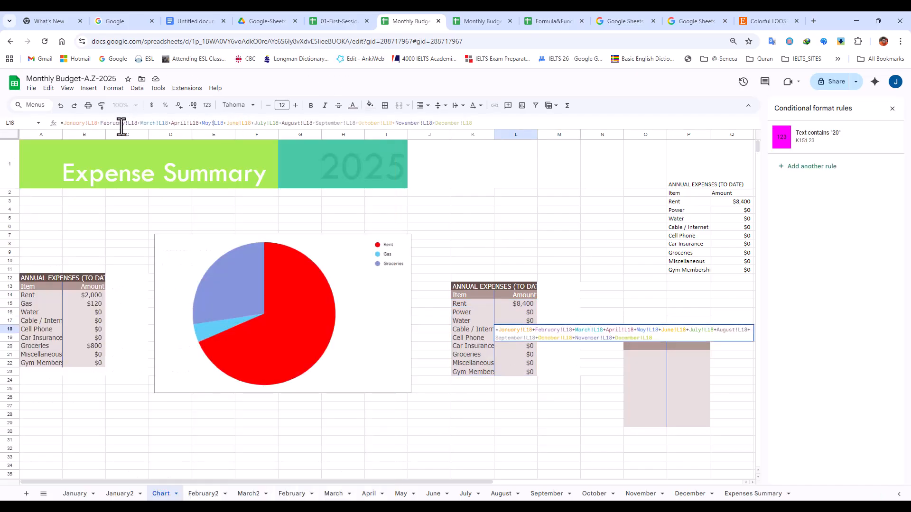
{"action": "triple_click", "coordinate": [64, 123]}
{"action": "type", "text": "20"}
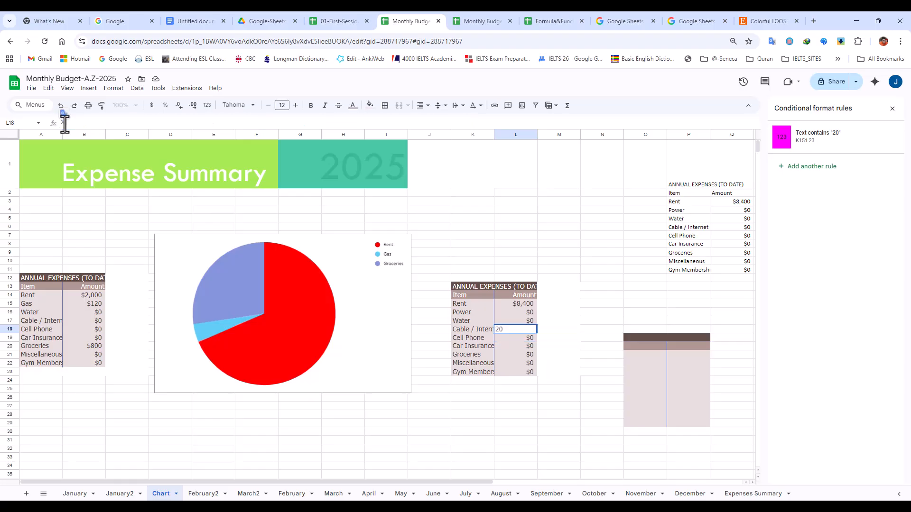
{"action": "left_click", "coordinate": [587, 211]}
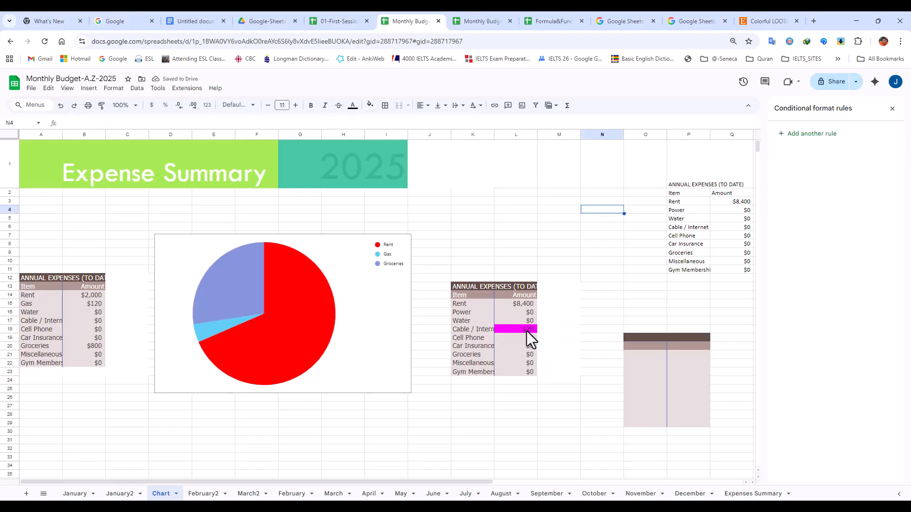
Replace the Groceries amount formula in L21 with 15.
{"action": "left_click", "coordinate": [530, 355]}
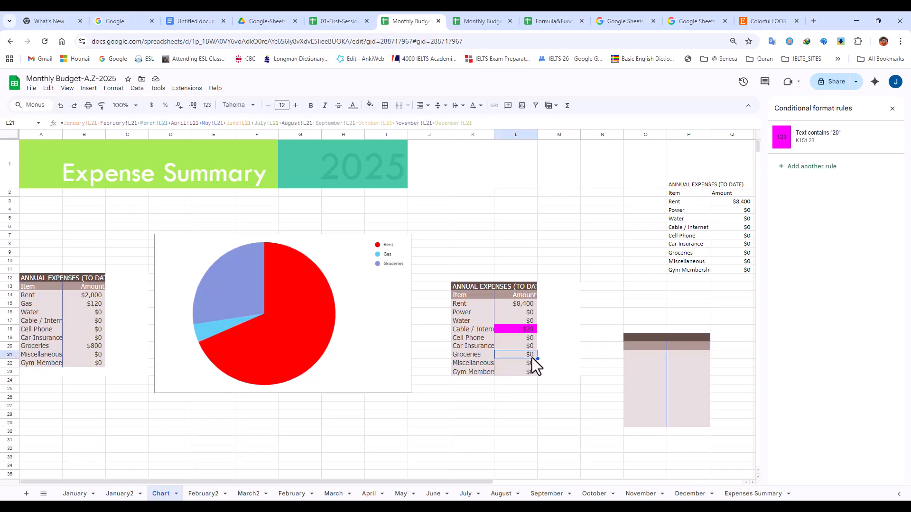
{"action": "left_click", "coordinate": [244, 123]}
{"action": "key", "text": "ctrl+a"}
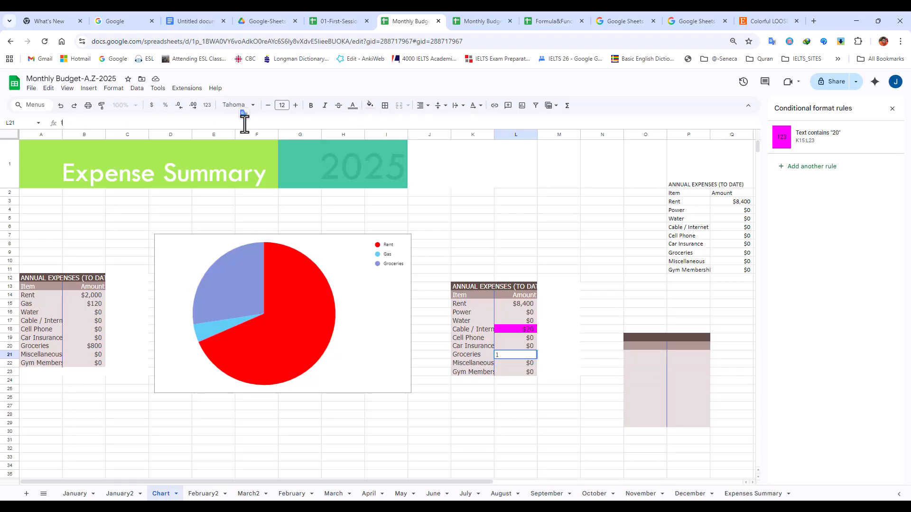
{"action": "left_click", "coordinate": [575, 201]}
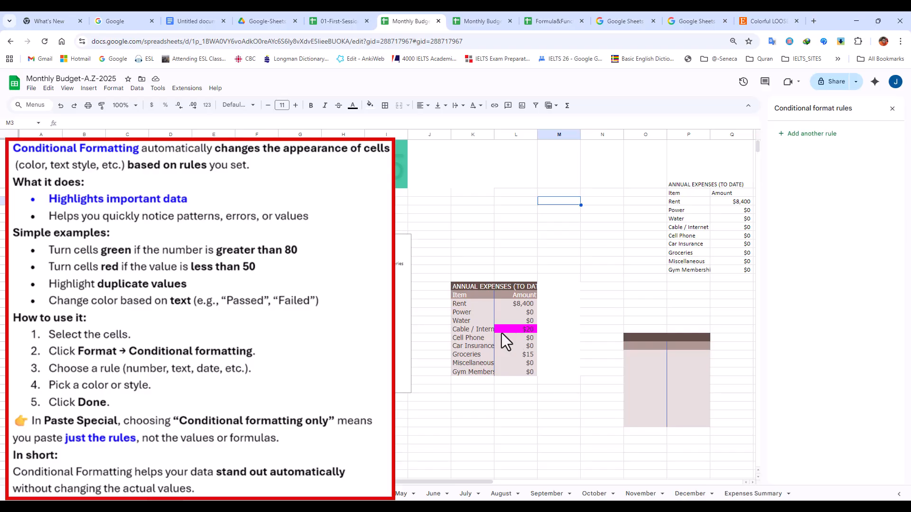
Start another conditional formatting rule and set its range to A14:B22.
{"action": "left_click", "coordinate": [113, 88]}
{"action": "left_click", "coordinate": [140, 262]}
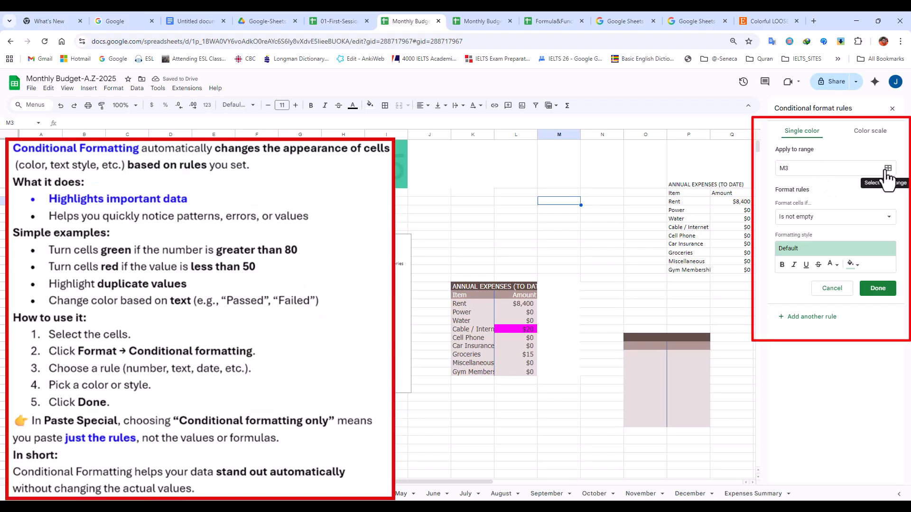
{"action": "left_click", "coordinate": [558, 329]}
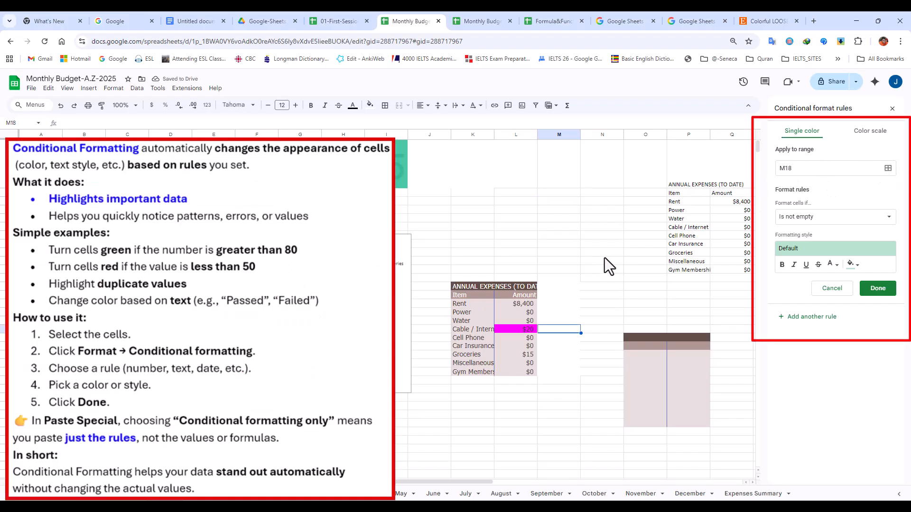
{"action": "left_click", "coordinate": [888, 168]}
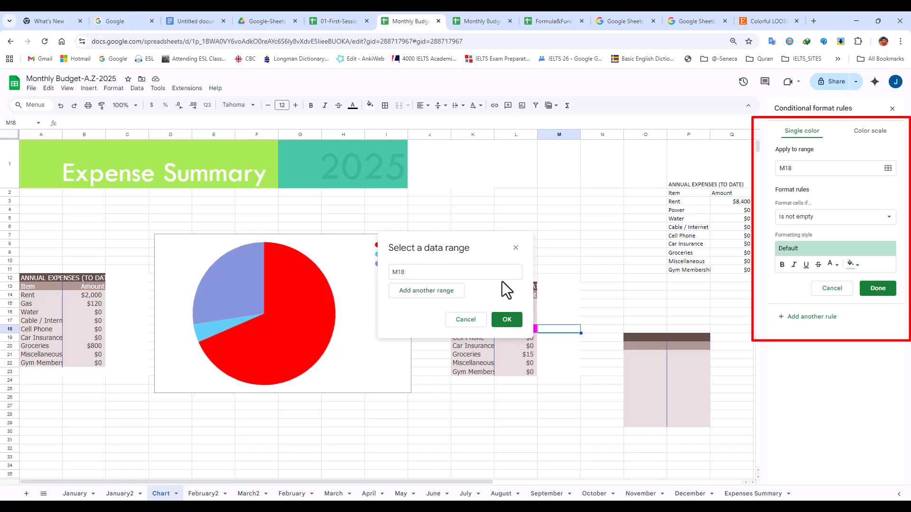
{"action": "left_click_drag", "start_coordinate": [42, 295], "coordinate": [87, 363]}
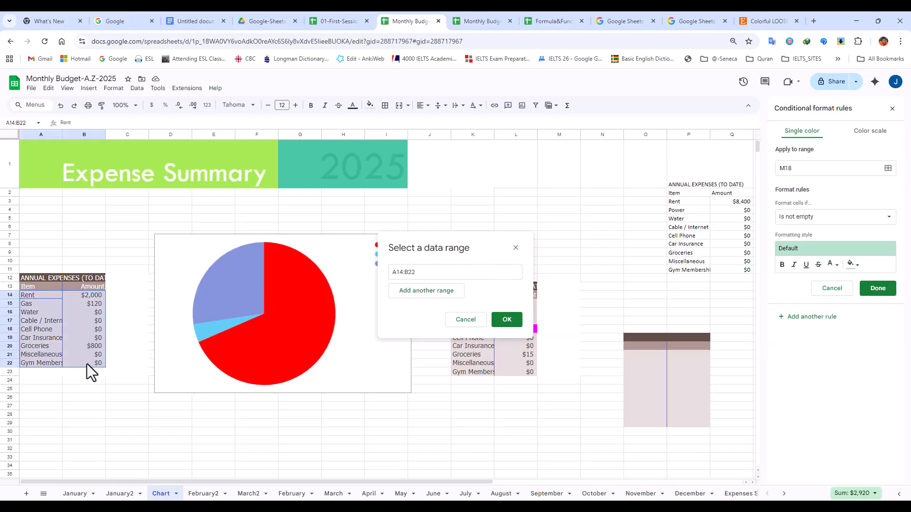
{"action": "left_click", "coordinate": [507, 319]}
Make the rule format cells greater than 80 with bold blue text.
{"action": "left_click", "coordinate": [830, 219]}
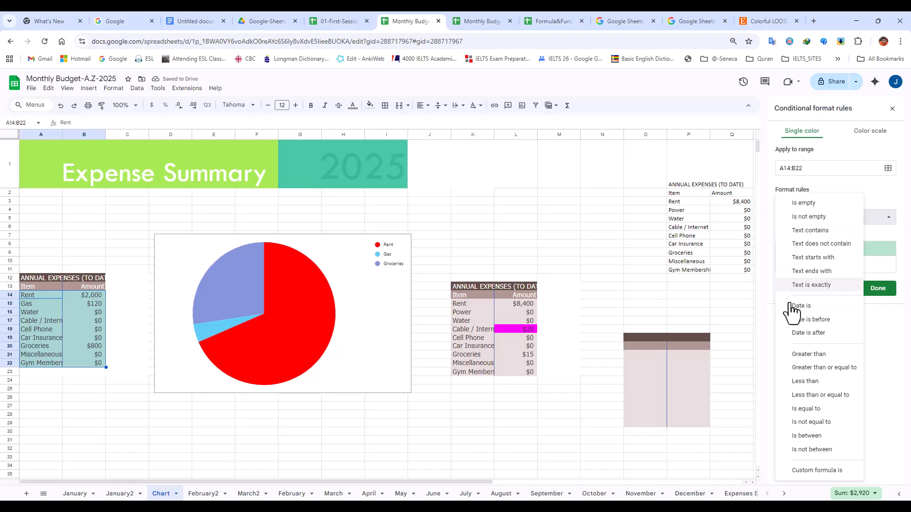
{"action": "left_click", "coordinate": [789, 355]}
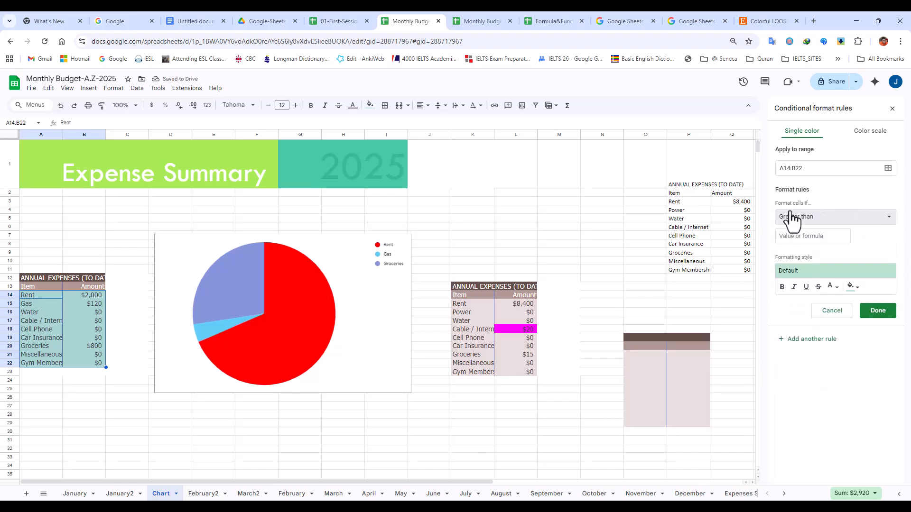
{"action": "left_click", "coordinate": [798, 237]}
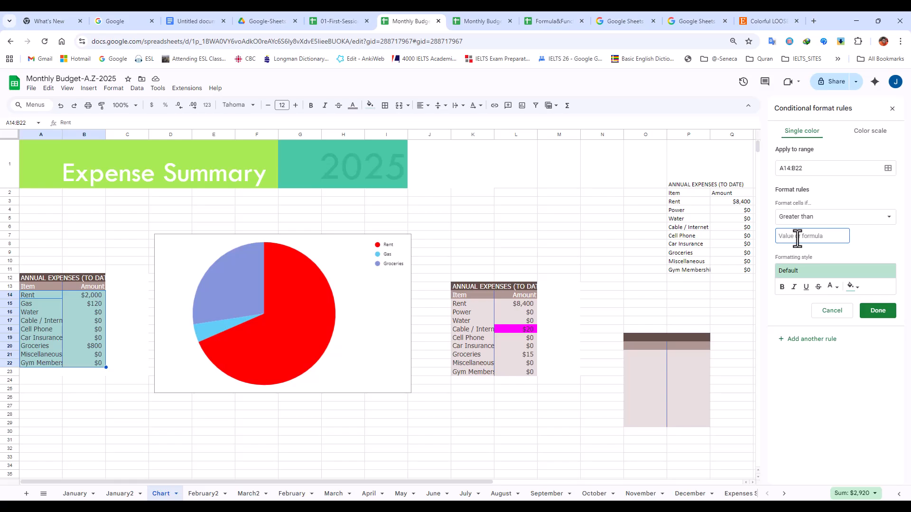
{"action": "type", "text": "80"}
{"action": "left_click", "coordinate": [781, 286]}
{"action": "left_click", "coordinate": [860, 287]}
{"action": "left_click", "coordinate": [833, 287]}
{"action": "left_click", "coordinate": [813, 325]}
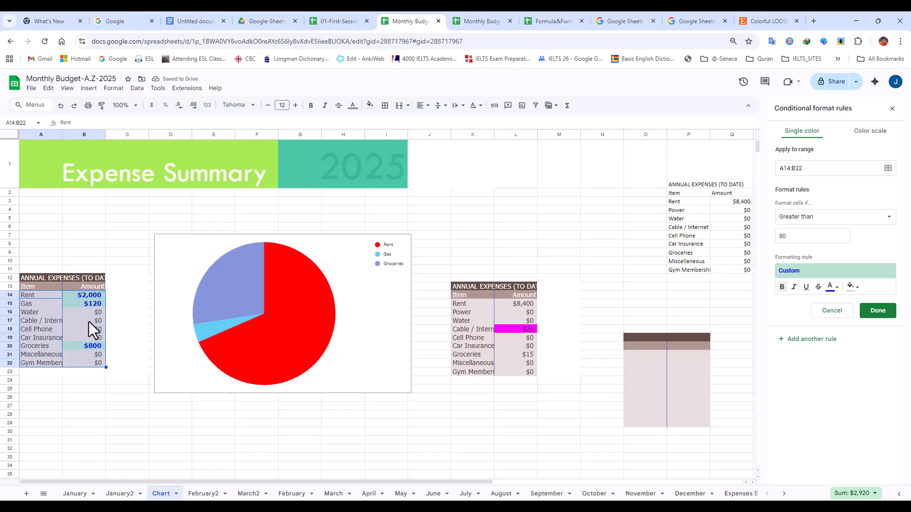
Set the rule's greater-than threshold to 150 and save the rule.
{"action": "double_click", "coordinate": [799, 237]}
{"action": "key", "text": "BackSpace"}
{"action": "type", "text": "150"}
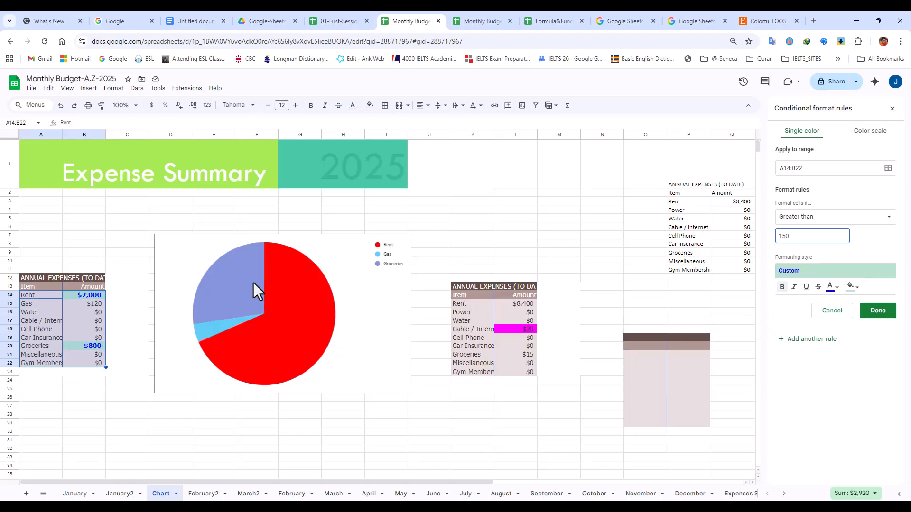
{"action": "left_click", "coordinate": [860, 312]}
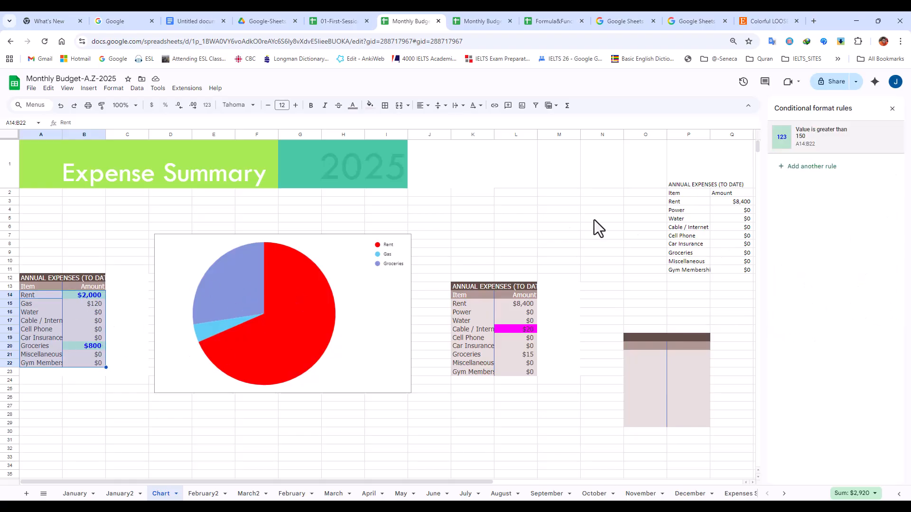
{"action": "left_click", "coordinate": [113, 88]}
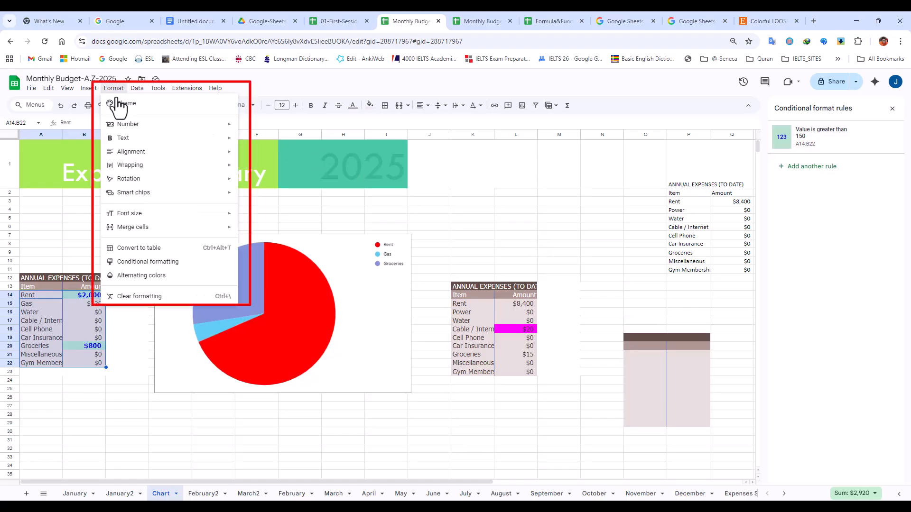
{"action": "right_click", "coordinate": [564, 193]}
{"action": "mouse_move", "coordinate": [596, 216]}
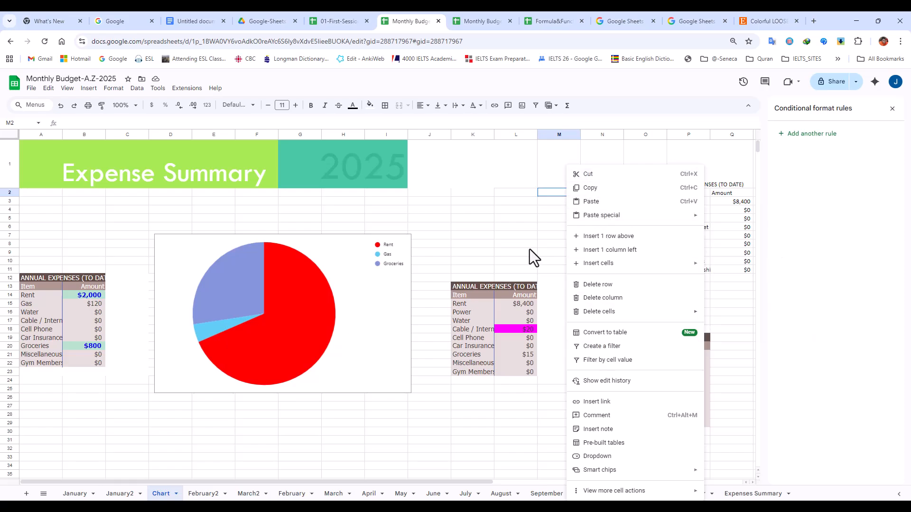
Copy the annual expenses table in K13:L23 and paste it at K2.
{"action": "left_click", "coordinate": [522, 286]}
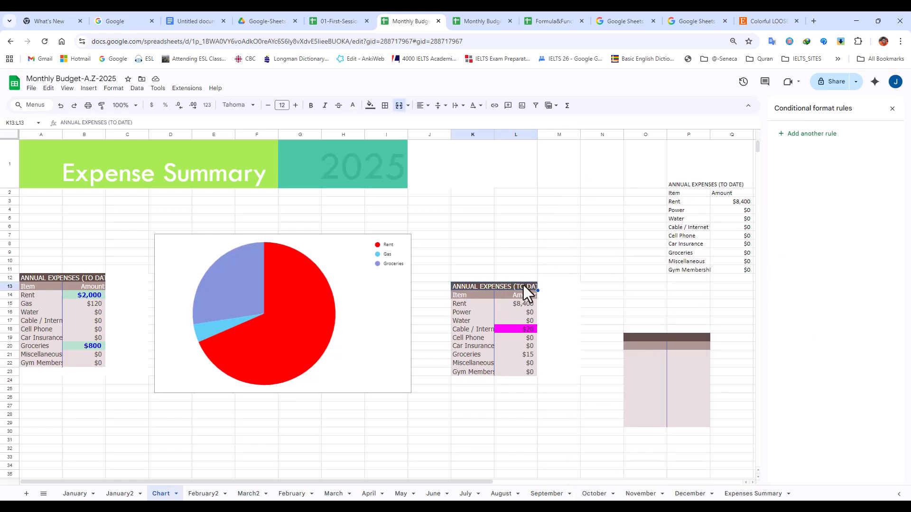
{"action": "left_click_drag", "start_coordinate": [484, 290], "coordinate": [529, 383]}
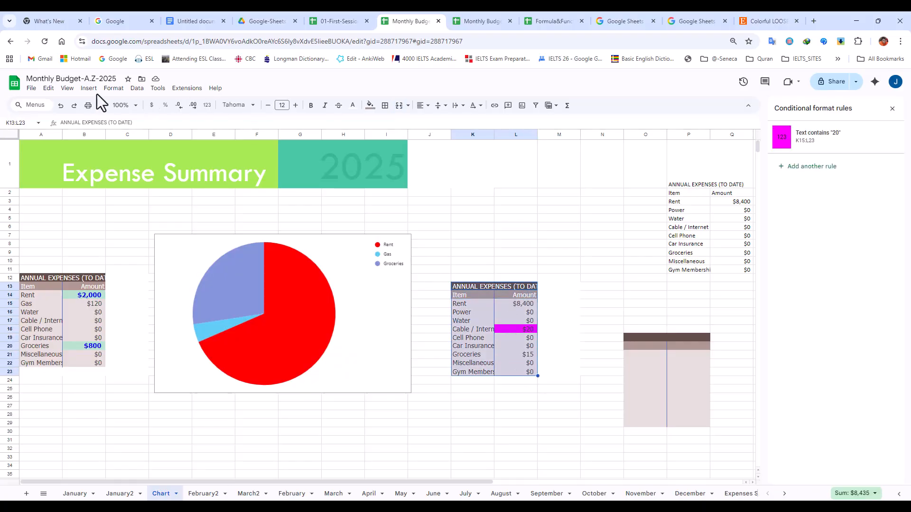
{"action": "left_click", "coordinate": [49, 88]}
{"action": "left_click", "coordinate": [67, 151]}
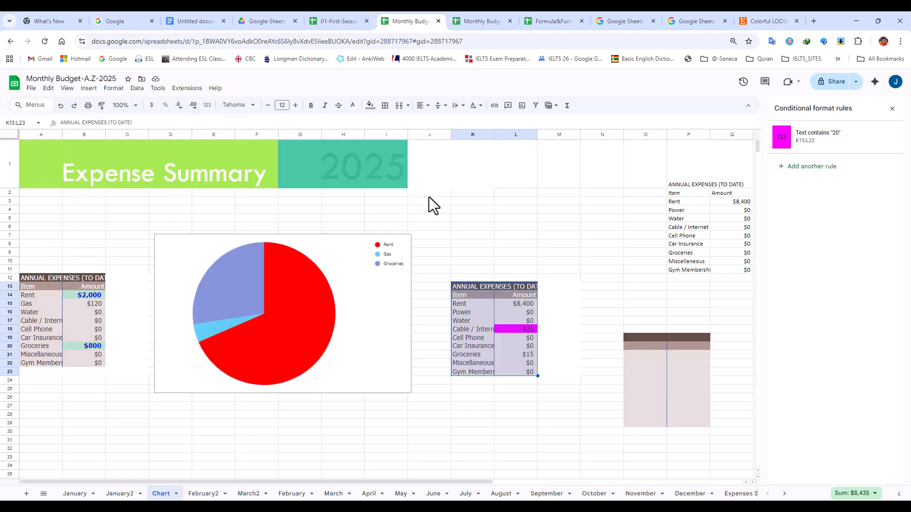
{"action": "left_click", "coordinate": [475, 194]}
{"action": "left_click", "coordinate": [49, 88]}
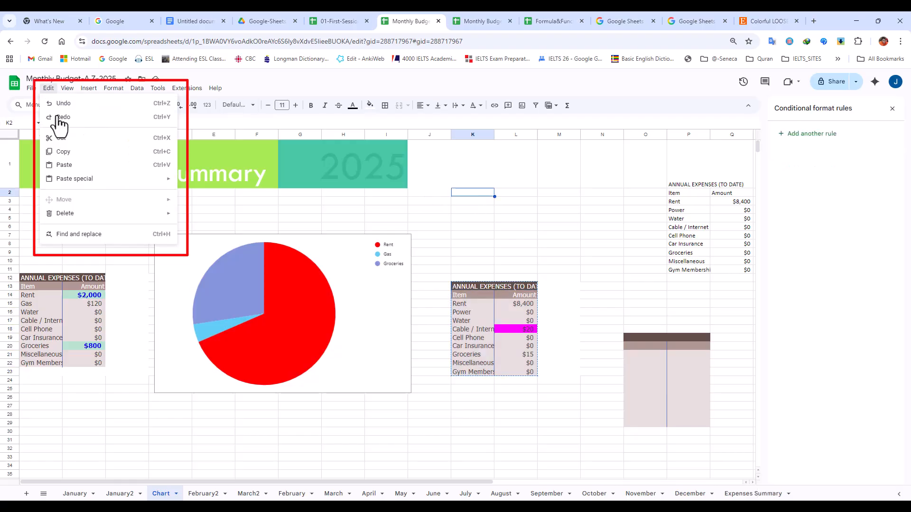
{"action": "left_click", "coordinate": [64, 165]}
{"action": "left_click", "coordinate": [575, 185]}
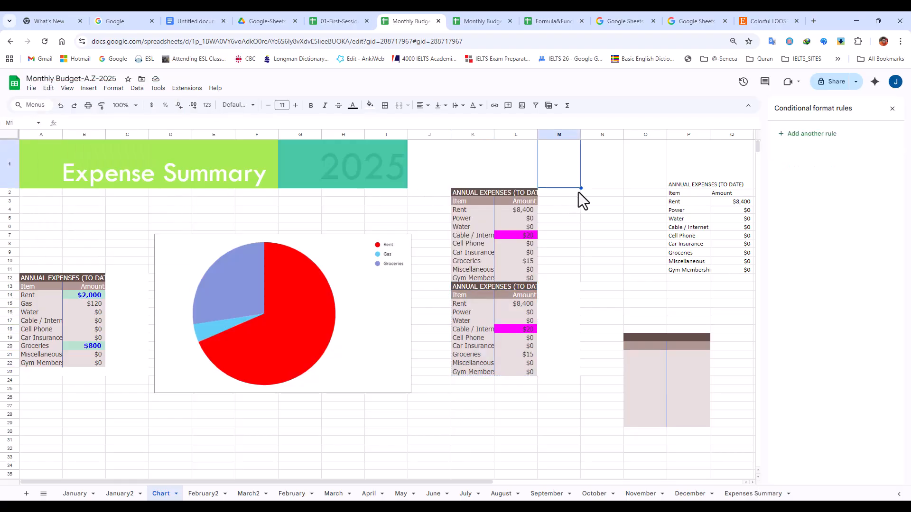
{"action": "right_click", "coordinate": [601, 192]}
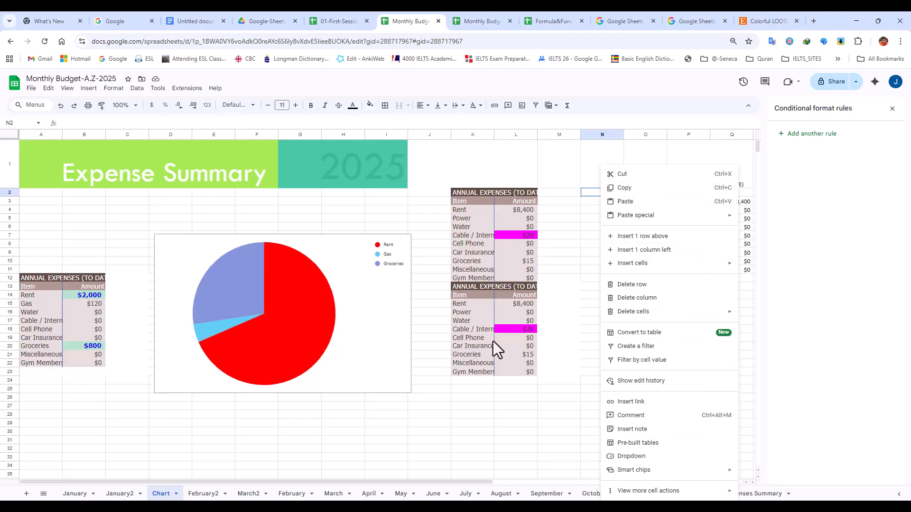
{"action": "left_click", "coordinate": [534, 191]}
{"action": "left_click", "coordinate": [48, 88]}
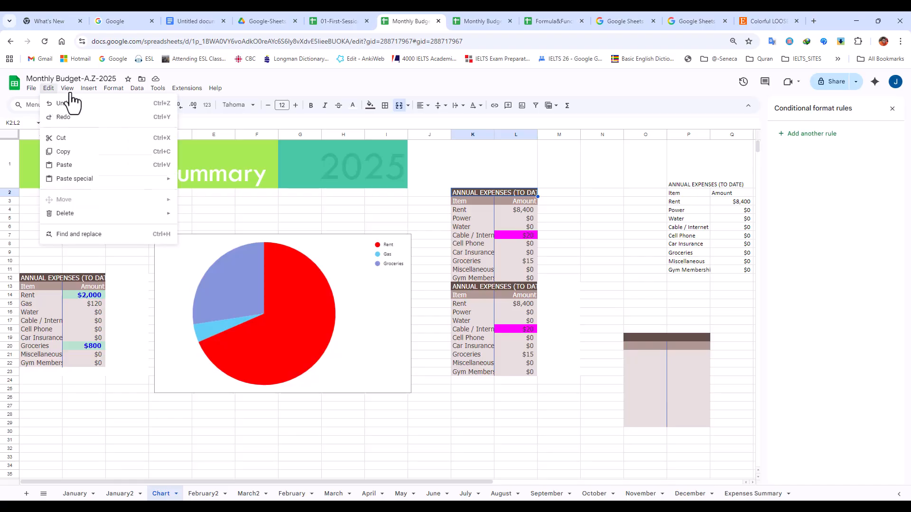
{"action": "mouse_move", "coordinate": [65, 178]}
{"action": "left_click", "coordinate": [590, 227]}
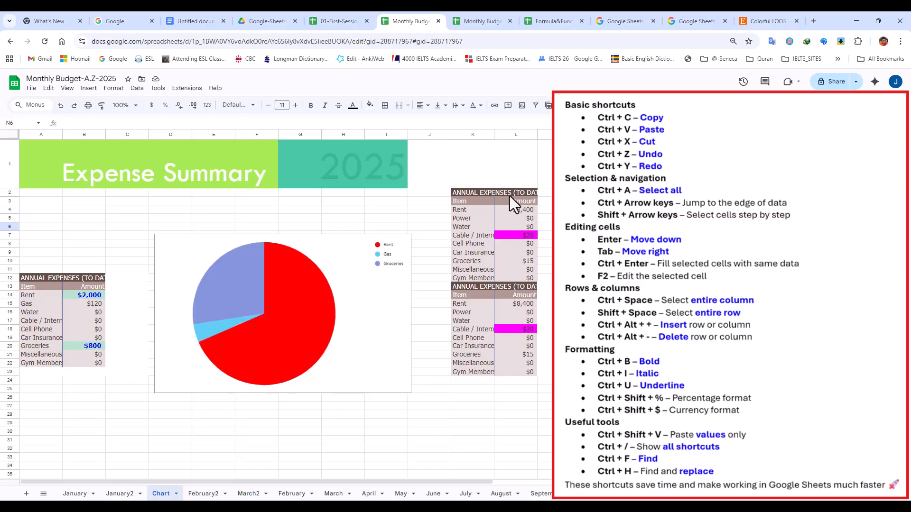
Paste the copied annual expenses table at G31, below the pie chart.
{"action": "left_click", "coordinate": [281, 442]}
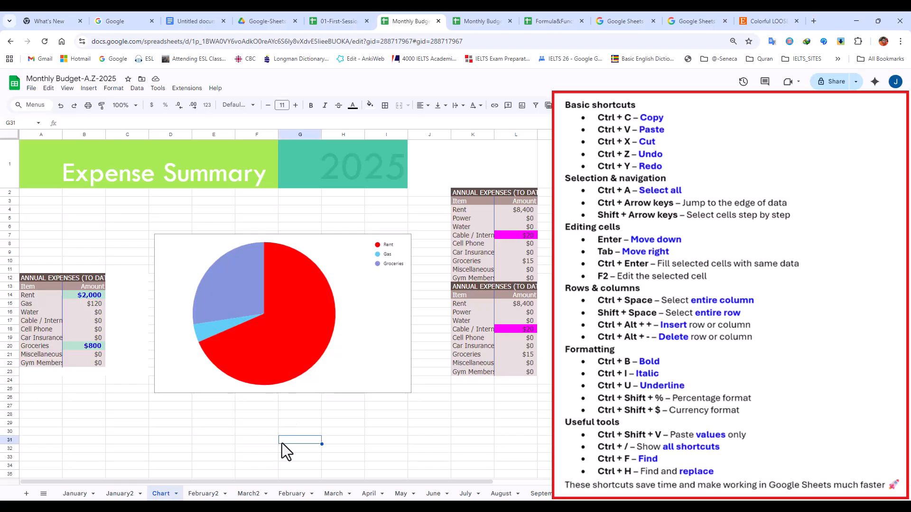
{"action": "key", "text": "ctrl+v"}
{"action": "scroll", "coordinate": [283, 443], "scroll_direction": "down", "scroll_amount": 5}
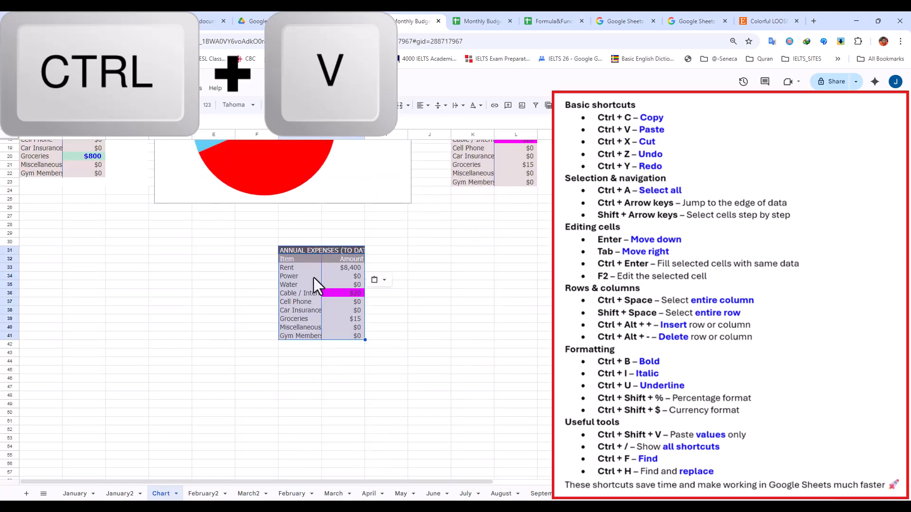
Copy the expense pie chart and paste the duplicate at L52.
{"action": "scroll", "coordinate": [315, 278], "scroll_direction": "up", "scroll_amount": 4}
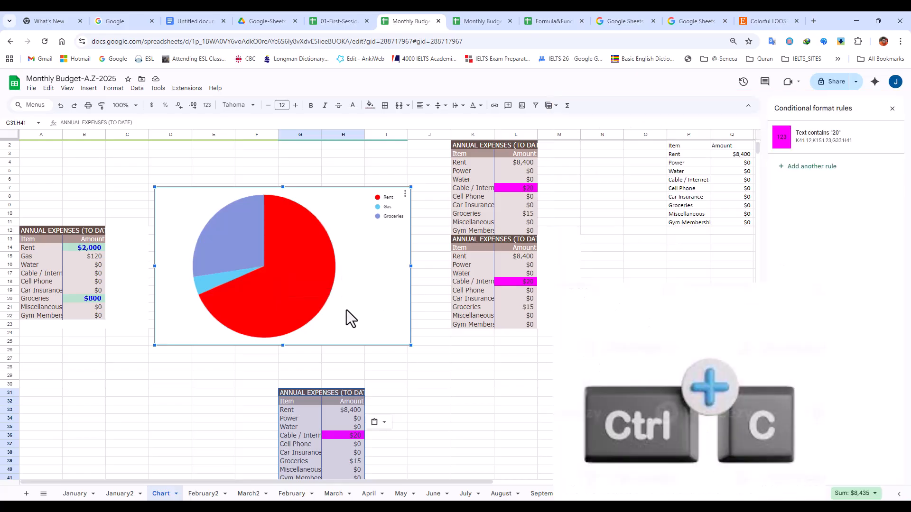
{"action": "scroll", "coordinate": [524, 411], "scroll_direction": "down", "scroll_amount": 6}
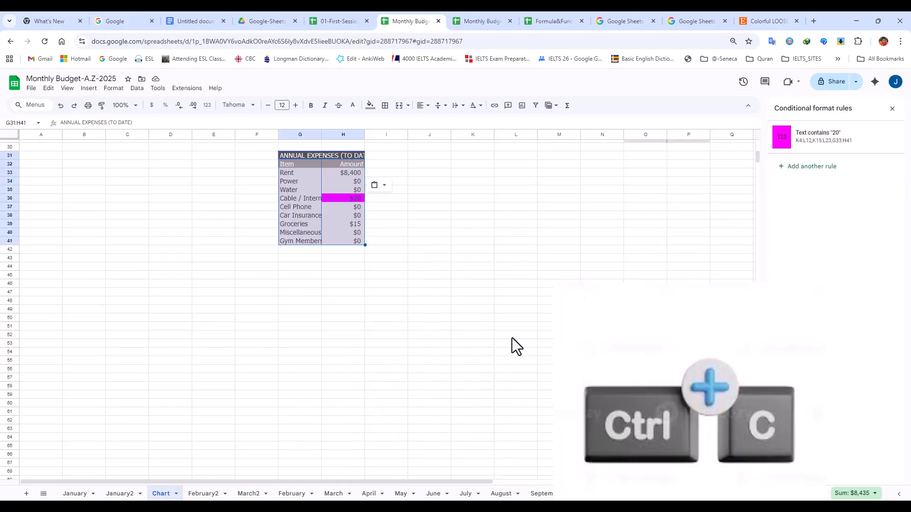
{"action": "left_click", "coordinate": [512, 338]}
{"action": "key", "text": "ctrl+v"}
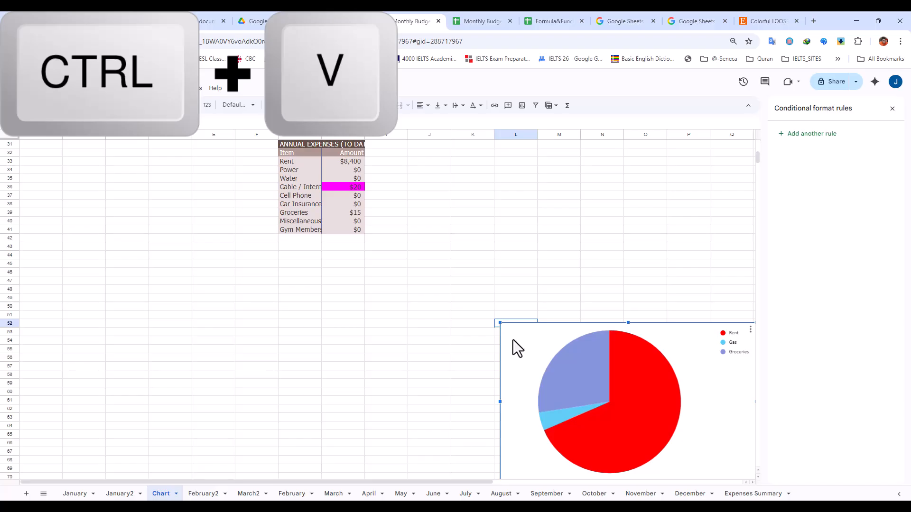
{"action": "scroll", "coordinate": [563, 350], "scroll_direction": "down", "scroll_amount": 1}
{"action": "left_click", "coordinate": [472, 199]}
{"action": "scroll", "coordinate": [403, 251], "scroll_direction": "up", "scroll_amount": 2}
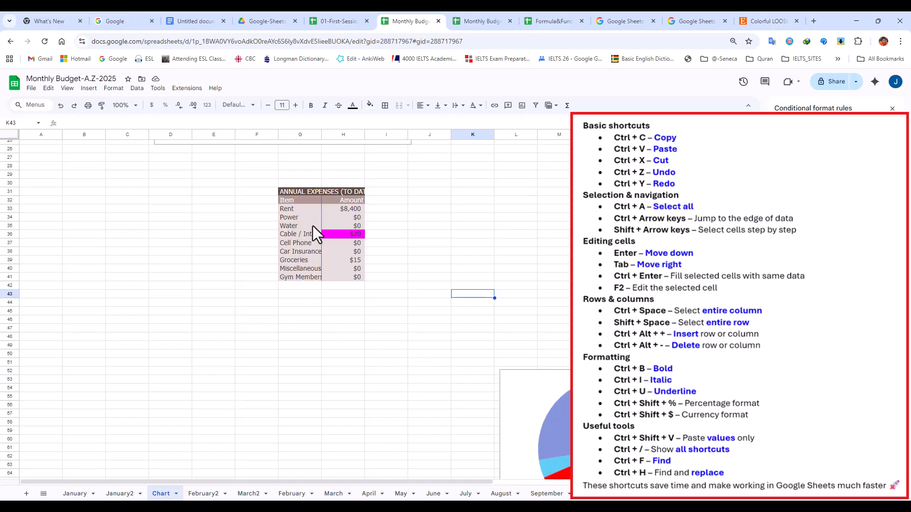
Browse the built-in keyboard shortcuts list, examining categories such as Menus, Formatting, Data and File commands, and close it.
{"action": "left_click", "coordinate": [216, 88]}
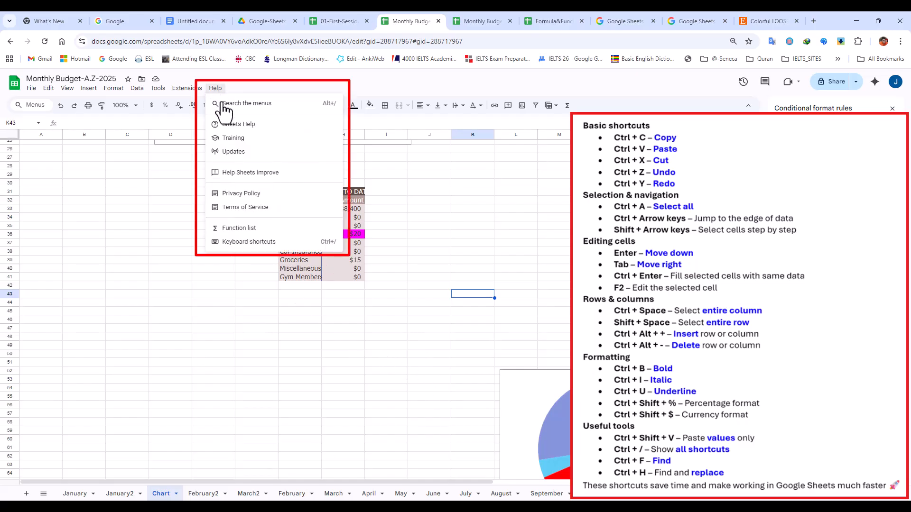
{"action": "left_click", "coordinate": [246, 242]}
{"action": "left_click", "coordinate": [323, 207]}
{"action": "scroll", "coordinate": [482, 268], "scroll_direction": "down", "scroll_amount": 8}
{"action": "left_click", "coordinate": [304, 226]}
{"action": "left_click", "coordinate": [309, 245]}
{"action": "left_click", "coordinate": [304, 265]}
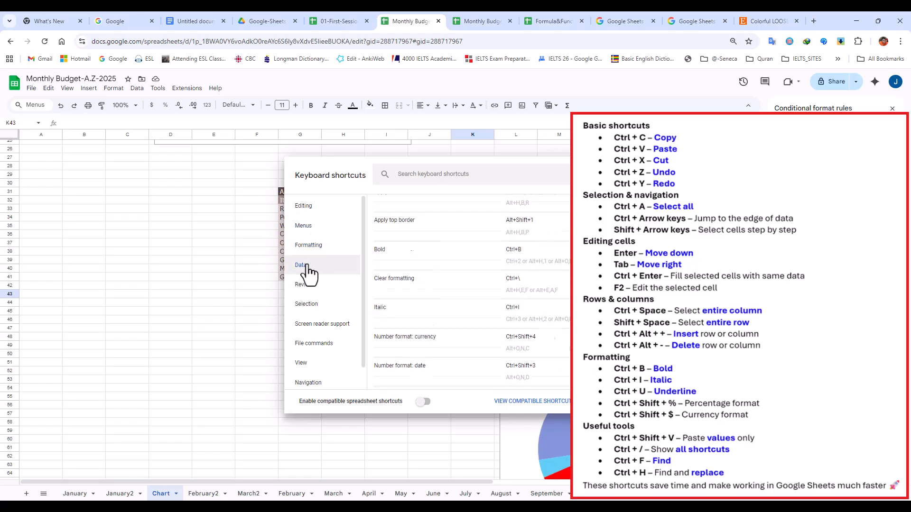
{"action": "left_click", "coordinate": [311, 322]}
{"action": "left_click", "coordinate": [317, 368]}
{"action": "left_click", "coordinate": [305, 320]}
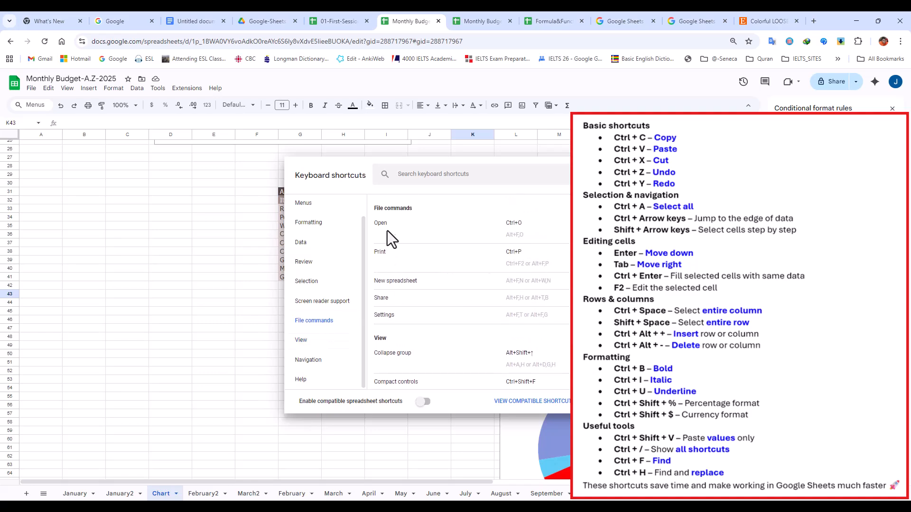
{"action": "key", "text": "Escape"}
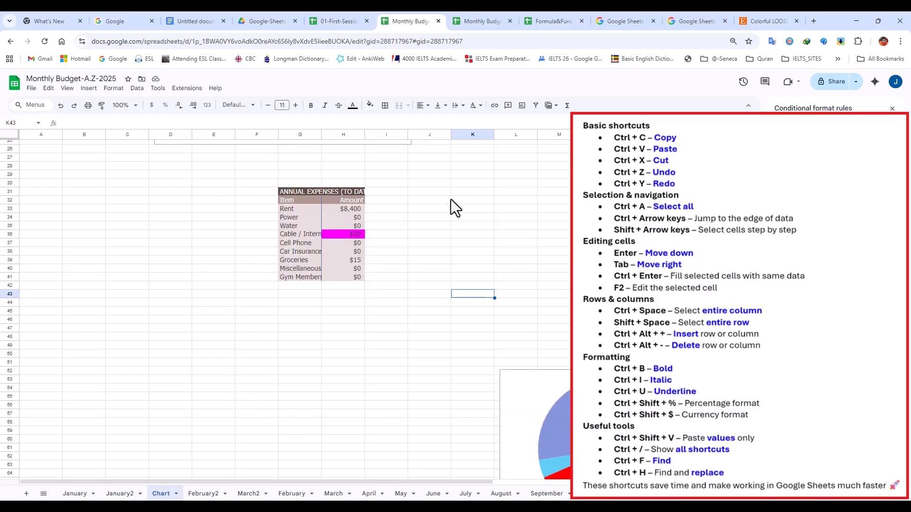
Open the recent file 01-First-Session-Google-Sheets and go to its 05- Shortcuts sheet.
{"action": "left_click", "coordinate": [436, 217]}
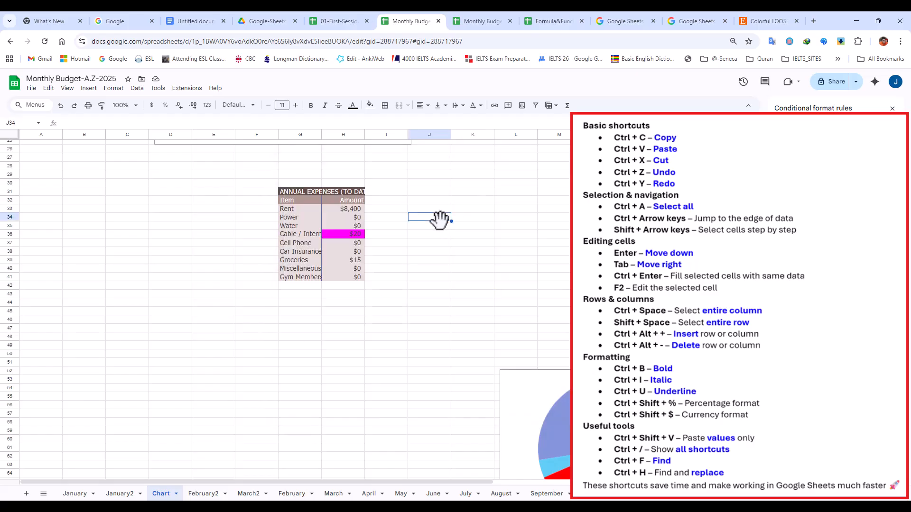
{"action": "key", "text": "ctrl+o"}
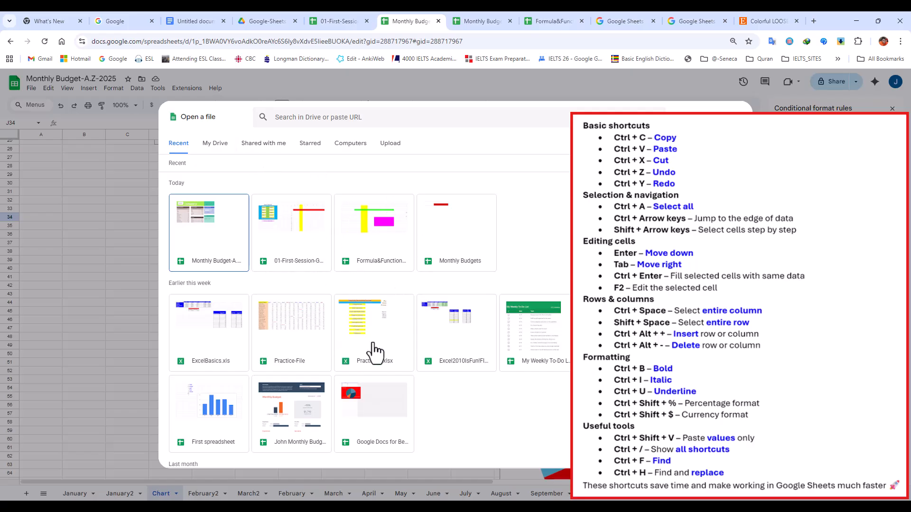
{"action": "left_click", "coordinate": [304, 228]}
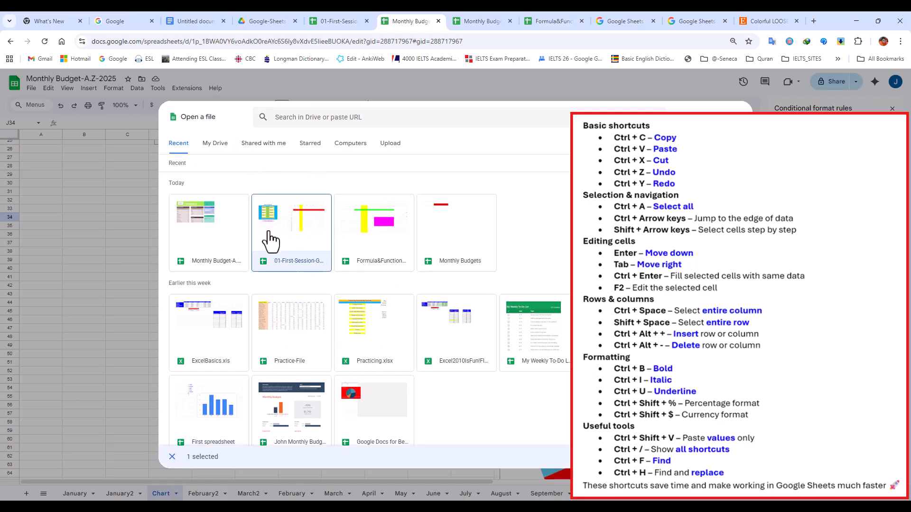
{"action": "left_click", "coordinate": [731, 458]}
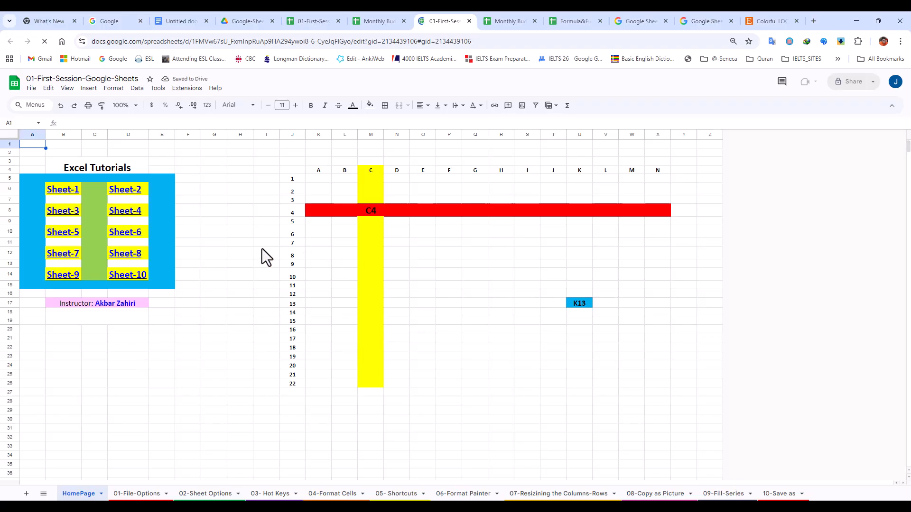
{"action": "left_click", "coordinate": [382, 495]}
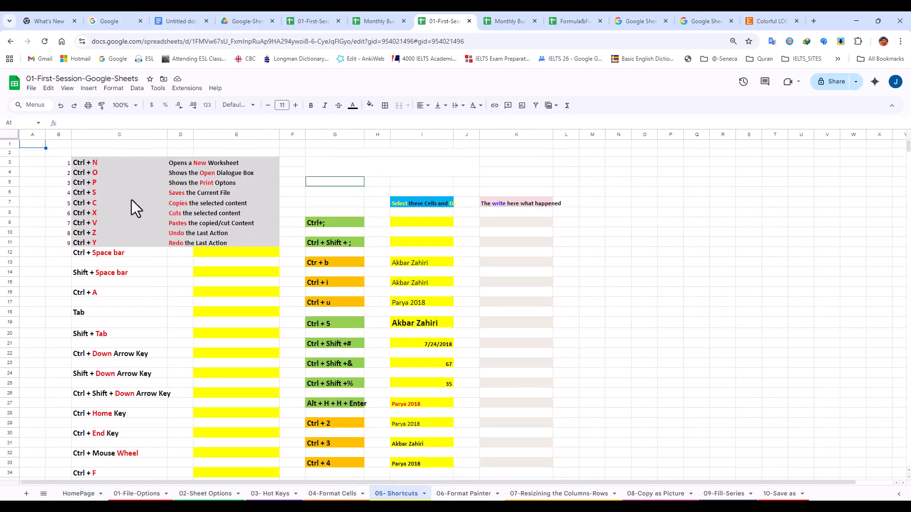
Select the entire column O starting from cell O8.
{"action": "left_click", "coordinate": [241, 252]}
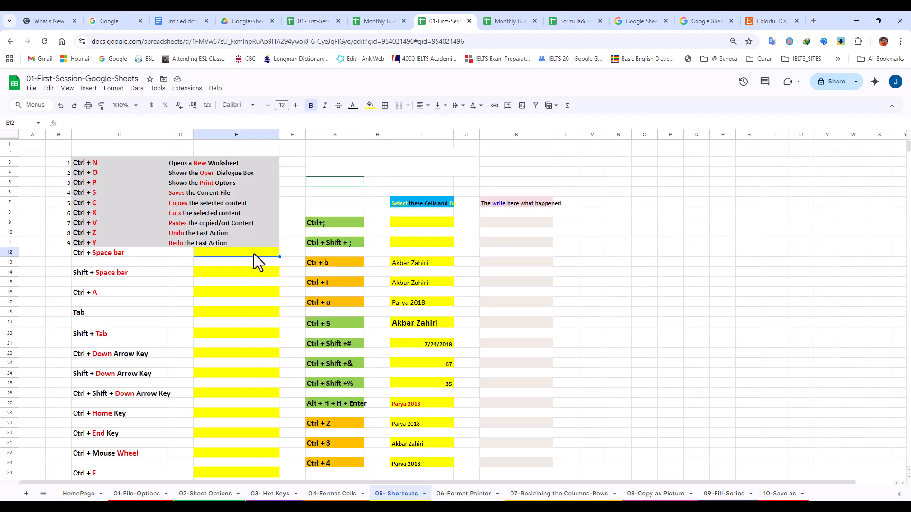
{"action": "left_click", "coordinate": [652, 213]}
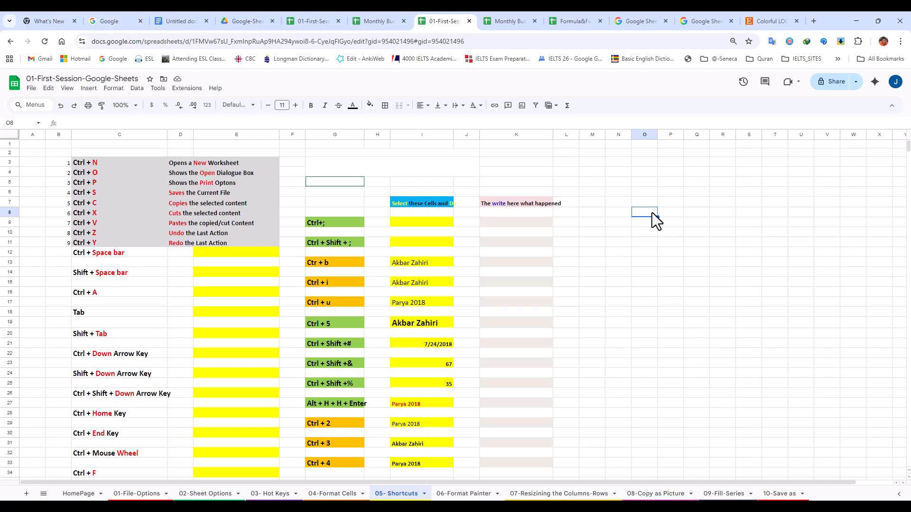
{"action": "key", "text": "ctrl+space"}
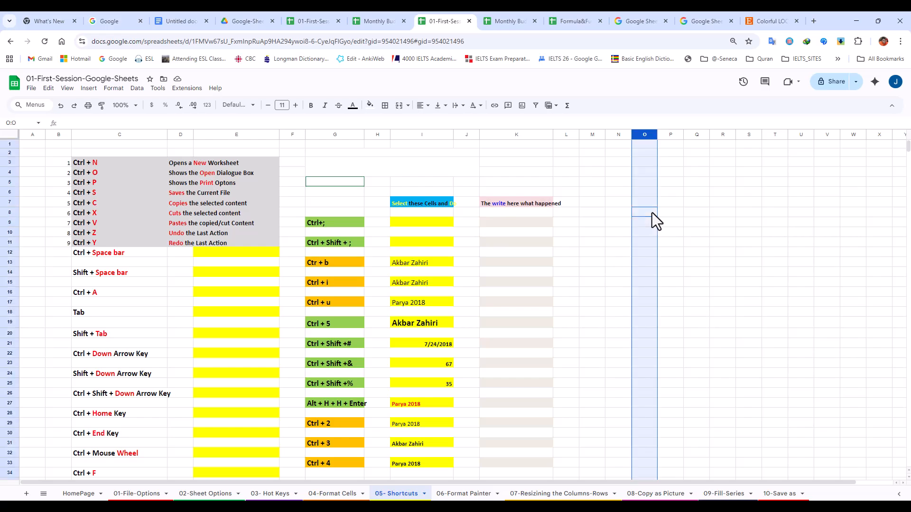
Select the range N8:S8, extend the selection to the entire columns N through S, and clear it.
{"action": "left_click_drag", "start_coordinate": [620, 212], "coordinate": [742, 213]}
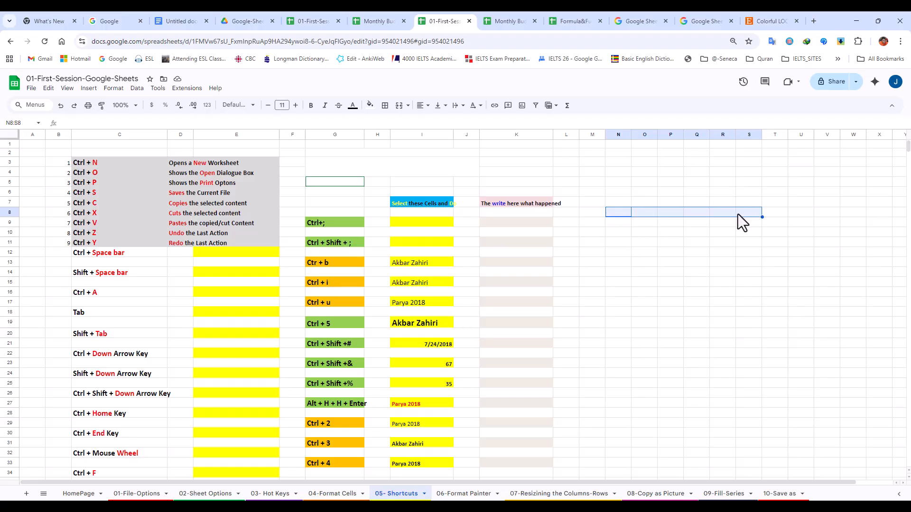
{"action": "key", "text": "ctrl+space"}
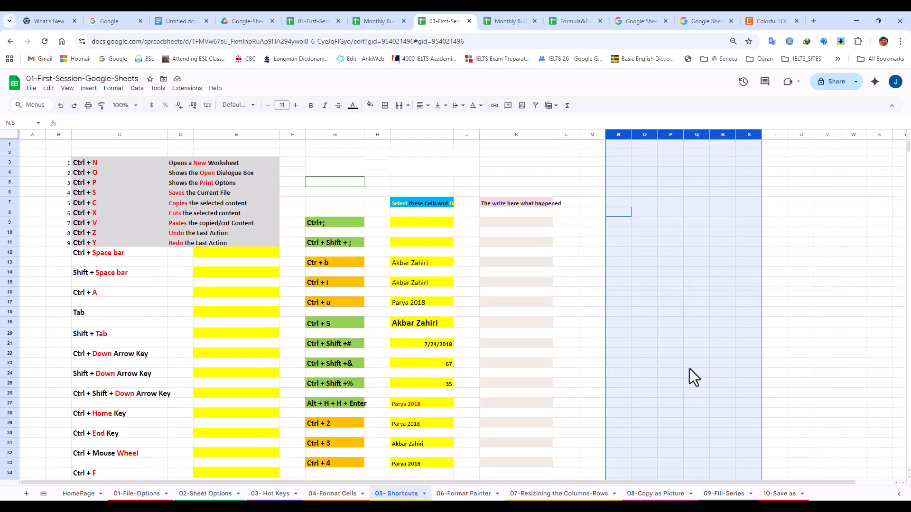
{"action": "left_click", "coordinate": [612, 230]}
Select the entire row 9 starting from cell N9, and return the selection to N9.
{"action": "left_click", "coordinate": [610, 224]}
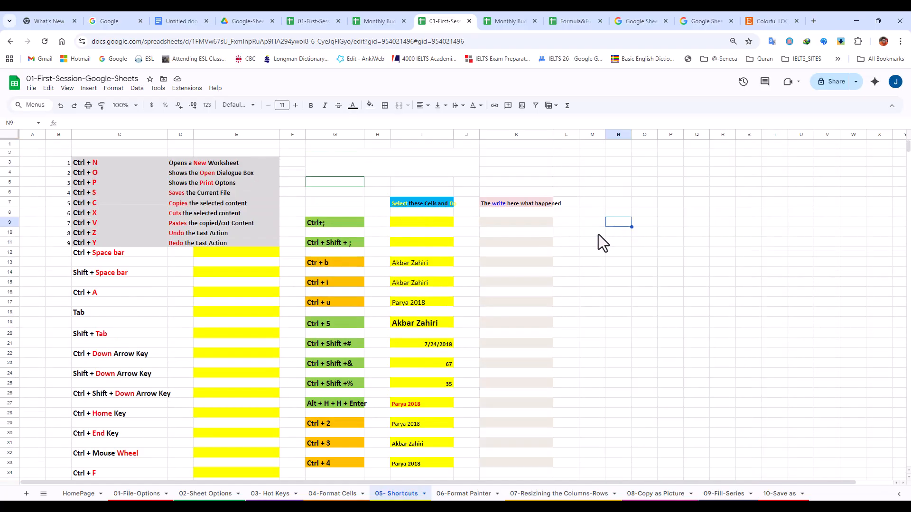
{"action": "key", "text": "shift+space"}
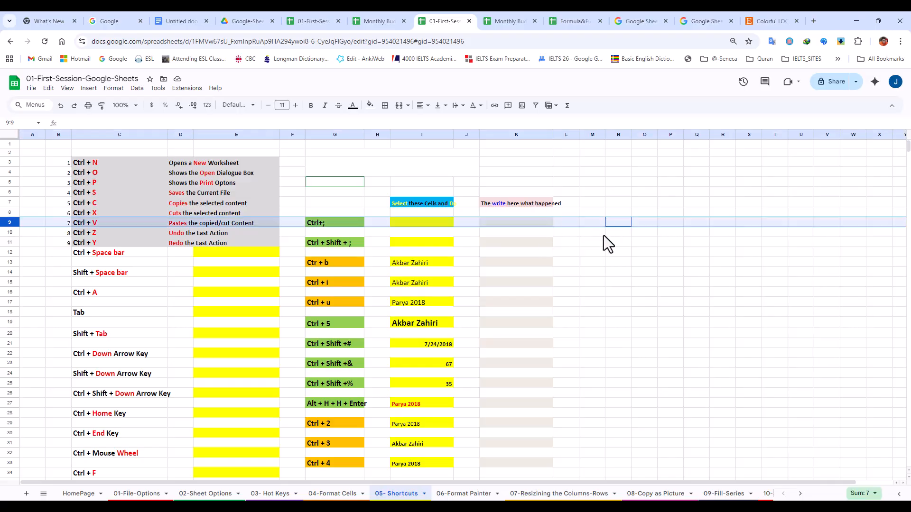
{"action": "left_click", "coordinate": [612, 222]}
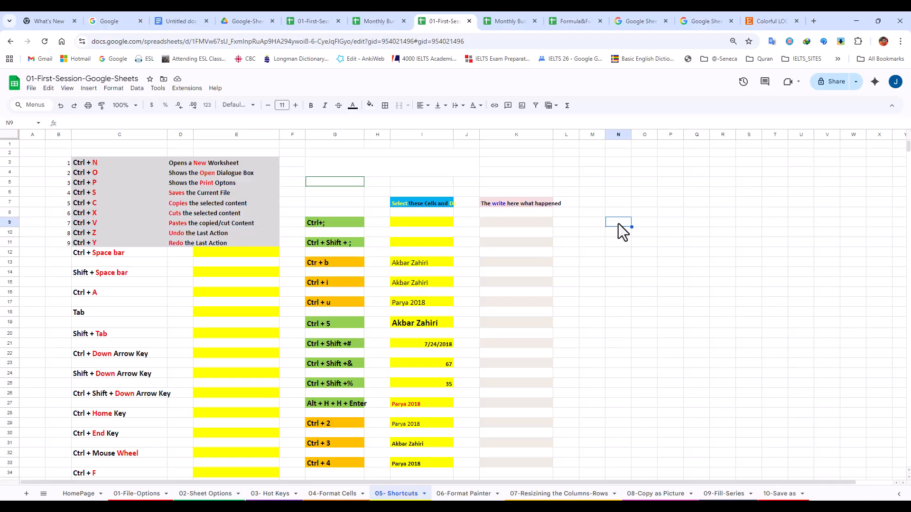
Select N9:N17, extend the selection to the entire rows 9 through 17, and clear it at N14.
{"action": "left_click_drag", "start_coordinate": [618, 223], "coordinate": [622, 303]}
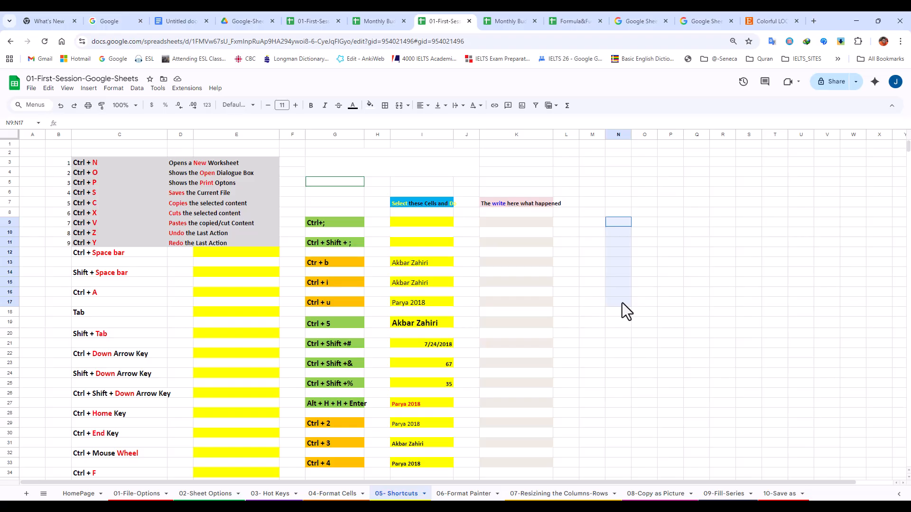
{"action": "key", "text": "shift+space"}
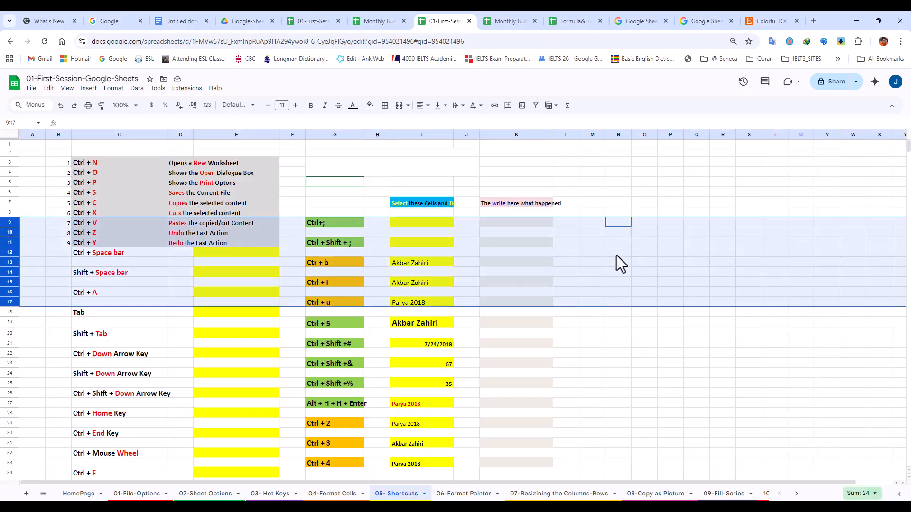
{"action": "left_click", "coordinate": [611, 272]}
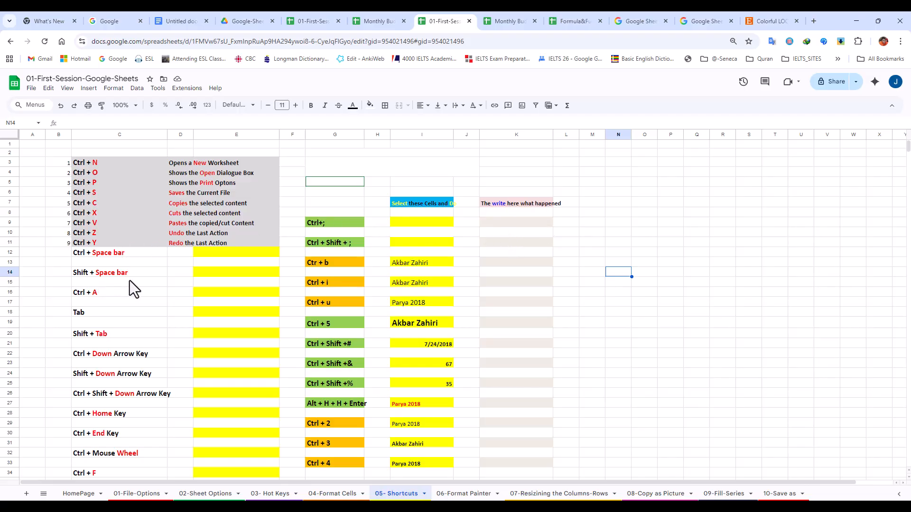
Select all cells of the sheet starting from S11, clear the selection at K4, and select the whole sheet again.
{"action": "left_click_drag", "start_coordinate": [619, 162], "coordinate": [630, 385]}
{"action": "left_click_drag", "start_coordinate": [595, 242], "coordinate": [759, 243]}
{"action": "left_click", "coordinate": [758, 243]}
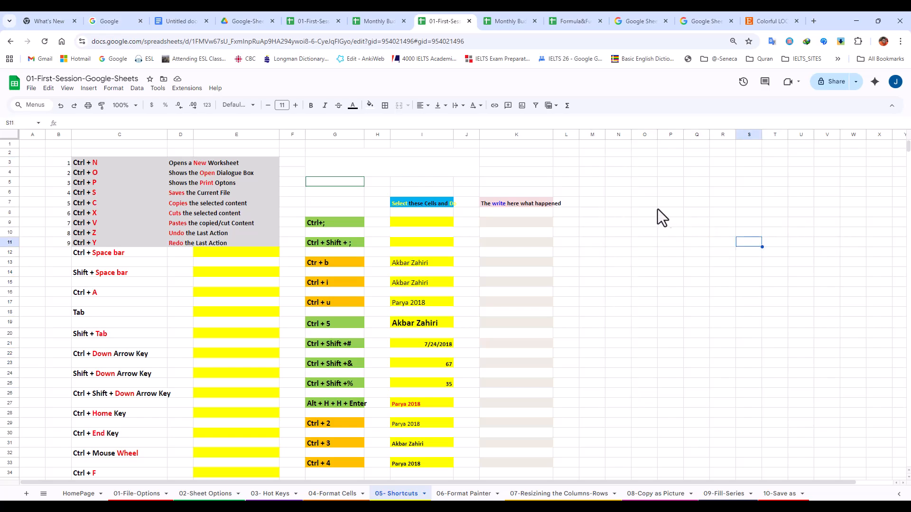
{"action": "key", "text": "ctrl+a"}
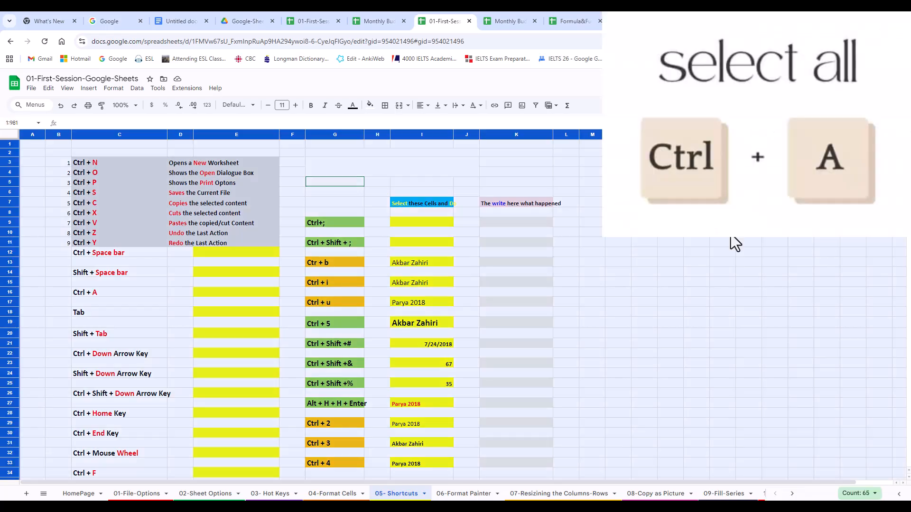
{"action": "left_click", "coordinate": [488, 171]}
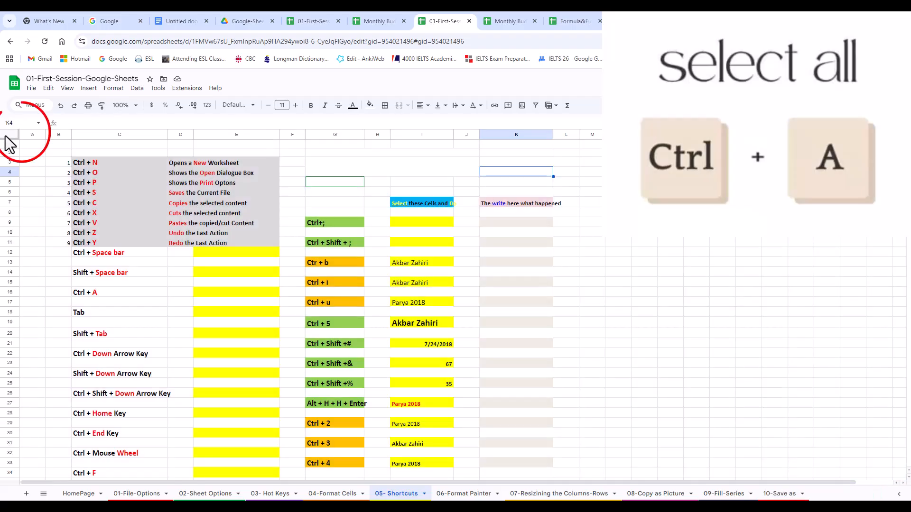
{"action": "left_click", "coordinate": [6, 136]}
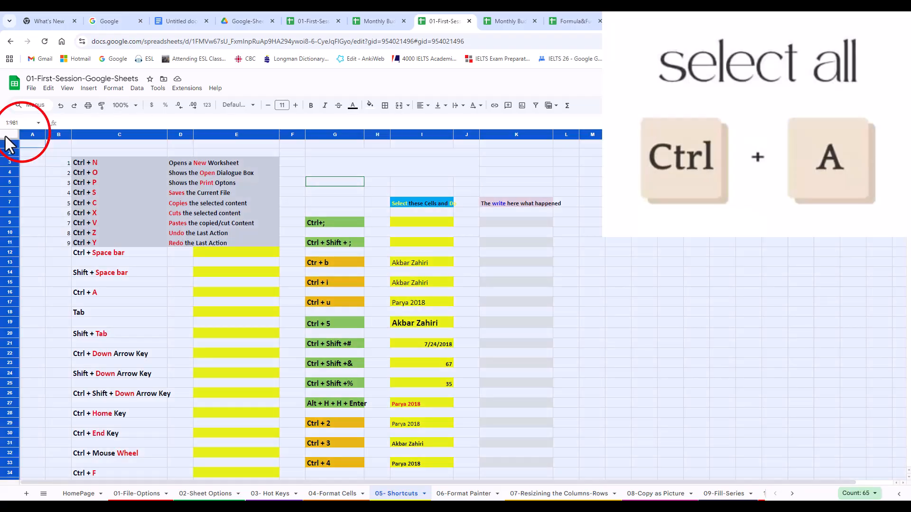
Select the whole sheet from K4, bold all of its contents, and undo the bold formatting.
{"action": "left_click", "coordinate": [526, 173]}
{"action": "key", "text": "ctrl+a"}
{"action": "key", "text": "ctrl+b"}
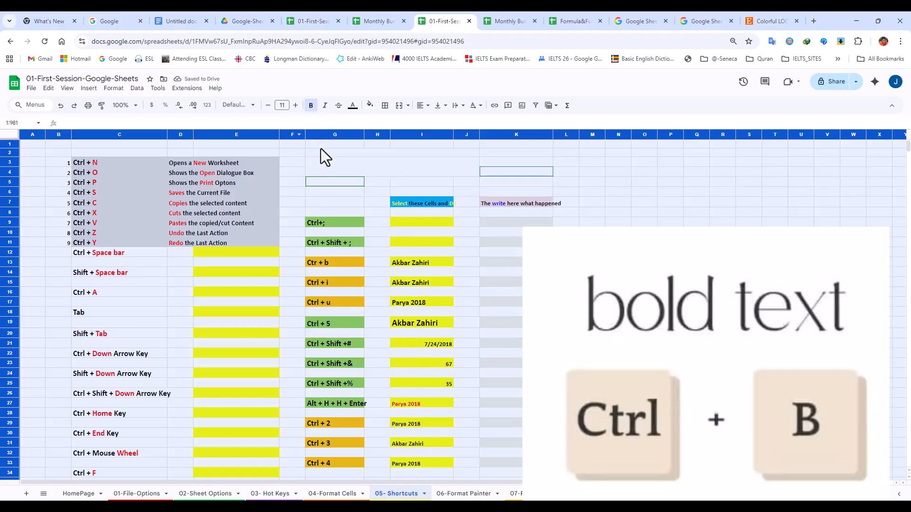
{"action": "left_click", "coordinate": [645, 194]}
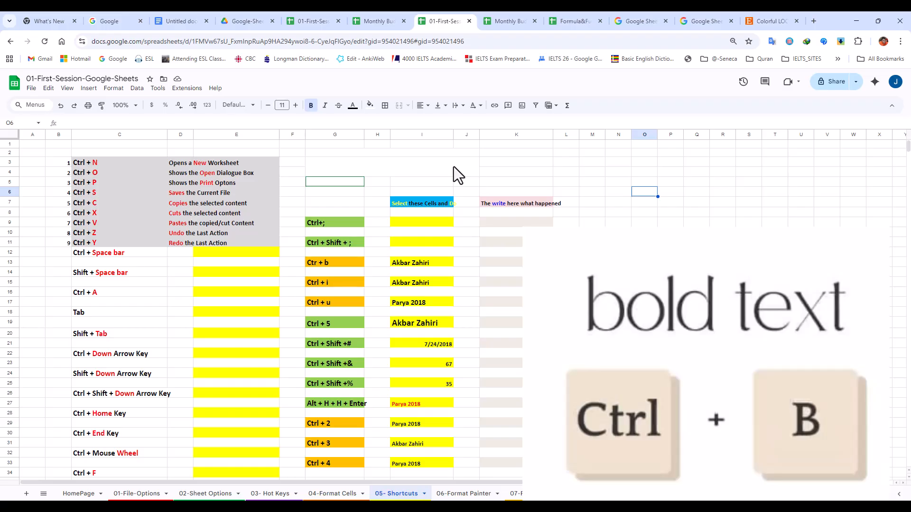
{"action": "left_click", "coordinate": [61, 105]}
Move the active cell from M7 to Q7, one column at a time.
{"action": "left_click", "coordinate": [592, 203]}
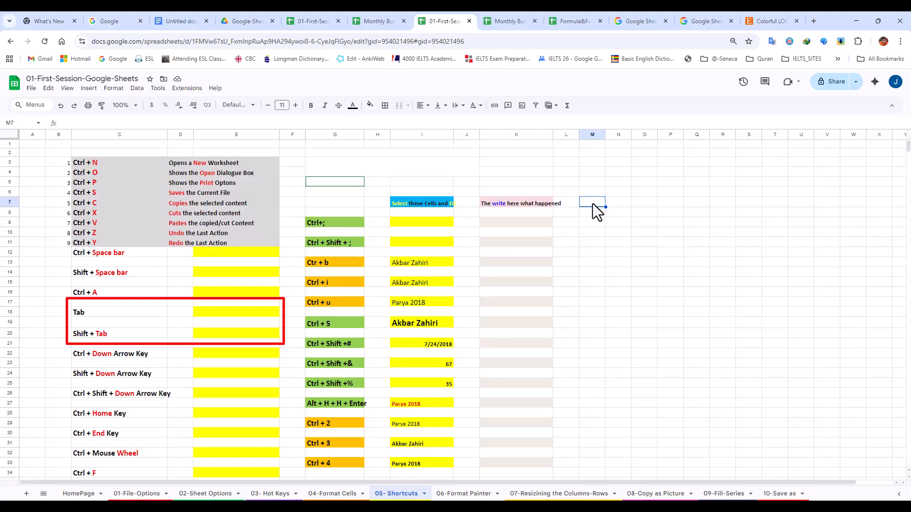
{"action": "key", "text": "Tab"}
{"action": "key", "text": "Tab"}
{"action": "key", "text": "Tab"}
{"action": "key", "text": "Tab"}
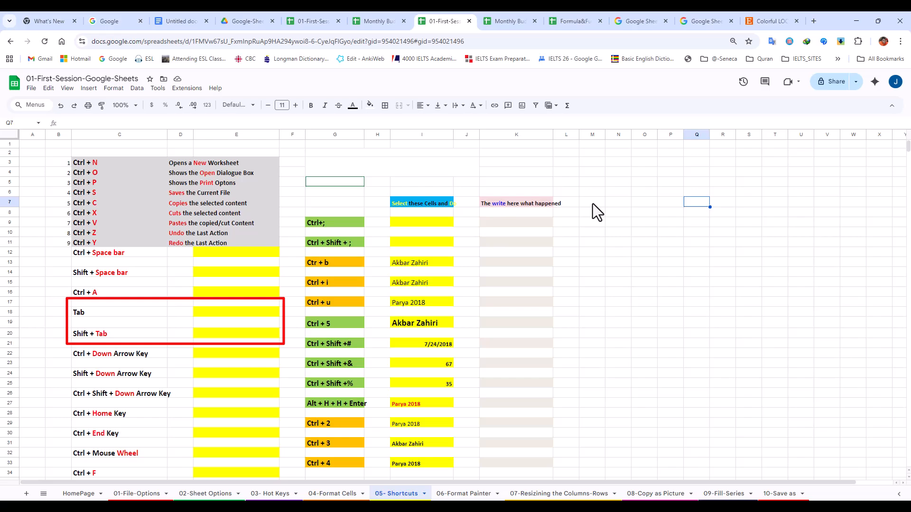
Move the active cell back along row 7 from Q7 toward the earlier columns, one cell at a time.
{"action": "key", "text": "shift+Tab"}
{"action": "key", "text": "shift+Tab"}
{"action": "key", "text": "shift+Tab"}
{"action": "key", "text": "shift+Tab"}
{"action": "key", "text": "shift+Tab"}
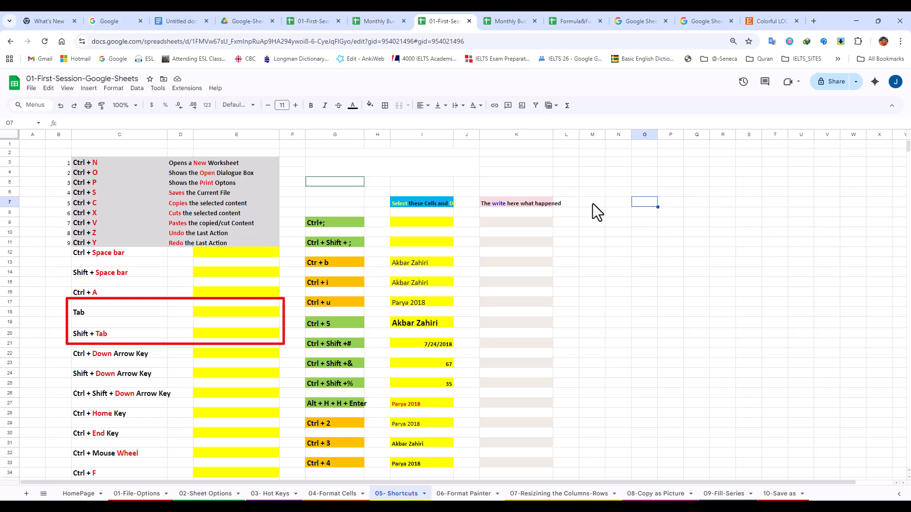
Move the active cell forward along row 7 to S7, one column at a time.
{"action": "key", "text": "Tab"}
{"action": "key", "text": "Tab"}
{"action": "key", "text": "Tab"}
{"action": "key", "text": "Tab"}
{"action": "key", "text": "Tab"}
{"action": "key", "text": "Tab"}
{"action": "key", "text": "Tab"}
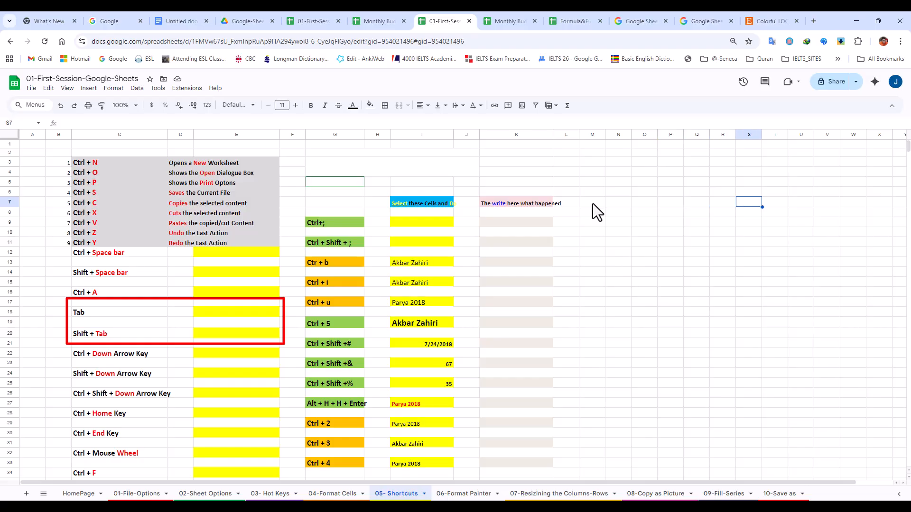
Move the active cell back from S7 to N7, one column at a time.
{"action": "key", "text": "shift+Tab"}
{"action": "key", "text": "shift+Tab"}
{"action": "key", "text": "shift+Tab"}
{"action": "key", "text": "shift+Tab"}
{"action": "key", "text": "shift+Tab"}
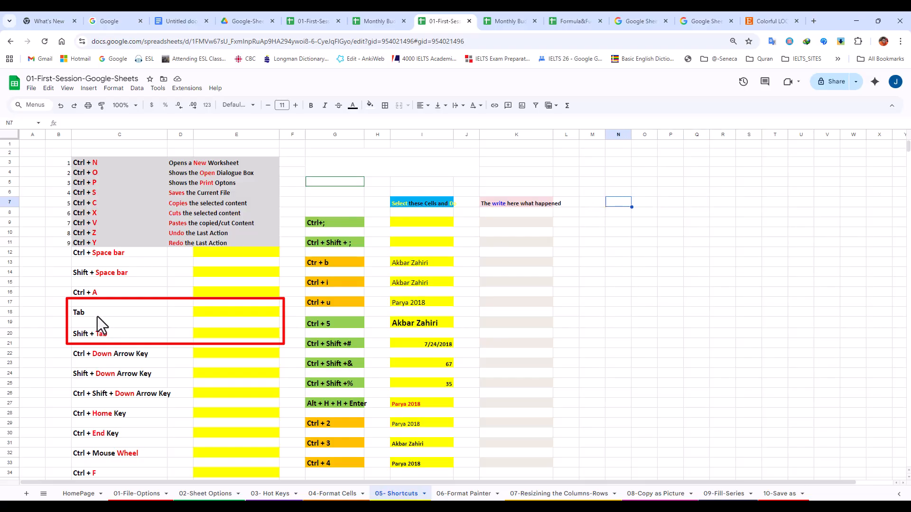
Go through the shortcut entries in column C, cell by cell from Tab in C18 to Ctrl + F in C34.
{"action": "left_click", "coordinate": [98, 316]}
{"action": "left_click", "coordinate": [119, 335]}
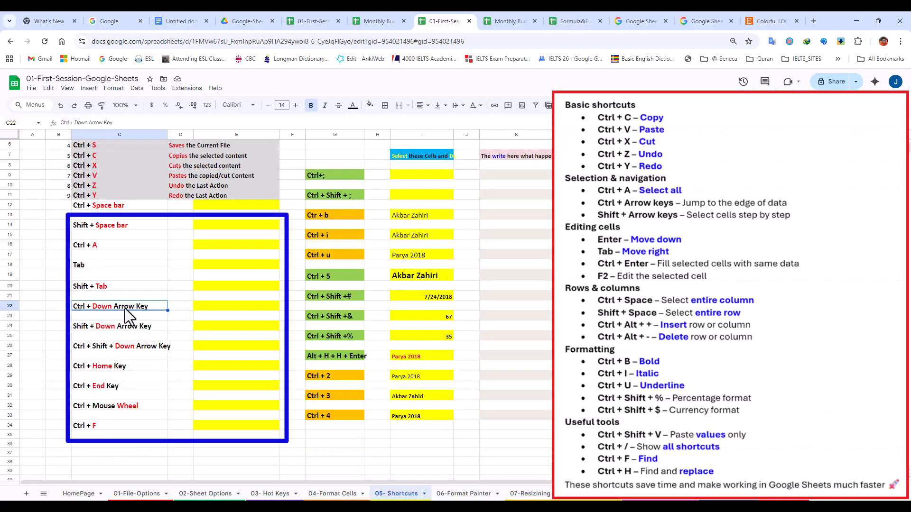
{"action": "left_click", "coordinate": [115, 267]}
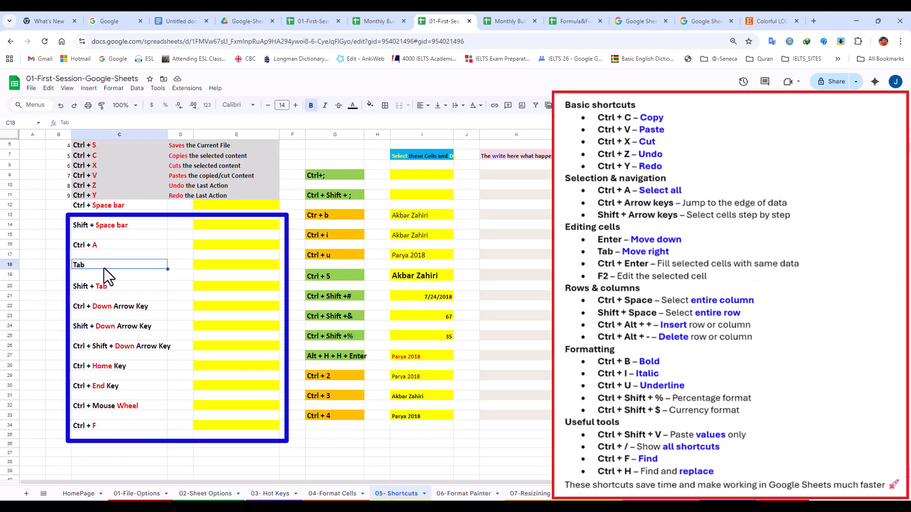
{"action": "key", "text": "Down"}
{"action": "key", "text": "Down"}
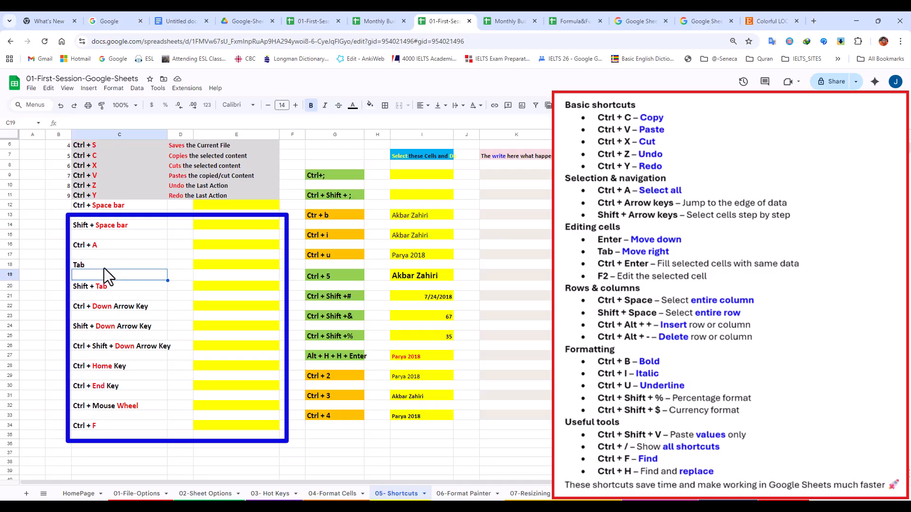
{"action": "key", "text": "Down"}
{"action": "key", "text": "Down"}
{"action": "key", "text": "Down"}
{"action": "key", "text": "Down"}
{"action": "key", "text": "Down"}
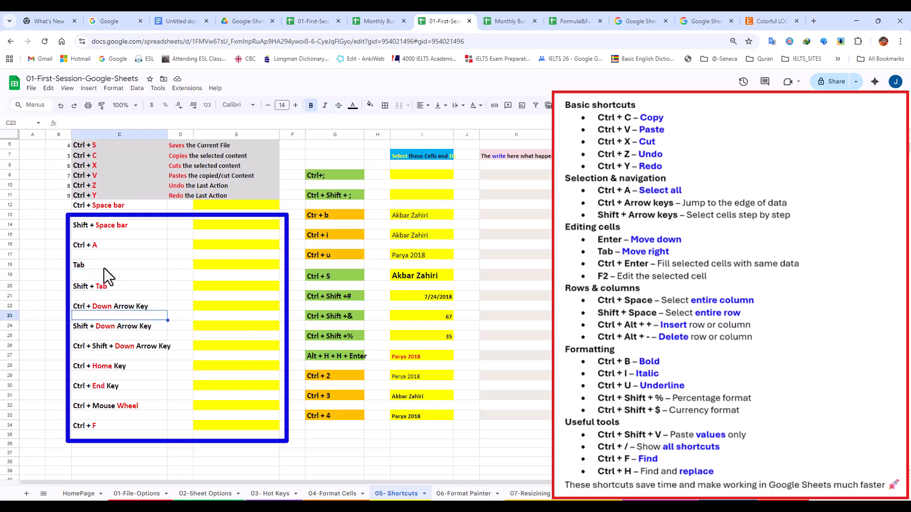
{"action": "key", "text": "Down"}
{"action": "key", "text": "Down"}
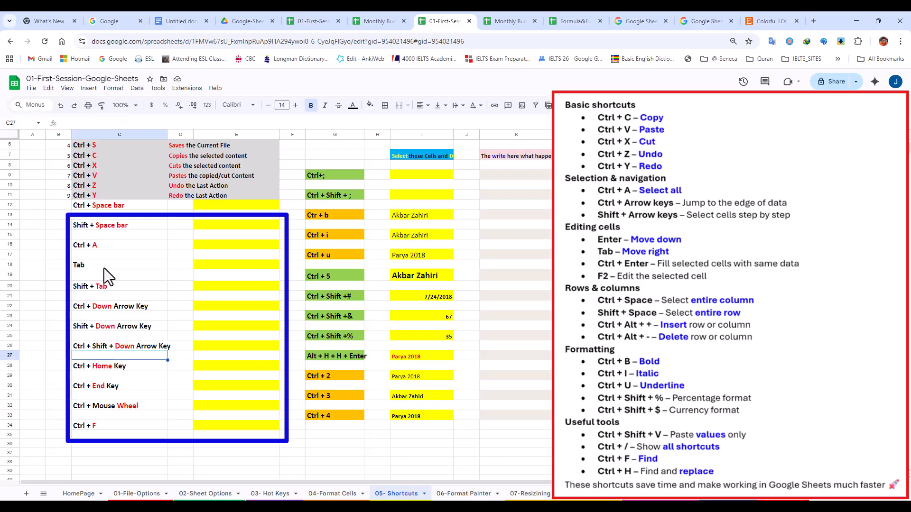
{"action": "key", "text": "Down"}
{"action": "key", "text": "Down"}
{"action": "key", "text": "Down"}
{"action": "key", "text": "Down"}
{"action": "key", "text": "Down"}
{"action": "key", "text": "Down"}
{"action": "key", "text": "Down"}
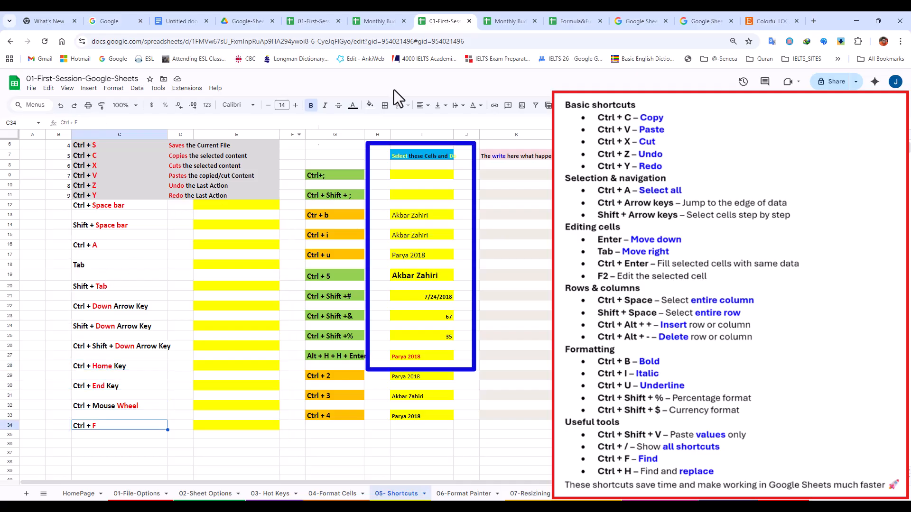
Select the heading cell I7 and jump straight down to the next filled cell, I13.
{"action": "left_click", "coordinate": [418, 157]}
{"action": "scroll", "coordinate": [424, 166], "scroll_direction": "up", "scroll_amount": 2}
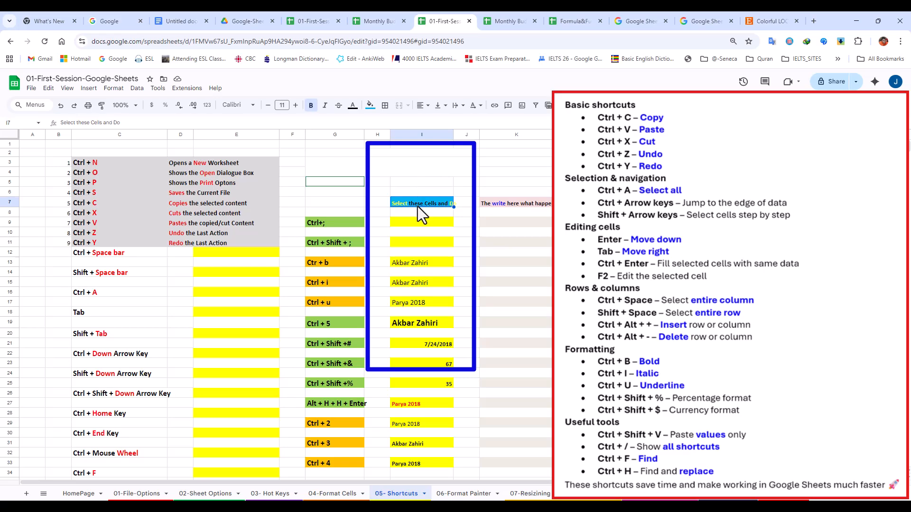
{"action": "key", "text": "ctrl+Down"}
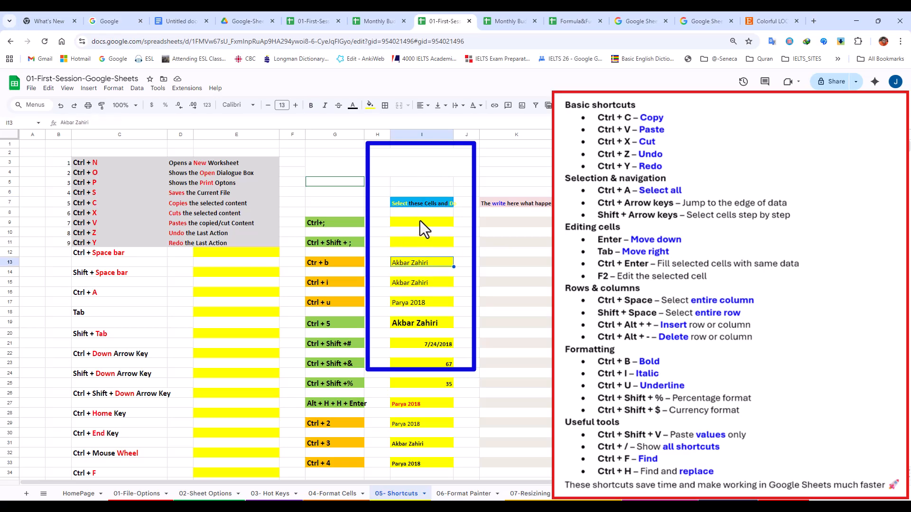
Return to I7 and move the active cell down column I one row at a time to I14.
{"action": "left_click", "coordinate": [422, 204]}
{"action": "key", "text": "Down"}
{"action": "key", "text": "Down"}
{"action": "key", "text": "Down"}
{"action": "key", "text": "Down"}
{"action": "key", "text": "Down"}
{"action": "key", "text": "Down"}
{"action": "key", "text": "Down"}
{"action": "key", "text": "Down"}
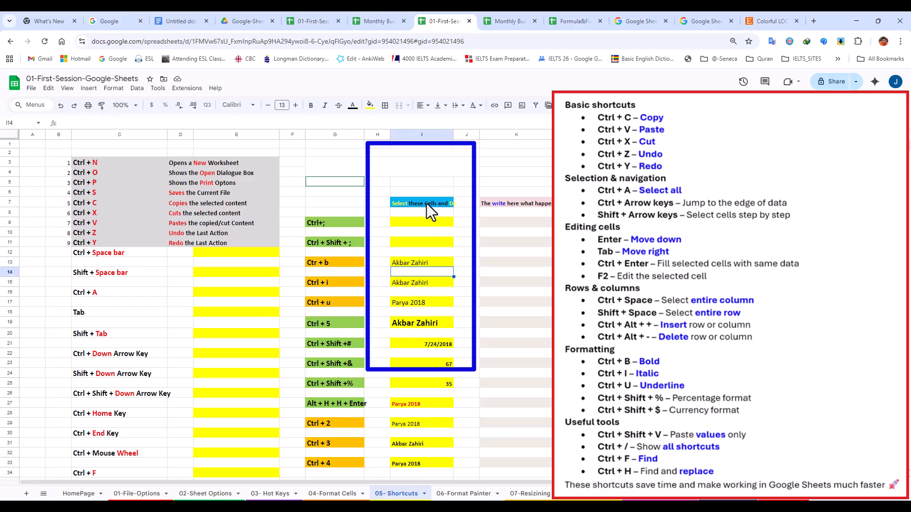
Return to I7 and jump down column I from one filled cell to the next, through I13 to I17.
{"action": "left_click", "coordinate": [426, 204]}
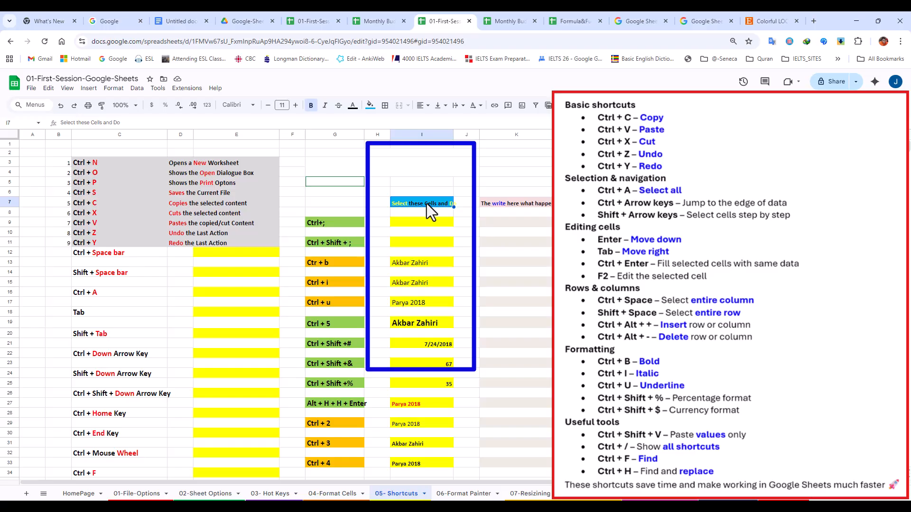
{"action": "key", "text": "ctrl+Down"}
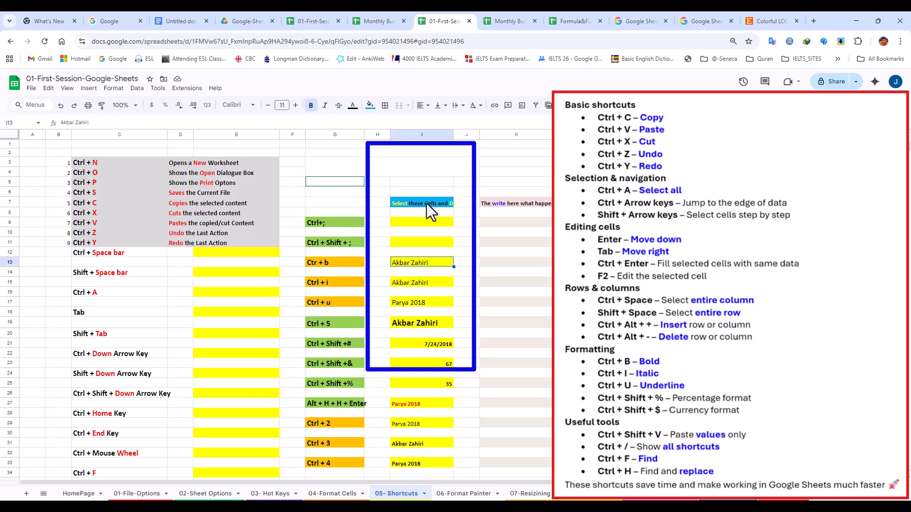
{"action": "key", "text": "ctrl+Down"}
{"action": "key", "text": "ctrl+Down"}
{"action": "key", "text": "ctrl+Down"}
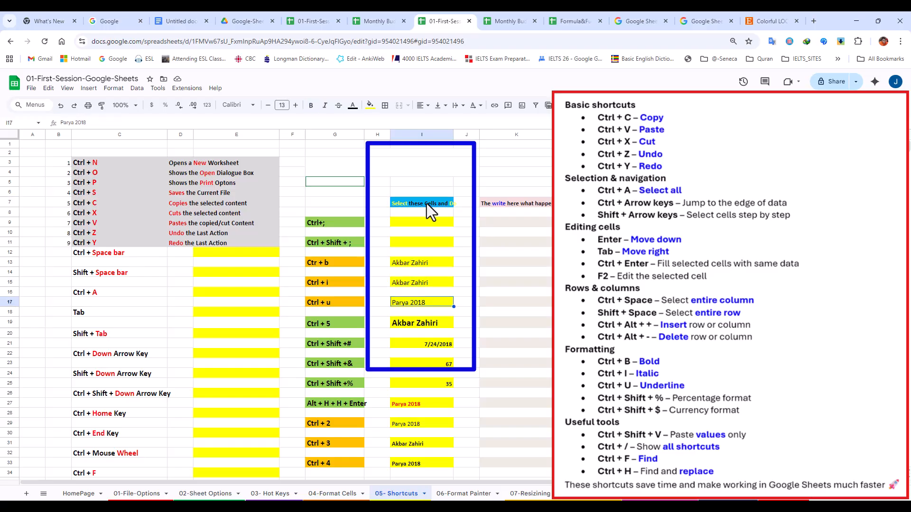
Jump from the heading cell K7 to the last cell of column K, K981, and bring the sheet's first rows back into view.
{"action": "left_click", "coordinate": [518, 204]}
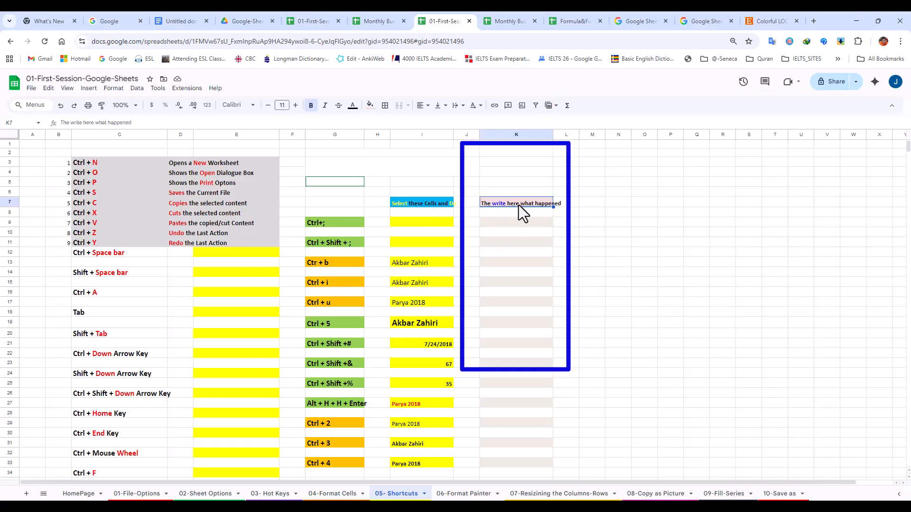
{"action": "key", "text": "ctrl+Down"}
{"action": "scroll", "coordinate": [523, 229], "scroll_direction": "up", "scroll_amount": 20}
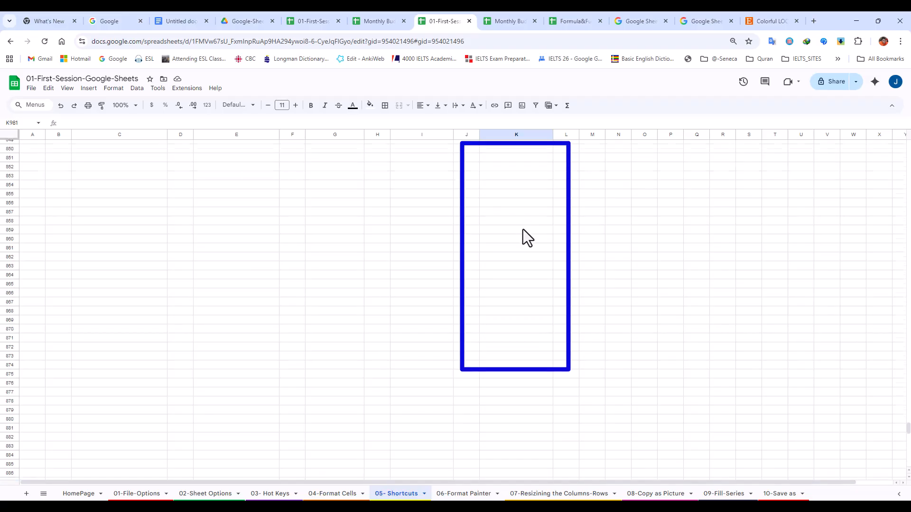
{"action": "scroll", "coordinate": [523, 198], "scroll_direction": "up", "scroll_amount": 20}
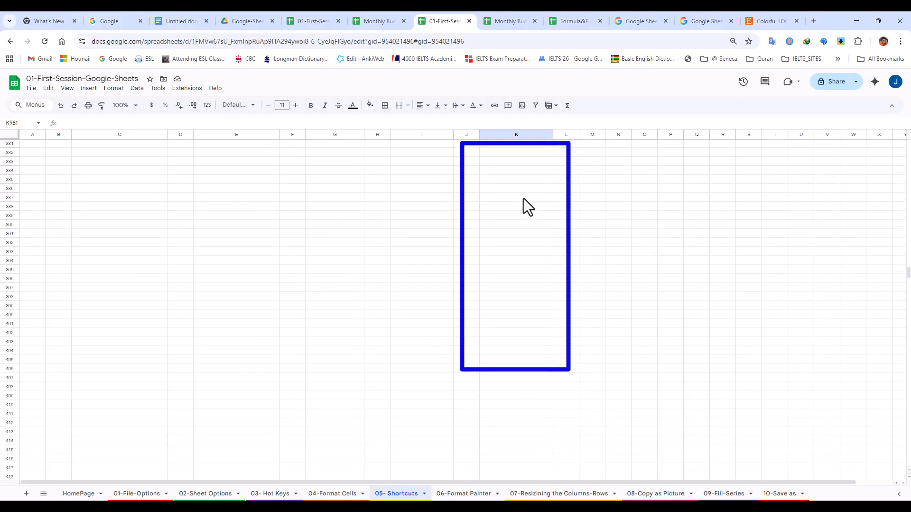
{"action": "key", "text": "ctrl+Up"}
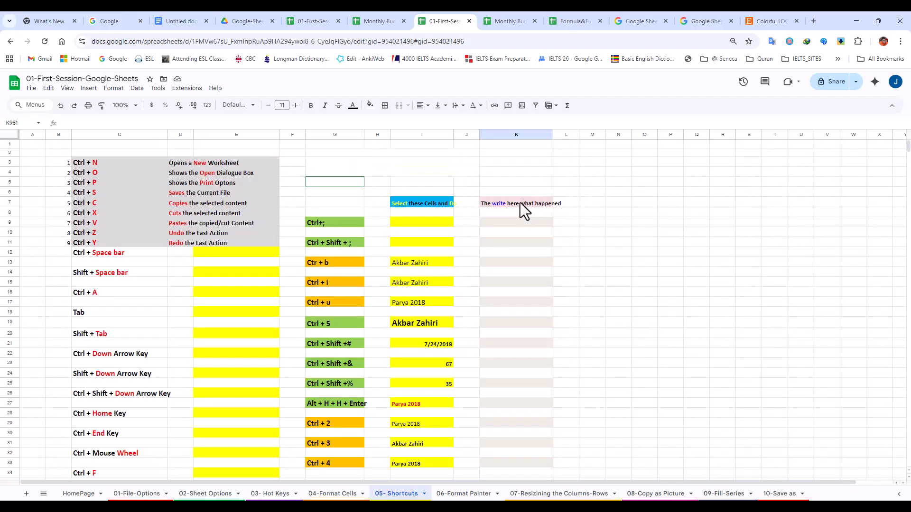
Select C24 and extend the selection down column C one row at a time to C43.
{"action": "left_click", "coordinate": [104, 356]}
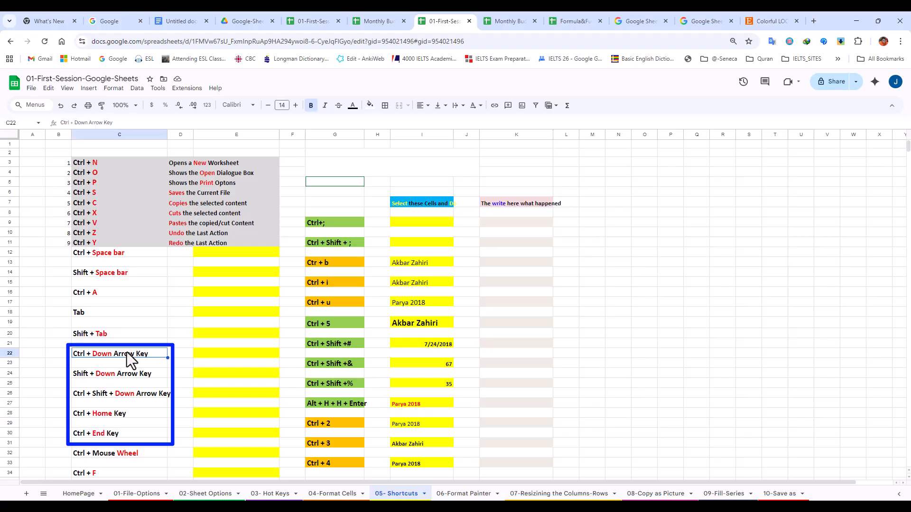
{"action": "left_click", "coordinate": [124, 376]}
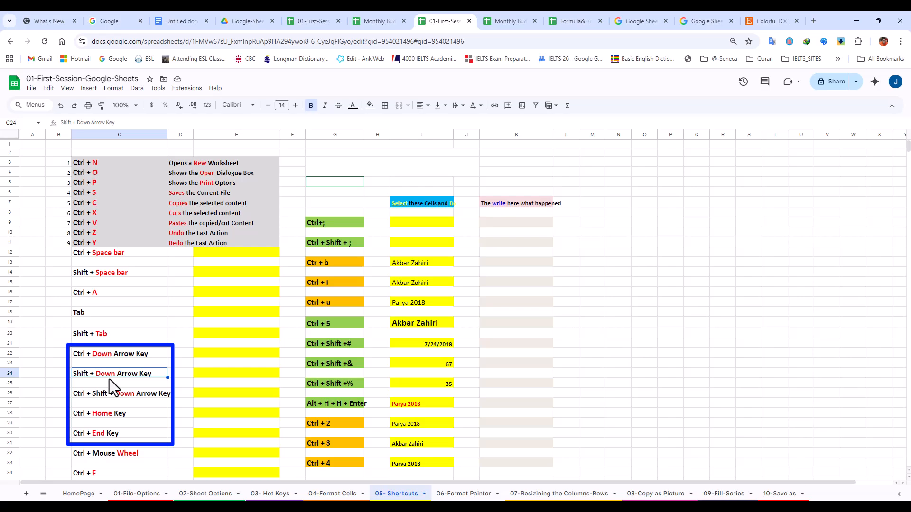
{"action": "key", "text": "shift+Down"}
{"action": "key", "text": "shift+Down"}
{"action": "key", "text": "shift+Down"}
{"action": "key", "text": "shift+Down"}
{"action": "key", "text": "shift+Down"}
{"action": "key", "text": "shift+Down"}
{"action": "key", "text": "shift+Down"}
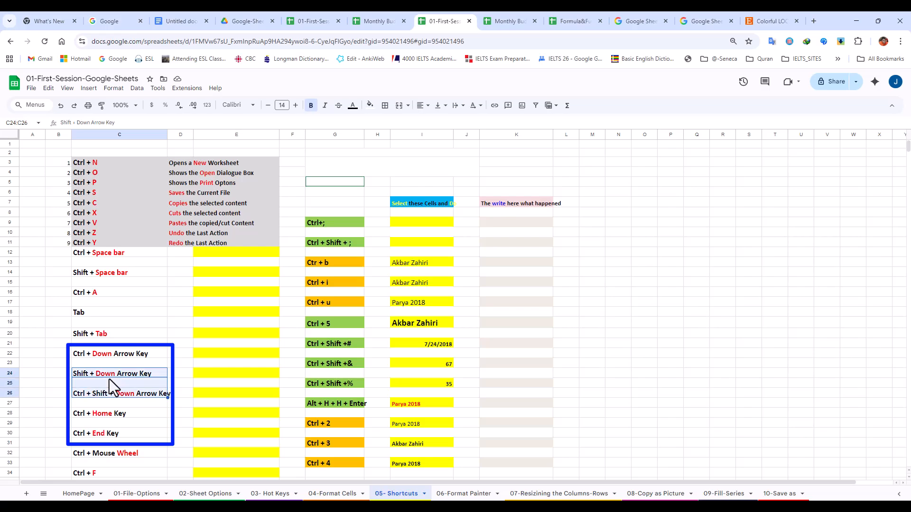
{"action": "key", "text": "shift+Down"}
{"action": "key", "text": "shift+Down"}
{"action": "key", "text": "shift+Down"}
{"action": "key", "text": "shift+Down"}
{"action": "key", "text": "shift+Down"}
{"action": "key", "text": "shift+Down"}
{"action": "key", "text": "shift+Down"}
{"action": "key", "text": "shift+Down"}
{"action": "key", "text": "shift+Down"}
{"action": "key", "text": "shift+Down"}
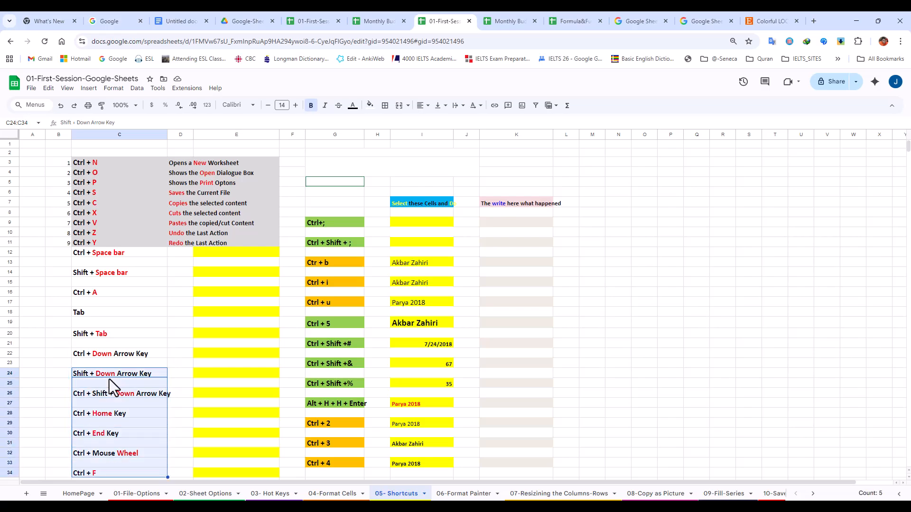
Shrink the column C selection upward one row at a time to C24:C28.
{"action": "key", "text": "shift+Up"}
{"action": "key", "text": "shift+Up"}
{"action": "key", "text": "shift+Up"}
{"action": "key", "text": "shift+Up"}
{"action": "key", "text": "shift+Up"}
{"action": "key", "text": "shift+Up"}
{"action": "key", "text": "shift+Up"}
{"action": "key", "text": "shift+Up"}
{"action": "key", "text": "shift+Up"}
{"action": "key", "text": "shift+Up"}
{"action": "key", "text": "shift+Up"}
{"action": "key", "text": "shift+Up"}
{"action": "key", "text": "shift+Up"}
{"action": "key", "text": "shift+Up"}
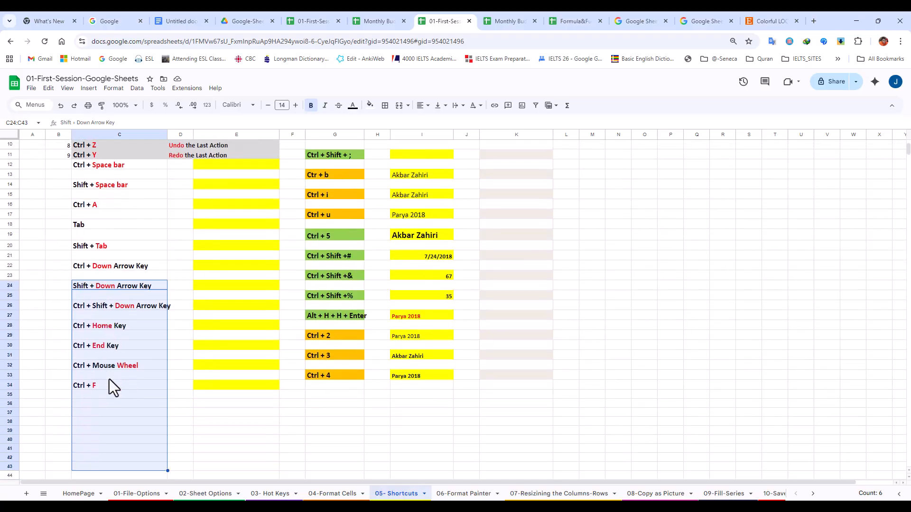
{"action": "key", "text": "shift+Down"}
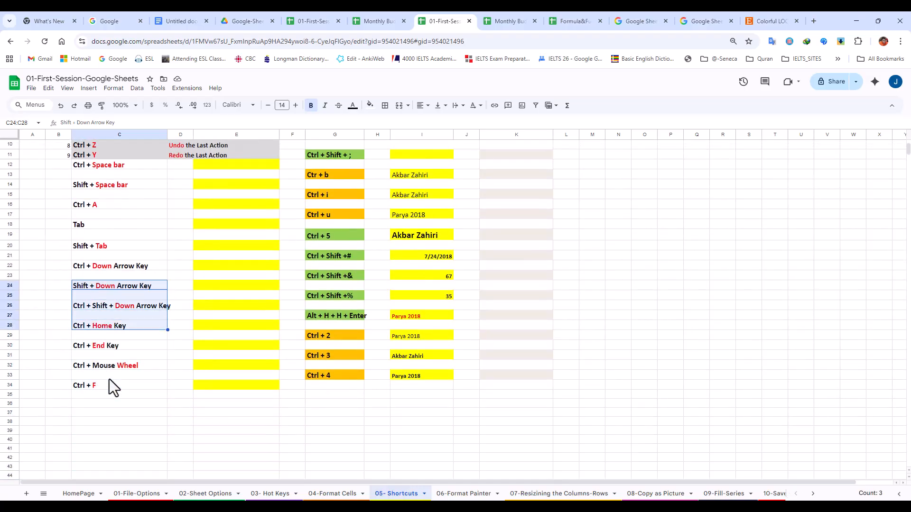
Extend the selection from C26 down column C in jumps between filled cells until it reaches C981, and return to the sheet's upper rows.
{"action": "left_click", "coordinate": [124, 289]}
{"action": "scroll", "coordinate": [118, 295], "scroll_direction": "up", "scroll_amount": 2}
{"action": "left_click", "coordinate": [105, 372]}
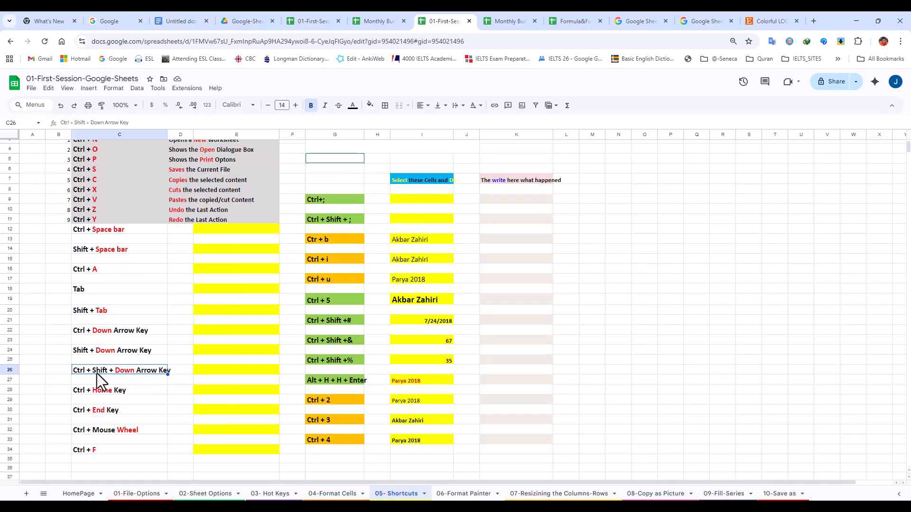
{"action": "key", "text": "ctrl+shift+Down"}
{"action": "key", "text": "ctrl+shift+Down"}
{"action": "key", "text": "ctrl+shift+Down"}
{"action": "key", "text": "ctrl+shift+Down"}
{"action": "key", "text": "ctrl+shift+Down"}
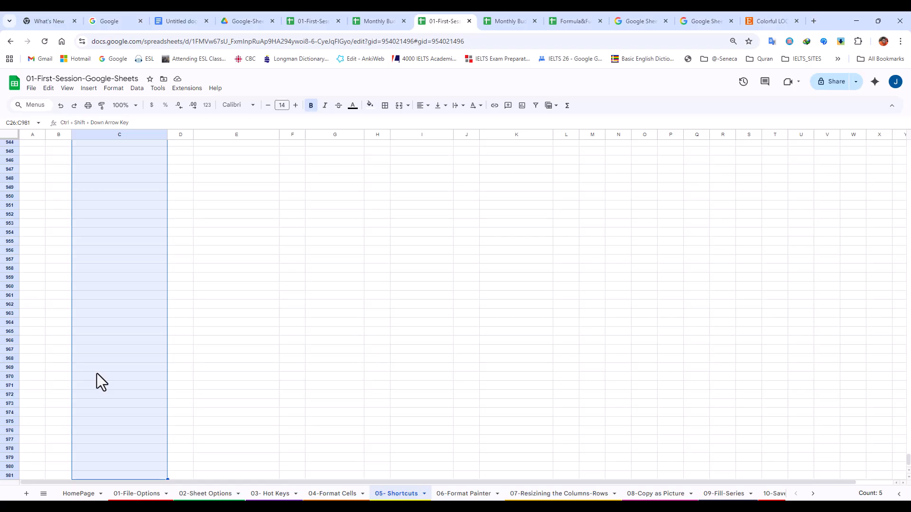
{"action": "scroll", "coordinate": [96, 367], "scroll_direction": "up", "scroll_amount": 20}
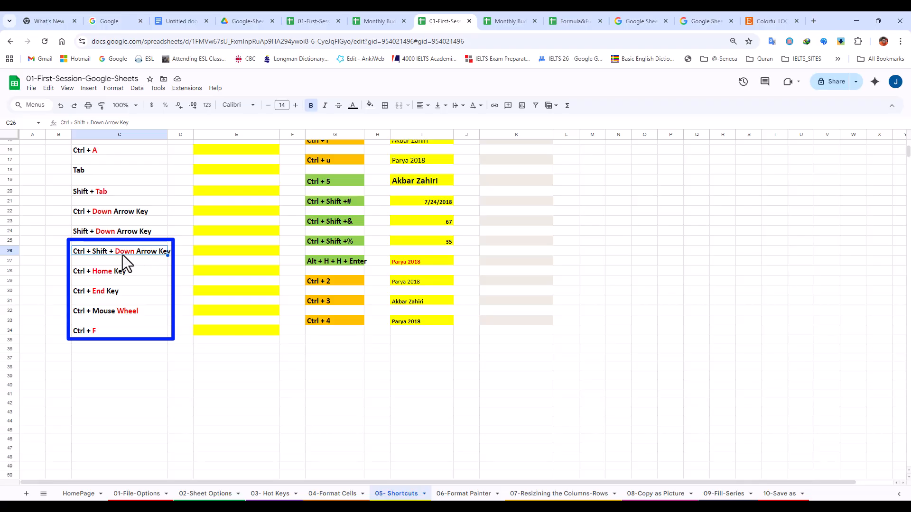
From C28, jump to the sheet's first cell A1 and its last cell Z981, ending back at A1.
{"action": "left_click", "coordinate": [107, 271]}
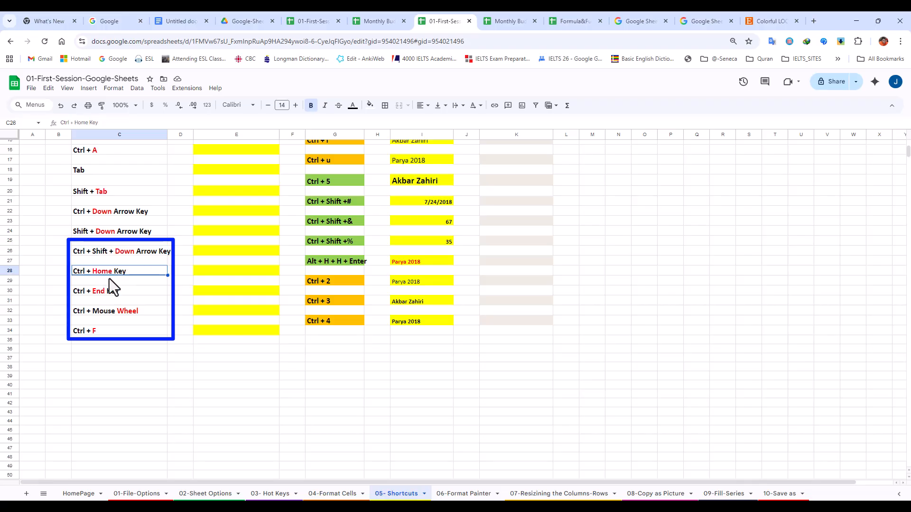
{"action": "key", "text": "ctrl+Home"}
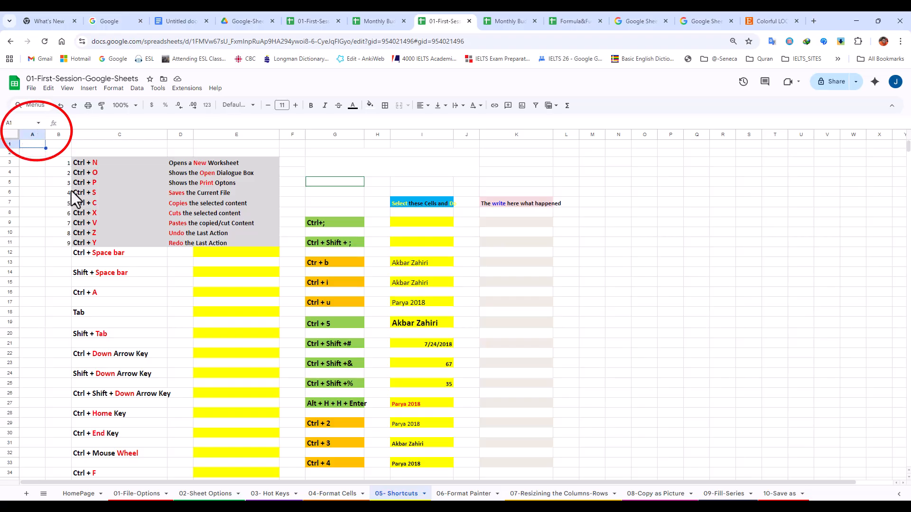
{"action": "key", "text": "ctrl+End"}
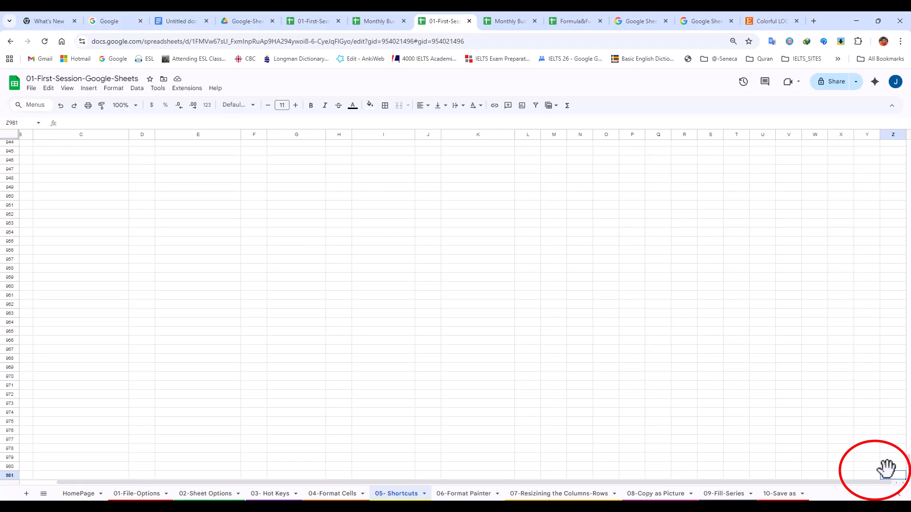
{"action": "key", "text": "ctrl+Home"}
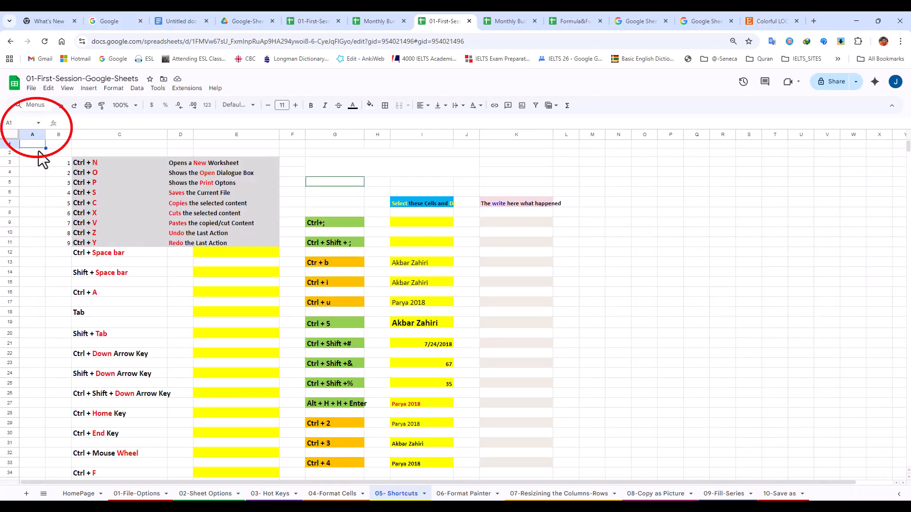
Select the Ctrl + Mouse Wheel cell C32, reduce the browser's page zoom to 80%, and restore it to 100%.
{"action": "scroll", "coordinate": [104, 448], "scroll_direction": "up", "scroll_amount": 1, "text": "ctrl"}
{"action": "left_click", "coordinate": [119, 446]}
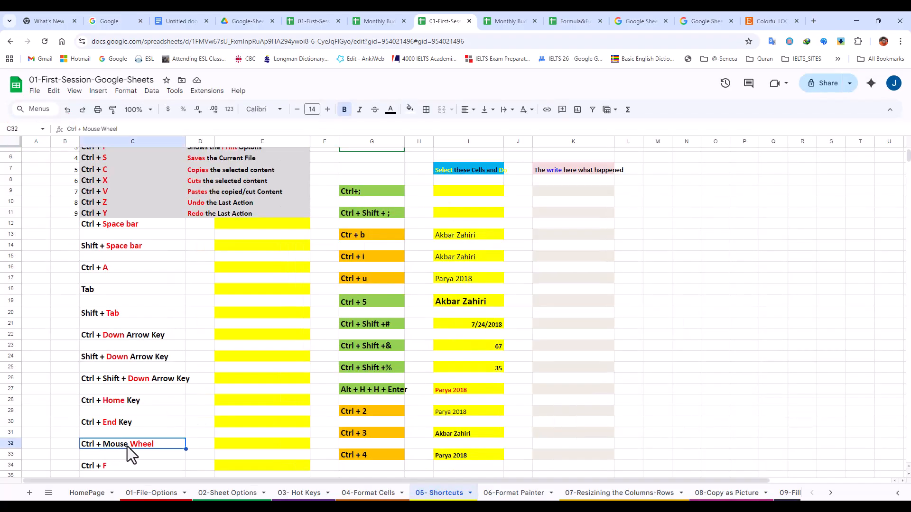
{"action": "left_click", "coordinate": [900, 43]}
{"action": "left_click", "coordinate": [837, 232]}
{"action": "left_click", "coordinate": [837, 232]}
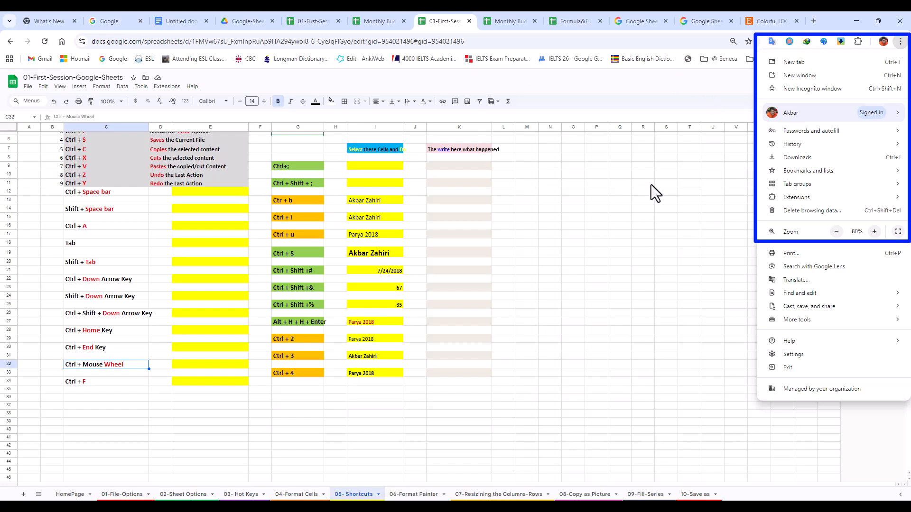
{"action": "left_click", "coordinate": [875, 232]}
{"action": "left_click", "coordinate": [673, 246]}
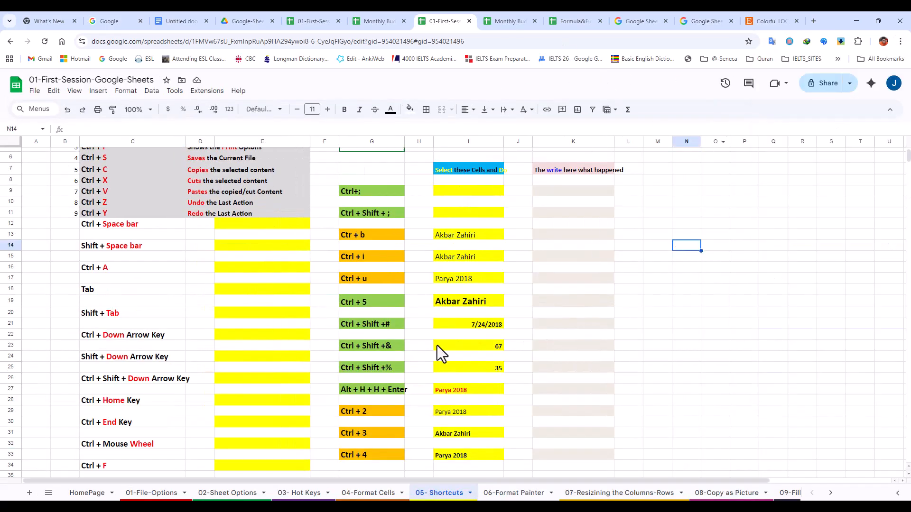
Zoom the page in to 500% and back out repeatedly, finish at 100%, and check the browser's zoom setting.
{"action": "scroll", "coordinate": [676, 249], "scroll_direction": "up", "scroll_amount": 9}
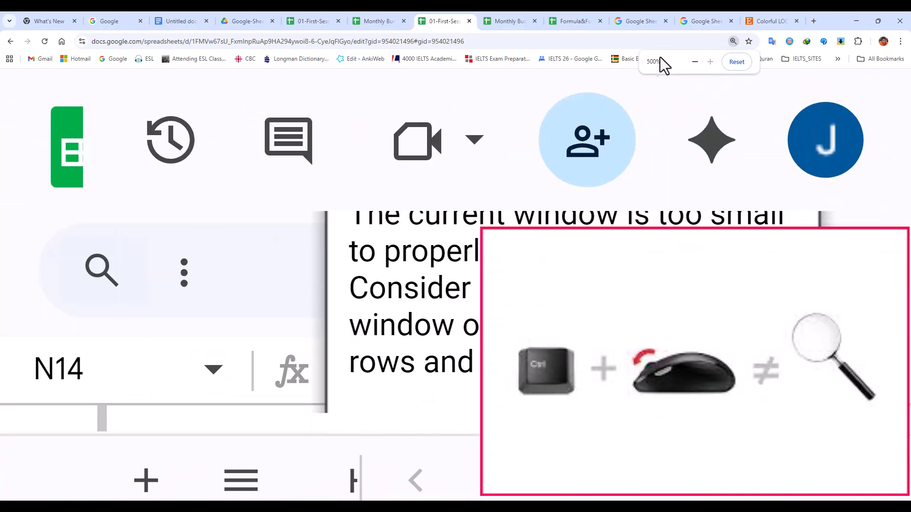
{"action": "scroll", "coordinate": [531, 209], "scroll_direction": "down", "scroll_amount": 9}
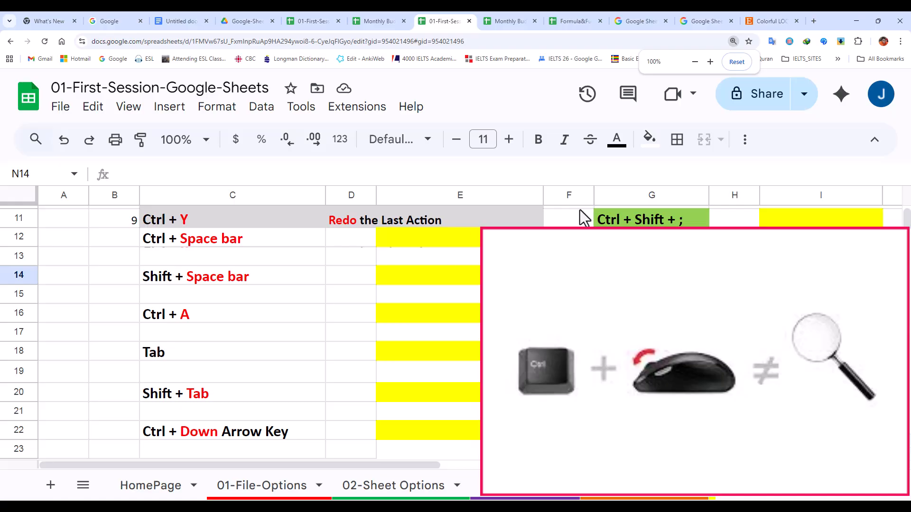
{"action": "scroll", "coordinate": [531, 209], "scroll_direction": "down", "scroll_amount": 8}
{"action": "scroll", "coordinate": [531, 209], "scroll_direction": "up", "scroll_amount": 6}
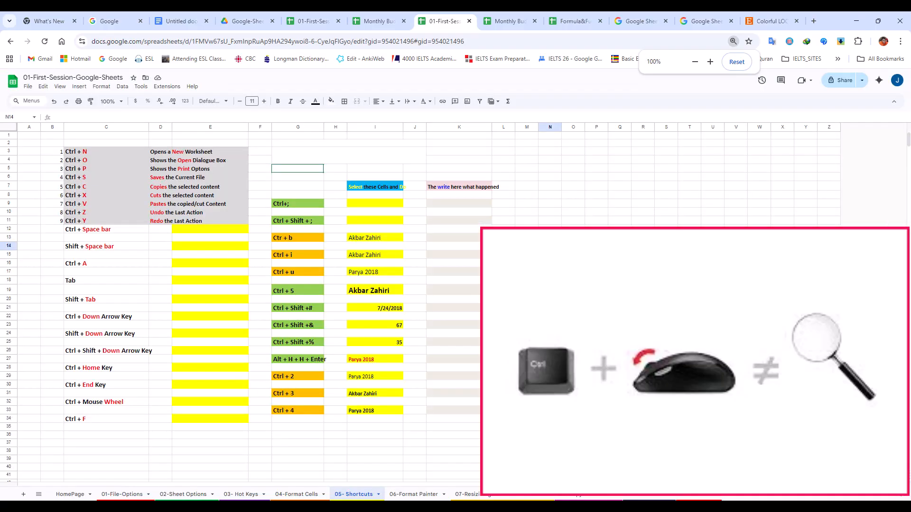
{"action": "scroll", "coordinate": [403, 272], "scroll_direction": "up", "scroll_amount": 7}
{"action": "scroll", "coordinate": [406, 266], "scroll_direction": "down", "scroll_amount": 5}
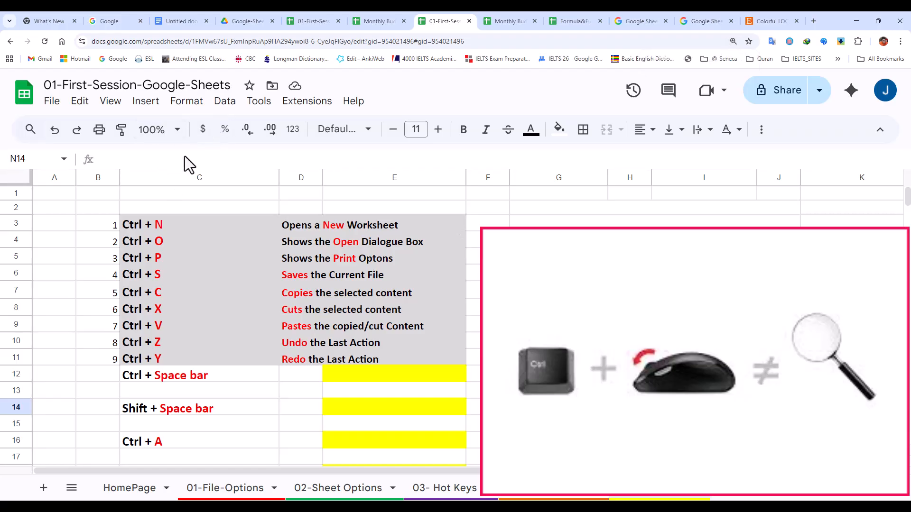
{"action": "scroll", "coordinate": [560, 201], "scroll_direction": "down", "scroll_amount": 5}
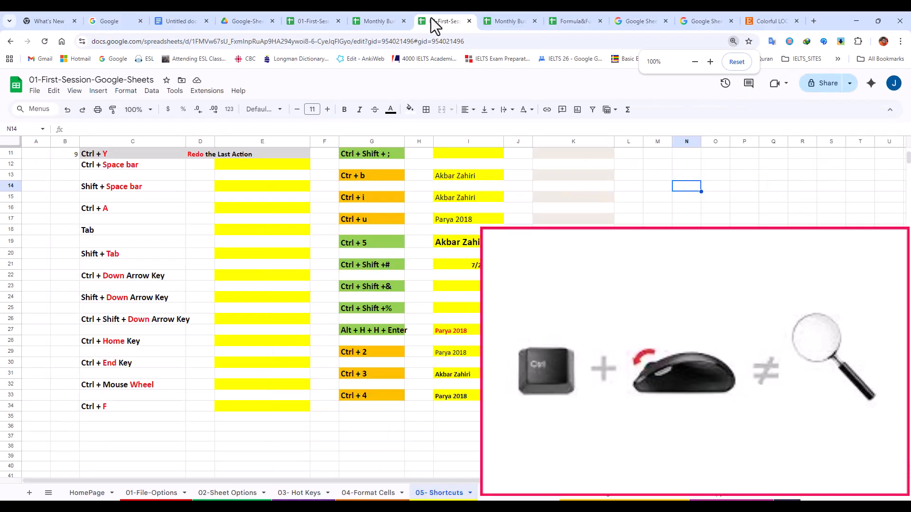
{"action": "left_click", "coordinate": [900, 41]}
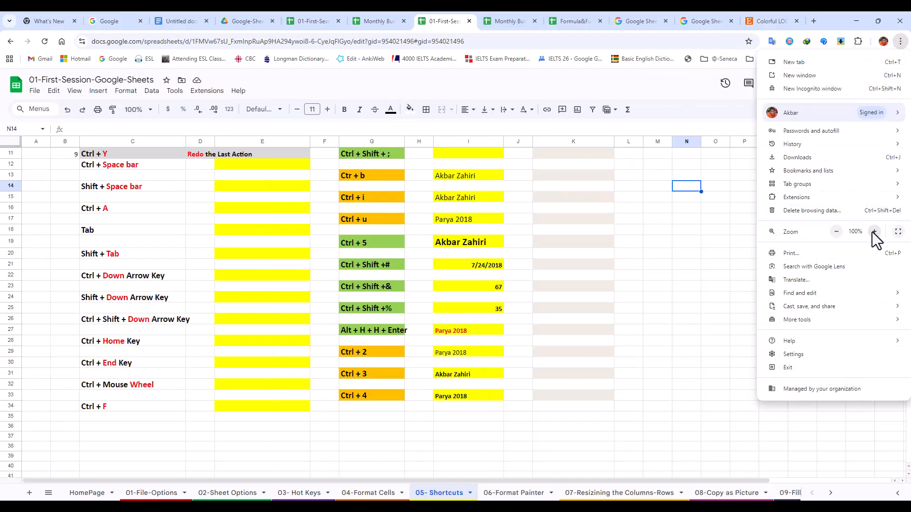
{"action": "left_click", "coordinate": [90, 307]}
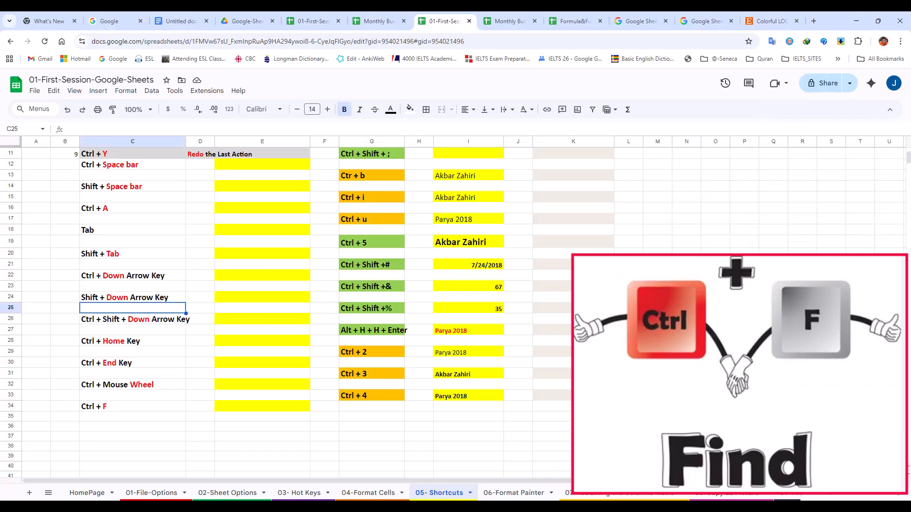
Search the current sheet for "mou".
{"action": "scroll", "coordinate": [657, 260], "scroll_direction": "up", "scroll_amount": 3}
{"action": "left_click", "coordinate": [658, 260]}
{"action": "key", "text": "ctrl+f"}
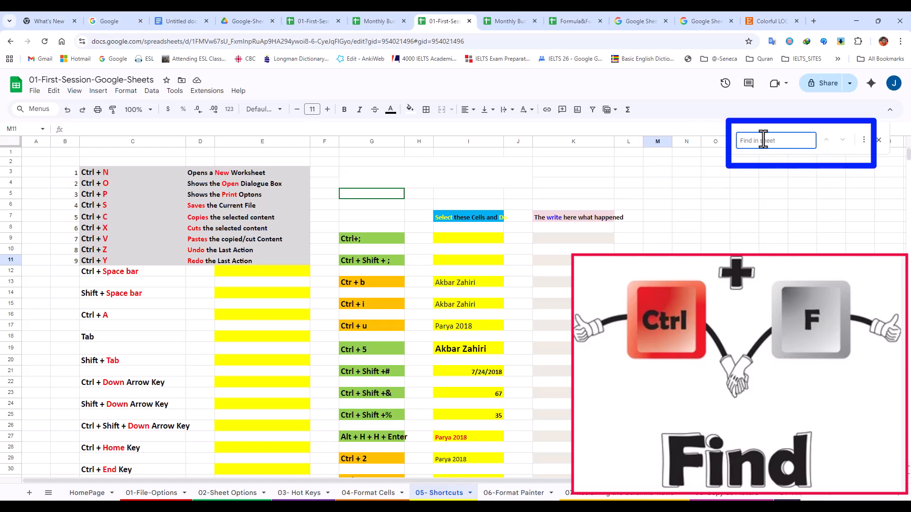
{"action": "type", "text": "mou"}
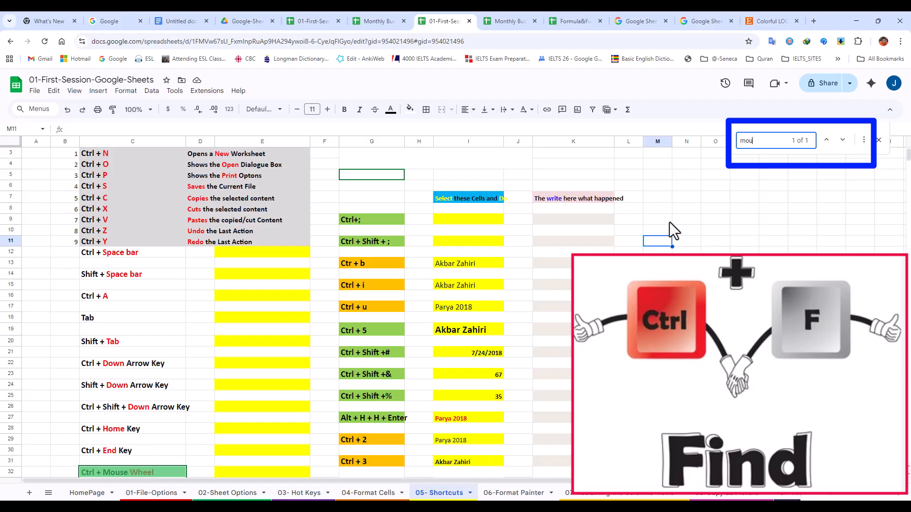
Change the sheet search to "cut" and cycle through its matches back to the first one.
{"action": "double_click", "coordinate": [747, 141]}
{"action": "type", "text": "cut"}
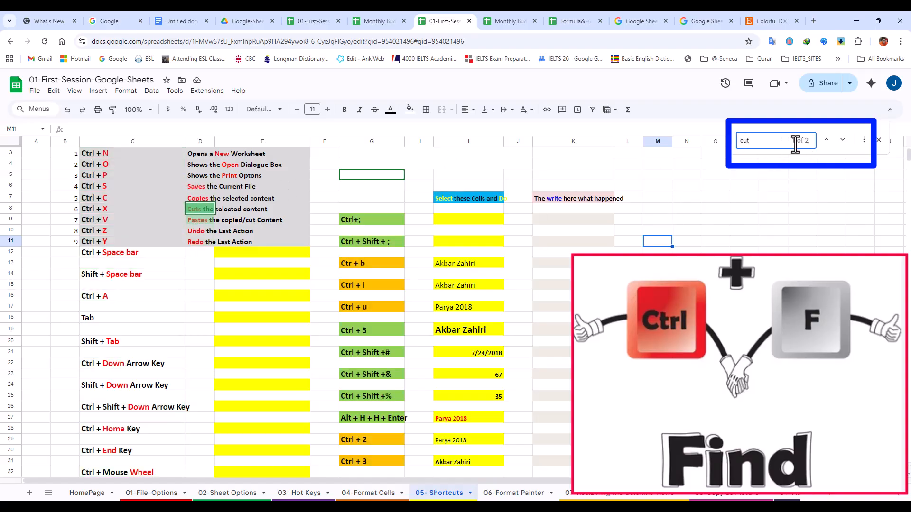
{"action": "left_click", "coordinate": [843, 143]}
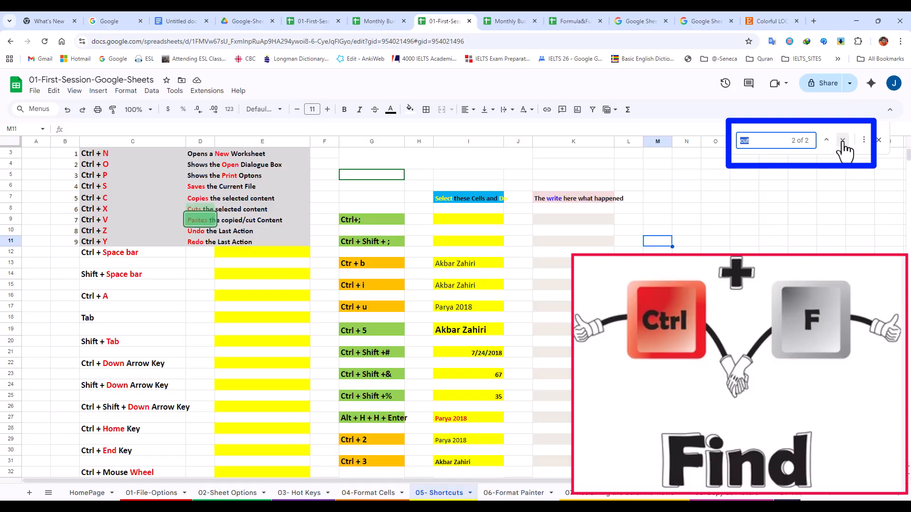
{"action": "left_click", "coordinate": [843, 143]}
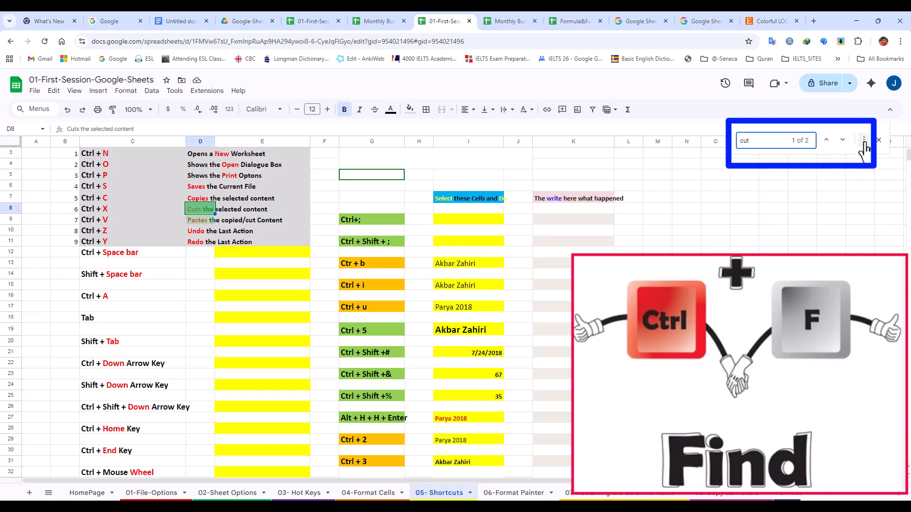
Use Find and replace to replace every "cut" with "Copy" across all sheets, confirming the replacement.
{"action": "left_click", "coordinate": [864, 141]}
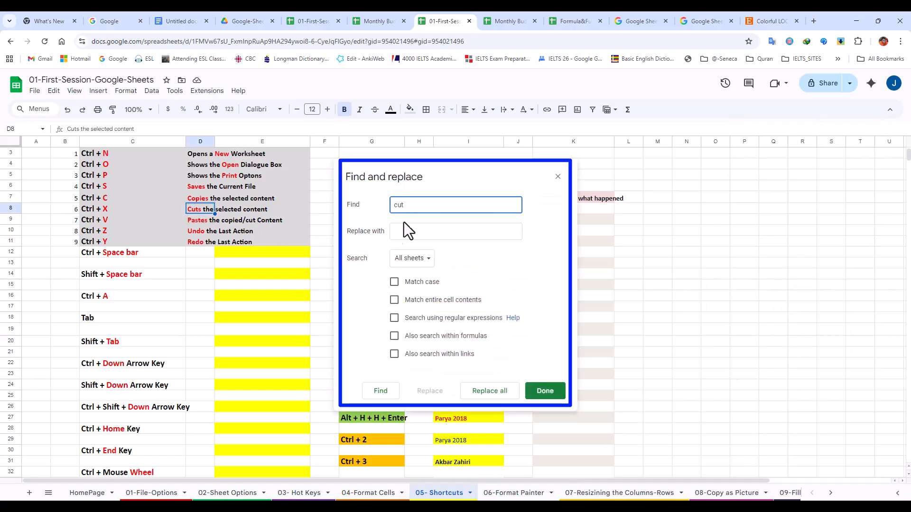
{"action": "left_click", "coordinate": [401, 232]}
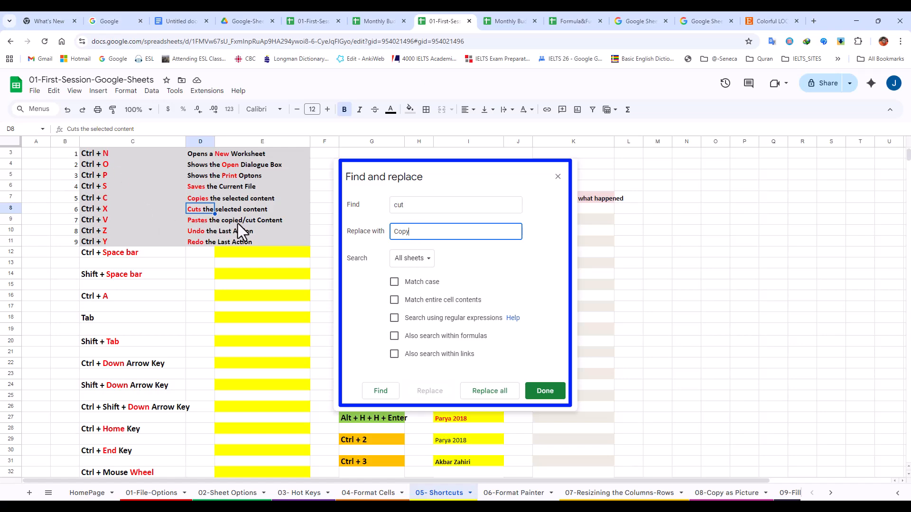
{"action": "left_click", "coordinate": [489, 391]}
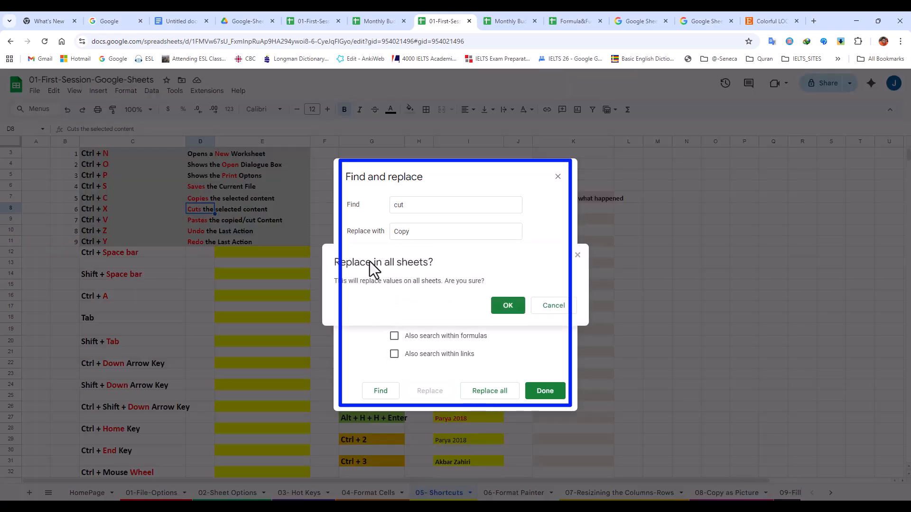
{"action": "left_click", "coordinate": [506, 306]}
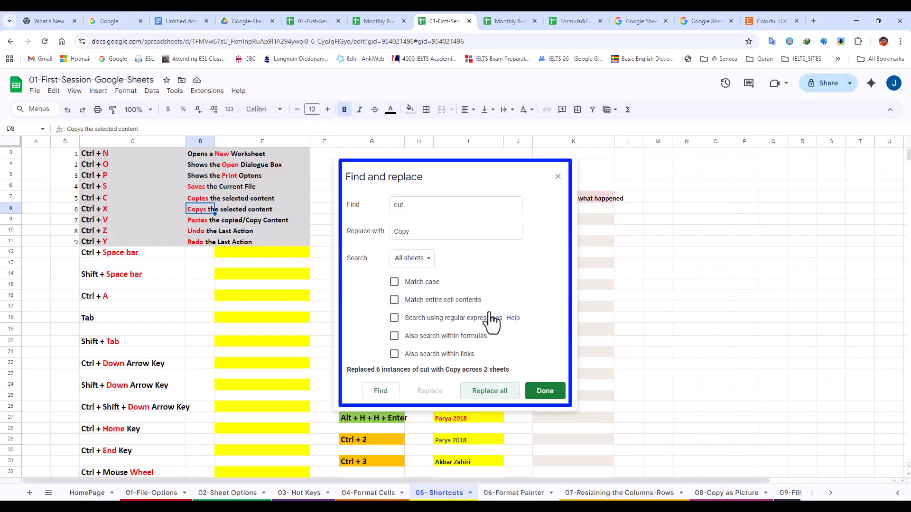
Undo the replacement of "cut" with "Copy" and close the Find and replace dialog.
{"action": "left_click", "coordinate": [68, 110]}
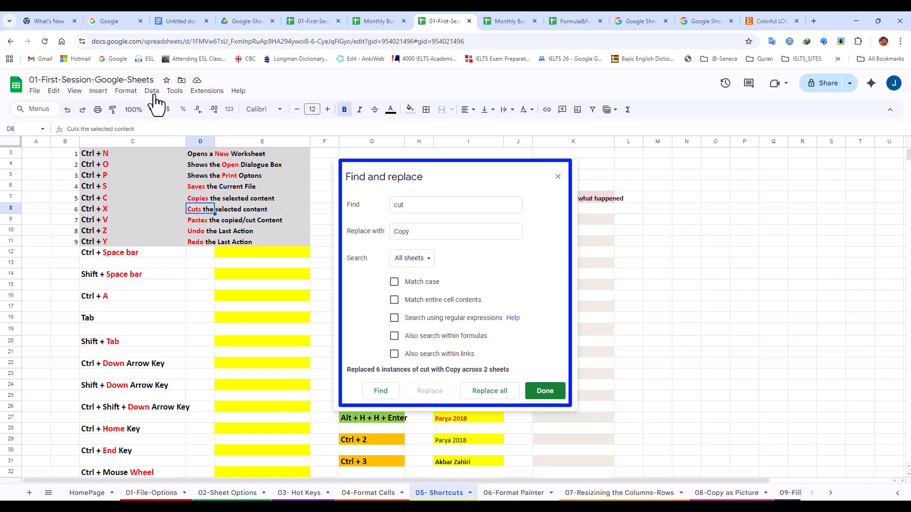
{"action": "left_click", "coordinate": [558, 177]}
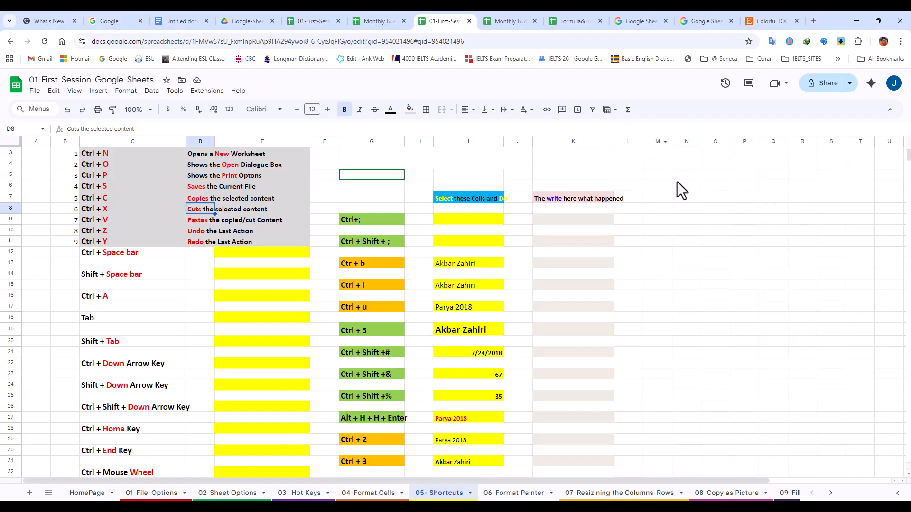
From empty cell Q4, open the Find and replace dialog to view its options and close it.
{"action": "left_click", "coordinate": [778, 165]}
{"action": "left_click", "coordinate": [54, 91]}
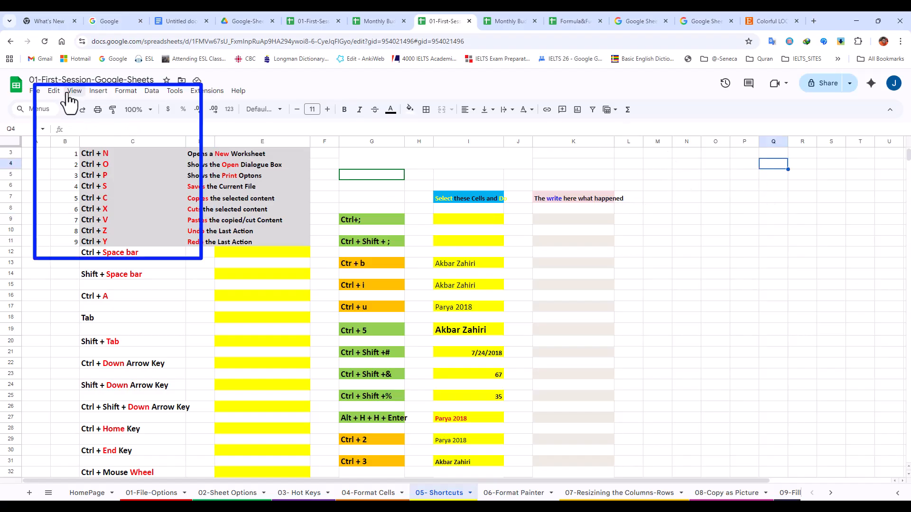
{"action": "left_click", "coordinate": [95, 252]}
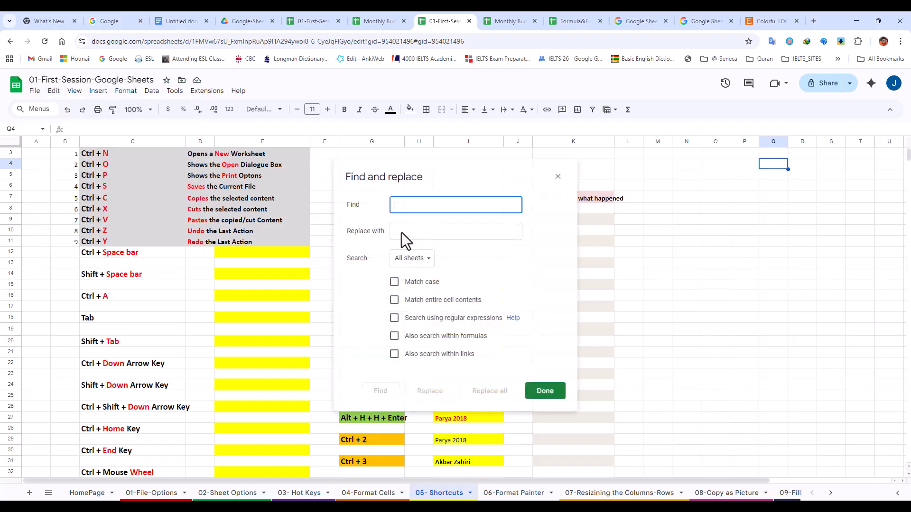
{"action": "left_click", "coordinate": [558, 179]}
Open the quick in-sheet search, expand it to the full Find and replace options, and close the dialog.
{"action": "key", "text": "ctrl+f"}
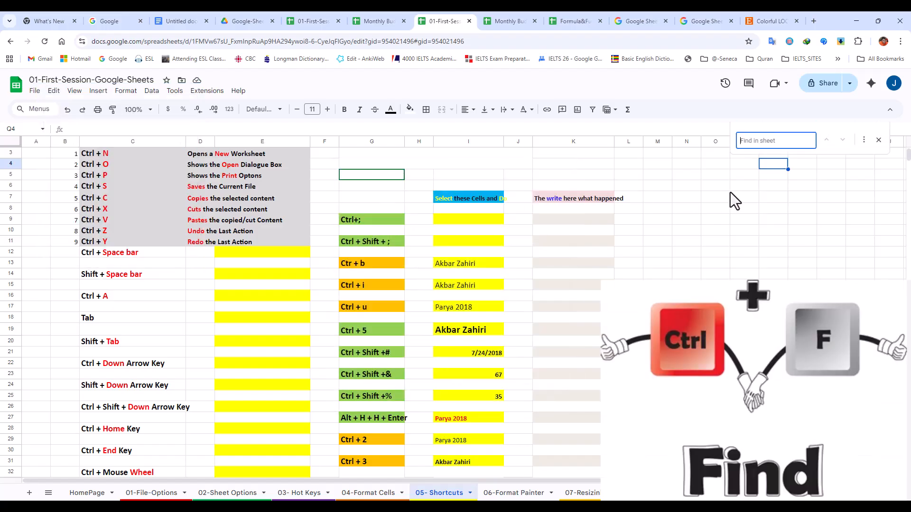
{"action": "left_click", "coordinate": [53, 91]}
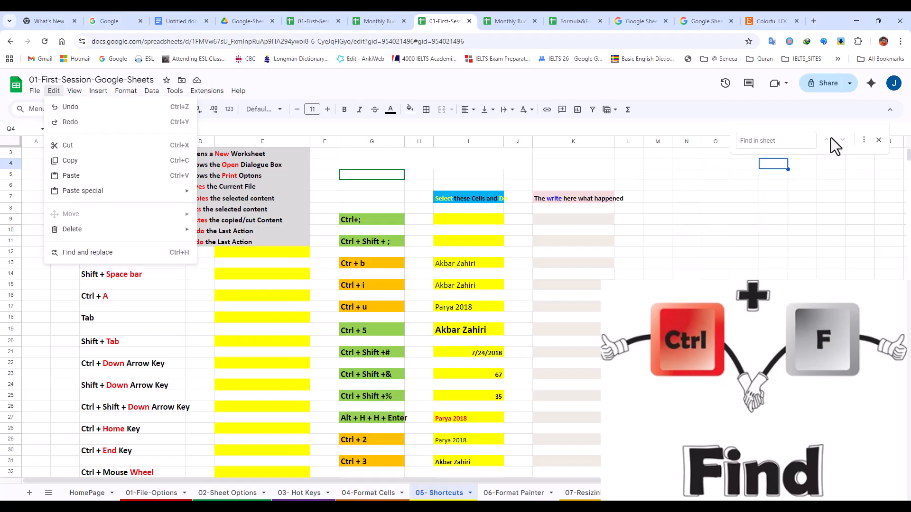
{"action": "left_click", "coordinate": [843, 131]}
{"action": "left_click", "coordinate": [863, 140]}
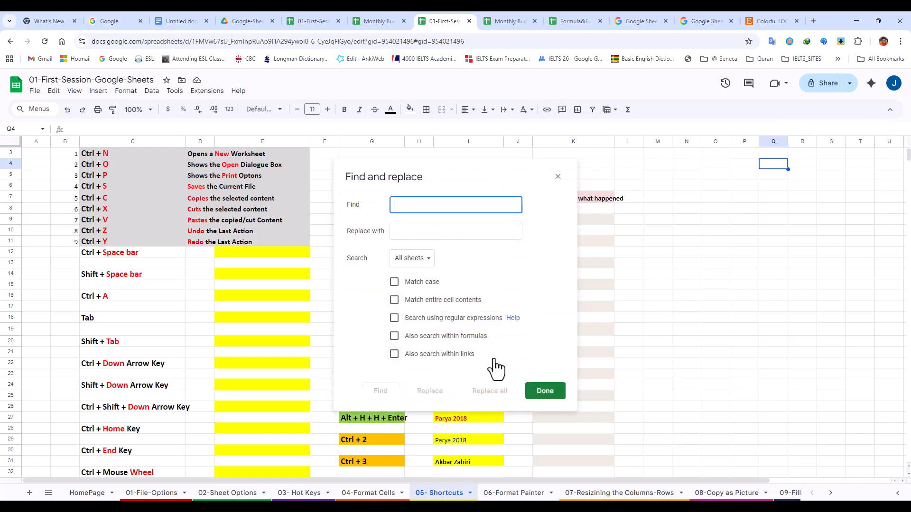
{"action": "left_click", "coordinate": [558, 176]}
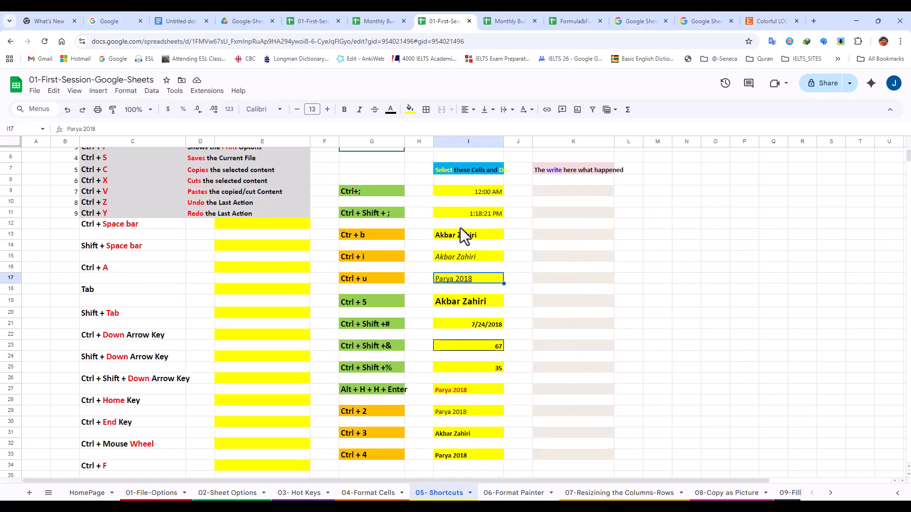
{"action": "scroll", "coordinate": [436, 318], "scroll_direction": "up", "scroll_amount": 1}
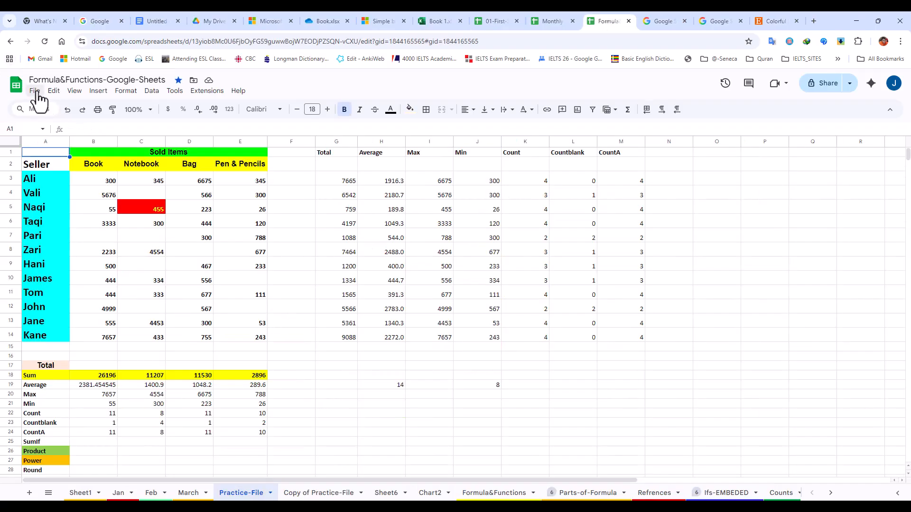
{"action": "left_click", "coordinate": [53, 90]}
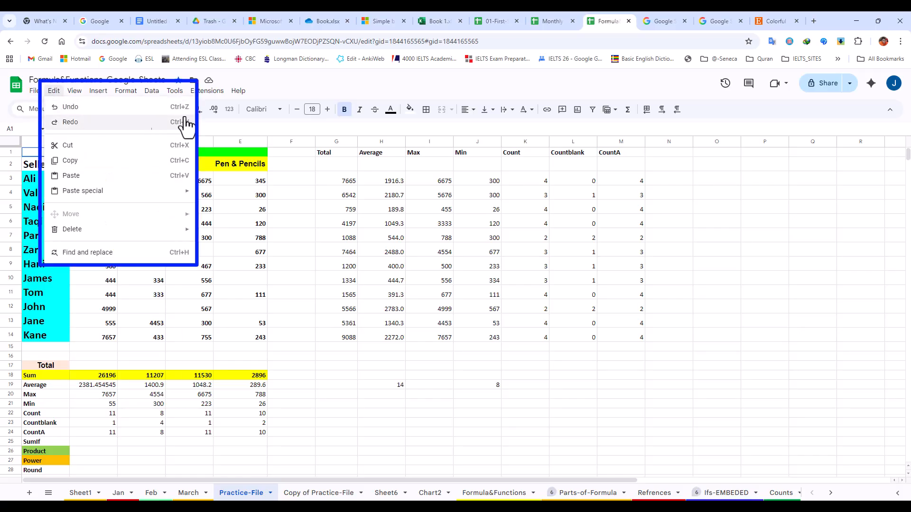
{"action": "left_click", "coordinate": [269, 88]}
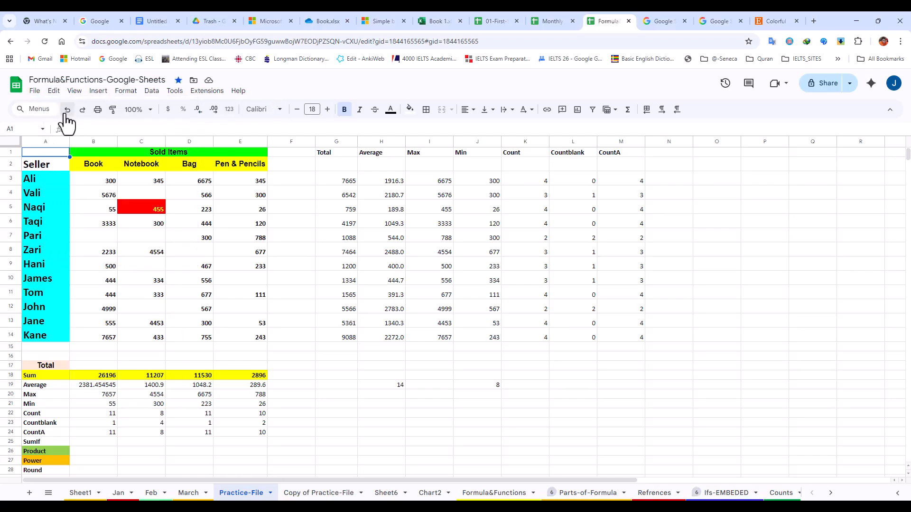
{"action": "left_click", "coordinate": [54, 90]}
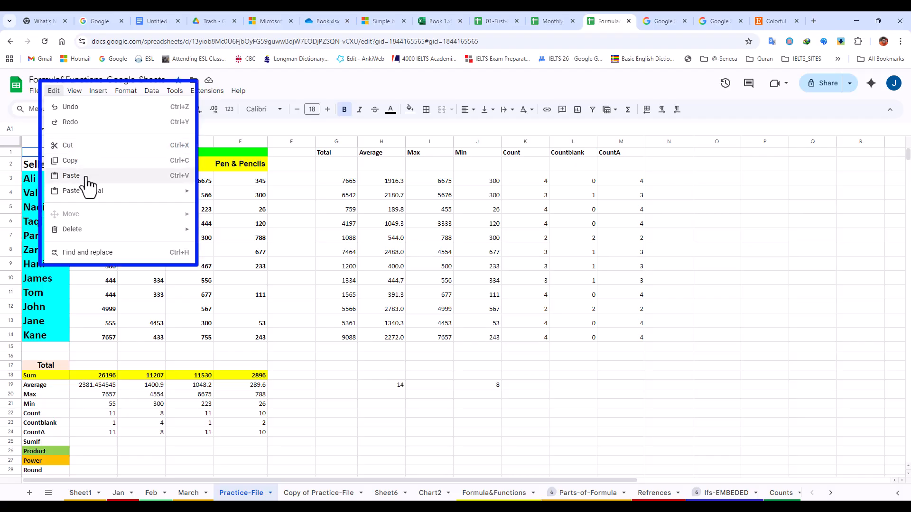
{"action": "mouse_move", "coordinate": [70, 230]}
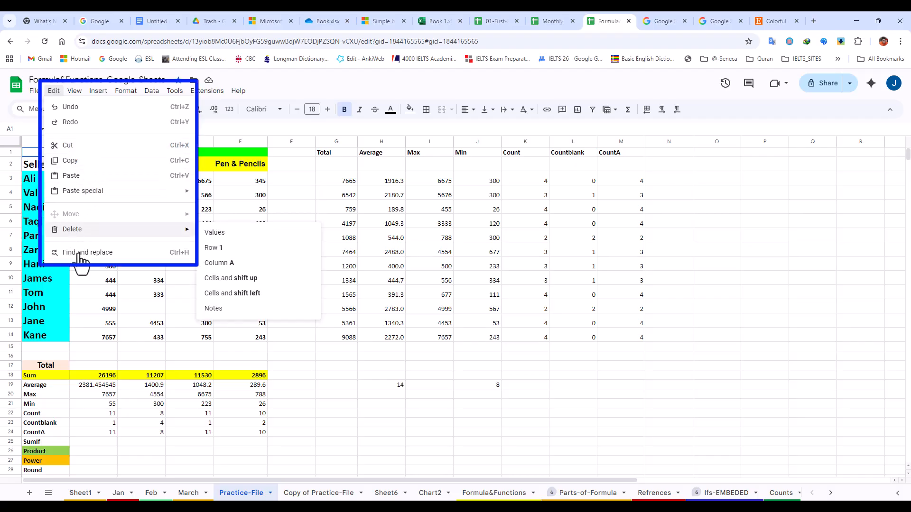
{"action": "mouse_move", "coordinate": [75, 92]}
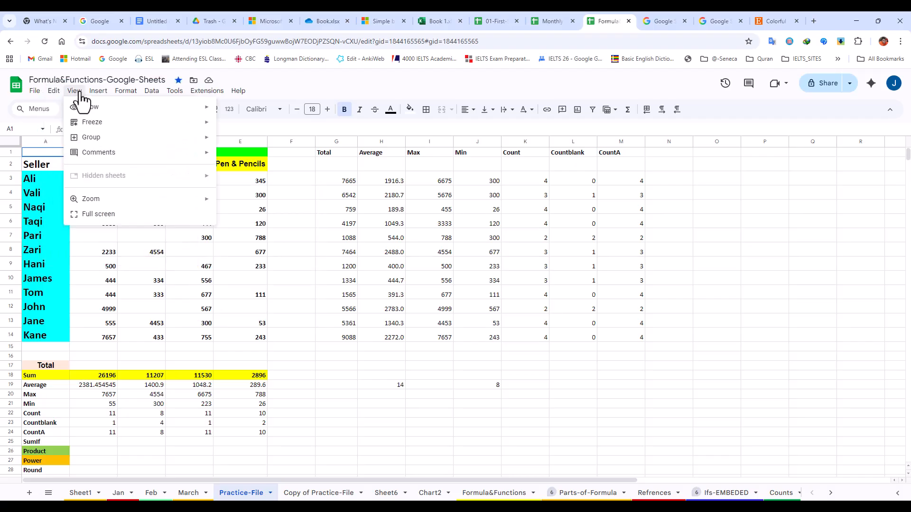
{"action": "mouse_move", "coordinate": [90, 108]}
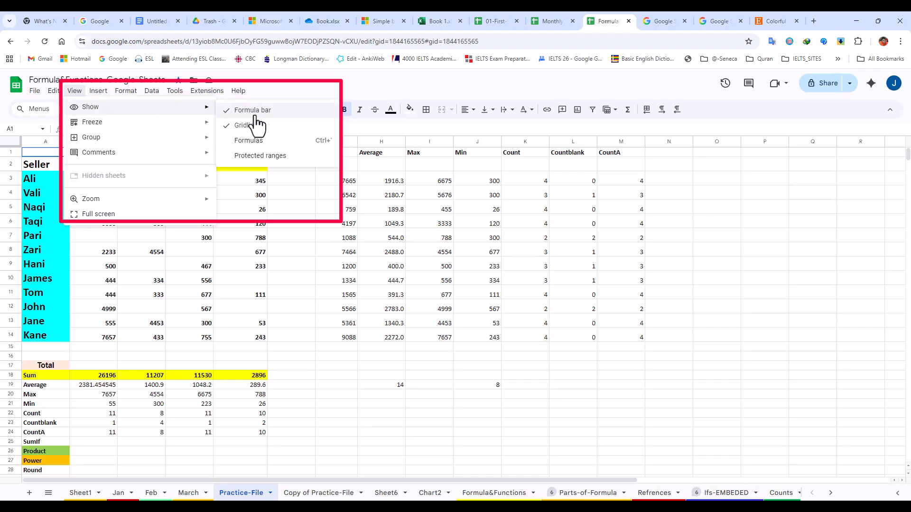
{"action": "left_click", "coordinate": [453, 126]}
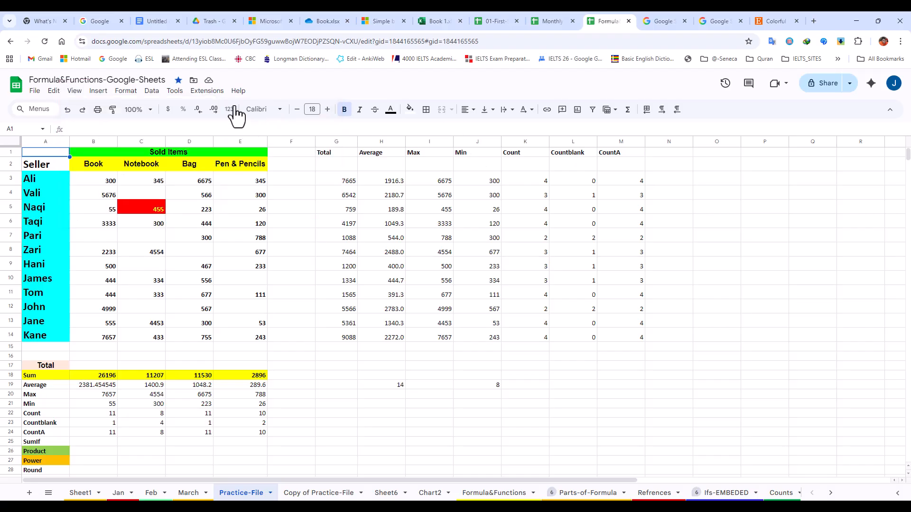
Inspect the contents of cells C5 and E19 in the formula bar.
{"action": "left_click", "coordinate": [87, 131]}
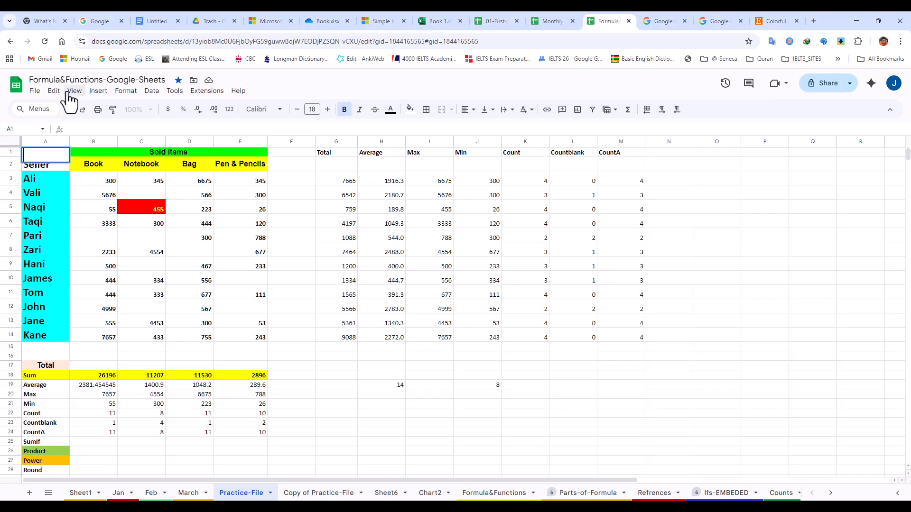
{"action": "left_click", "coordinate": [127, 214]}
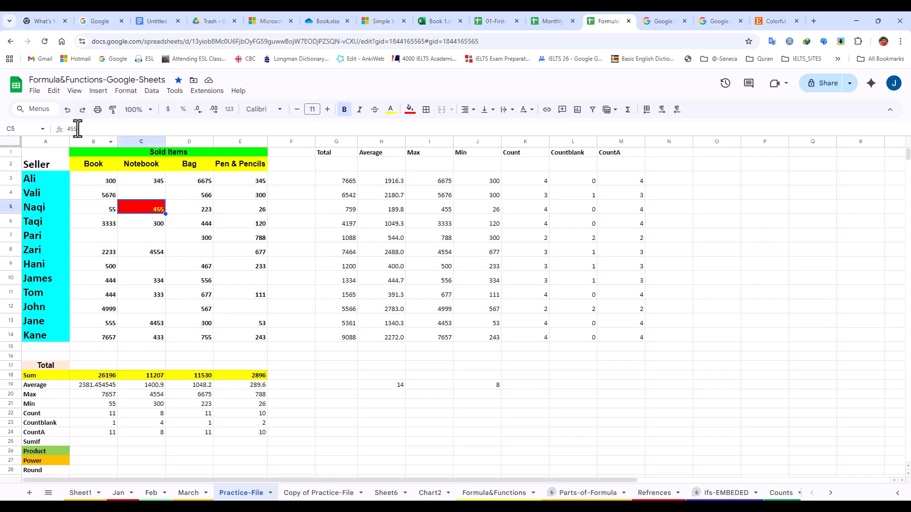
{"action": "left_click", "coordinate": [252, 384]}
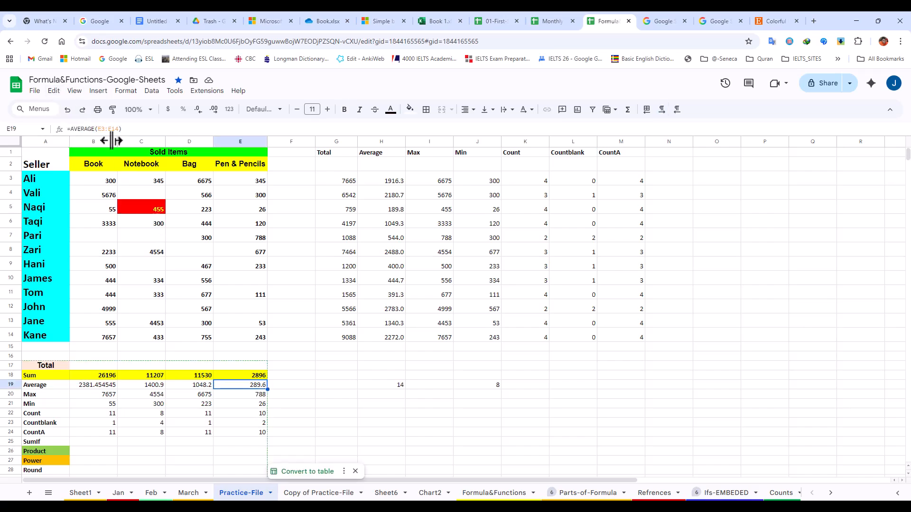
Hide the formula bar and bring it back.
{"action": "left_click", "coordinate": [74, 91]}
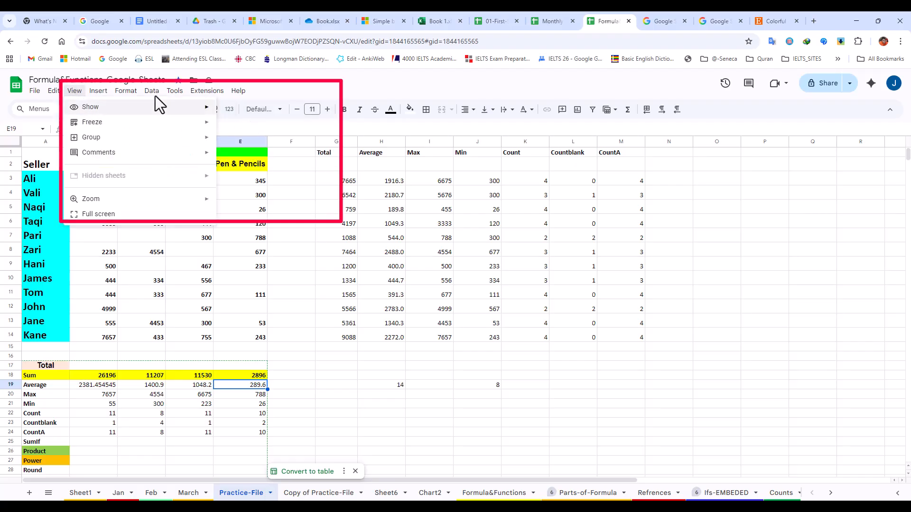
{"action": "mouse_move", "coordinate": [97, 92]}
{"action": "mouse_move", "coordinate": [209, 107]}
{"action": "left_click", "coordinate": [260, 110]}
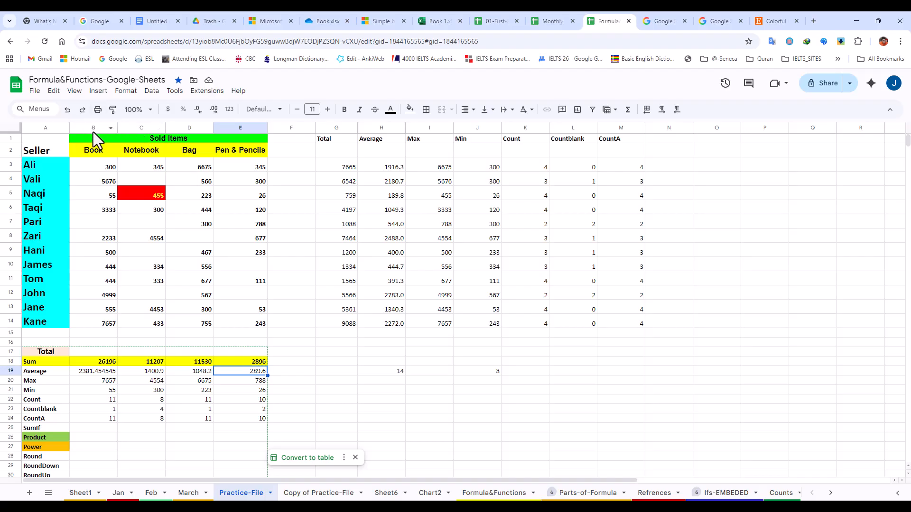
{"action": "left_click", "coordinate": [74, 91]}
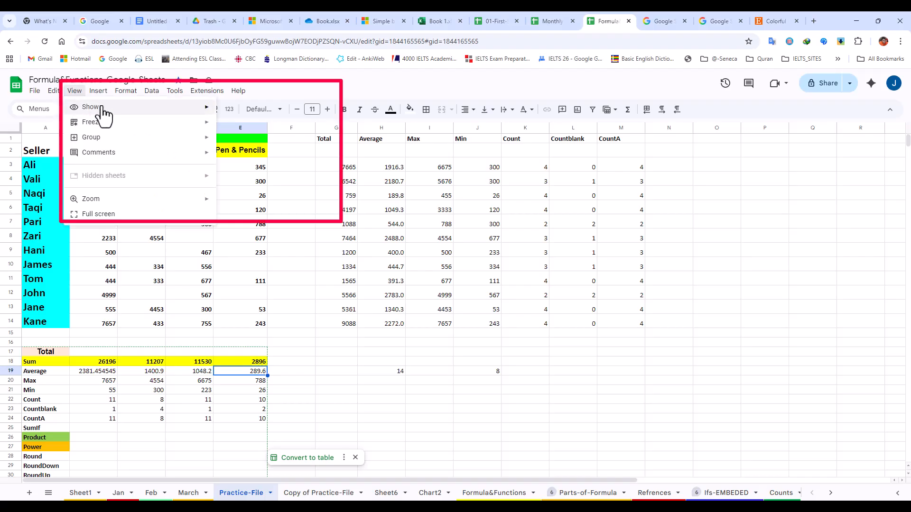
{"action": "mouse_move", "coordinate": [95, 108]}
{"action": "left_click", "coordinate": [249, 110]}
Hide the gridlines on the Practice-File sheet.
{"action": "left_click", "coordinate": [74, 90]}
{"action": "mouse_move", "coordinate": [98, 91]}
{"action": "mouse_move", "coordinate": [142, 107]}
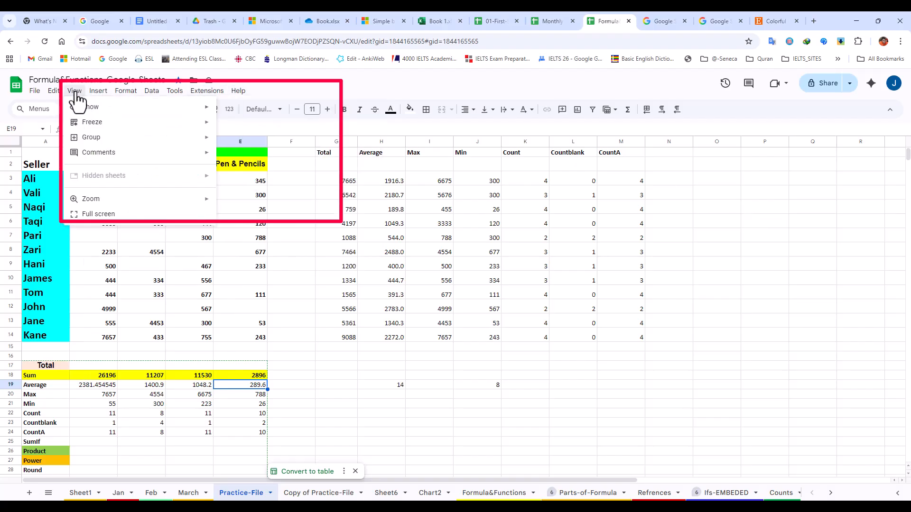
{"action": "left_click", "coordinate": [241, 126]}
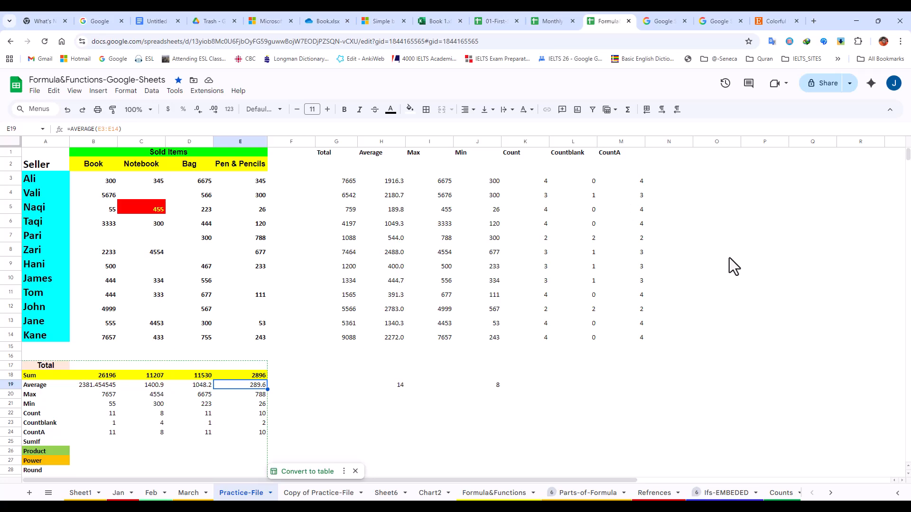
Turn the gridlines back on and display formulas instead of values on the Practice-File sheet.
{"action": "left_click", "coordinate": [74, 91]}
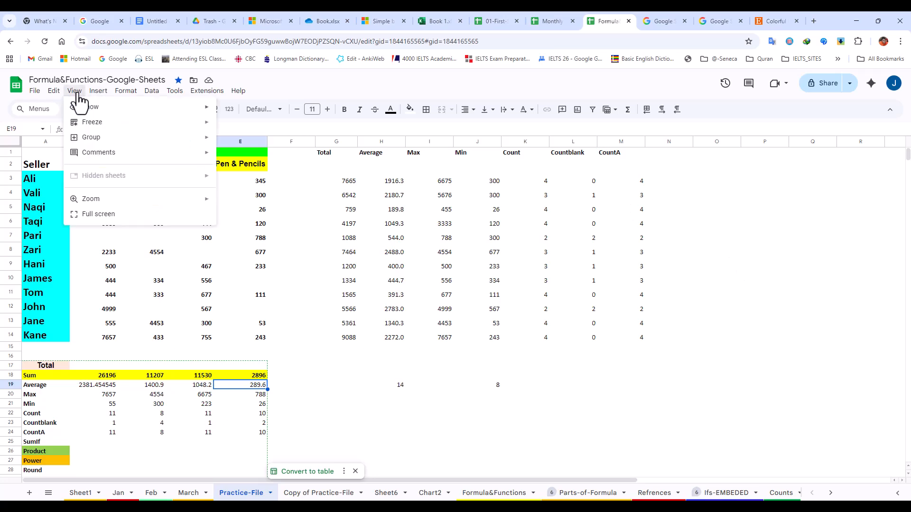
{"action": "mouse_move", "coordinate": [107, 108]}
{"action": "left_click", "coordinate": [248, 125]}
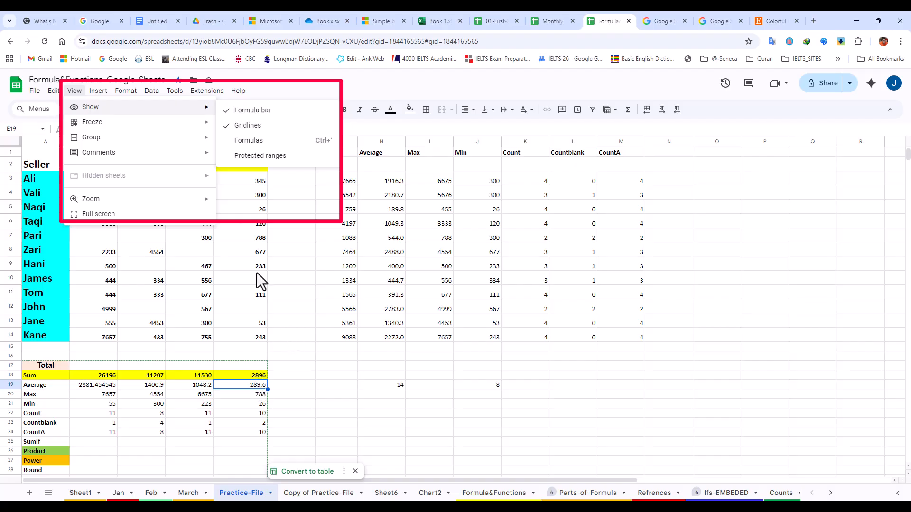
{"action": "left_click", "coordinate": [242, 140]}
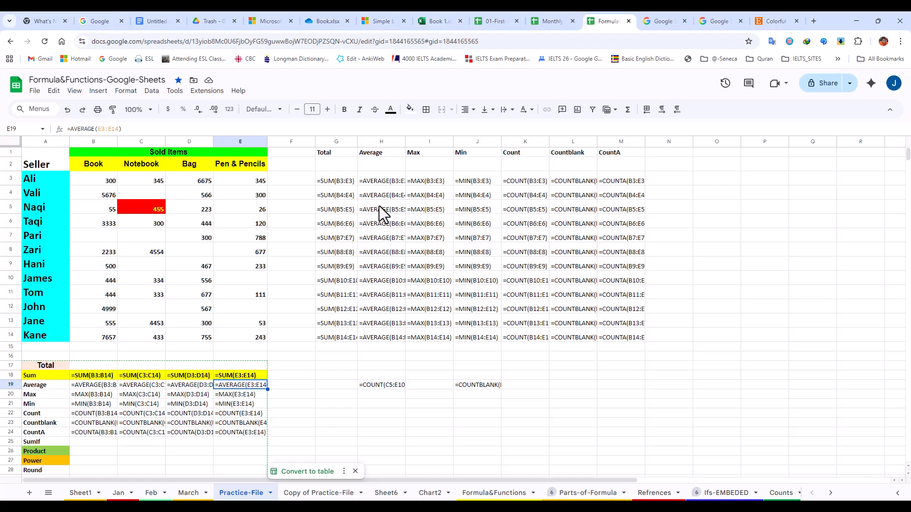
Create a new spreadsheet from the Monthly budget template and select the "Saved this month" amount in I15:K15.
{"action": "left_click", "coordinate": [14, 86]}
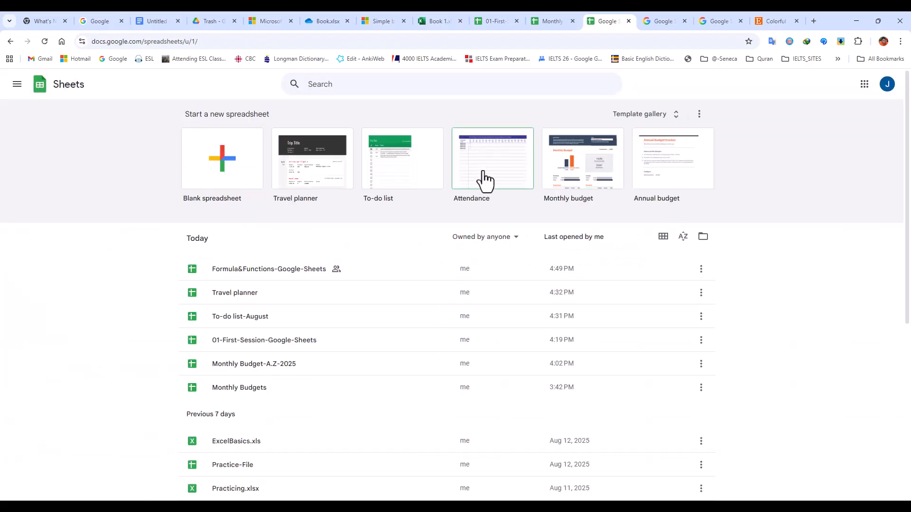
{"action": "left_click", "coordinate": [591, 172]}
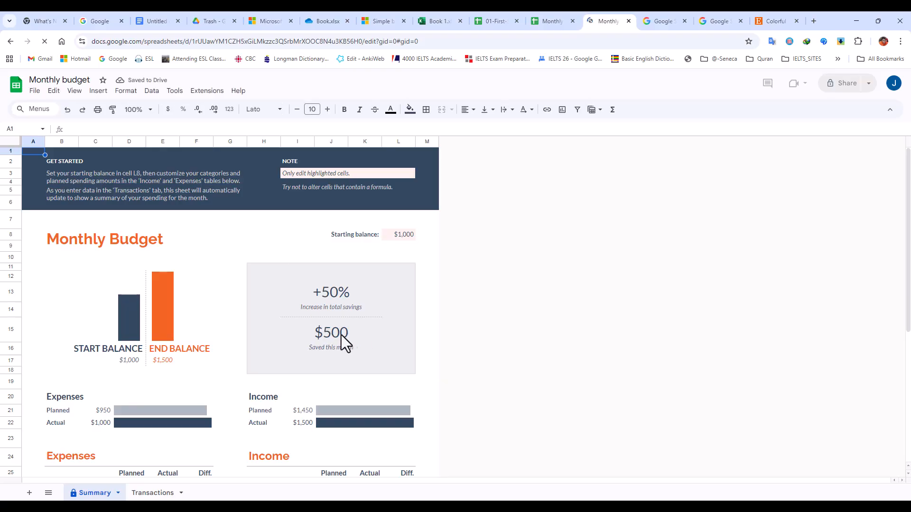
{"action": "left_click", "coordinate": [327, 335]}
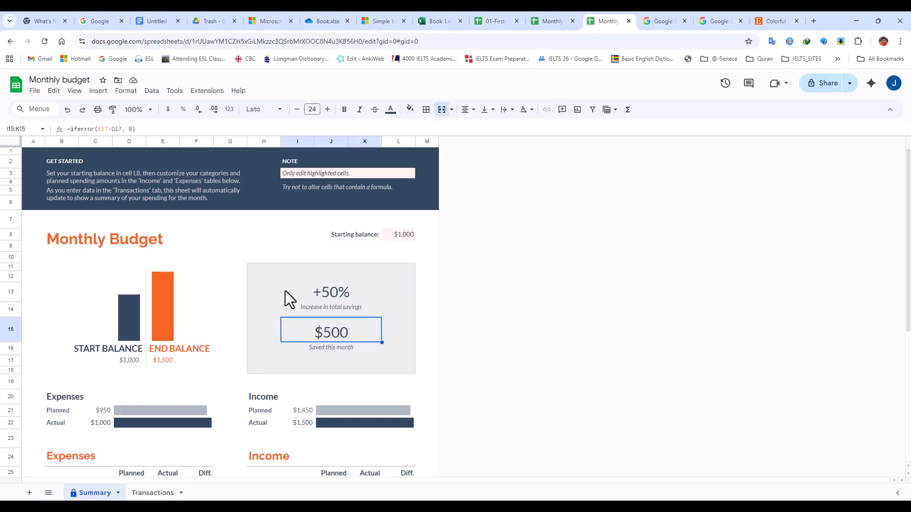
Display formulas instead of values on the monthly budget's Summary sheet.
{"action": "left_click", "coordinate": [75, 91]}
{"action": "mouse_move", "coordinate": [111, 108]}
{"action": "left_click", "coordinate": [255, 141]}
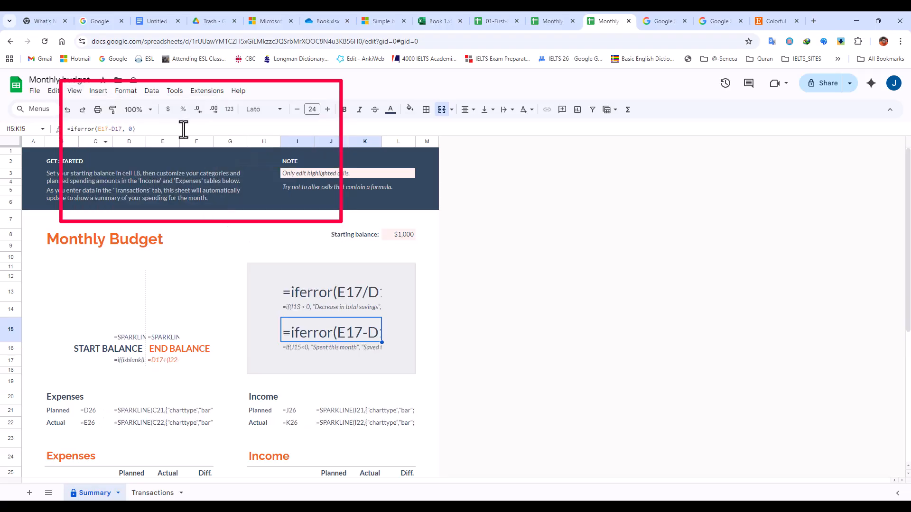
Examine the formulas behind the savings figures, the Planned and Actual expense bars, and the Actual and Diff. columns of the Expenses table.
{"action": "left_click", "coordinate": [319, 295]}
{"action": "left_click", "coordinate": [321, 338]}
{"action": "left_click", "coordinate": [141, 413]}
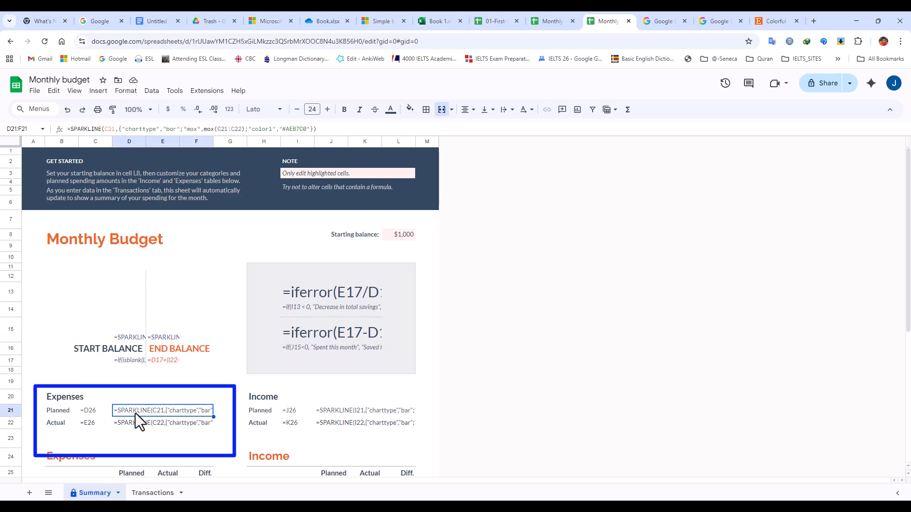
{"action": "left_click", "coordinate": [138, 423]}
{"action": "scroll", "coordinate": [167, 411], "scroll_direction": "down", "scroll_amount": 2}
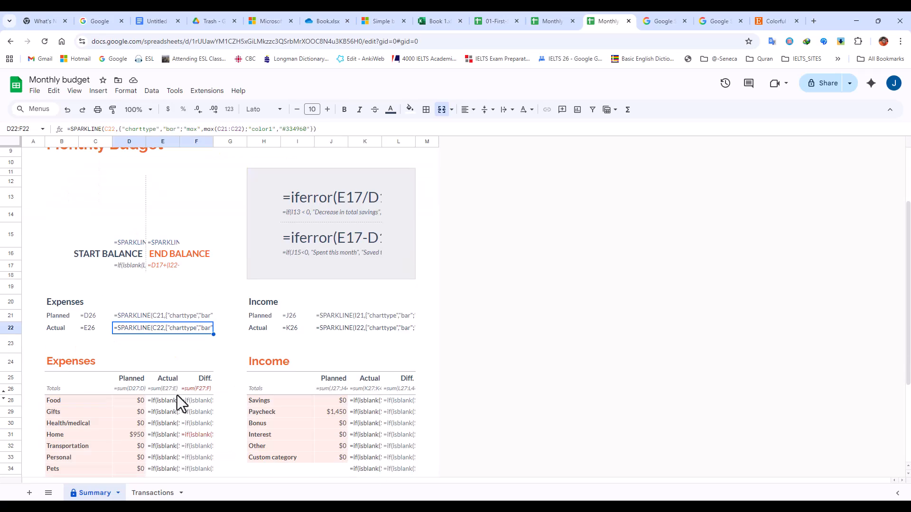
{"action": "left_click", "coordinate": [188, 394]}
{"action": "left_click", "coordinate": [164, 403]}
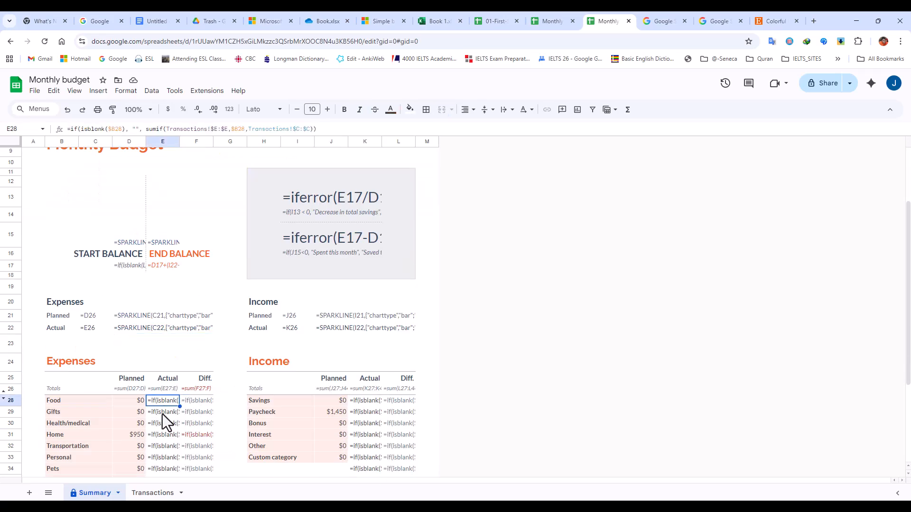
{"action": "left_click", "coordinate": [195, 413]}
{"action": "left_click", "coordinate": [160, 421]}
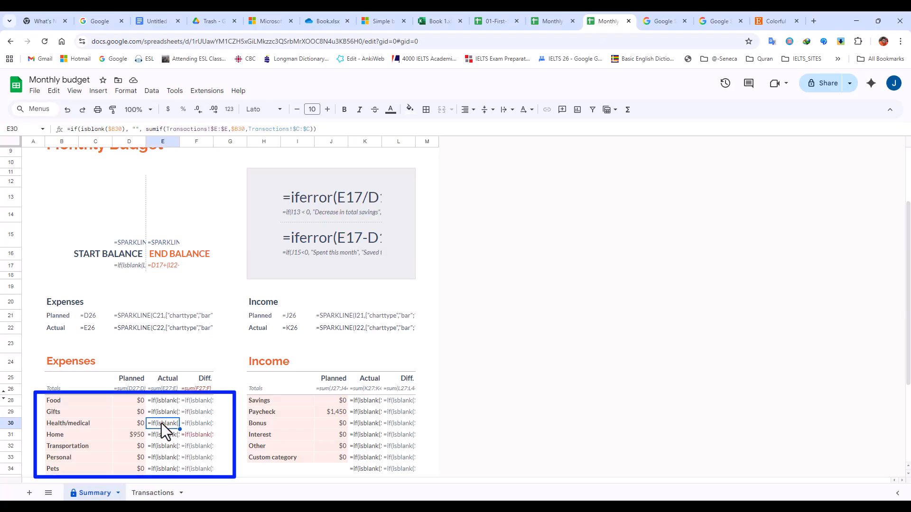
{"action": "left_click", "coordinate": [158, 401]}
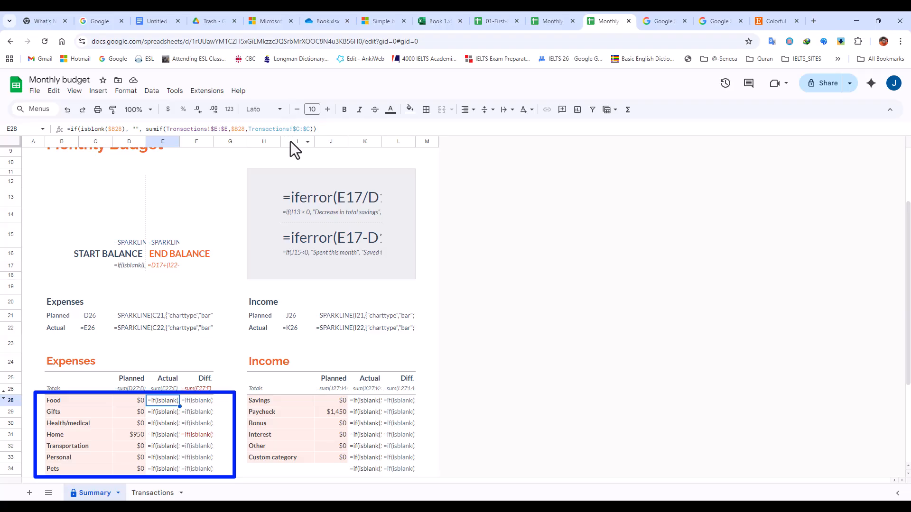
Turn off the formula display on the monthly budget's Summary sheet so the cells show values again.
{"action": "left_click", "coordinate": [75, 97]}
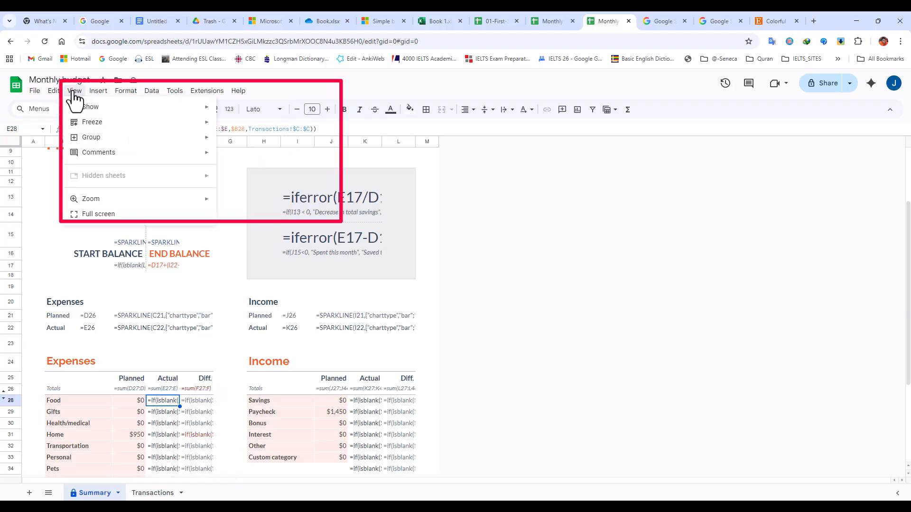
{"action": "mouse_move", "coordinate": [109, 107]}
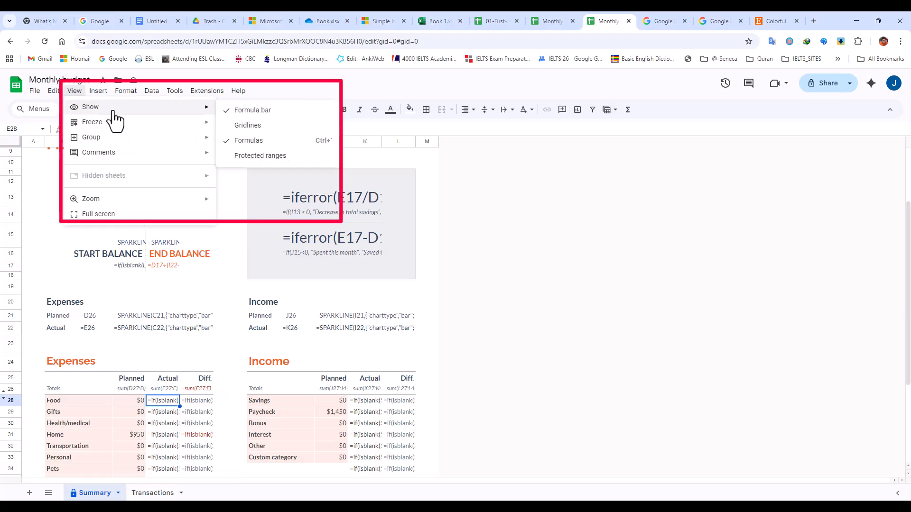
{"action": "left_click", "coordinate": [247, 141]}
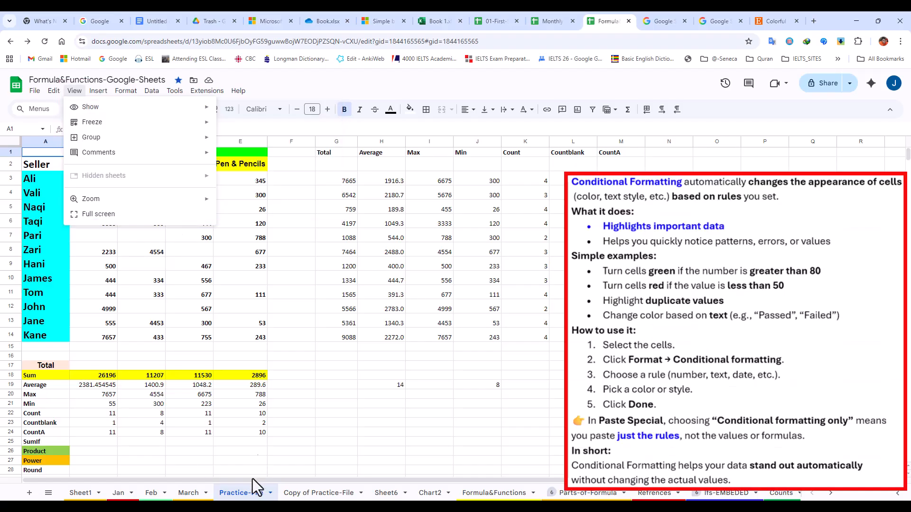
Examine the protection options for the Practice-File sheet, comparing protection by range, with B3:E14 selected, against protecting the whole sheet.
{"action": "left_click", "coordinate": [270, 493]}
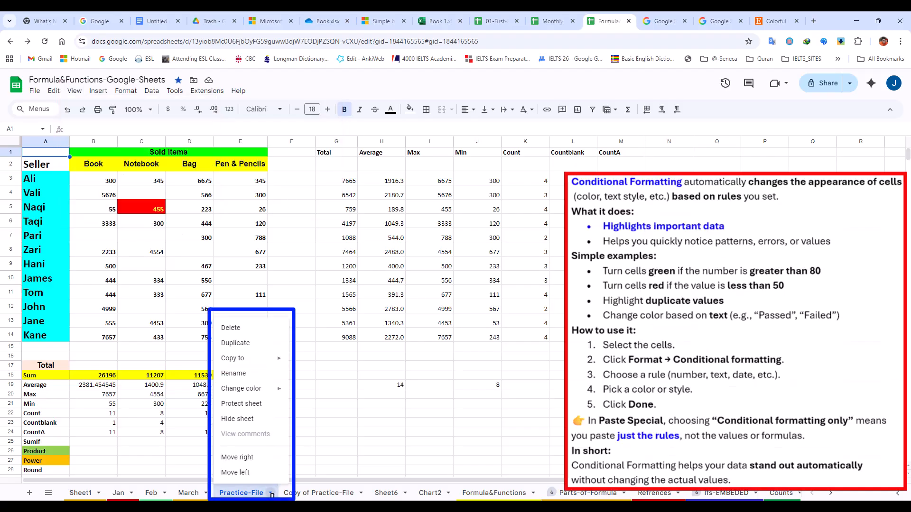
{"action": "left_click", "coordinate": [243, 405]}
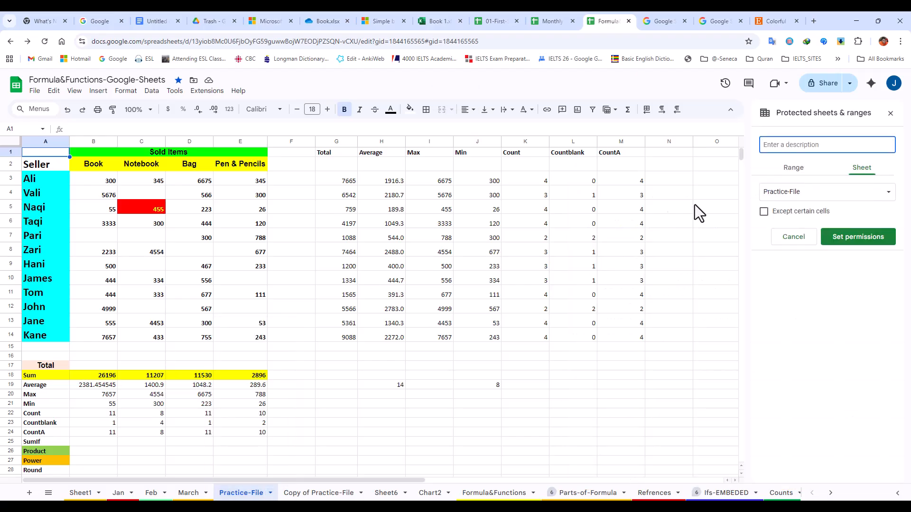
{"action": "left_click", "coordinate": [801, 165]}
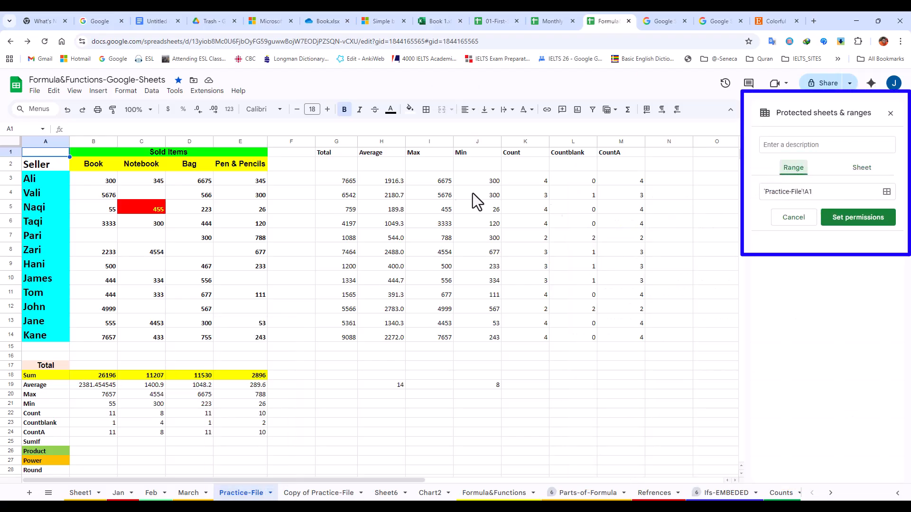
{"action": "left_click_drag", "start_coordinate": [107, 182], "coordinate": [249, 336]}
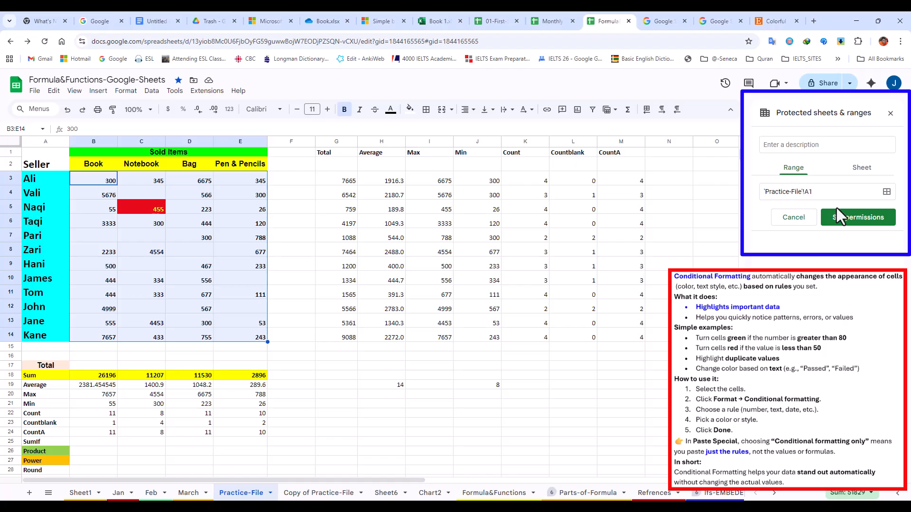
{"action": "left_click", "coordinate": [863, 169]}
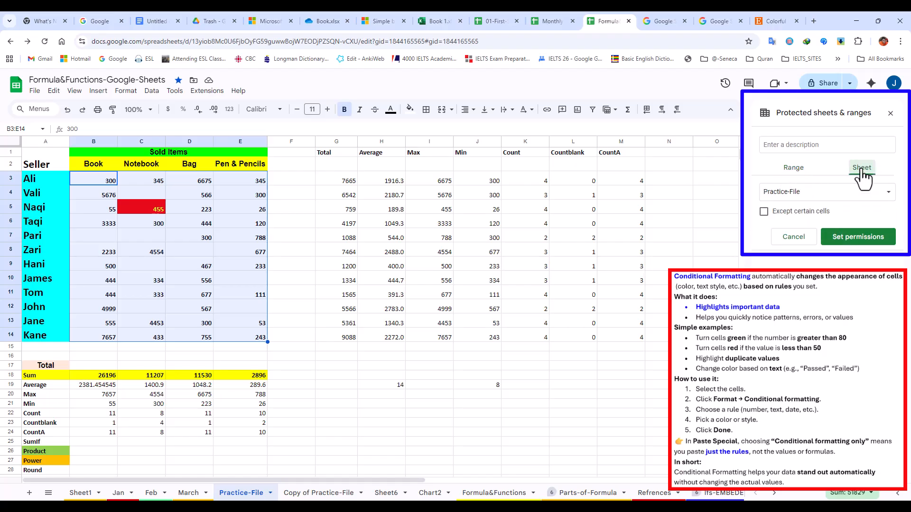
{"action": "left_click", "coordinate": [74, 91]}
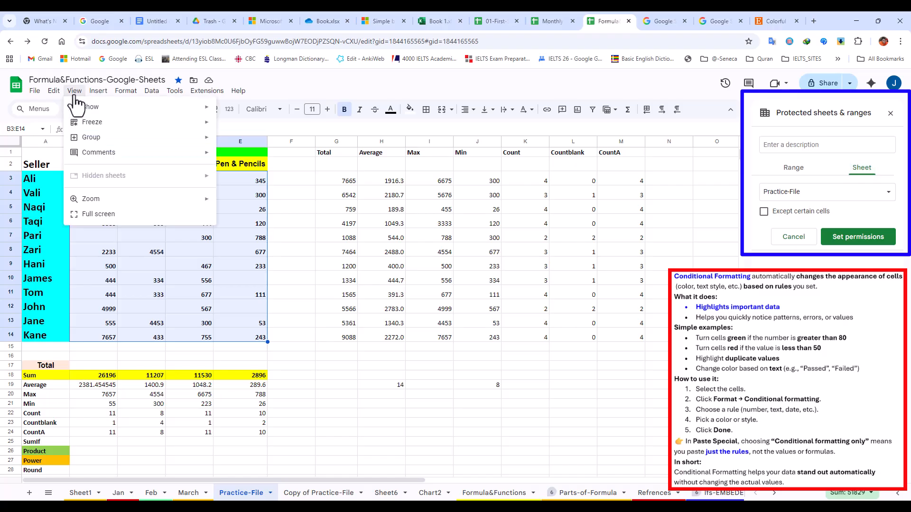
{"action": "mouse_move", "coordinate": [91, 110]}
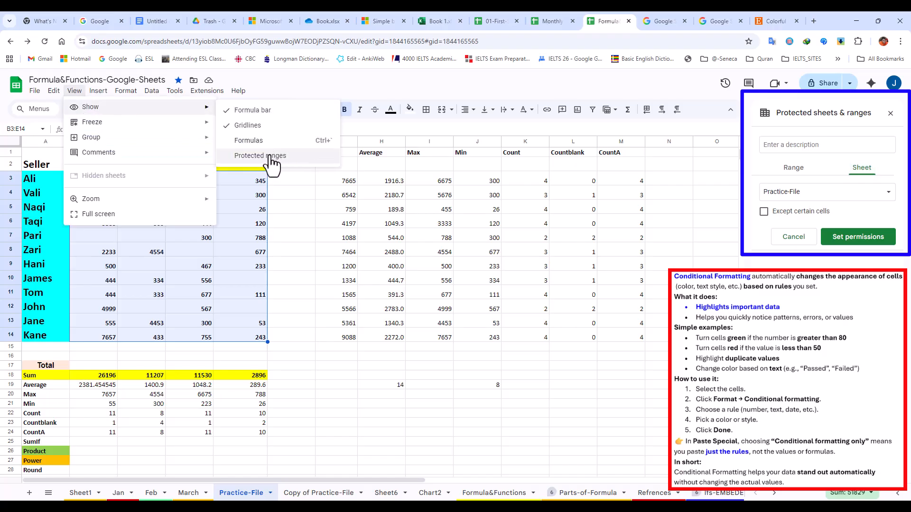
Freeze the first two rows of the Practice-File sheet and check that the headings stay in place.
{"action": "mouse_move", "coordinate": [126, 127]}
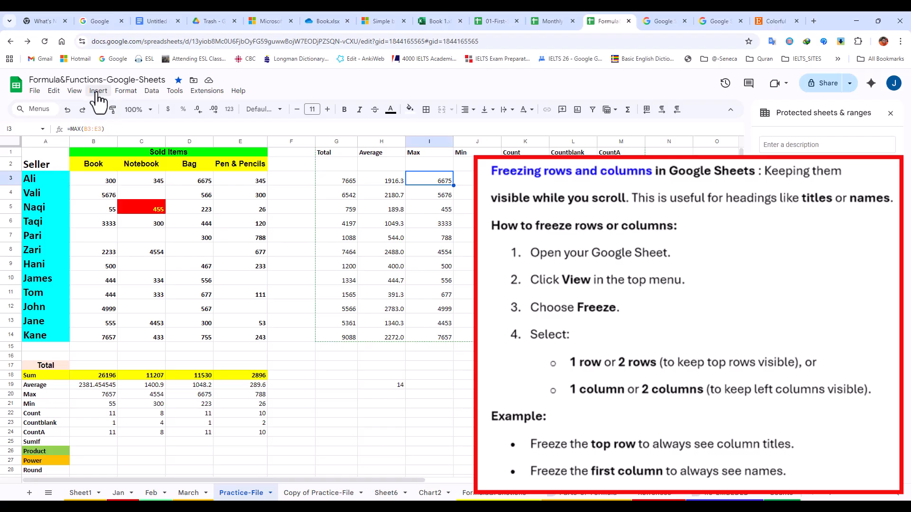
{"action": "left_click", "coordinate": [74, 91]}
{"action": "mouse_move", "coordinate": [157, 124]}
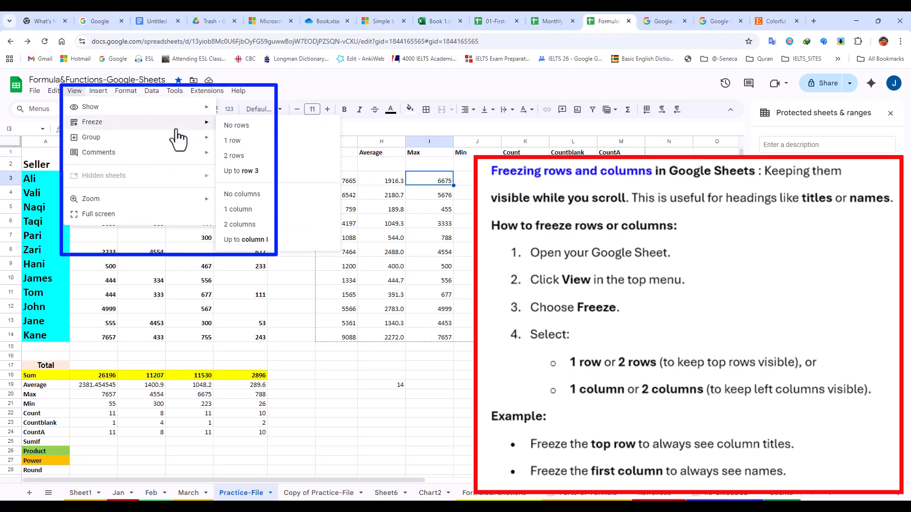
{"action": "left_click", "coordinate": [235, 156]}
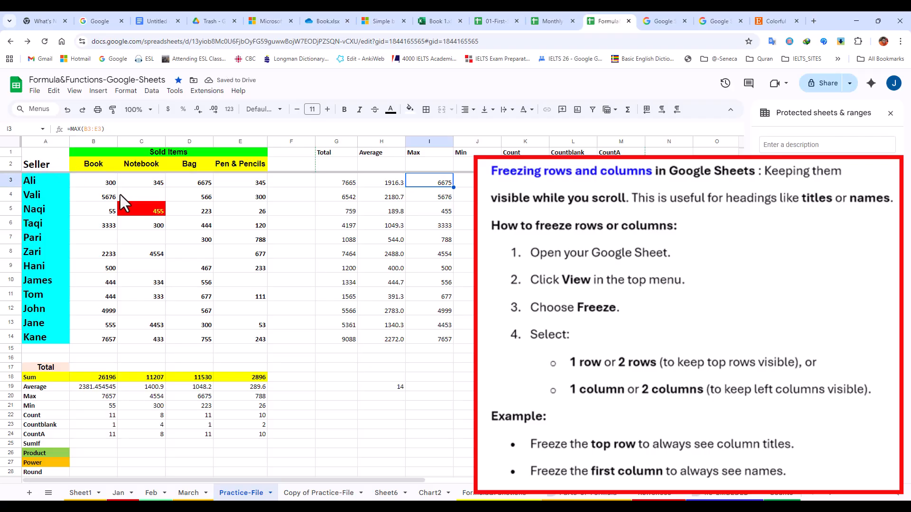
{"action": "scroll", "coordinate": [114, 196], "scroll_direction": "down", "scroll_amount": 5}
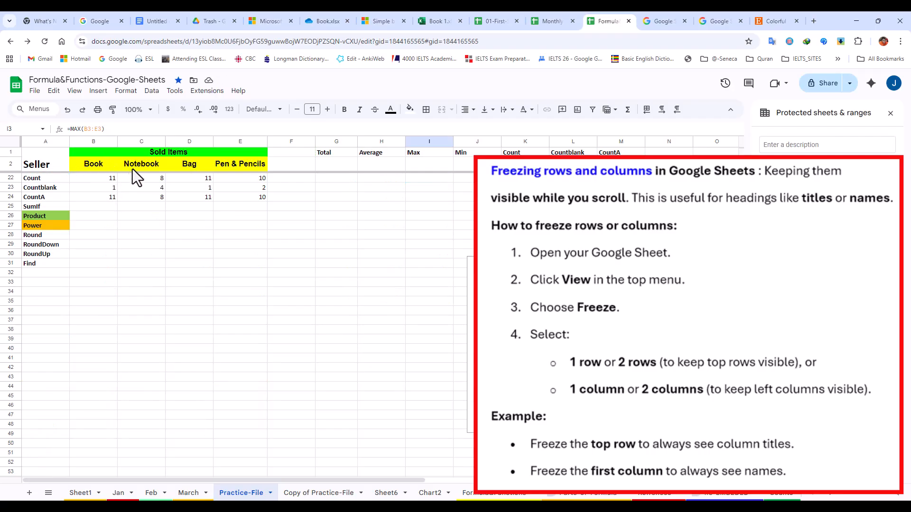
{"action": "scroll", "coordinate": [155, 182], "scroll_direction": "down", "scroll_amount": 5}
{"action": "scroll", "coordinate": [107, 173], "scroll_direction": "up", "scroll_amount": 10}
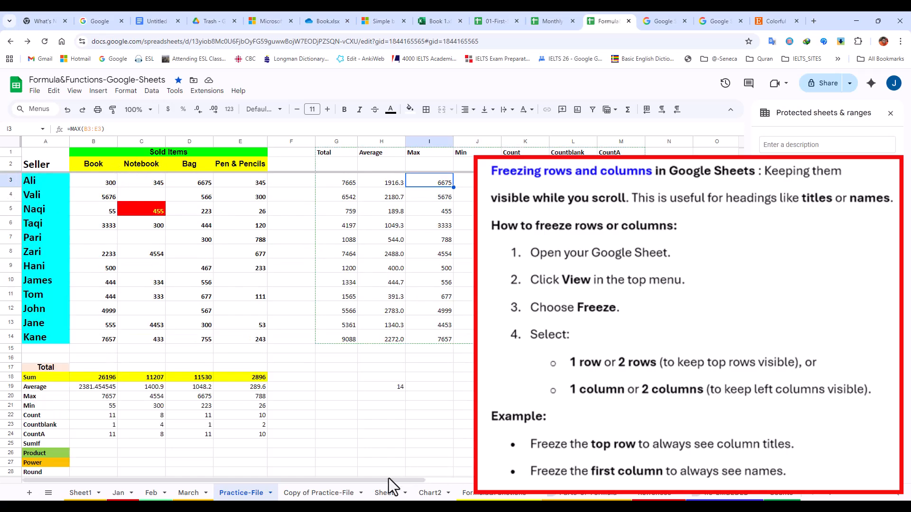
Freeze the first column of the Practice-File sheet and check that the seller names stay in place.
{"action": "left_click_drag", "start_coordinate": [383, 481], "coordinate": [535, 497]}
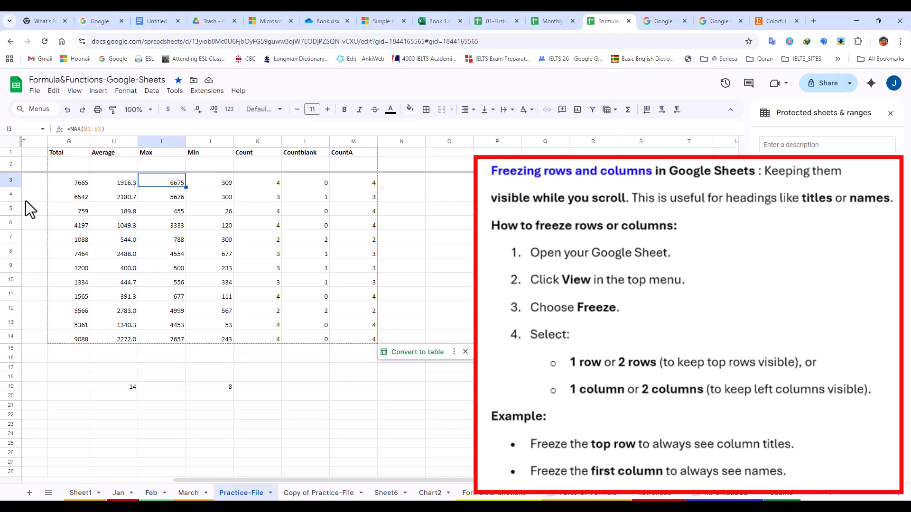
{"action": "key", "text": "Home"}
{"action": "left_click", "coordinate": [75, 91]}
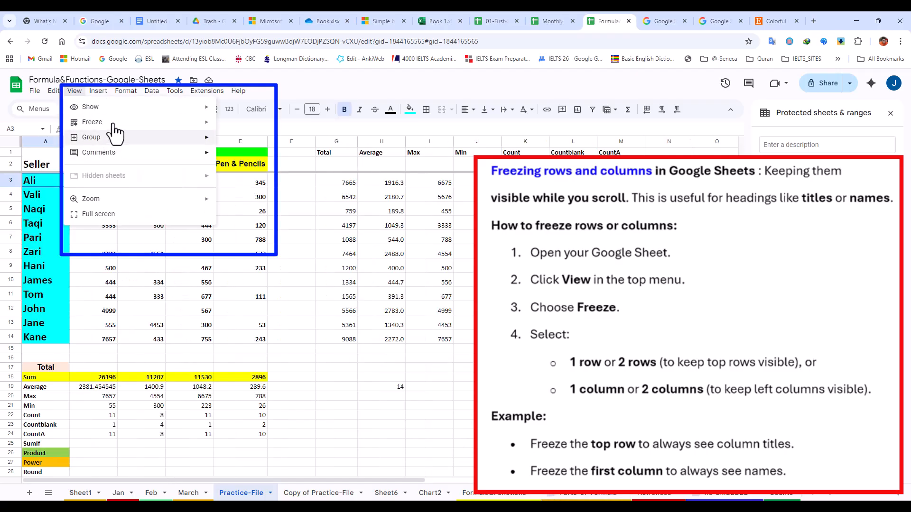
{"action": "left_click", "coordinate": [239, 210]}
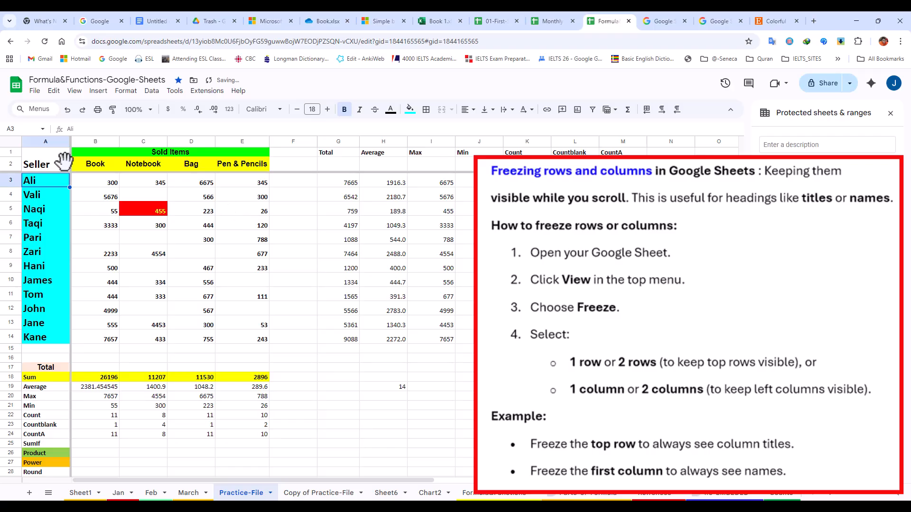
{"action": "left_click_drag", "start_coordinate": [406, 477], "coordinate": [559, 479]}
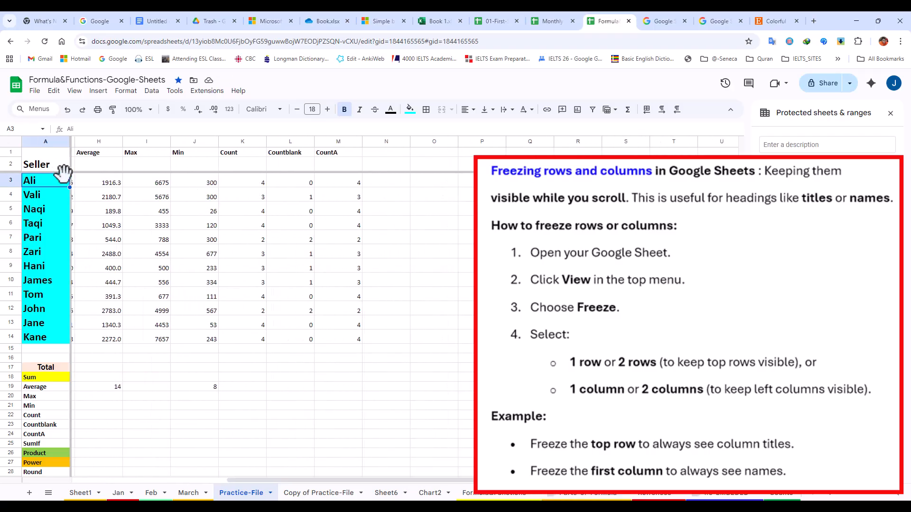
{"action": "left_click_drag", "start_coordinate": [439, 475], "coordinate": [100, 458]}
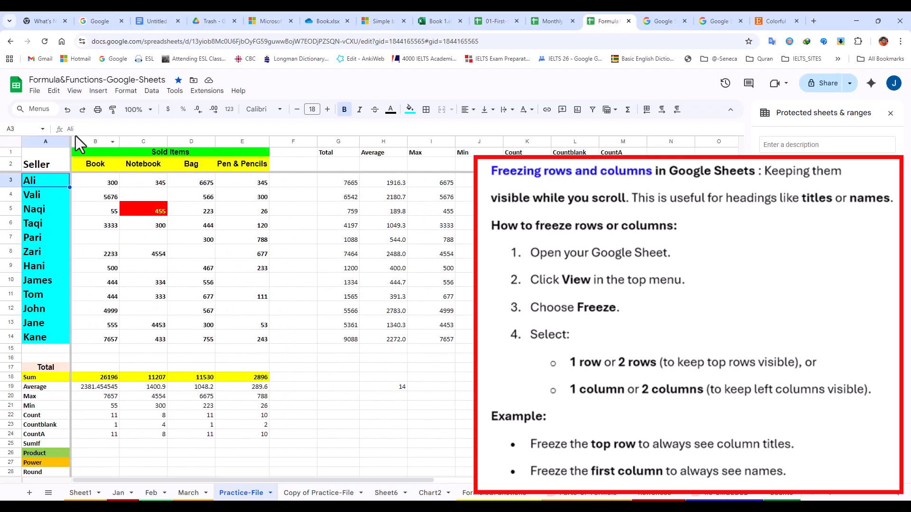
Unfreeze all frozen columns and rows on the Practice-File sheet.
{"action": "left_click", "coordinate": [74, 91]}
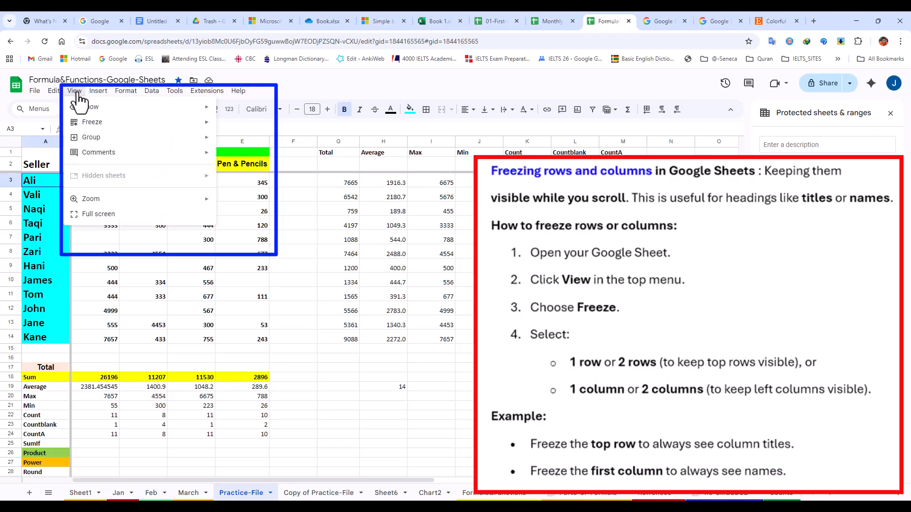
{"action": "mouse_move", "coordinate": [92, 122]}
{"action": "left_click", "coordinate": [242, 194]}
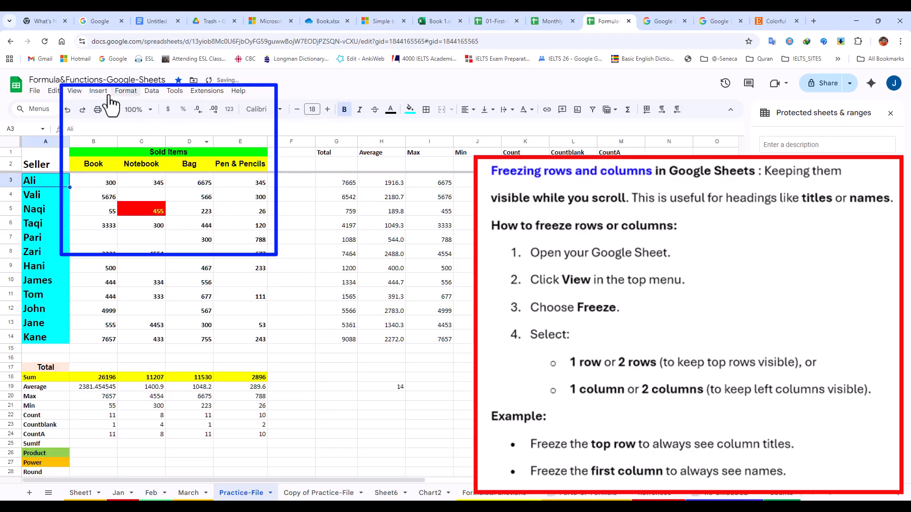
{"action": "left_click", "coordinate": [75, 90]}
{"action": "mouse_move", "coordinate": [167, 135]}
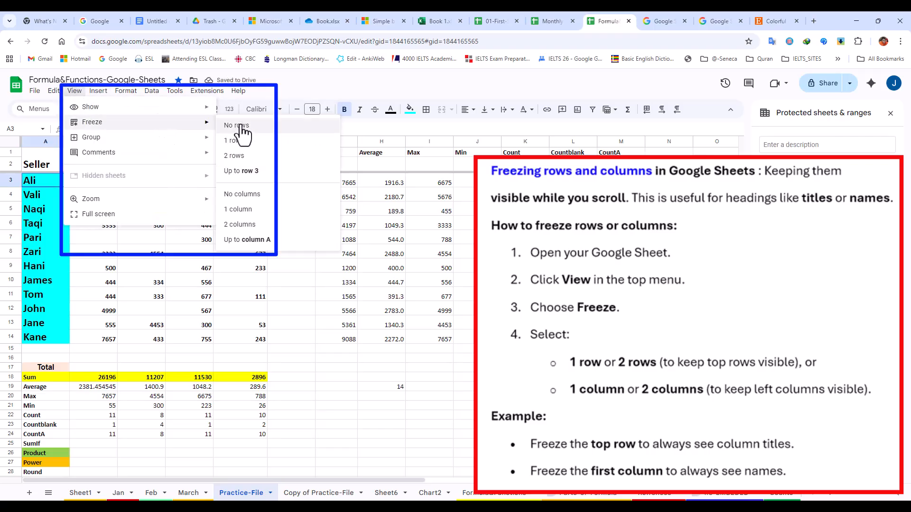
{"action": "left_click", "coordinate": [245, 156]}
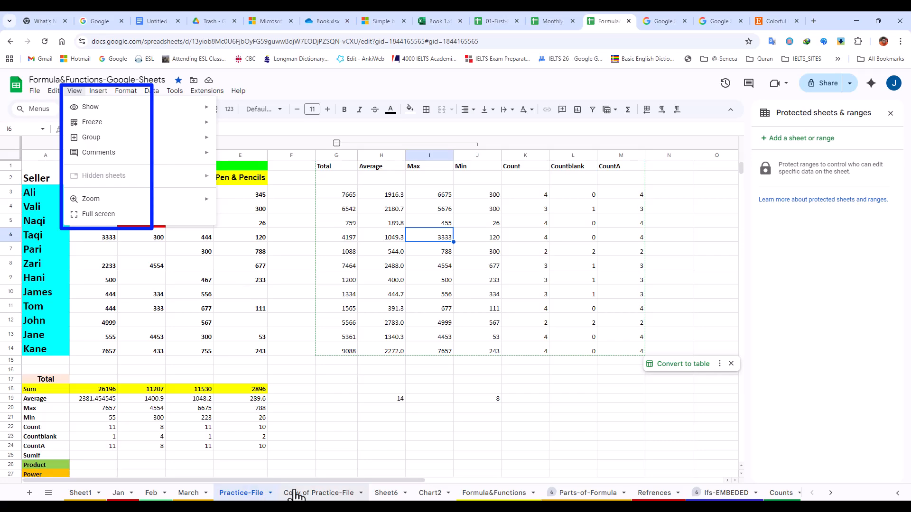
Hide the Practice-File sheet, unhide it again and close the protected sheets and ranges settings.
{"action": "right_click", "coordinate": [265, 494]}
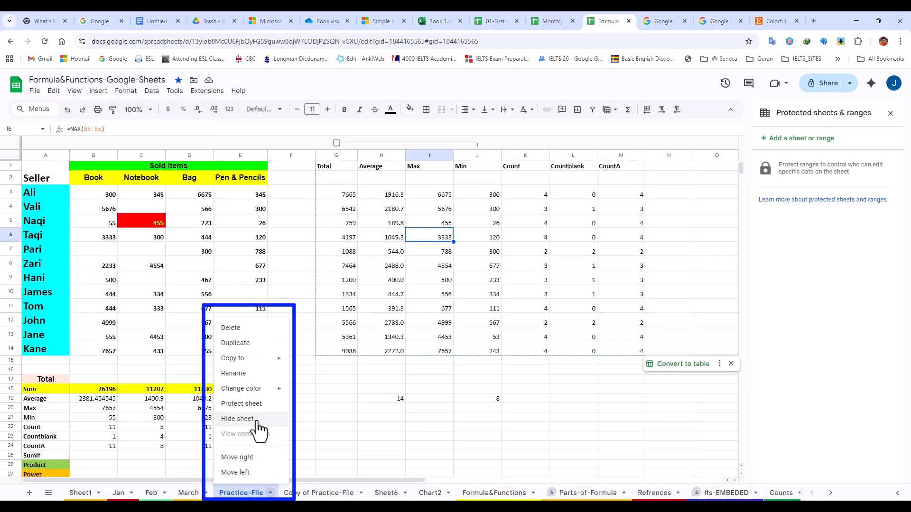
{"action": "left_click", "coordinate": [241, 419]}
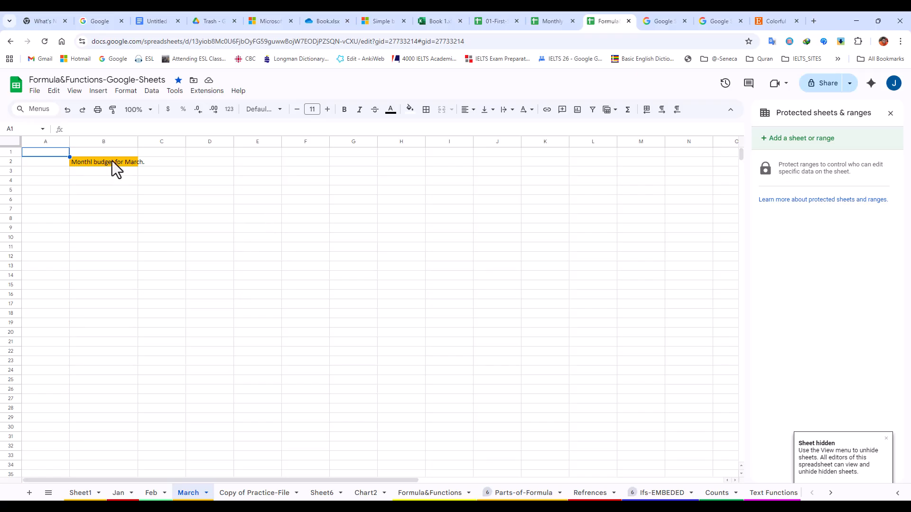
{"action": "left_click", "coordinate": [75, 91]}
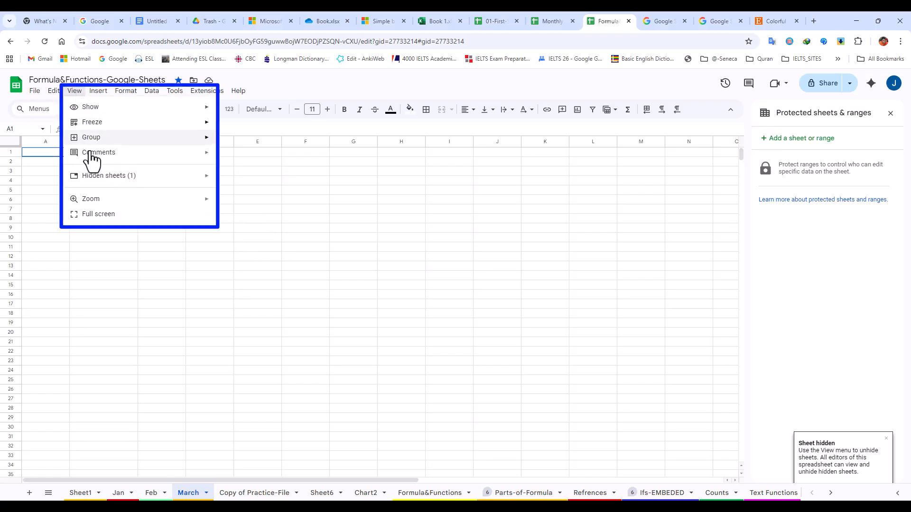
{"action": "mouse_move", "coordinate": [114, 177]}
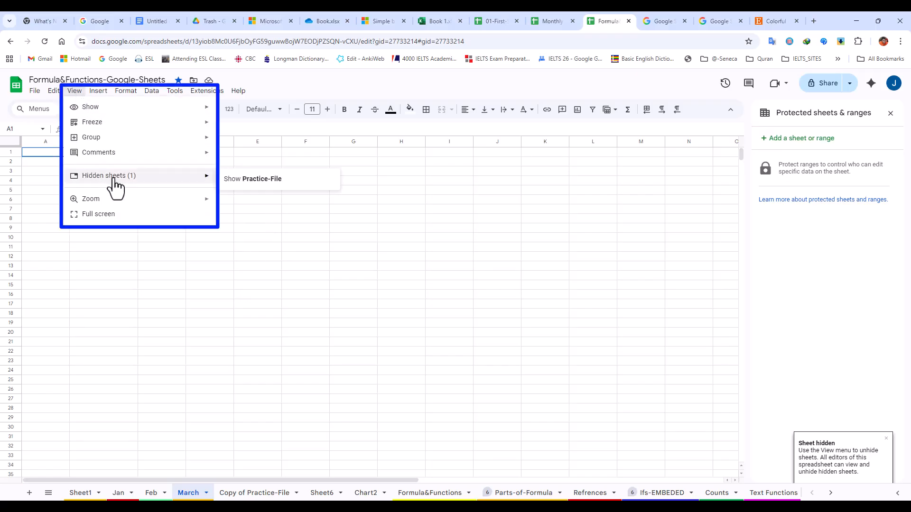
{"action": "left_click", "coordinate": [245, 183]}
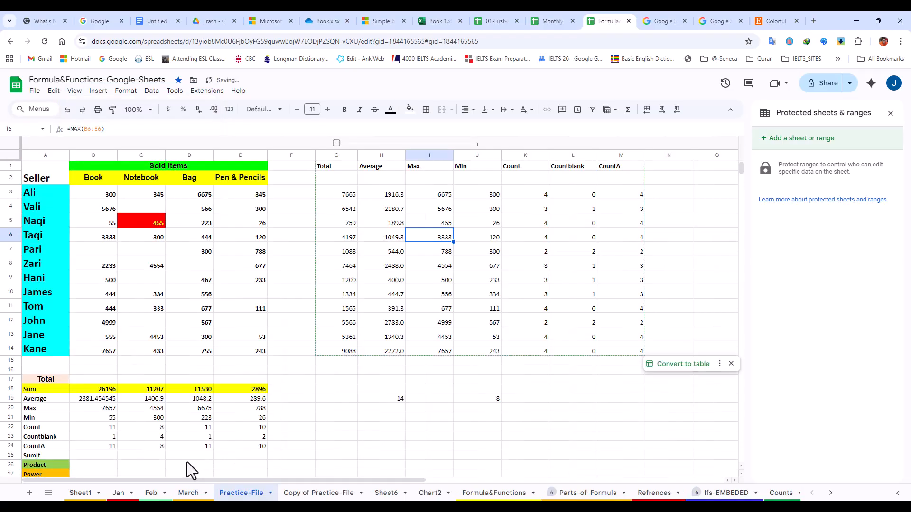
{"action": "left_click", "coordinate": [890, 113]}
Review the available zoom levels and view the Practice-File sheet in full screen before returning to the normal view.
{"action": "left_click", "coordinate": [75, 91]}
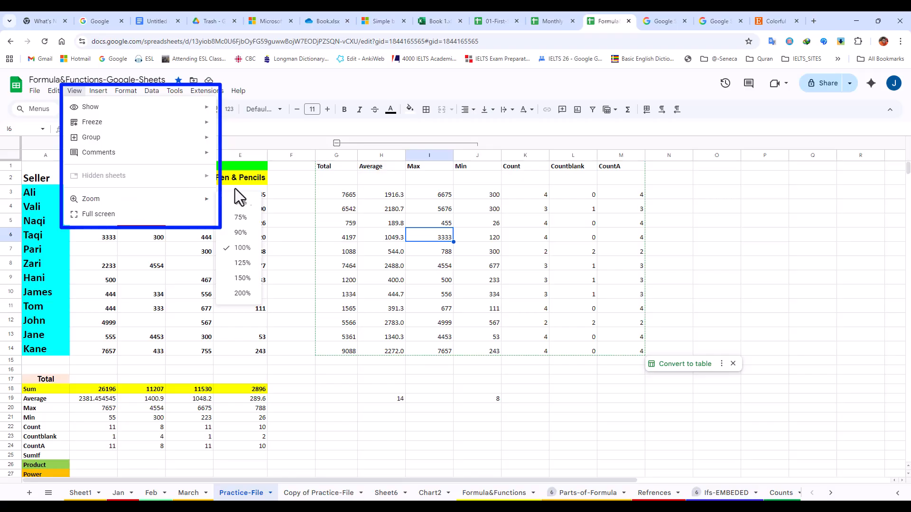
{"action": "left_click", "coordinate": [245, 106]}
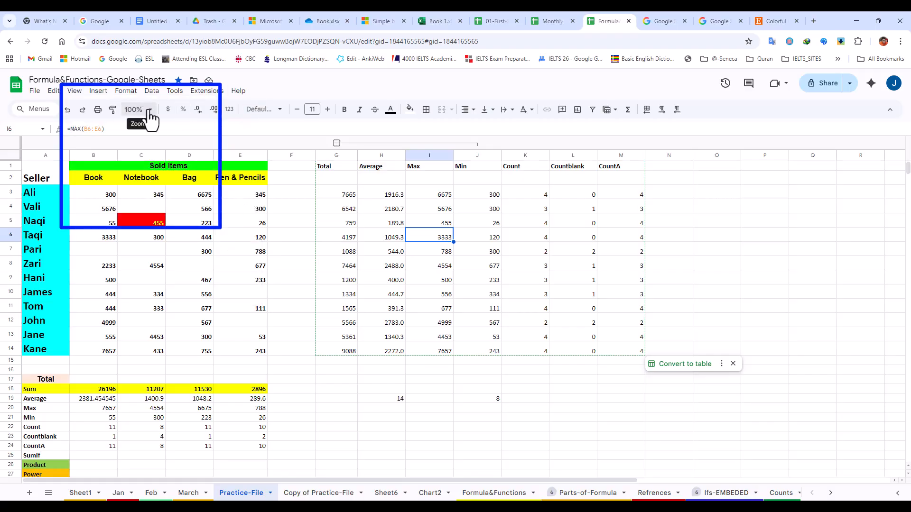
{"action": "left_click", "coordinate": [74, 93]}
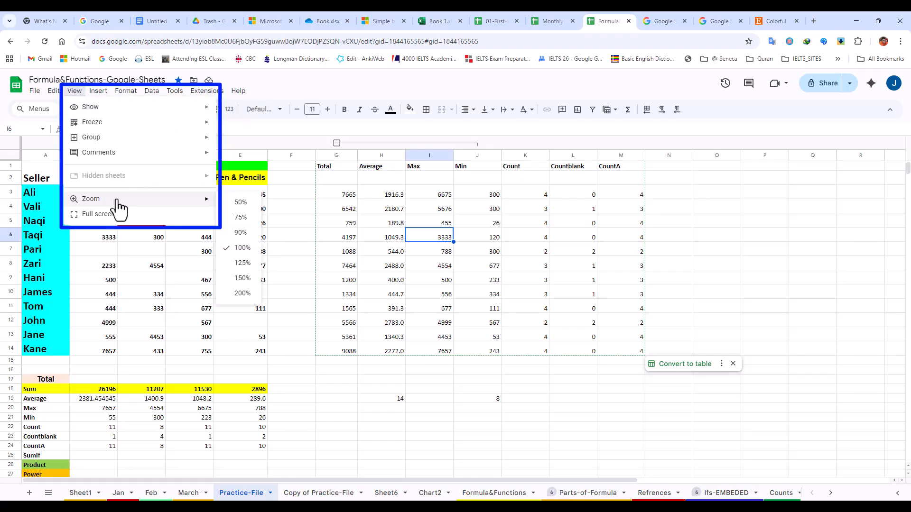
{"action": "left_click", "coordinate": [88, 216]}
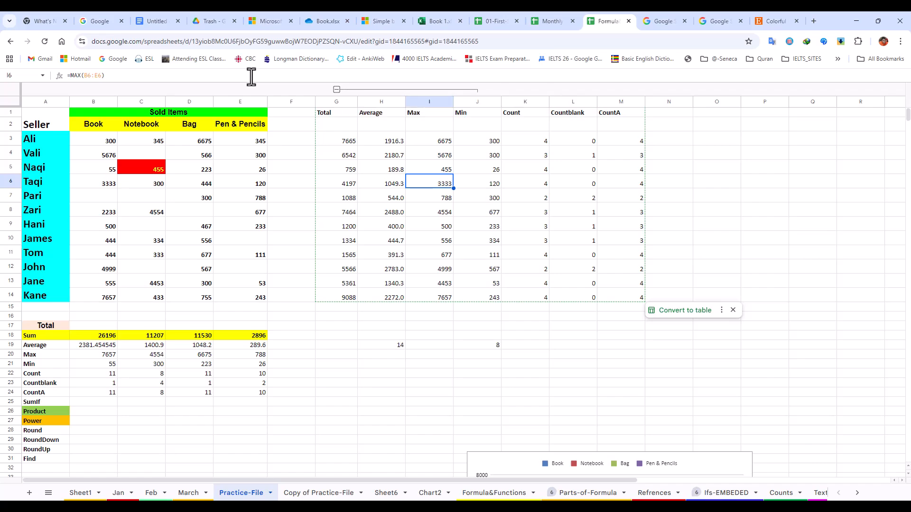
{"action": "key", "text": "Escape"}
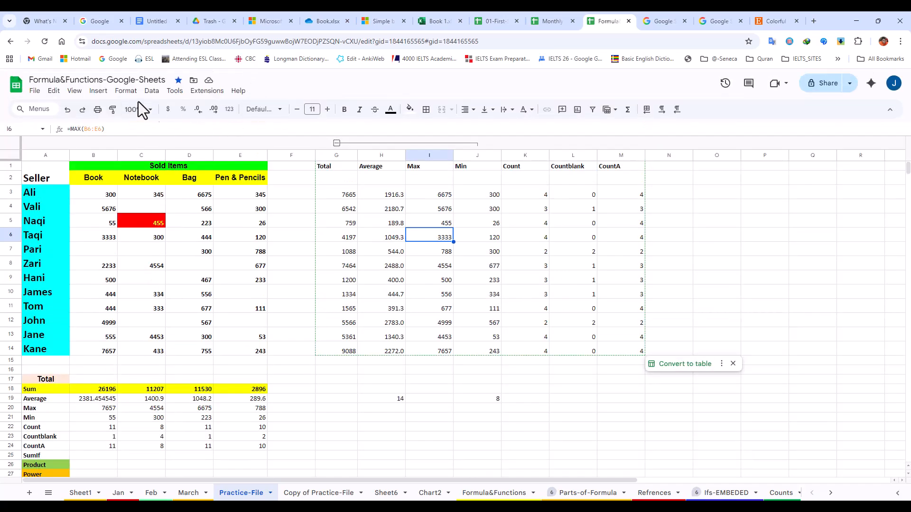
{"action": "left_click", "coordinate": [74, 90]}
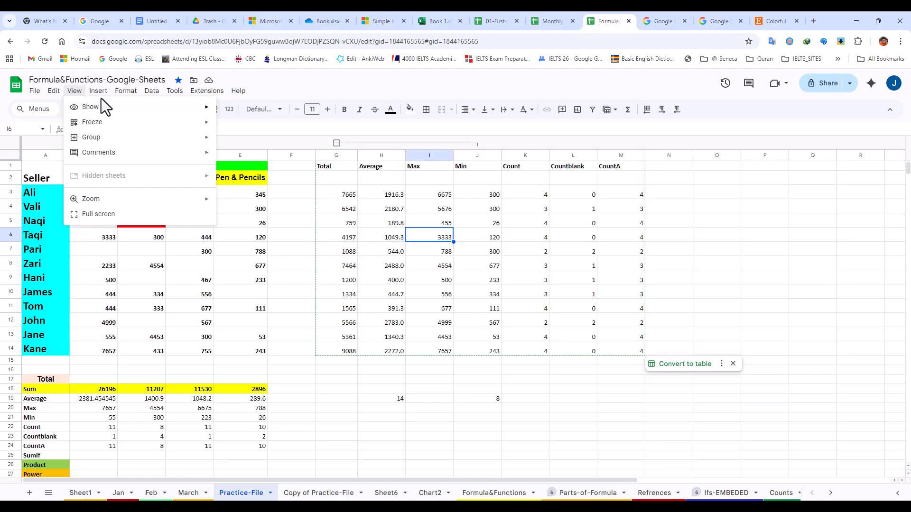
Review the options for inserting cells, rows and columns, comparing them with the insert options offered on cell O7.
{"action": "mouse_move", "coordinate": [100, 95]}
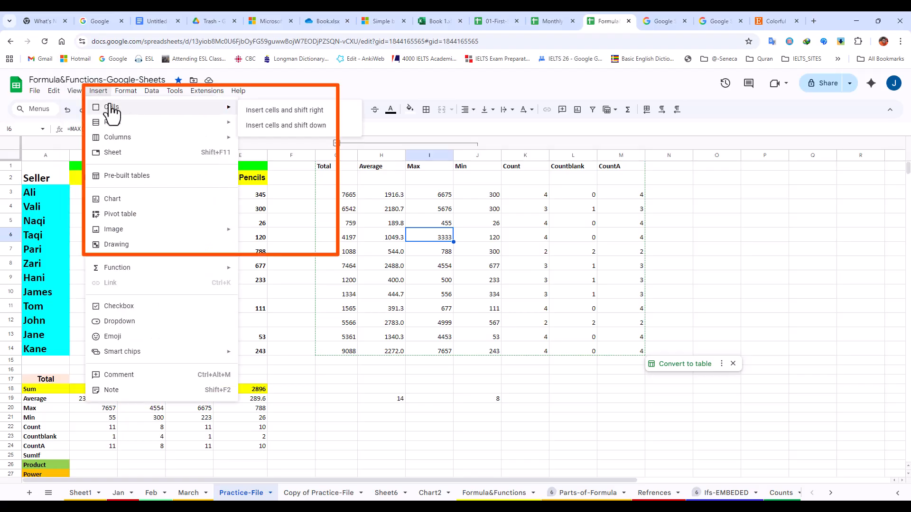
{"action": "left_click", "coordinate": [710, 248]}
{"action": "right_click", "coordinate": [708, 247]}
{"action": "mouse_move", "coordinate": [783, 239]}
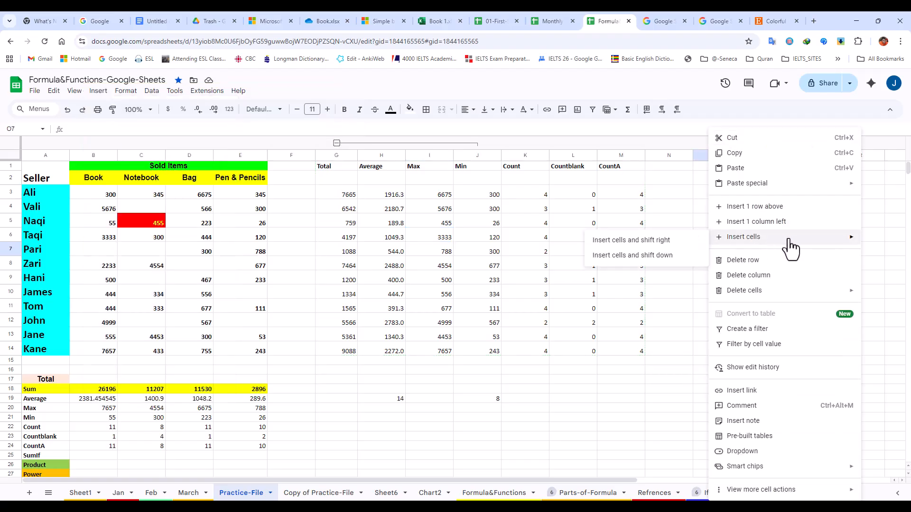
{"action": "left_click", "coordinate": [98, 91]}
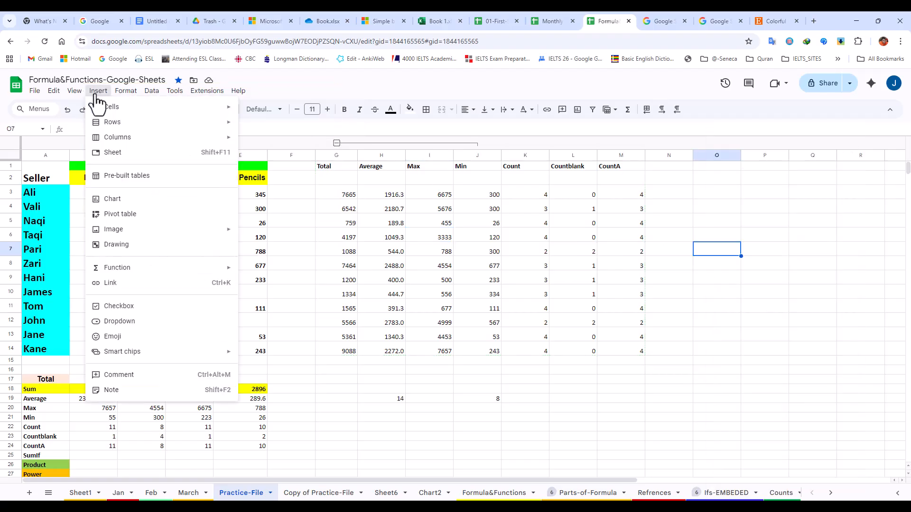
{"action": "mouse_move", "coordinate": [114, 123]}
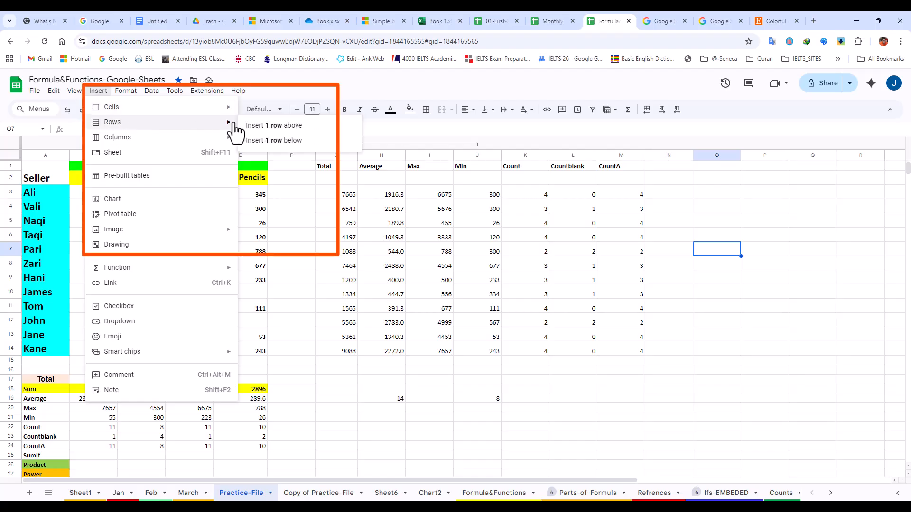
{"action": "left_click", "coordinate": [721, 248]}
{"action": "right_click", "coordinate": [721, 247]}
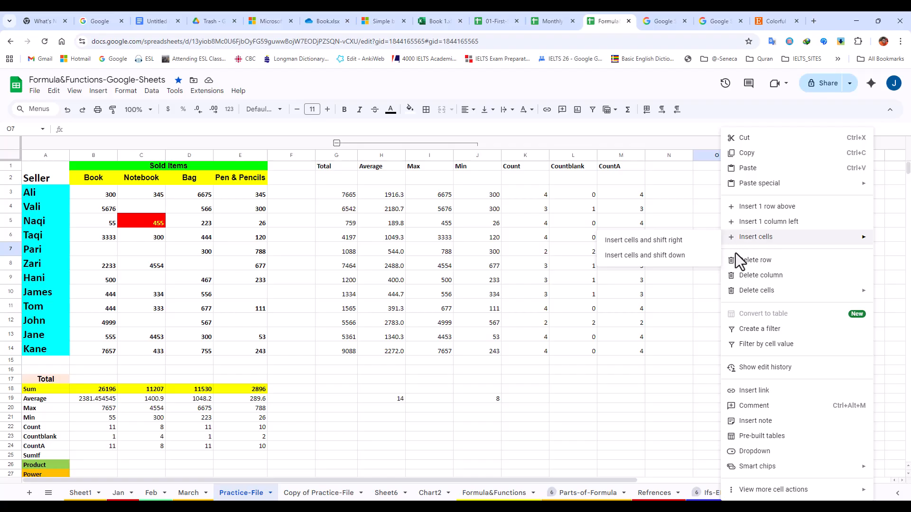
{"action": "left_click", "coordinate": [99, 92]}
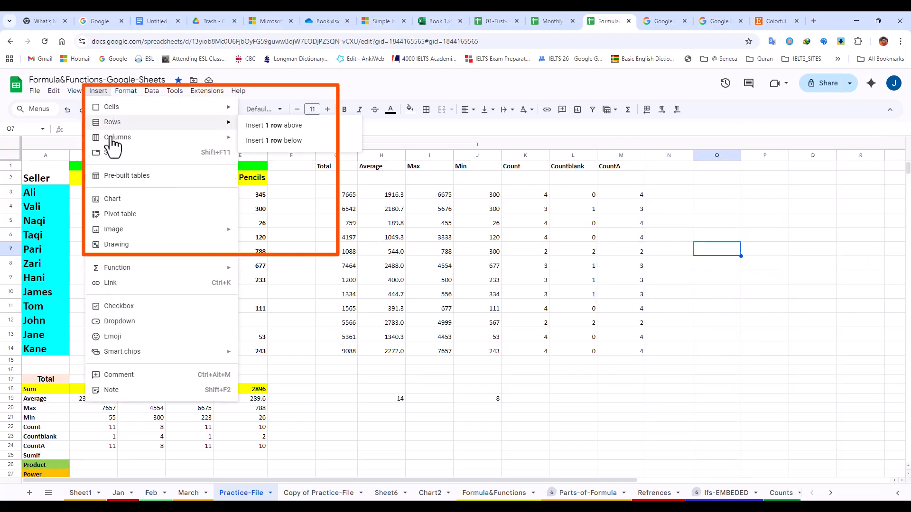
{"action": "mouse_move", "coordinate": [121, 138]}
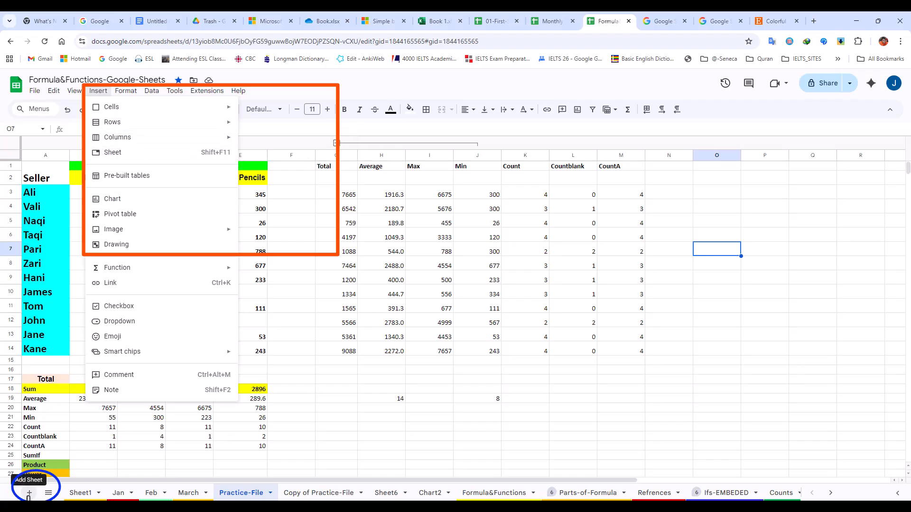
Add a new sheet after Practice-File, show the pre-built tables and switch to the new sheet.
{"action": "left_click", "coordinate": [113, 152]}
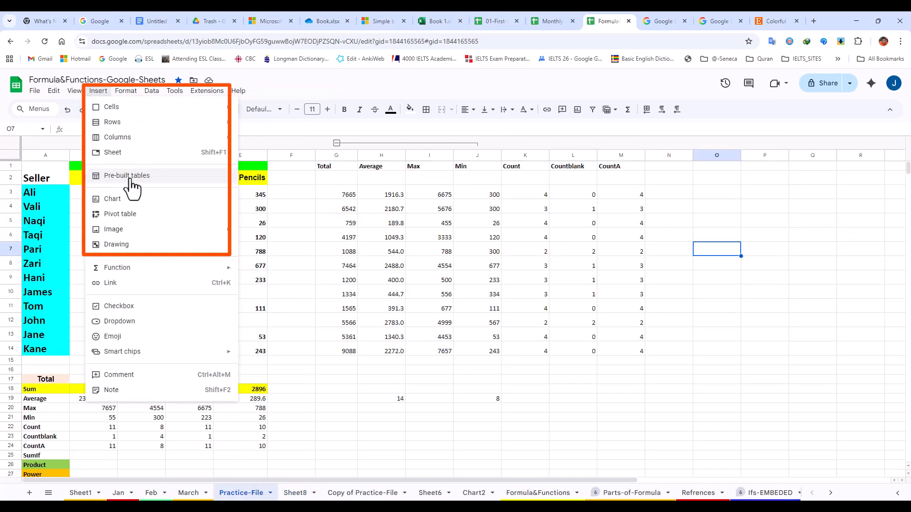
{"action": "left_click", "coordinate": [100, 177]}
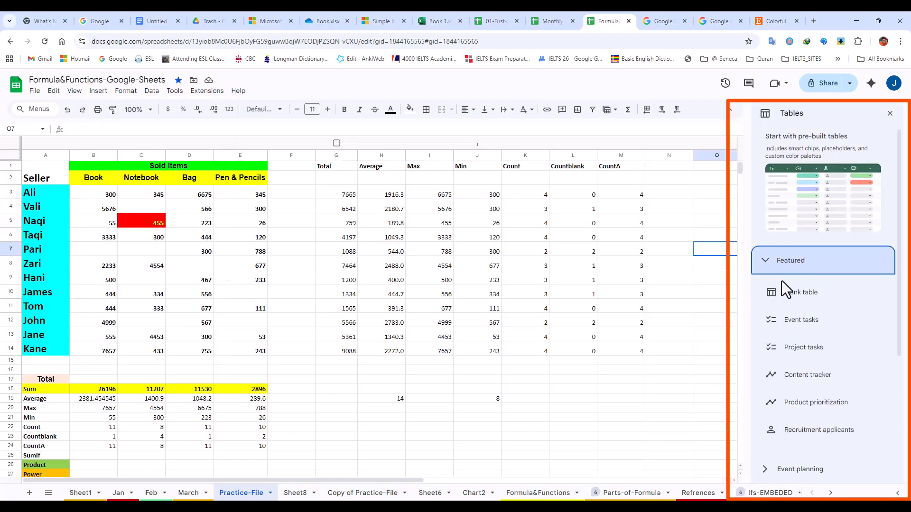
{"action": "left_click", "coordinate": [763, 261]}
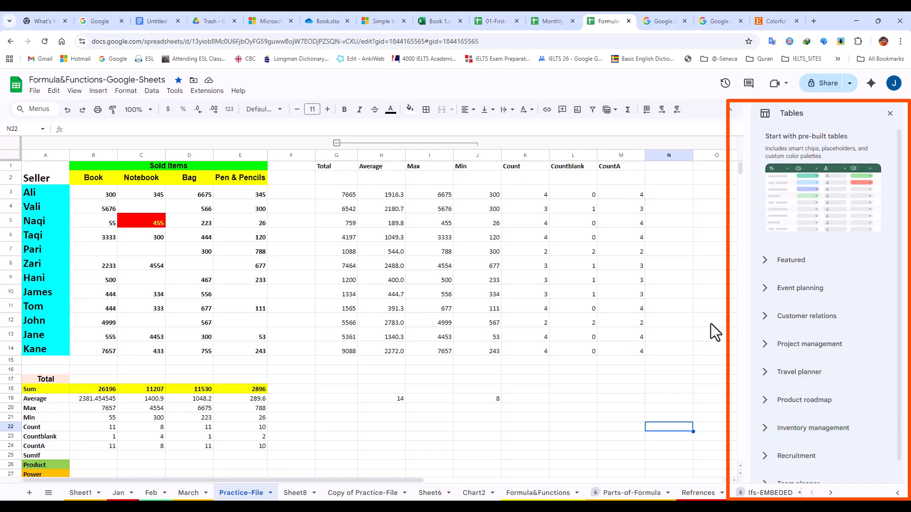
{"action": "left_click", "coordinate": [295, 493]}
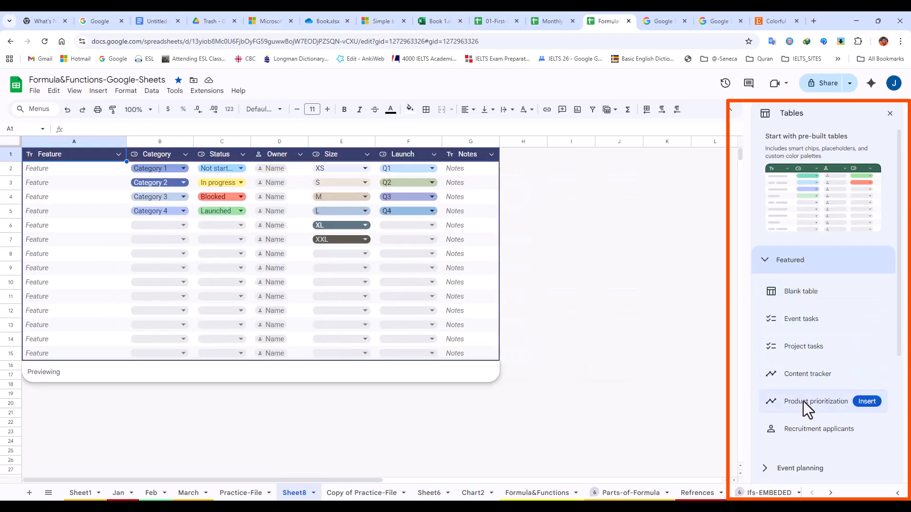
Insert the Customer contacts pre-built table from the Customer relations category into the new sheet.
{"action": "left_click", "coordinate": [766, 264]}
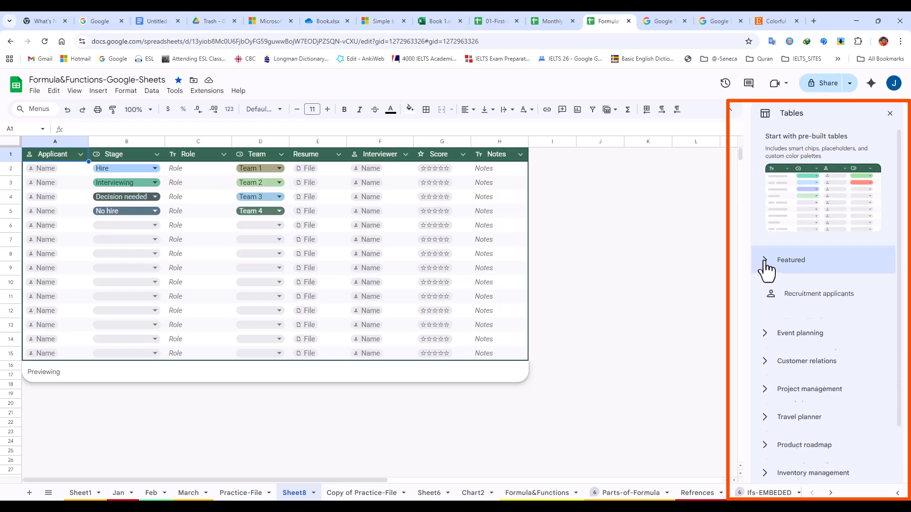
{"action": "left_click", "coordinate": [766, 321]}
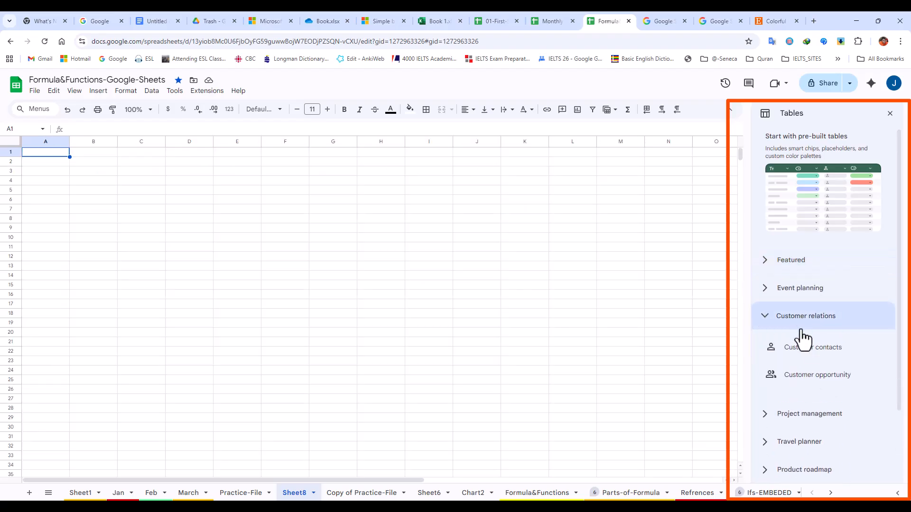
{"action": "left_click", "coordinate": [867, 348]}
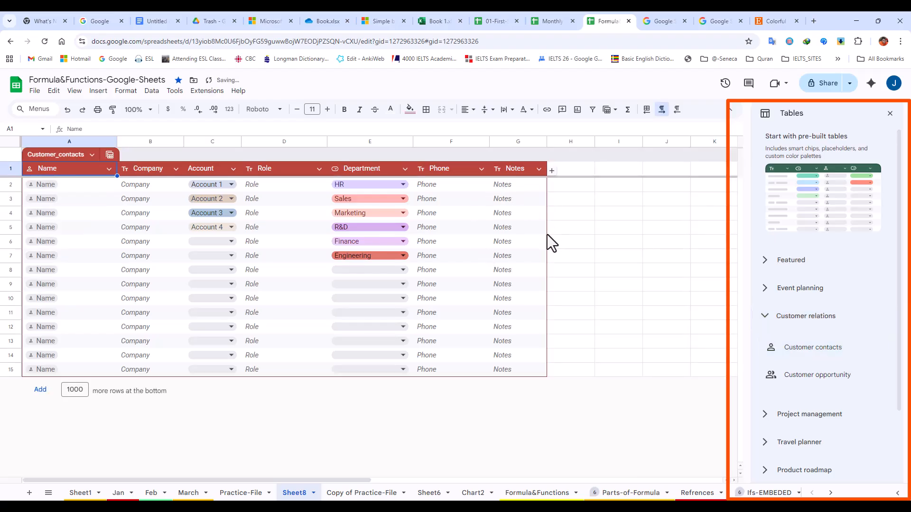
{"action": "left_click", "coordinate": [518, 370]}
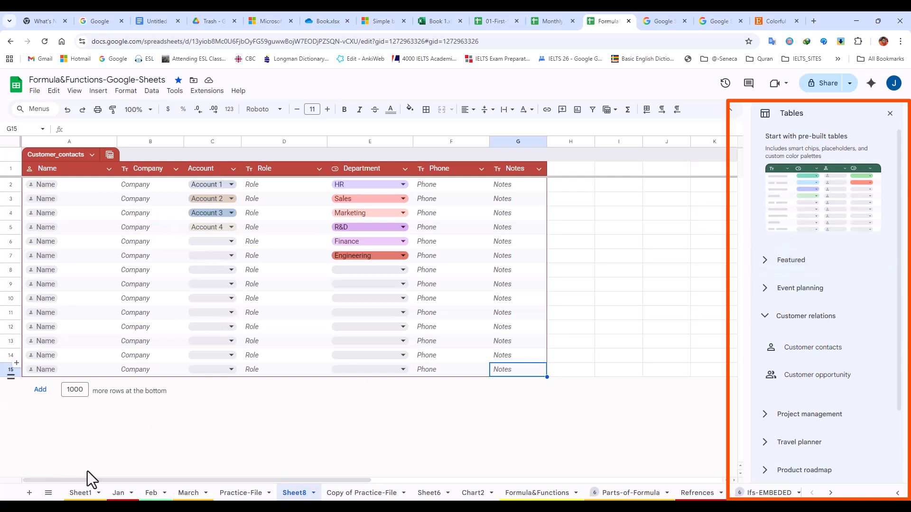
Add another new sheet and insert the featured Event tasks pre-built table into it.
{"action": "left_click", "coordinate": [30, 493]}
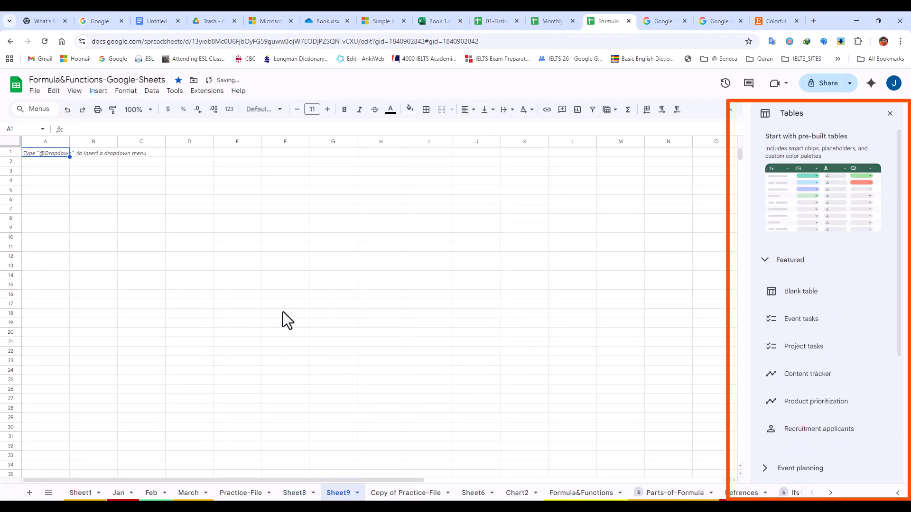
{"action": "left_click", "coordinate": [98, 91]}
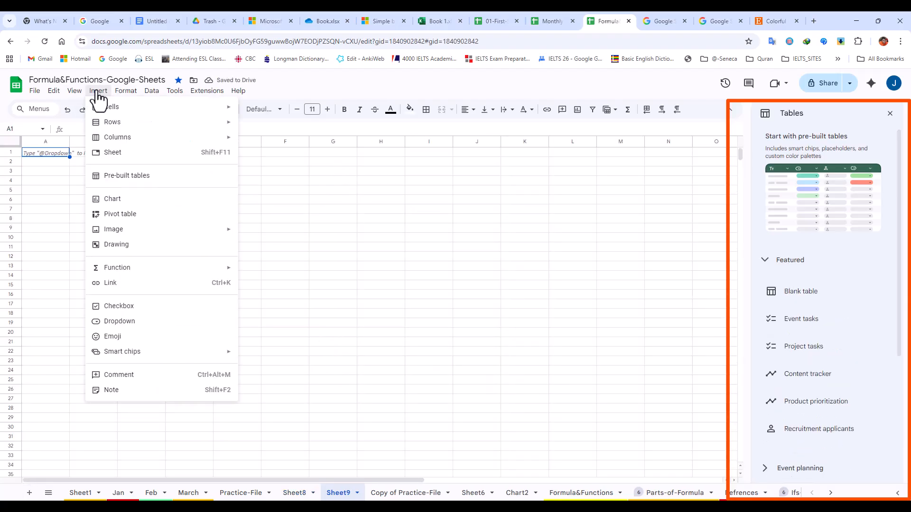
{"action": "left_click", "coordinate": [139, 175]}
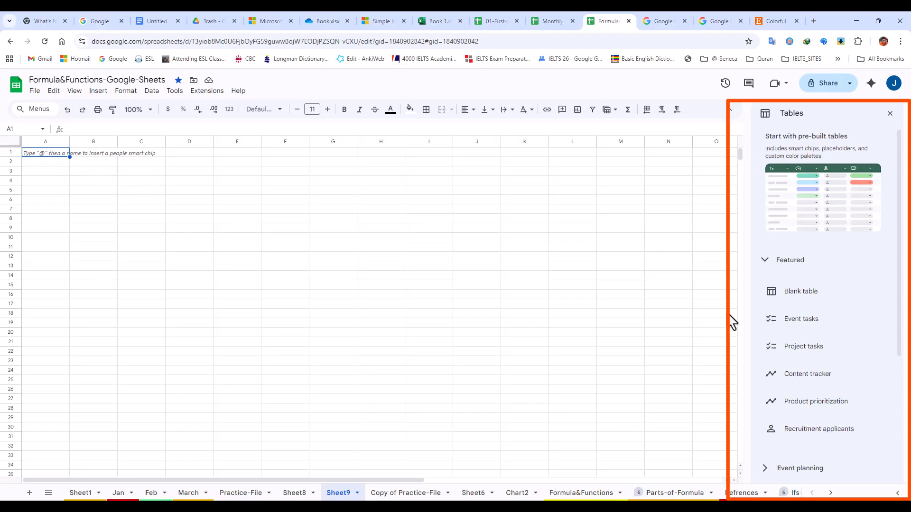
{"action": "left_click", "coordinate": [802, 322]}
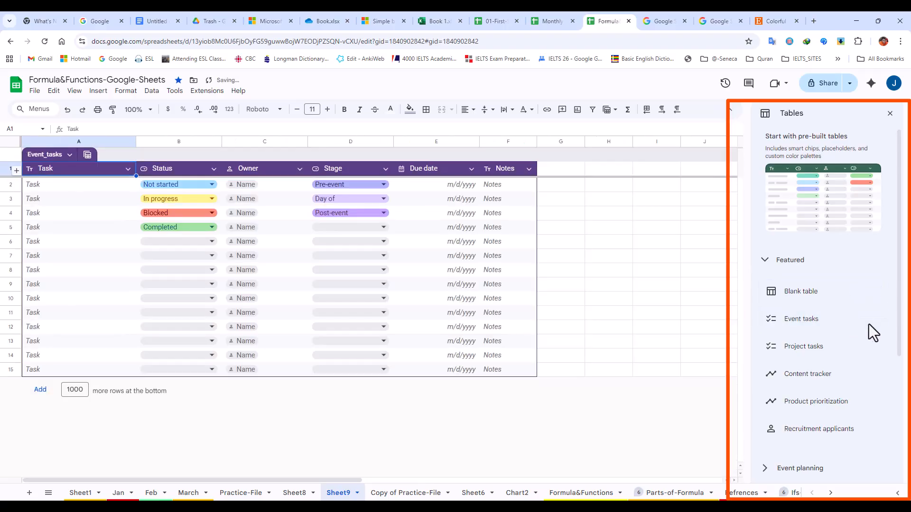
Insert the Trip budget pre-built table from the Travel planner category.
{"action": "left_click", "coordinate": [770, 261]}
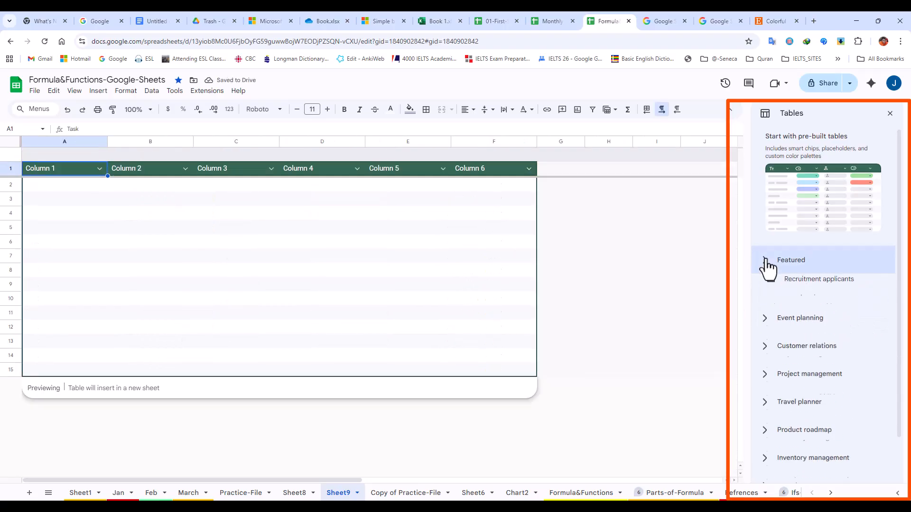
{"action": "left_click", "coordinate": [765, 375]}
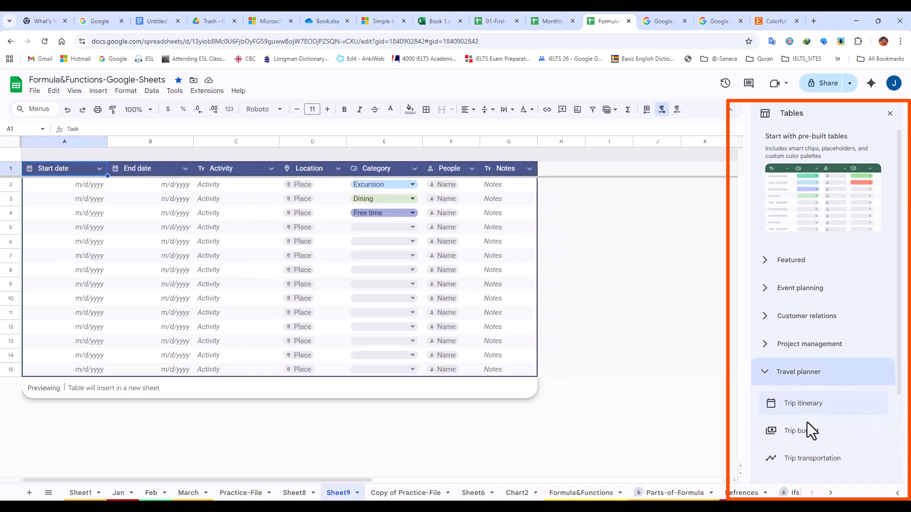
{"action": "mouse_move", "coordinate": [807, 431]}
{"action": "left_click", "coordinate": [867, 431]}
{"action": "left_click", "coordinate": [317, 284]}
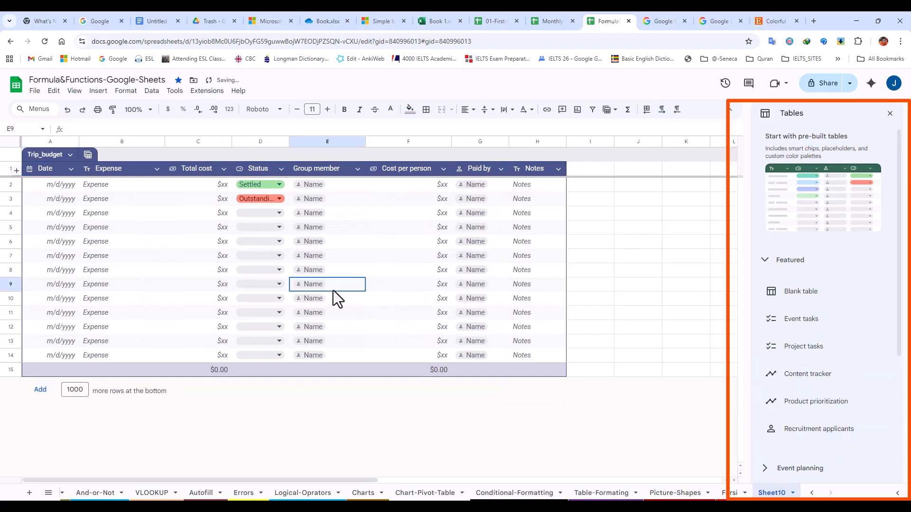
View the full template gallery on the Sheets home page and return to the Formula&Functions-Google-Sheets spreadsheet.
{"action": "left_click", "coordinate": [17, 88]}
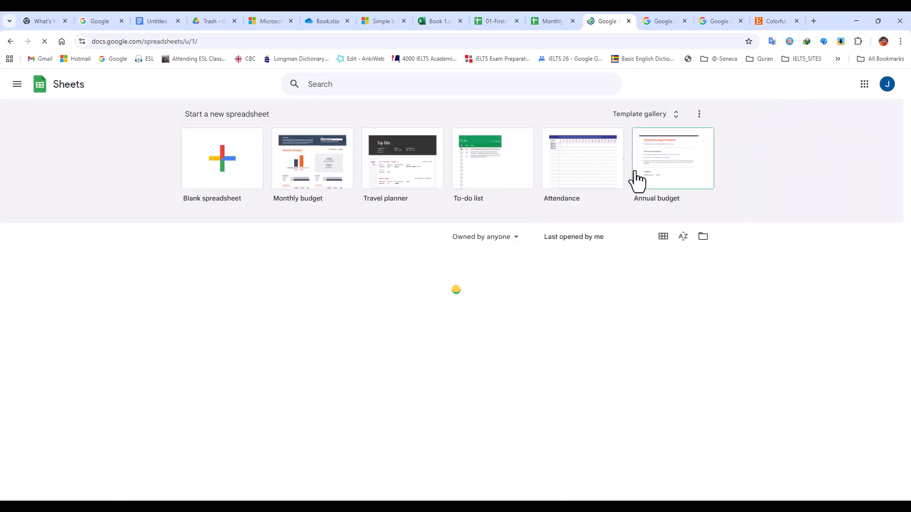
{"action": "left_click", "coordinate": [643, 116]}
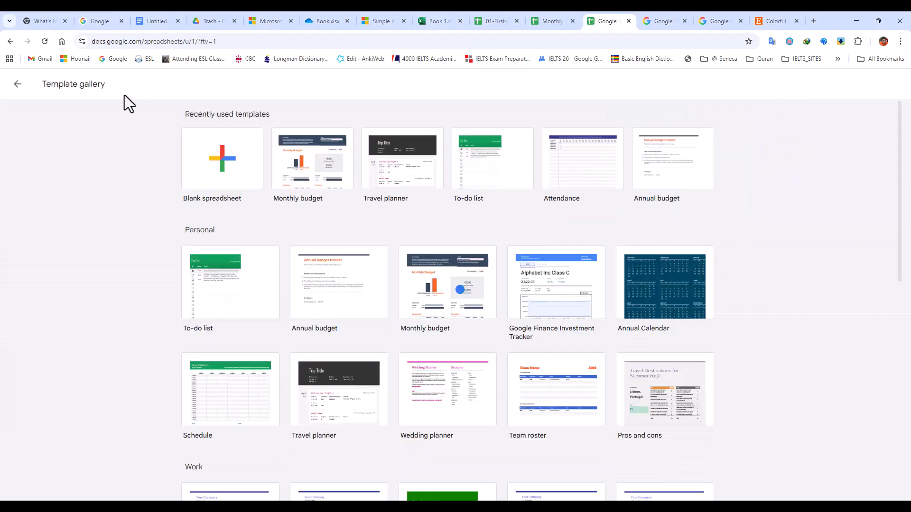
{"action": "left_click", "coordinate": [17, 84]}
{"action": "left_click", "coordinate": [14, 86]}
{"action": "left_click", "coordinate": [10, 42]}
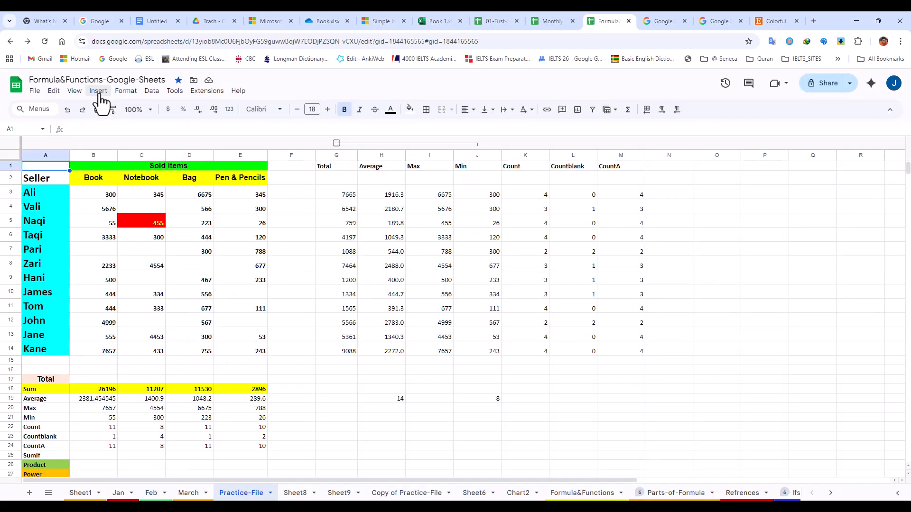
Create a pivot table on a new sheet from the range A2:E14 of the Copy of Practice-File sheet.
{"action": "left_click", "coordinate": [99, 92]}
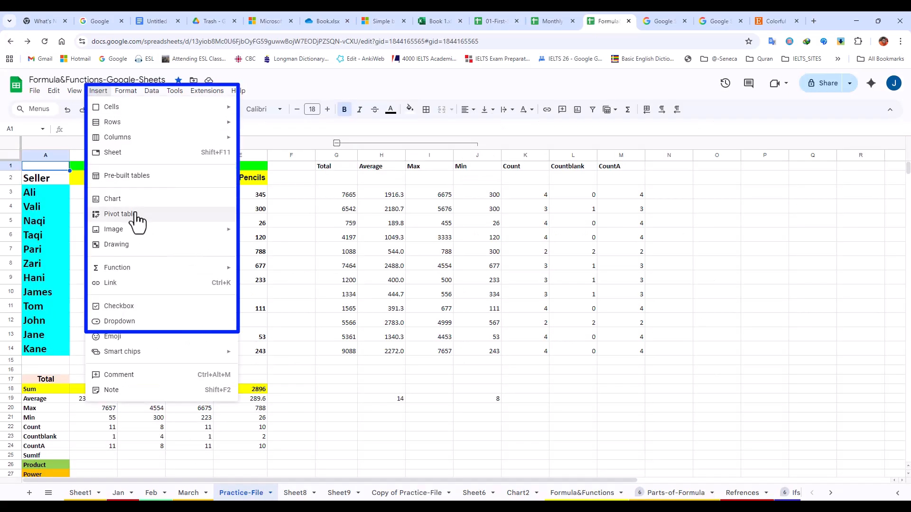
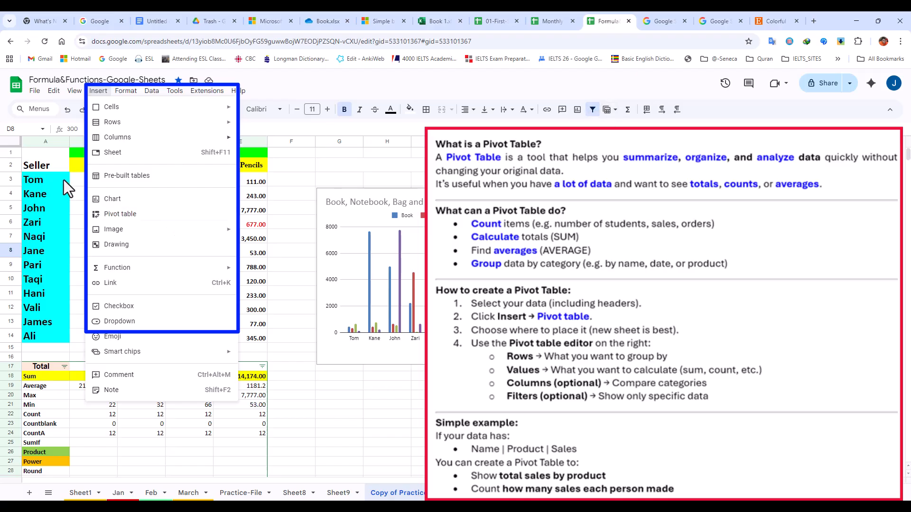
{"action": "left_click", "coordinate": [121, 215]}
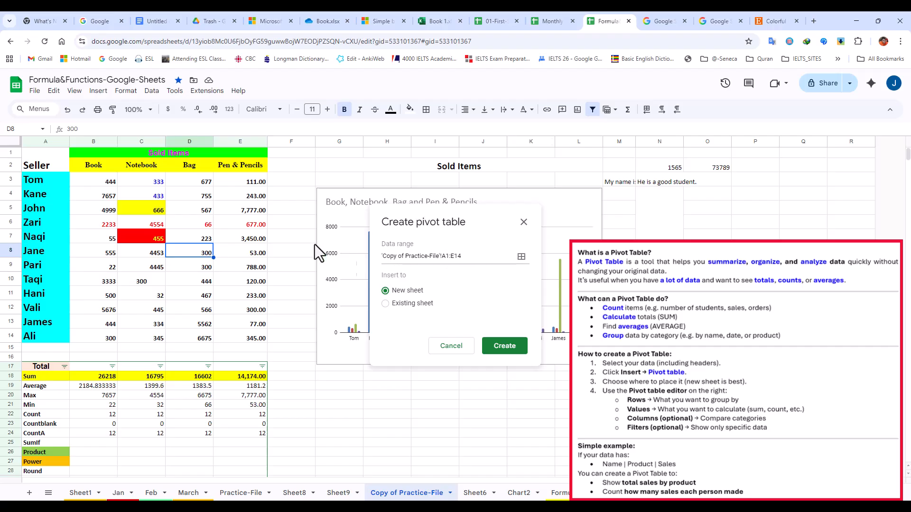
{"action": "left_click", "coordinate": [521, 257]}
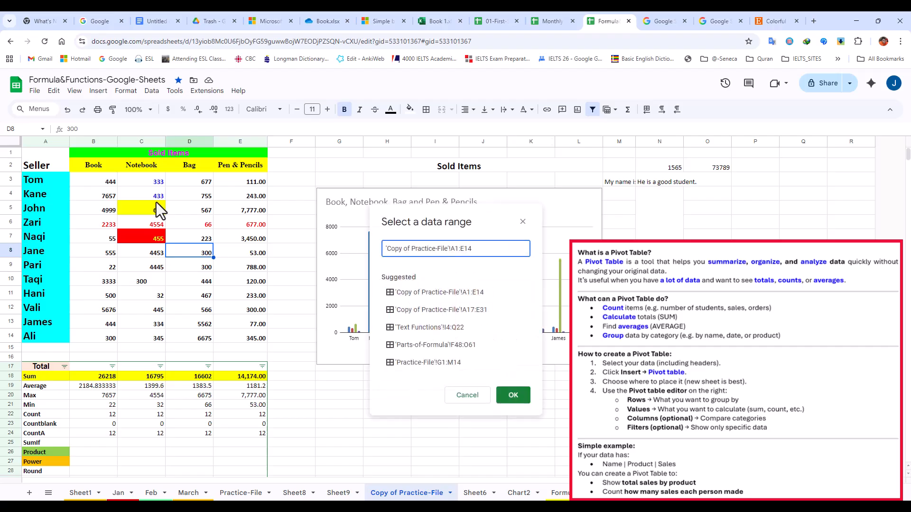
{"action": "left_click_drag", "start_coordinate": [37, 164], "coordinate": [247, 342]}
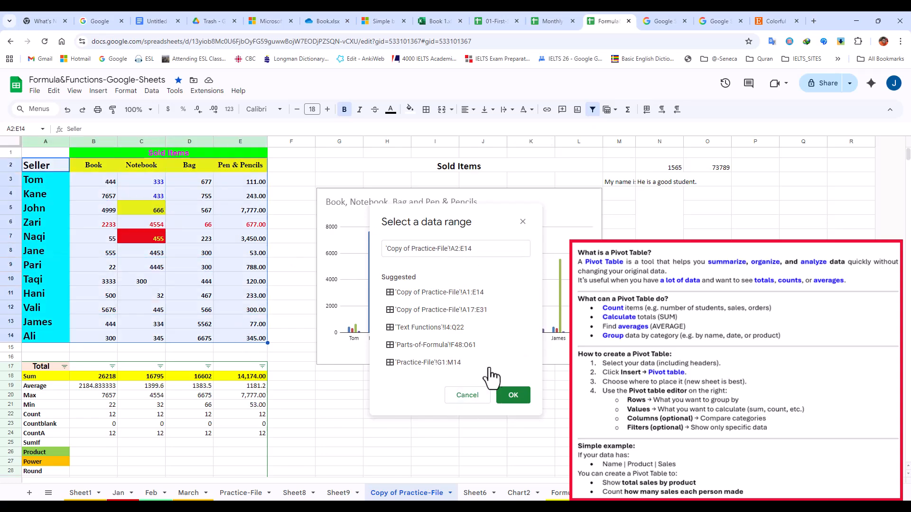
{"action": "left_click", "coordinate": [509, 395]}
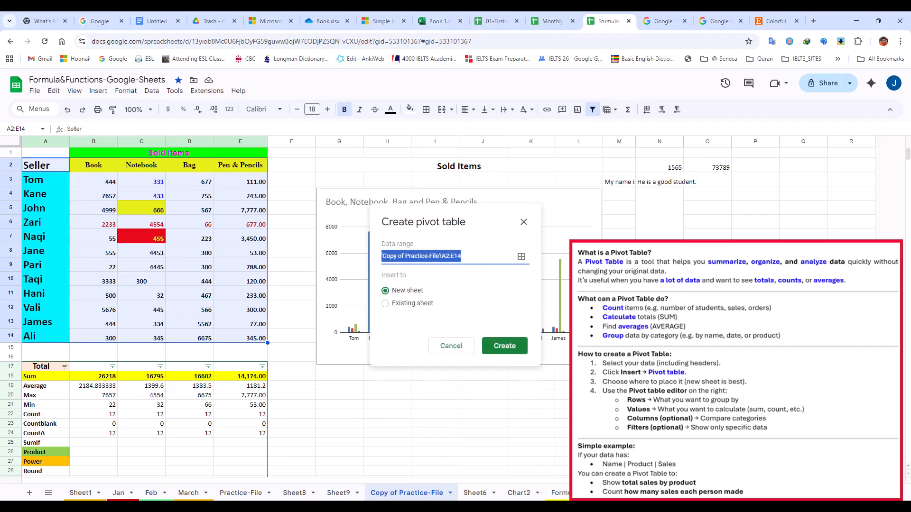
{"action": "left_click", "coordinate": [386, 304]}
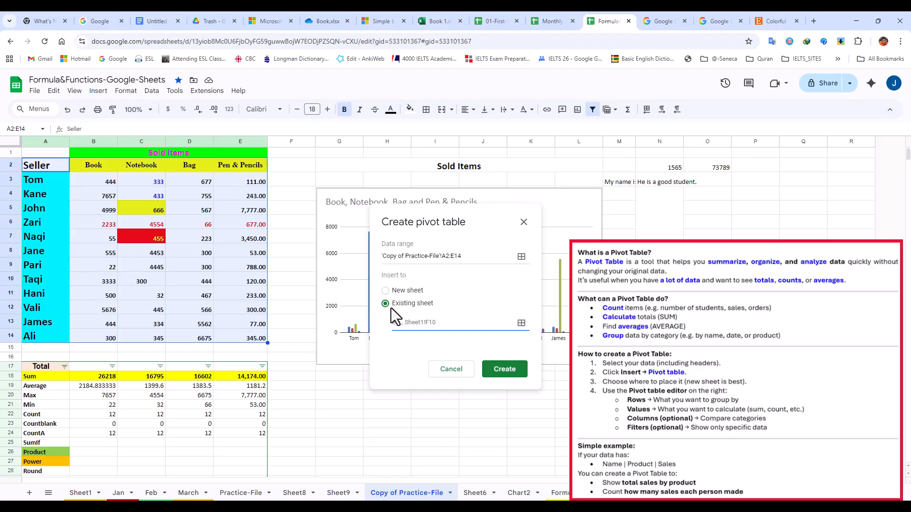
{"action": "left_click", "coordinate": [386, 292]}
{"action": "left_click", "coordinate": [511, 351]}
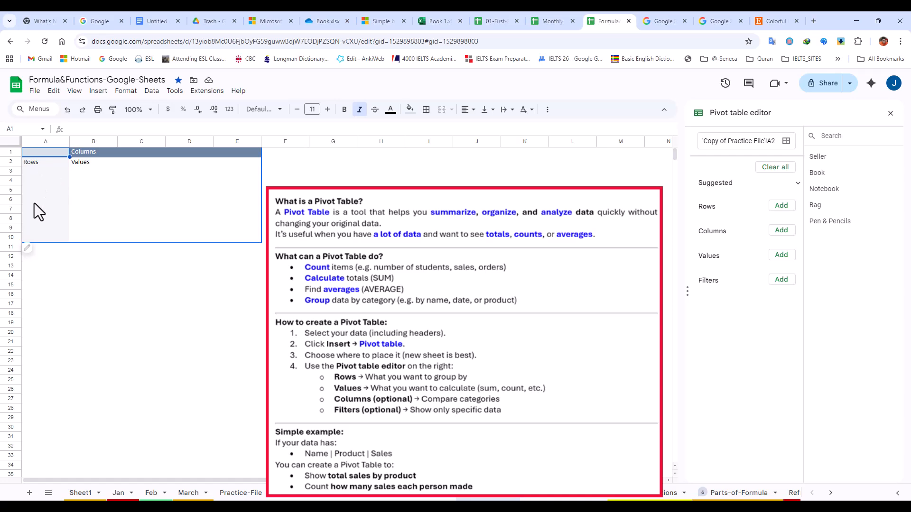
Add the Seller field to the rows of the pivot table.
{"action": "left_click", "coordinate": [781, 206]}
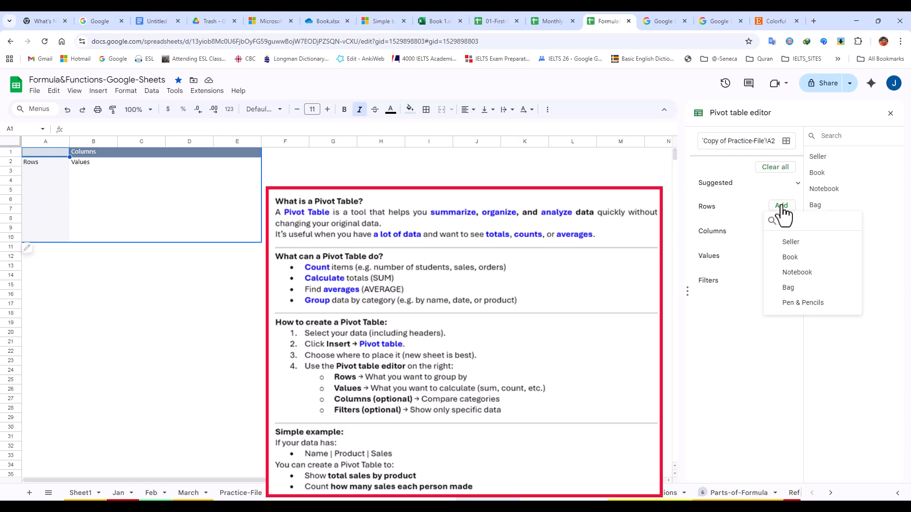
{"action": "left_click", "coordinate": [799, 245]}
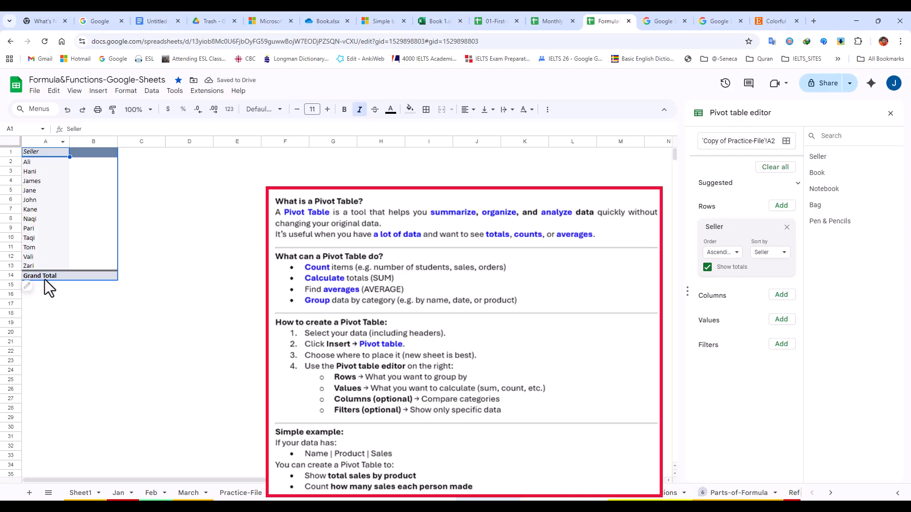
Add Book and Pen & Pencils as value fields in the pivot table, checking the source data sheet beforehand.
{"action": "left_click", "coordinate": [396, 498]}
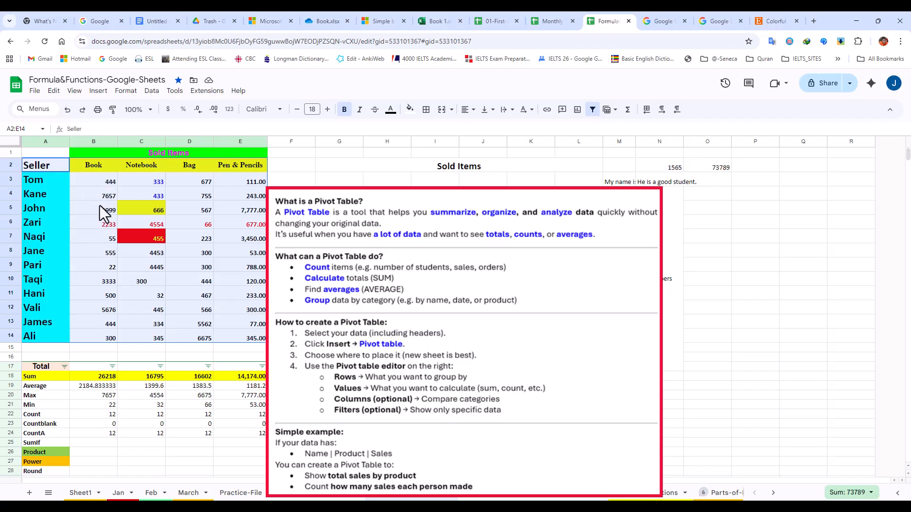
{"action": "left_click", "coordinate": [488, 494]}
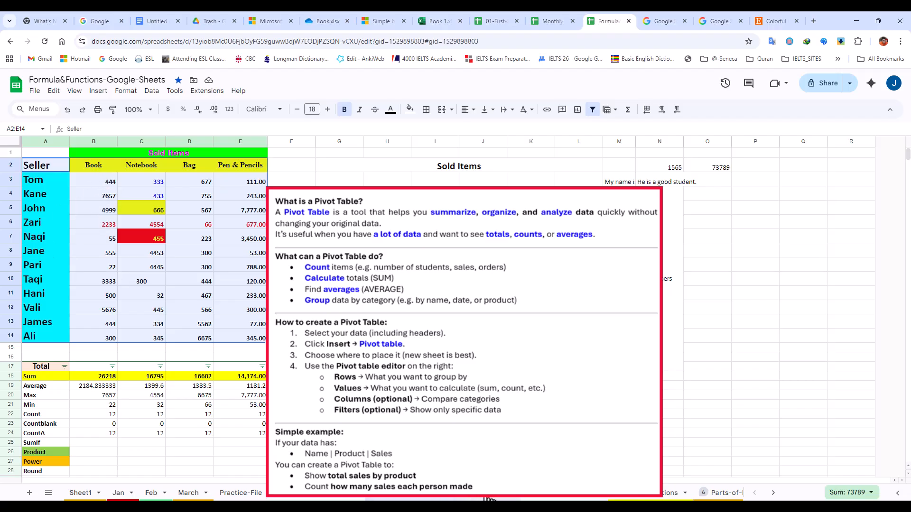
{"action": "left_click", "coordinate": [782, 319]}
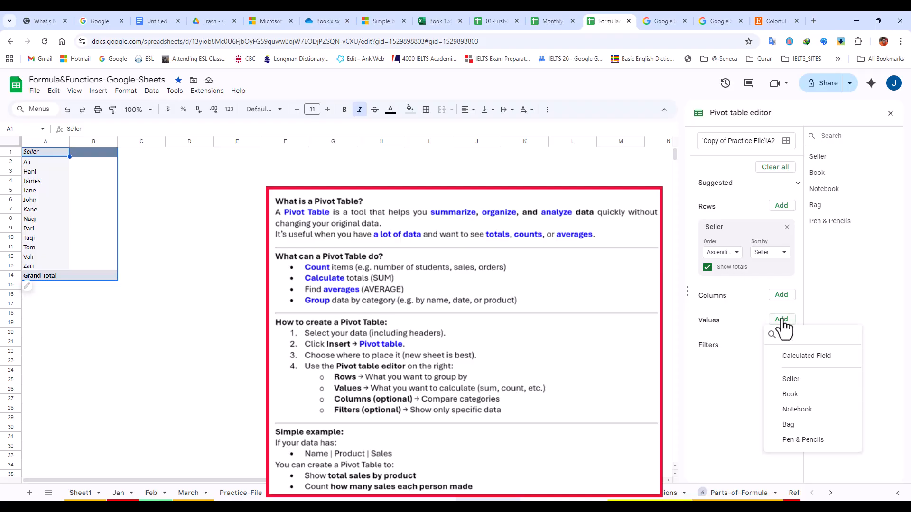
{"action": "left_click", "coordinate": [792, 394]}
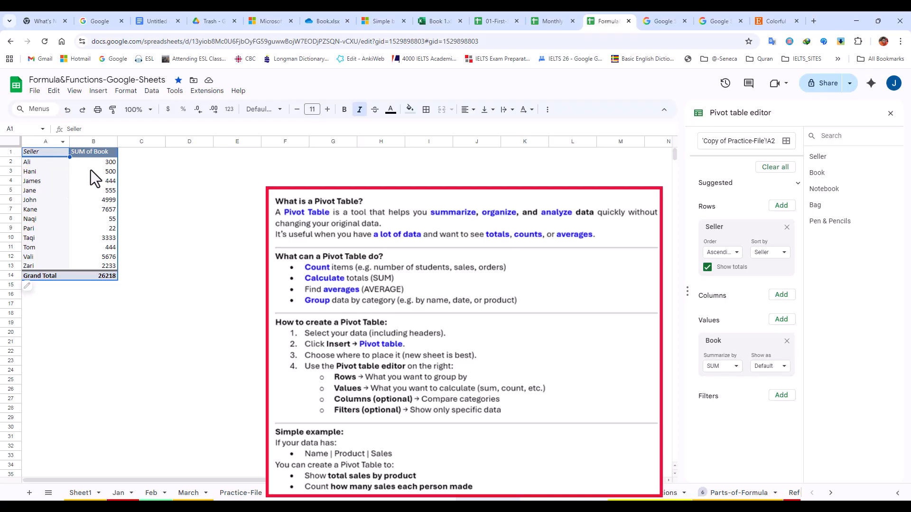
{"action": "left_click", "coordinate": [782, 319]}
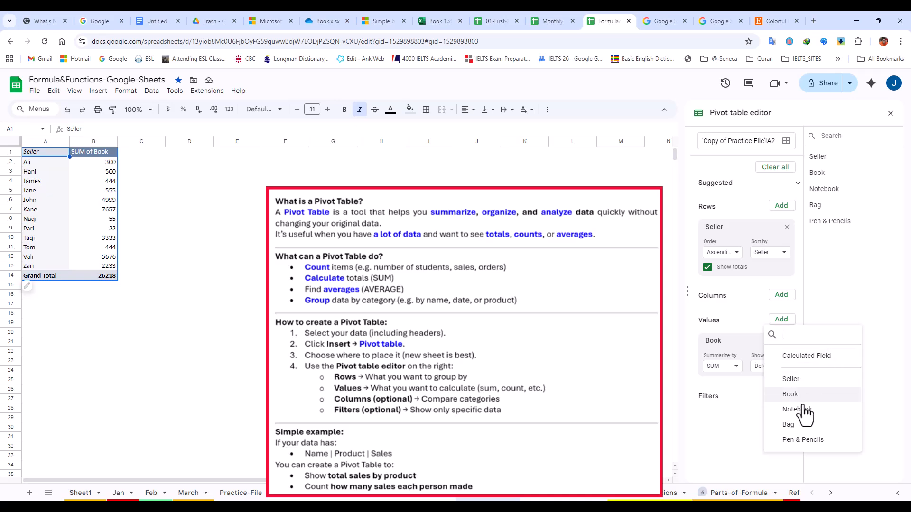
{"action": "left_click", "coordinate": [802, 439]}
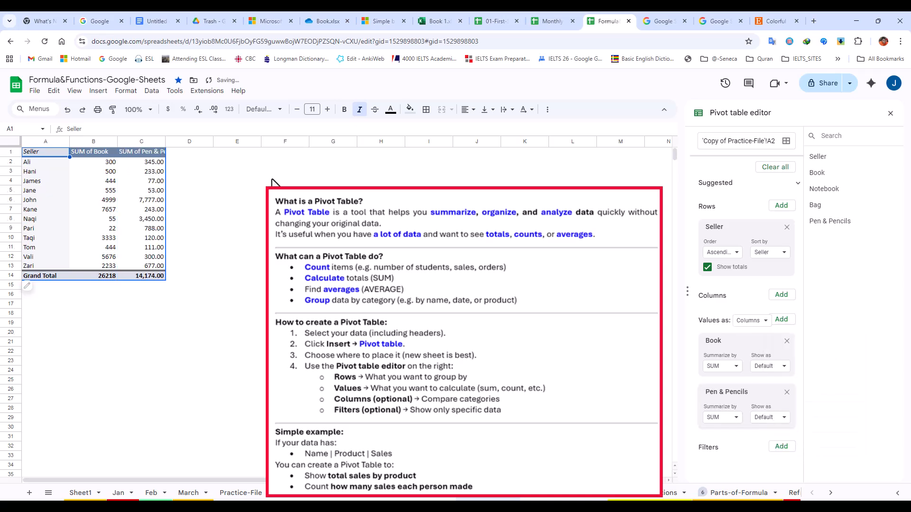
Compare the pivot table with its source sheet, and summarize the Book values by MAX and finally by MIN.
{"action": "left_click", "coordinate": [398, 491]}
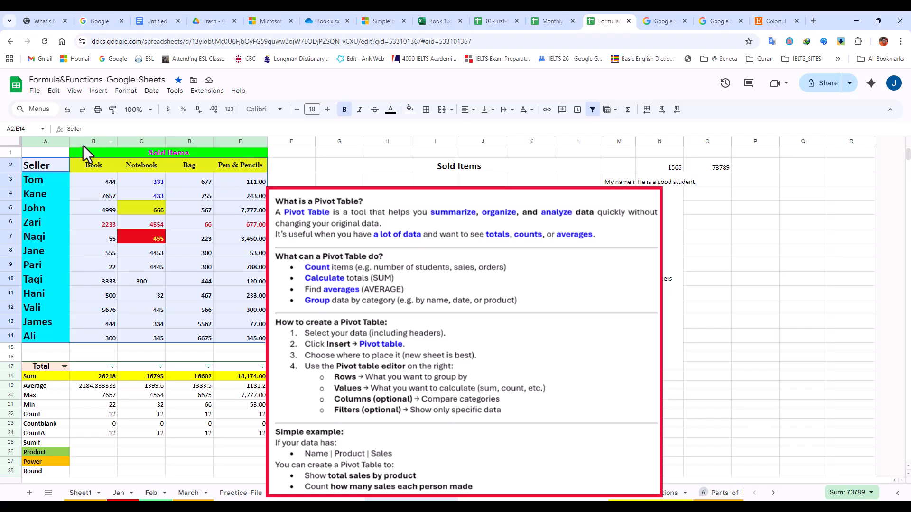
{"action": "left_click", "coordinate": [501, 498]}
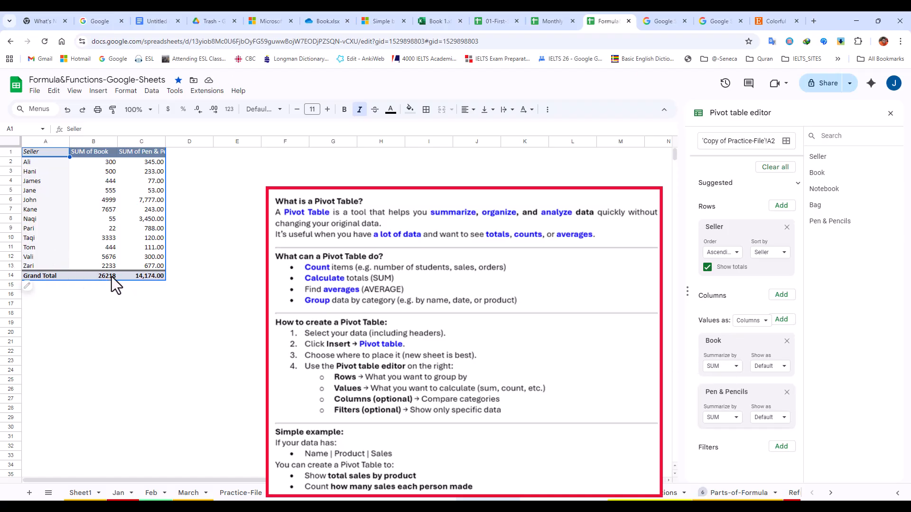
{"action": "left_click", "coordinate": [725, 369]}
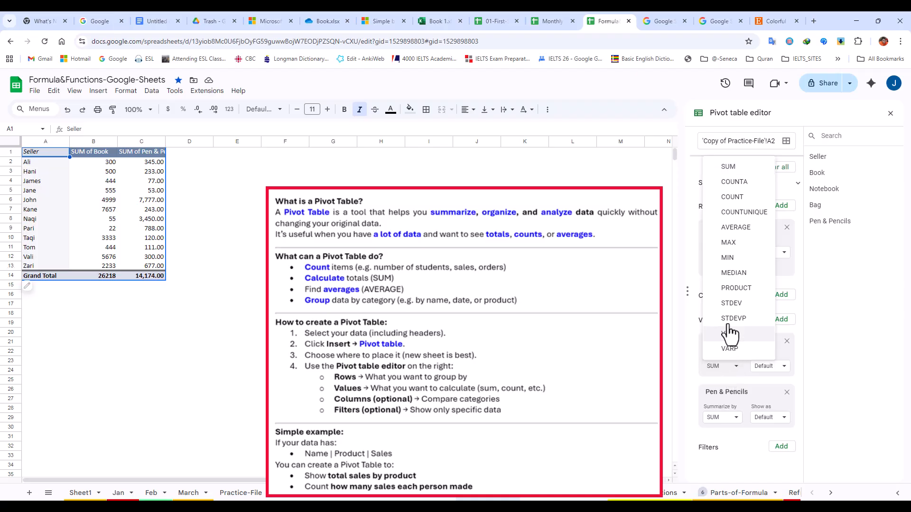
{"action": "left_click", "coordinate": [728, 243]}
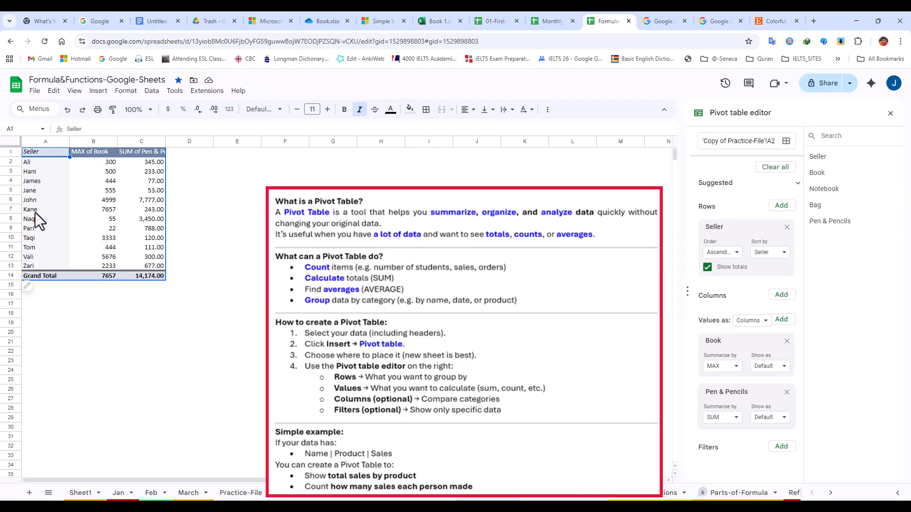
{"action": "left_click", "coordinate": [731, 367]}
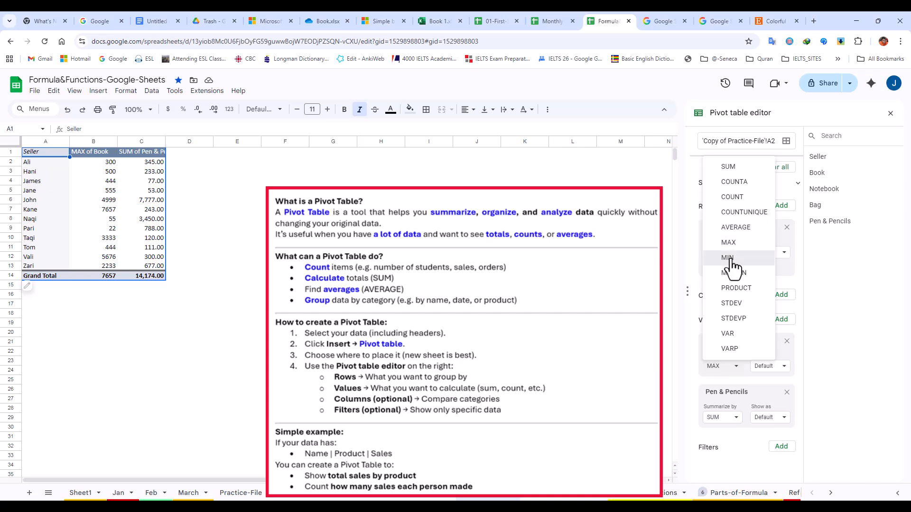
{"action": "left_click", "coordinate": [727, 258]}
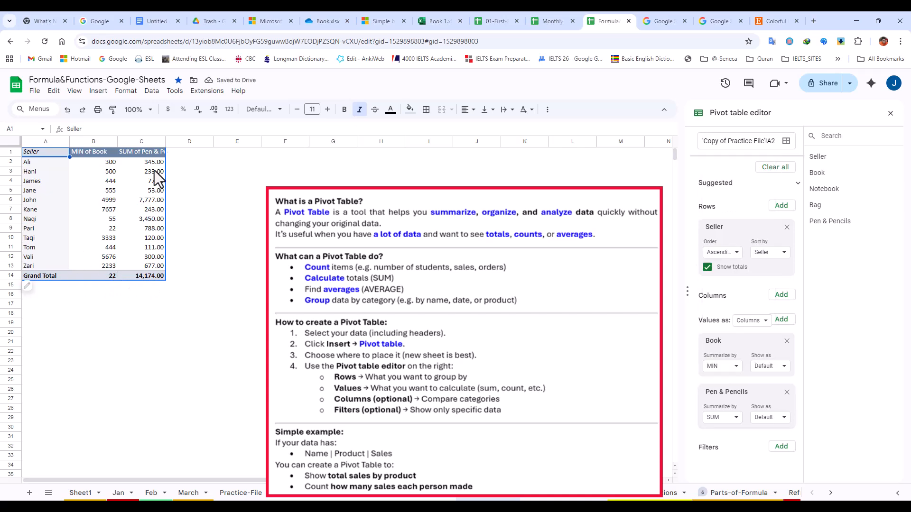
Try the AVERAGE and MAX summaries for Pen & Pencils, and remove that field from the pivot table's values.
{"action": "left_click", "coordinate": [734, 417]}
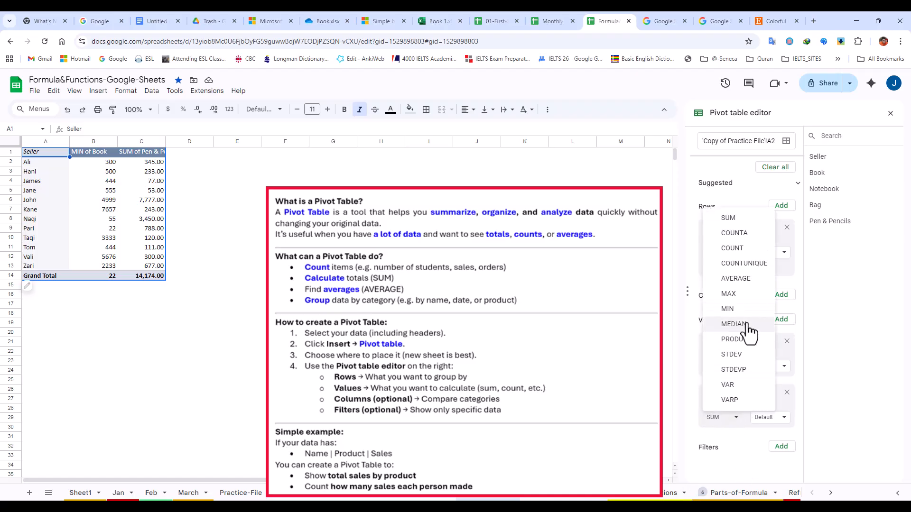
{"action": "left_click", "coordinate": [736, 279]}
{"action": "left_click", "coordinate": [721, 420]}
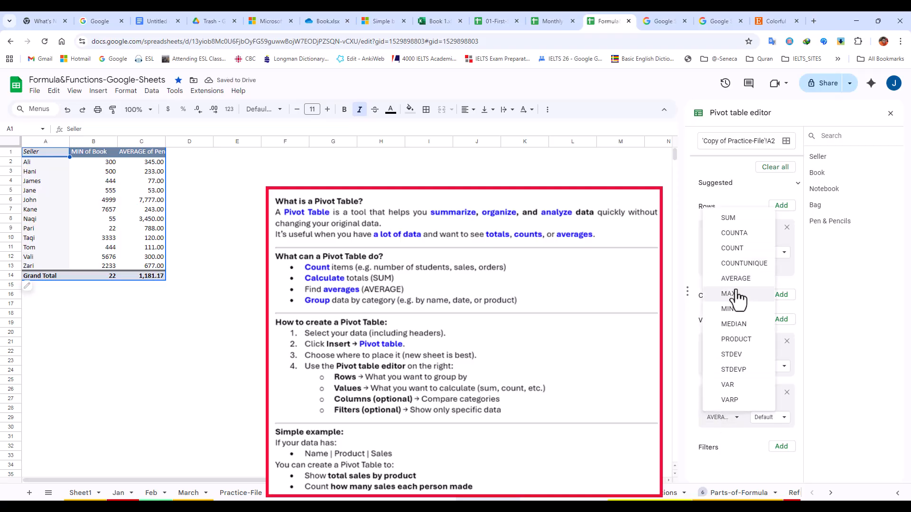
{"action": "left_click", "coordinate": [727, 297]}
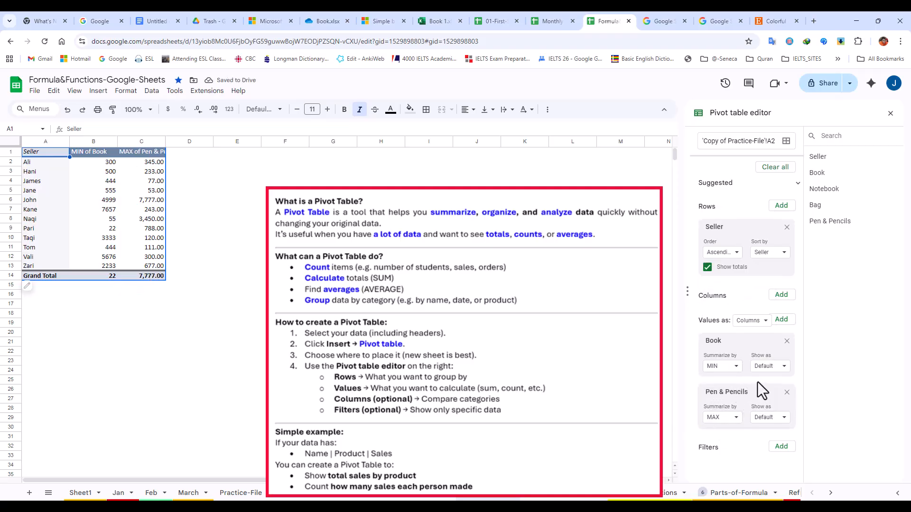
{"action": "left_click", "coordinate": [786, 392]}
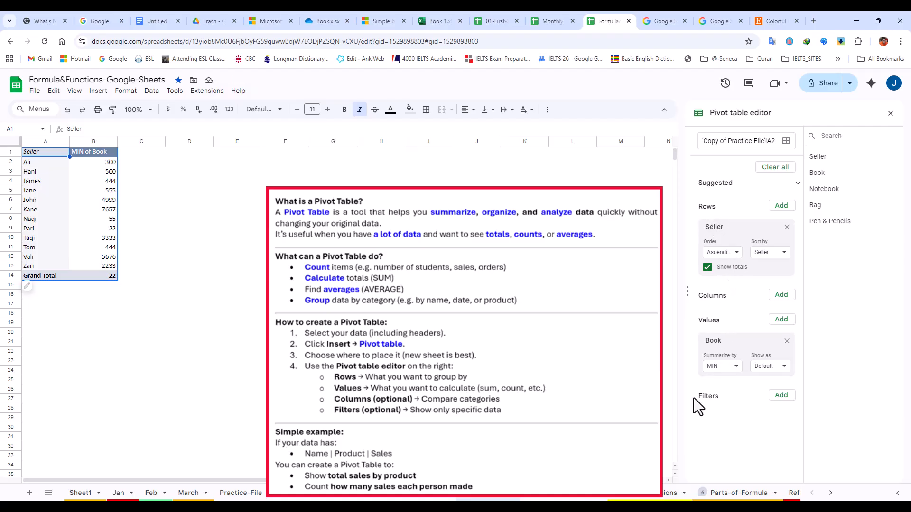
Add a Seller filter to the pivot table that includes only the first and last sellers in the list.
{"action": "left_click", "coordinate": [778, 397]}
{"action": "left_click", "coordinate": [787, 320]}
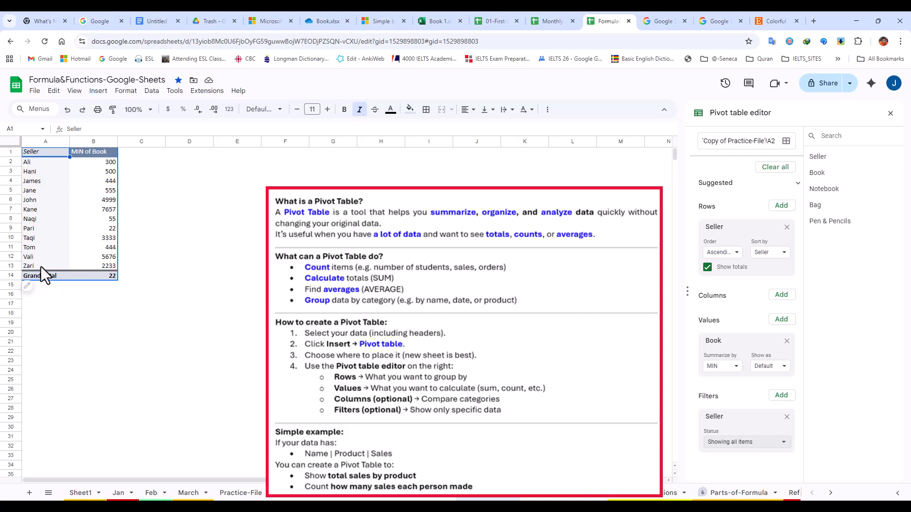
{"action": "left_click", "coordinate": [772, 442]}
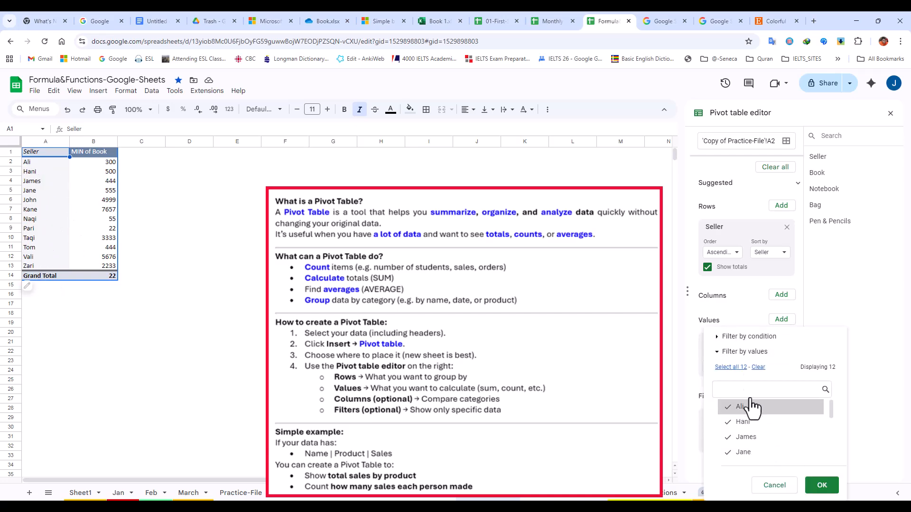
{"action": "left_click", "coordinate": [758, 367]}
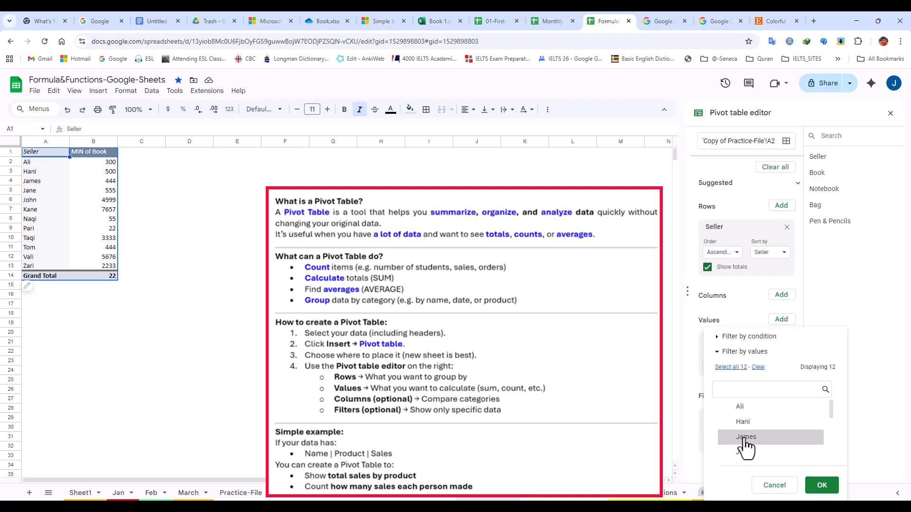
{"action": "left_click_drag", "start_coordinate": [833, 415], "coordinate": [830, 464]}
{"action": "left_click", "coordinate": [747, 454]}
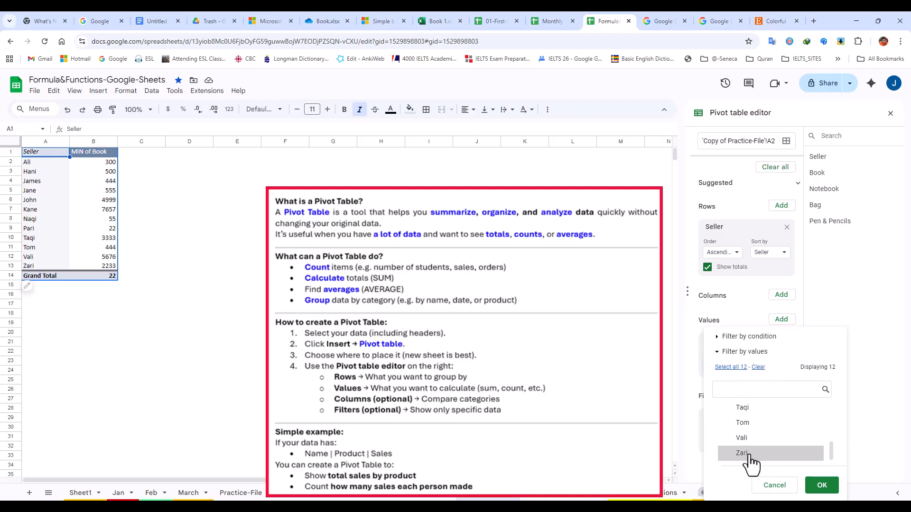
{"action": "left_click", "coordinate": [823, 486]}
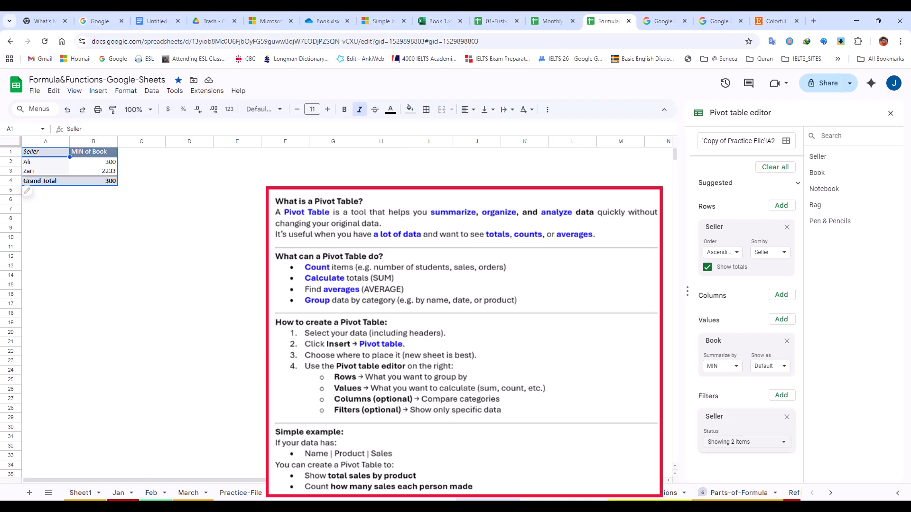
Add Bag as a value field and include the fourth listed seller in the Seller filter as well.
{"action": "left_click", "coordinate": [780, 319]}
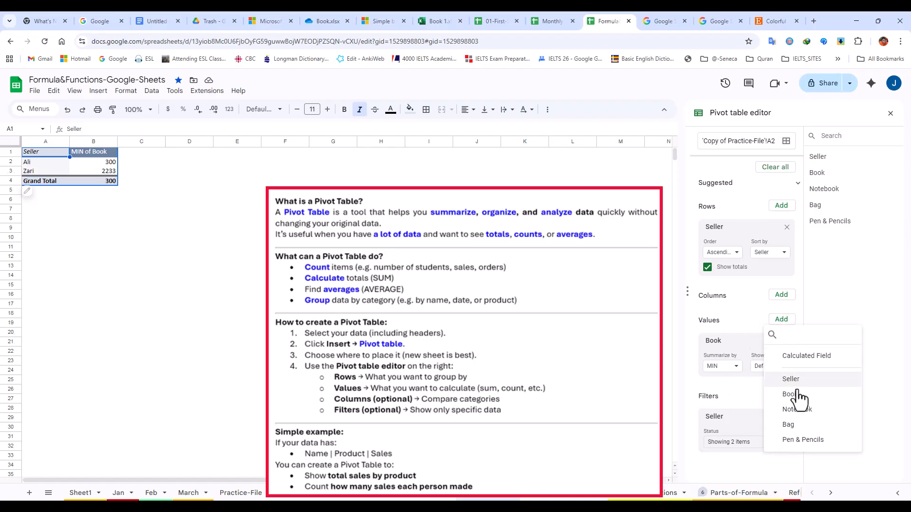
{"action": "left_click", "coordinate": [790, 425]}
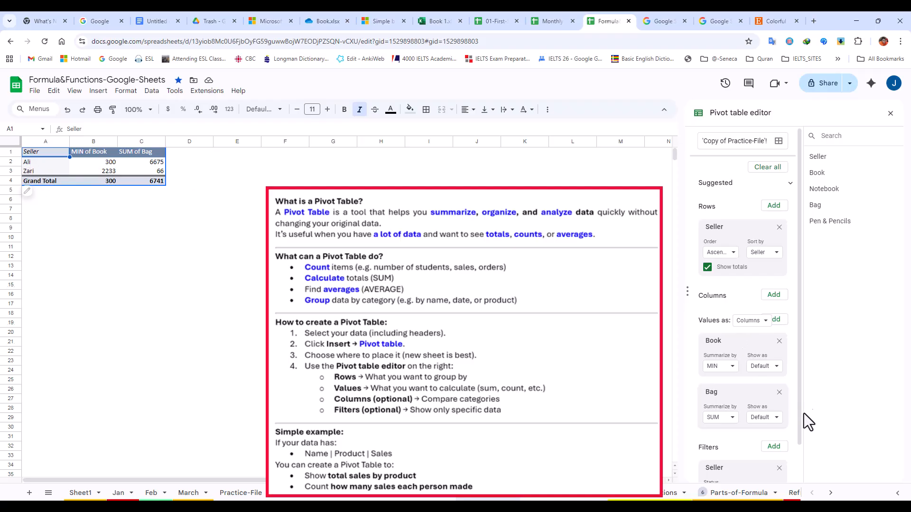
{"action": "scroll", "coordinate": [798, 461], "scroll_direction": "down", "scroll_amount": 1}
{"action": "left_click", "coordinate": [773, 454]}
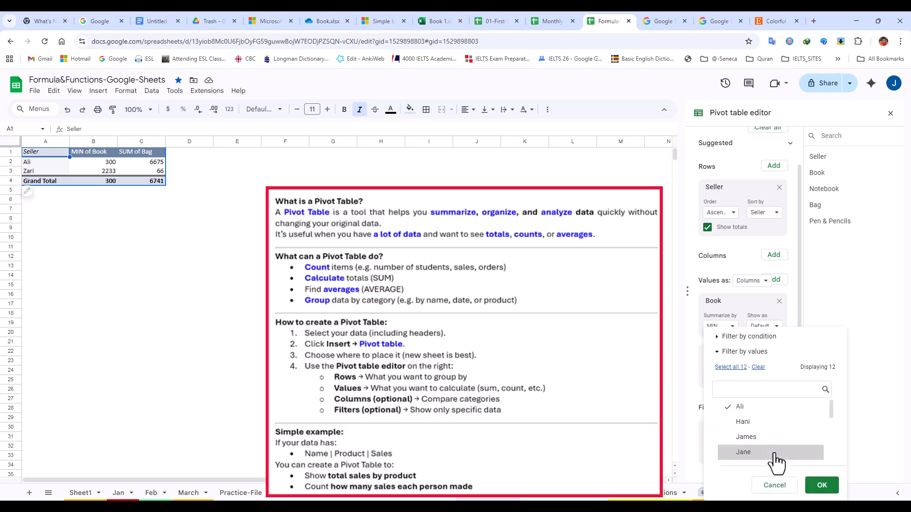
{"action": "left_click", "coordinate": [741, 455]}
{"action": "left_click", "coordinate": [822, 485]}
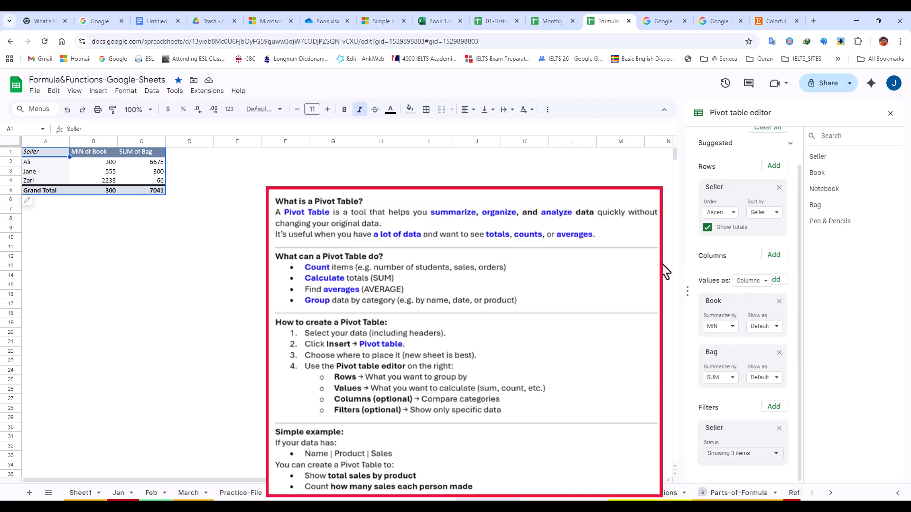
Select all 12 sellers in the Seller filter and add Notebook as a value field.
{"action": "scroll", "coordinate": [721, 238], "scroll_direction": "up", "scroll_amount": 1}
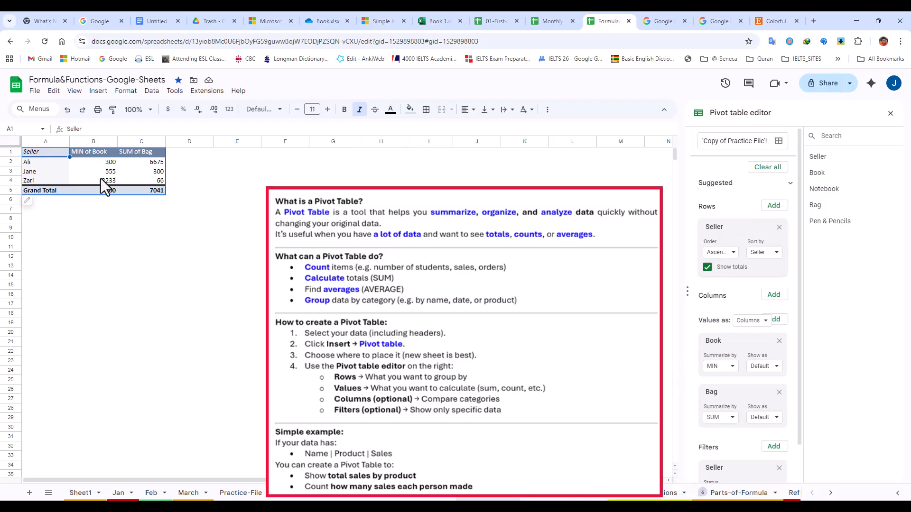
{"action": "scroll", "coordinate": [224, 229], "scroll_direction": "down", "scroll_amount": 6}
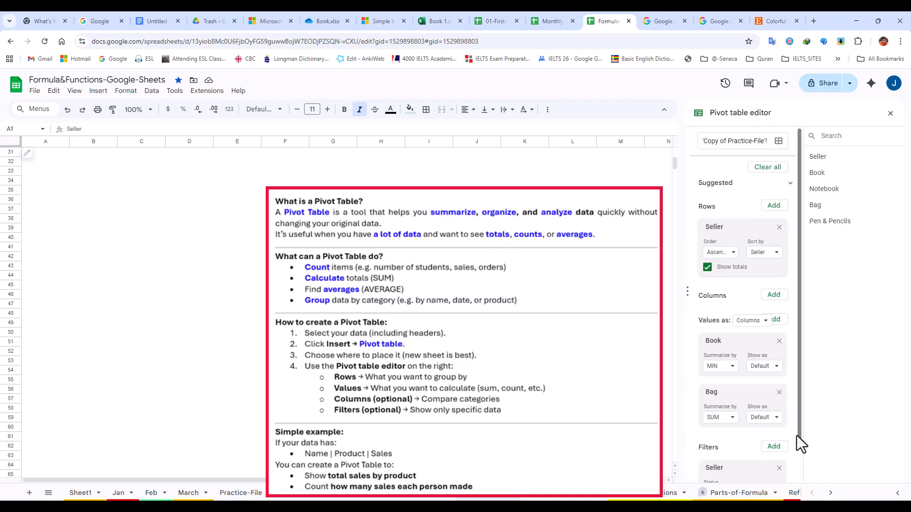
{"action": "scroll", "coordinate": [793, 446], "scroll_direction": "down", "scroll_amount": 1}
{"action": "left_click", "coordinate": [765, 455]}
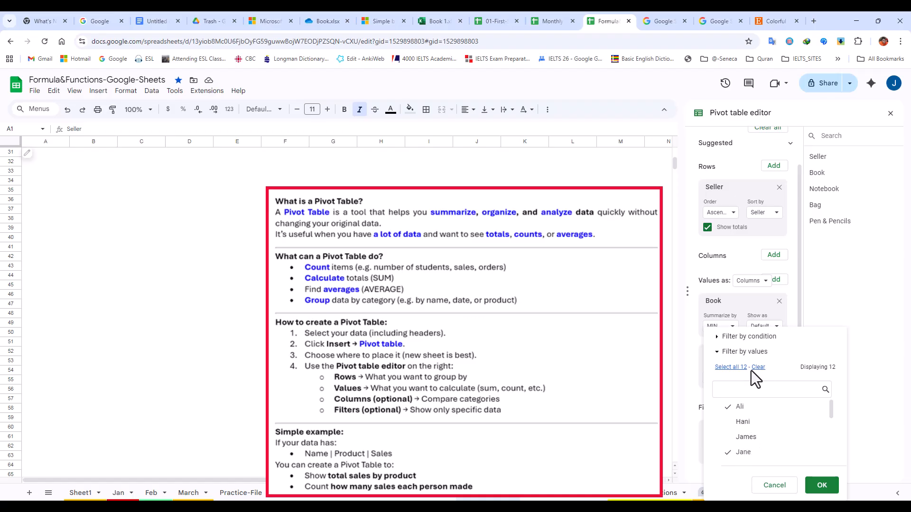
{"action": "left_click", "coordinate": [731, 368]}
{"action": "left_click", "coordinate": [820, 485]}
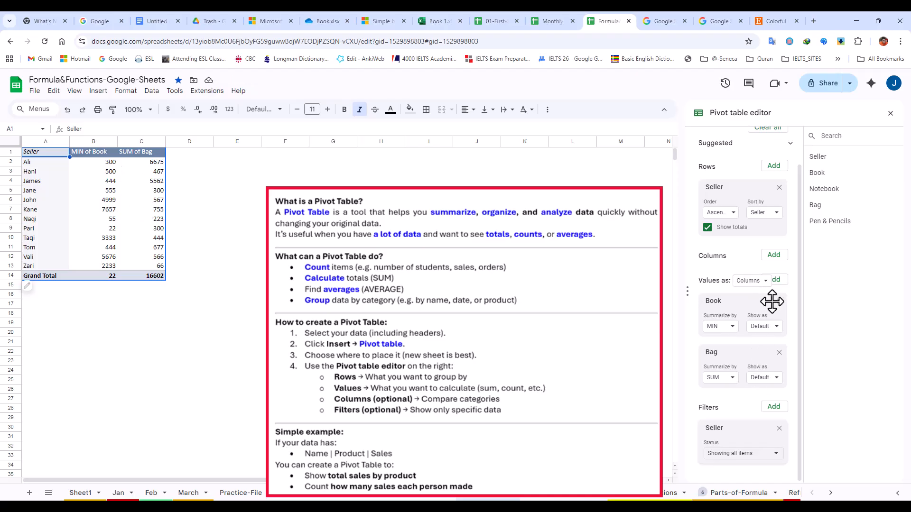
{"action": "left_click", "coordinate": [774, 280]}
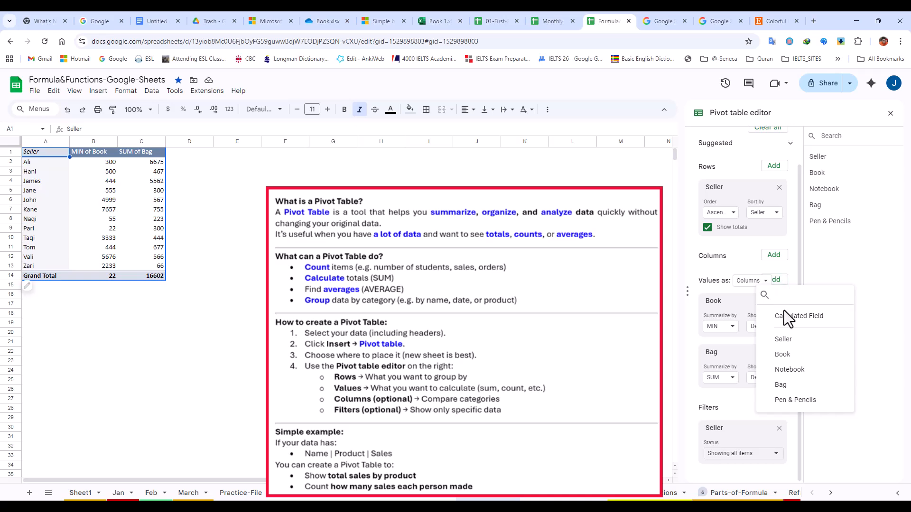
{"action": "left_click", "coordinate": [802, 370]}
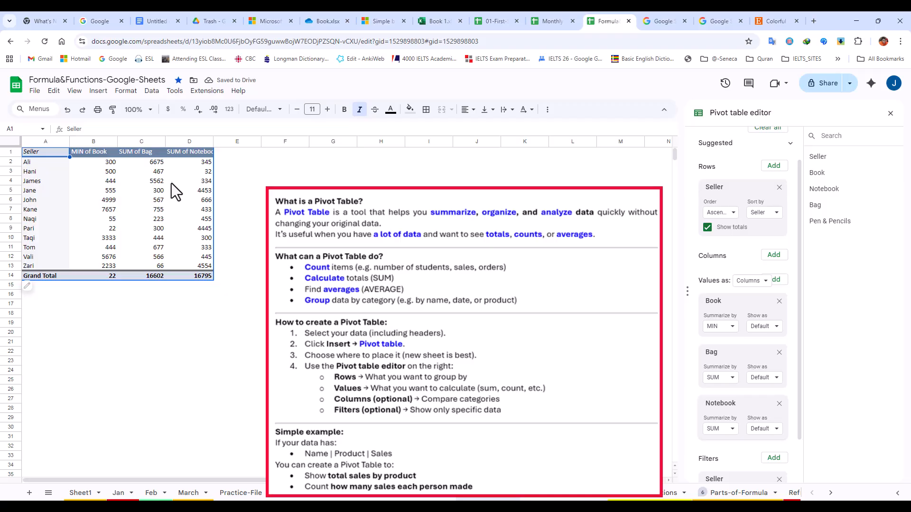
Insert a chart from the pivot table range A2:D13, leaving out the header and grand total rows.
{"action": "left_click", "coordinate": [184, 172]}
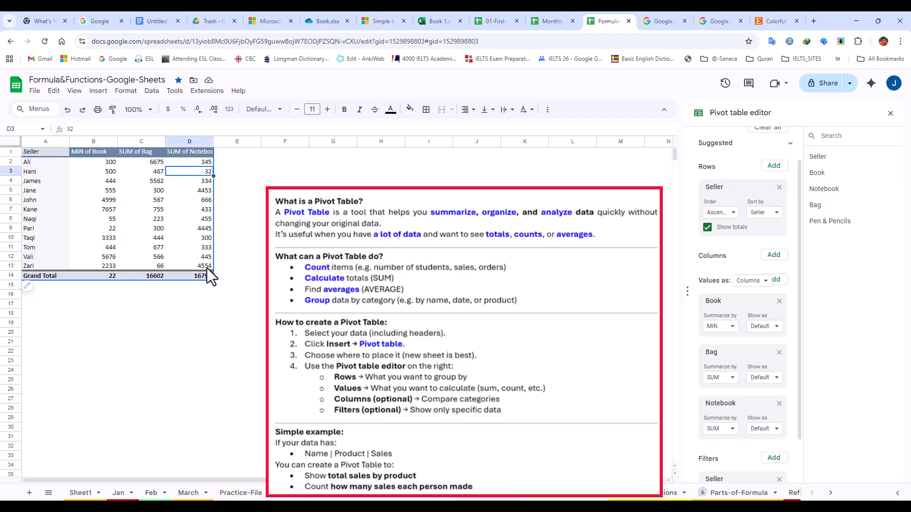
{"action": "left_click_drag", "start_coordinate": [208, 267], "coordinate": [39, 159]}
{"action": "left_click", "coordinate": [98, 91]}
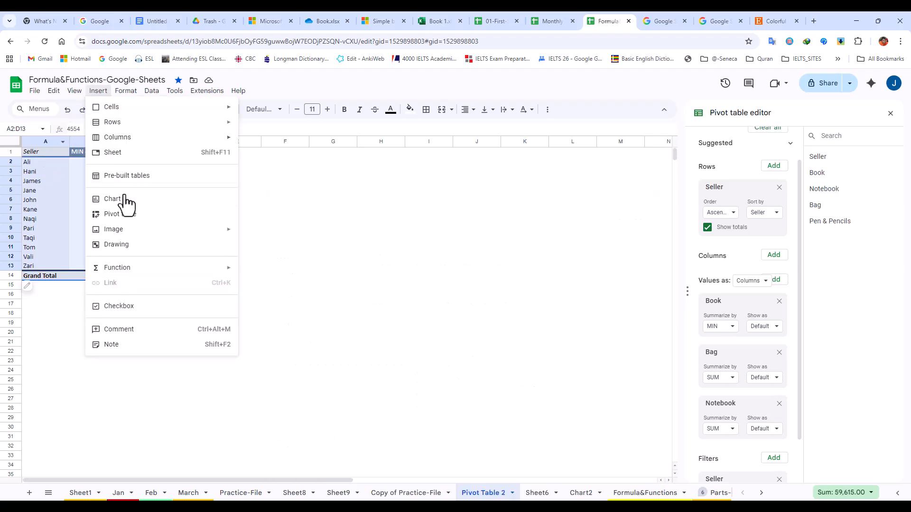
{"action": "left_click", "coordinate": [152, 200]}
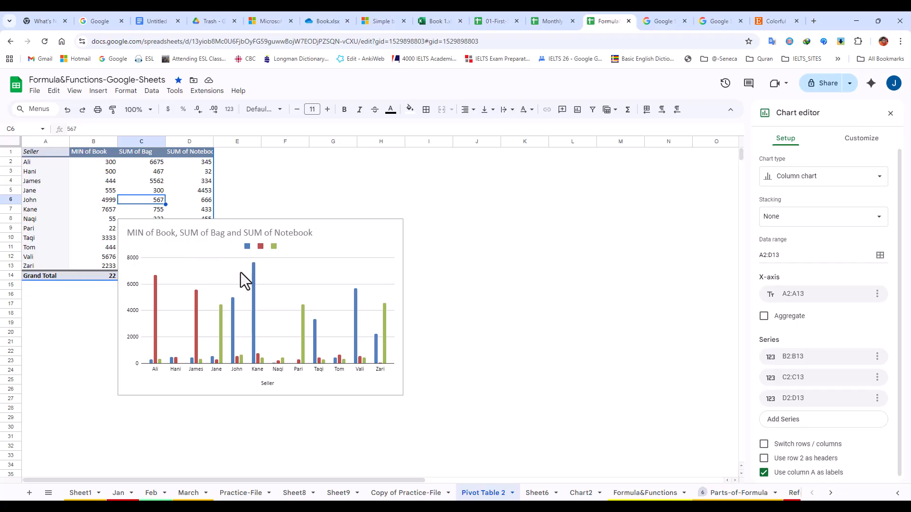
{"action": "left_click", "coordinate": [326, 253]}
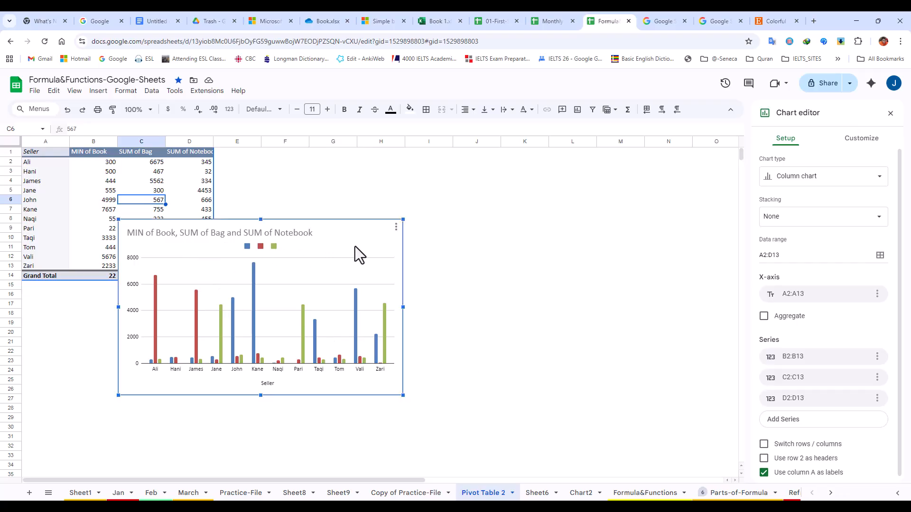
Change the pivot table's column chart to a pie chart.
{"action": "left_click", "coordinate": [813, 183]}
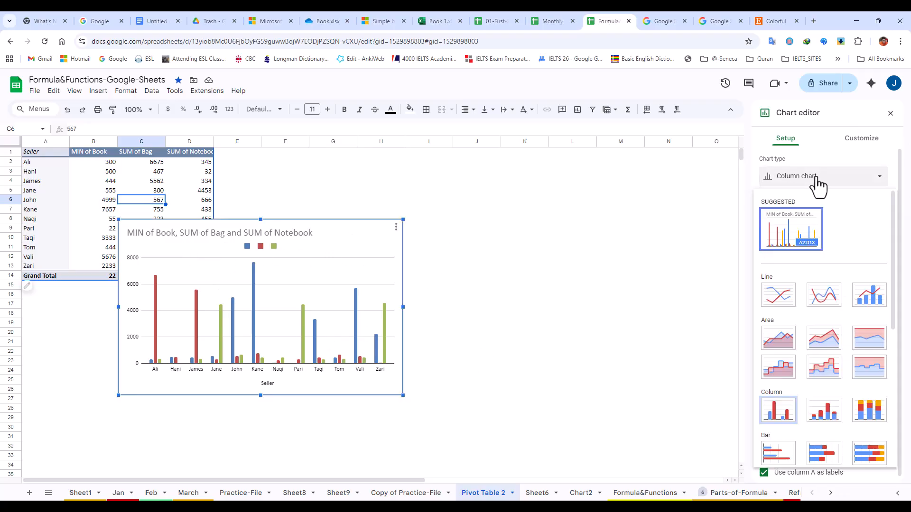
{"action": "scroll", "coordinate": [806, 379], "scroll_direction": "down", "scroll_amount": 5}
{"action": "left_click", "coordinate": [778, 229]}
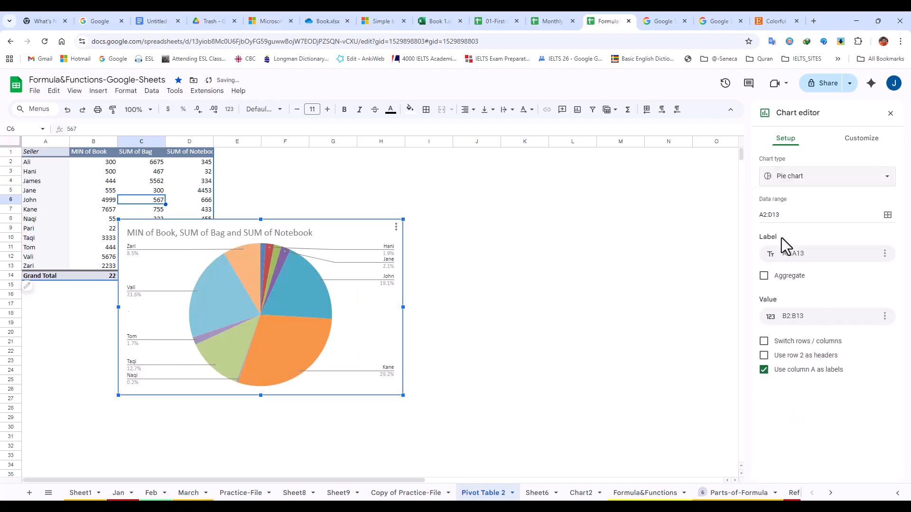
{"action": "left_click", "coordinate": [422, 215]}
{"action": "left_click", "coordinate": [290, 172]}
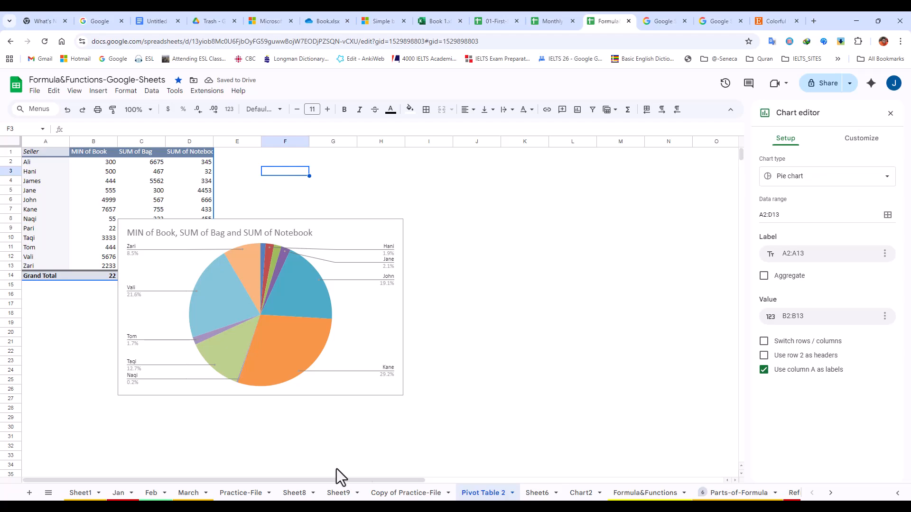
Create another pivot table on a new sheet from the range A2:E14 of Copy of Practice-File.
{"action": "left_click", "coordinate": [406, 493]}
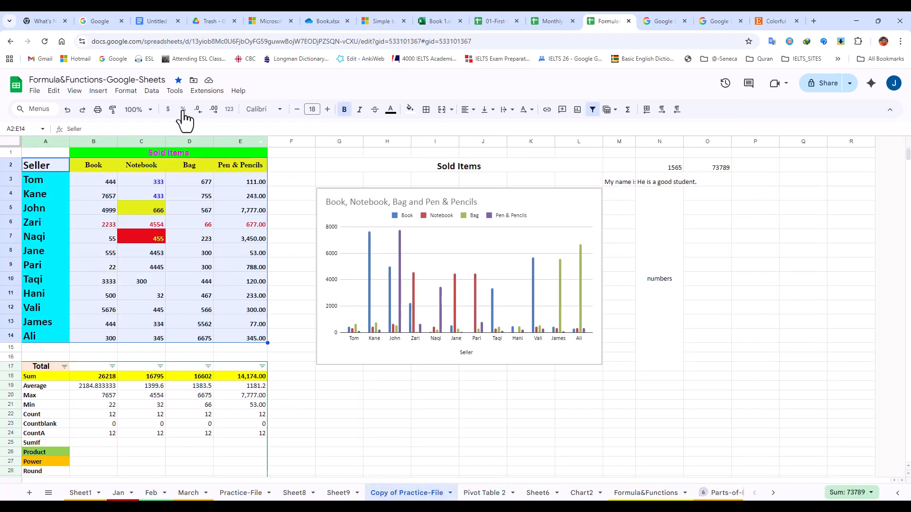
{"action": "left_click", "coordinate": [98, 92]}
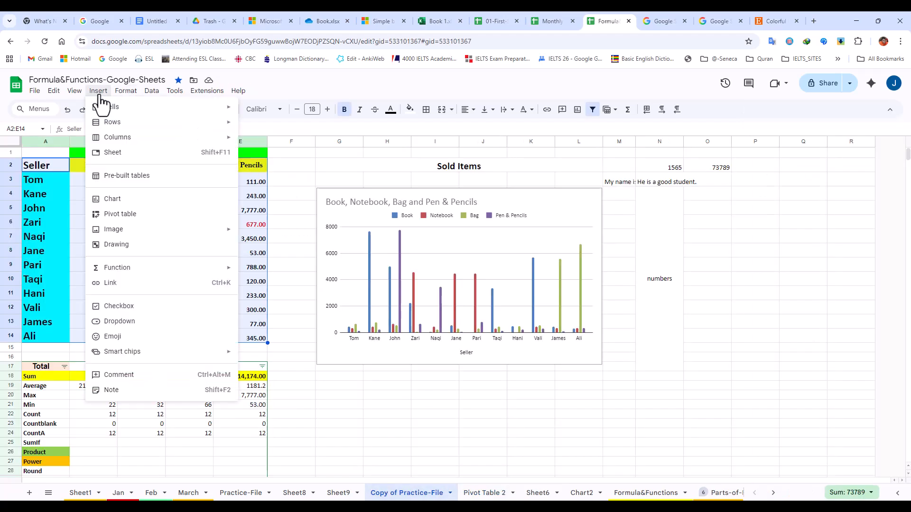
{"action": "left_click", "coordinate": [119, 215]}
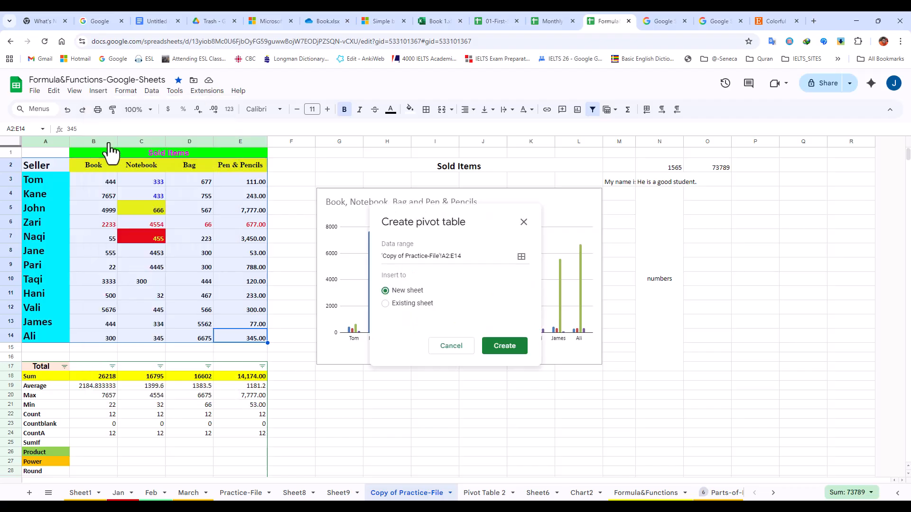
{"action": "left_click", "coordinate": [507, 349]}
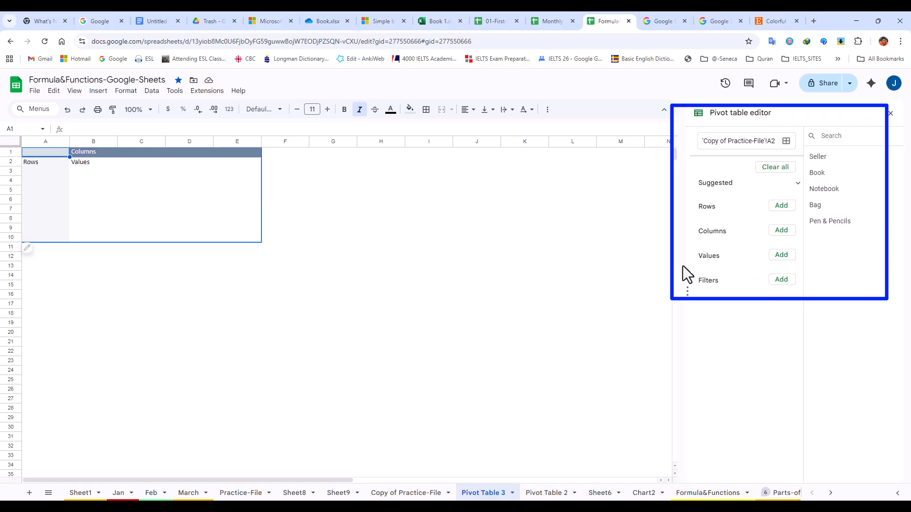
Add Seller as the column field and Book as a value field in the new pivot table.
{"action": "left_click", "coordinate": [781, 231]}
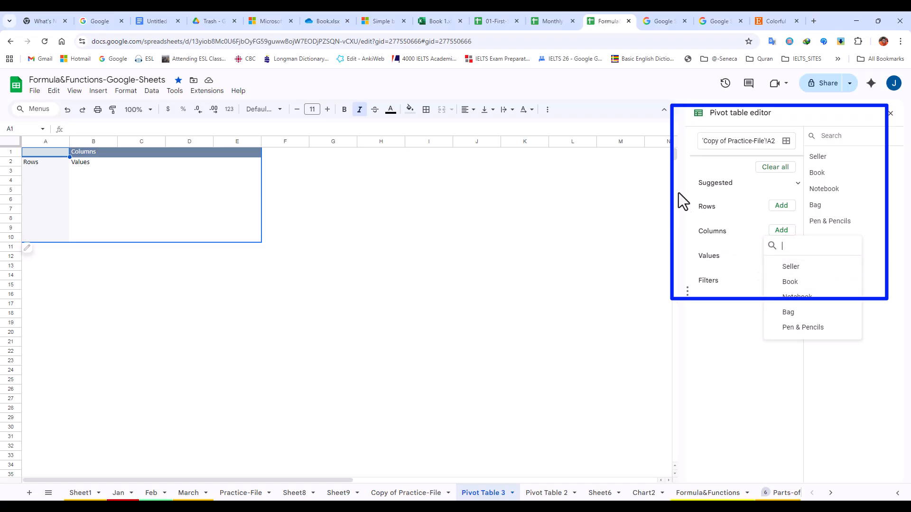
{"action": "left_click", "coordinate": [791, 267]}
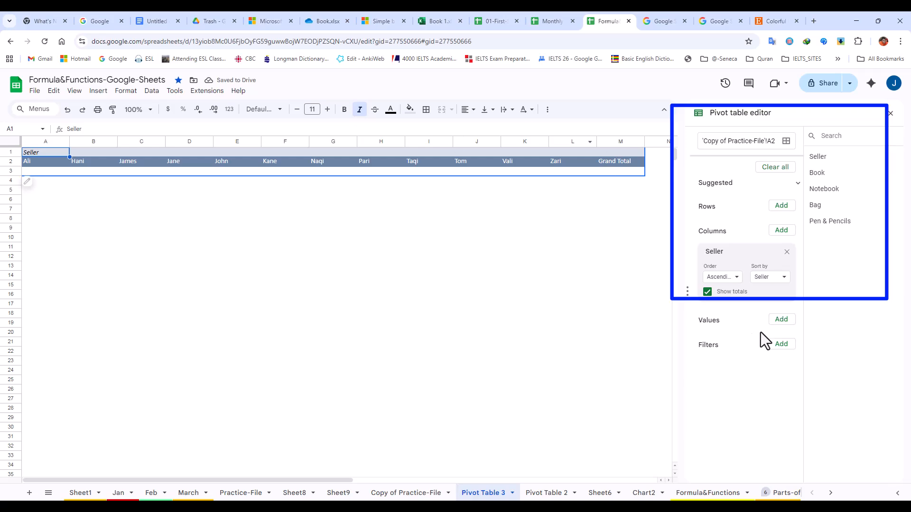
{"action": "left_click", "coordinate": [781, 321]}
{"action": "left_click", "coordinate": [801, 394]}
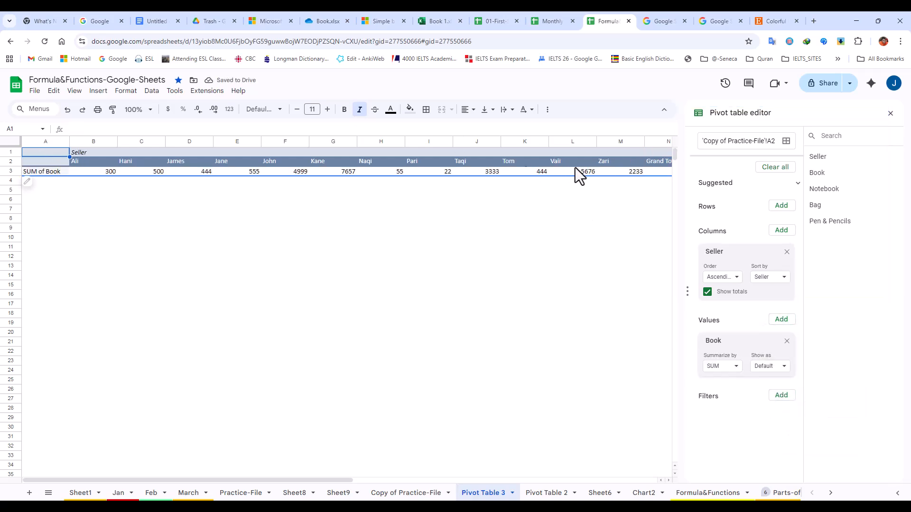
Add a Seller filter to the new pivot table, clearing all values and including the fourth listed seller.
{"action": "left_click", "coordinate": [781, 397]}
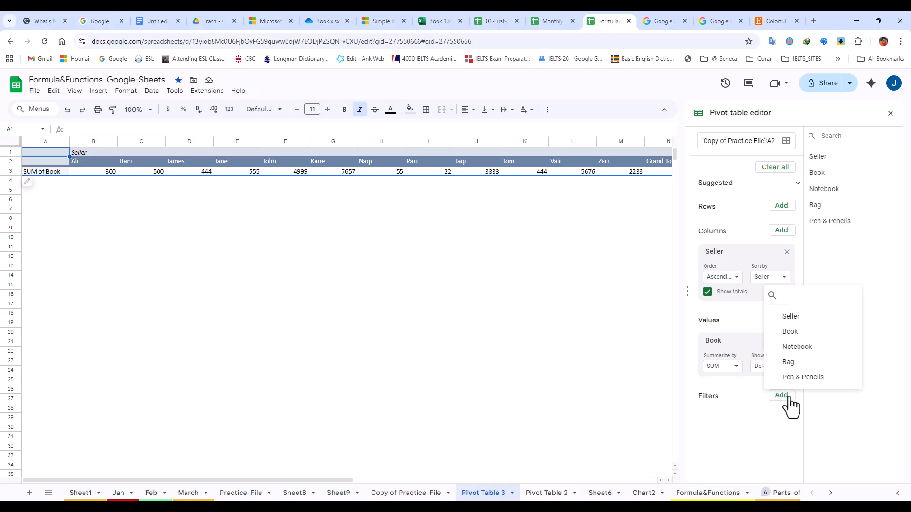
{"action": "left_click", "coordinate": [791, 317]}
{"action": "left_click", "coordinate": [768, 452]}
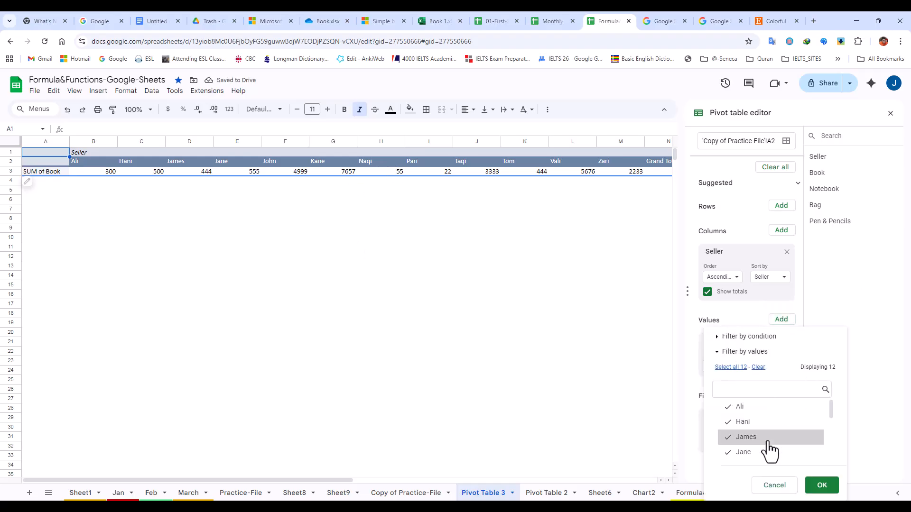
{"action": "left_click", "coordinate": [757, 368]}
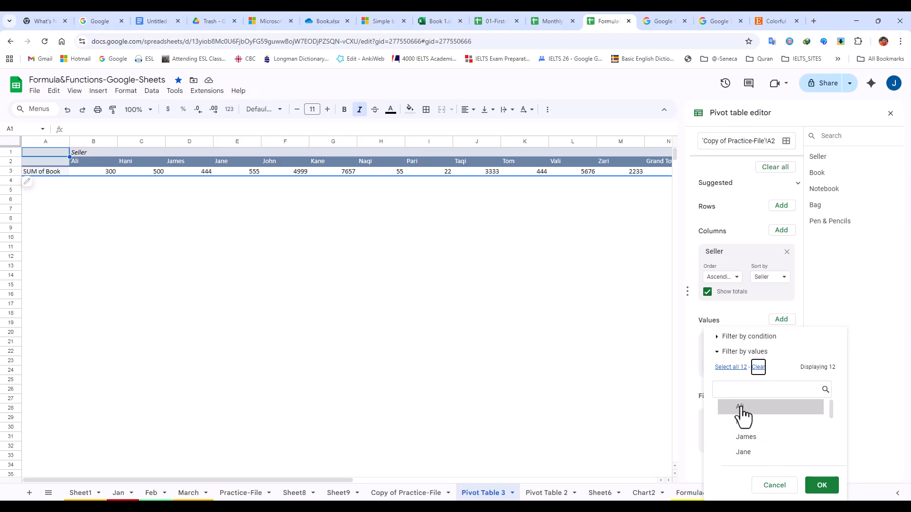
{"action": "left_click", "coordinate": [741, 453]}
{"action": "left_click", "coordinate": [821, 485]}
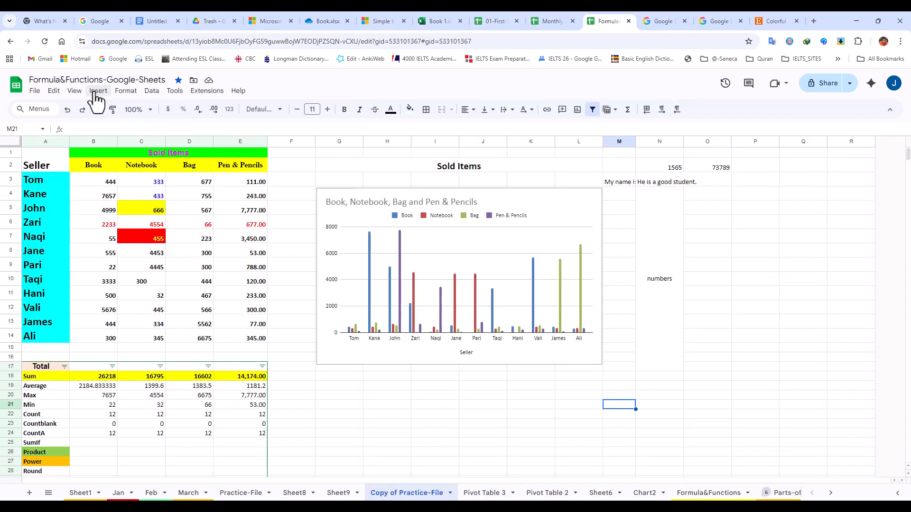
Insert the No Reply image from the computer's Pictures folder inside cell M21 of Copy of Practice-File.
{"action": "left_click", "coordinate": [98, 91]}
{"action": "mouse_move", "coordinate": [141, 232]}
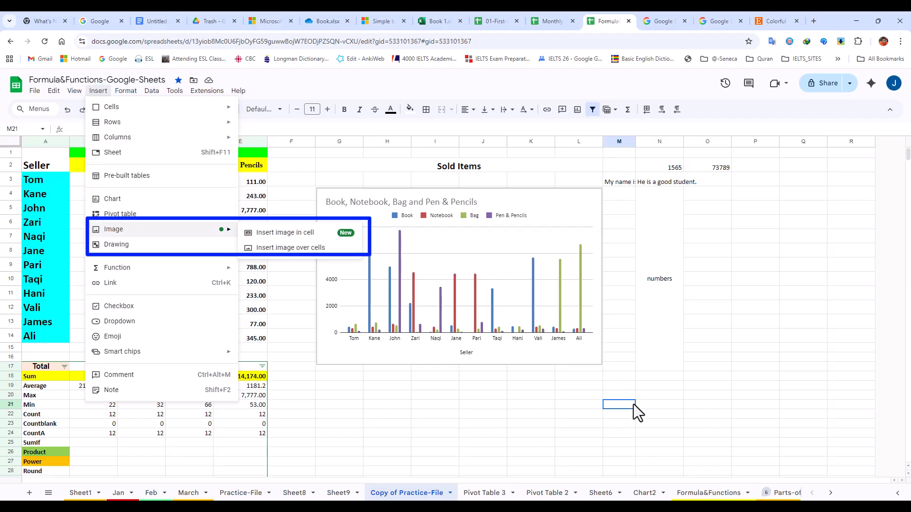
{"action": "left_click", "coordinate": [289, 233]}
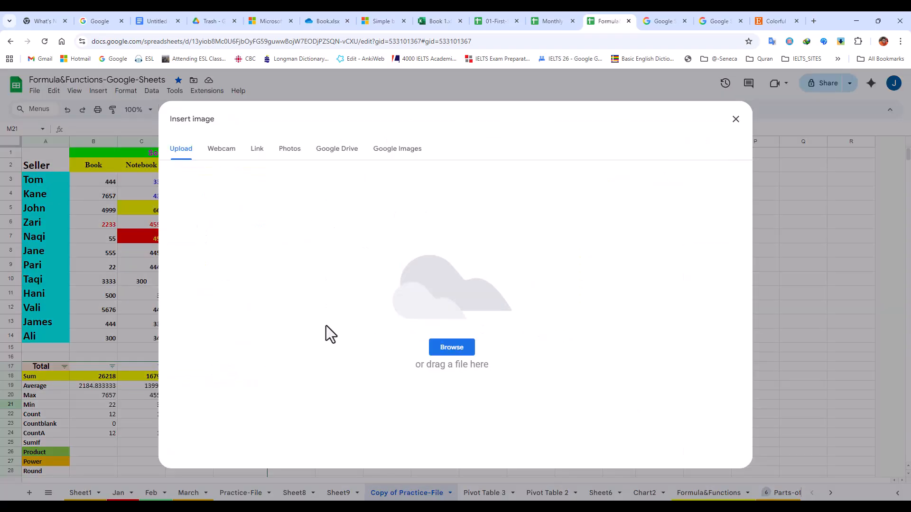
{"action": "left_click", "coordinate": [453, 349]}
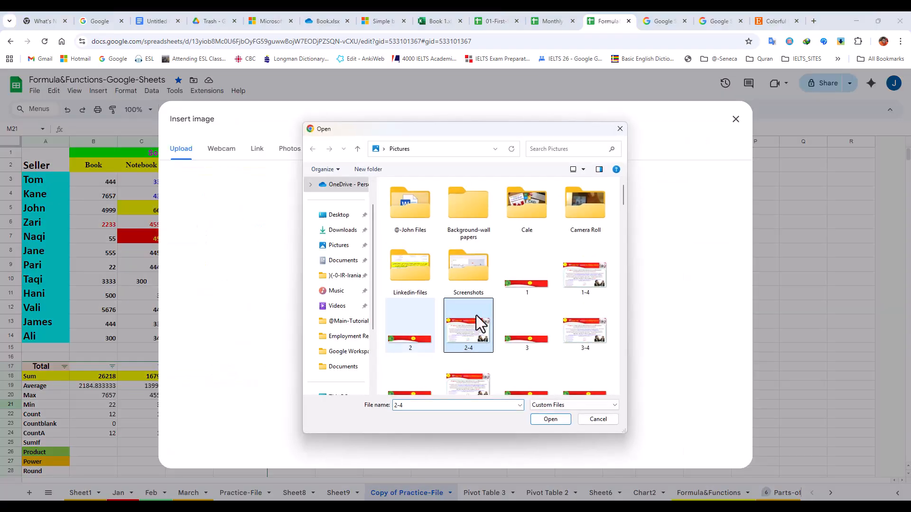
{"action": "scroll", "coordinate": [479, 326], "scroll_direction": "down", "scroll_amount": 5}
{"action": "left_click", "coordinate": [532, 351]}
{"action": "left_click", "coordinate": [551, 419]}
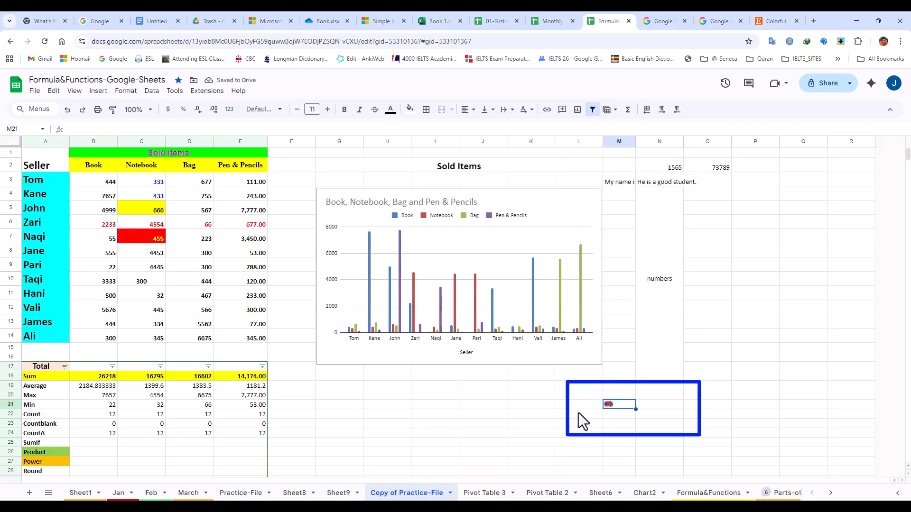
{"action": "left_click", "coordinate": [504, 424]}
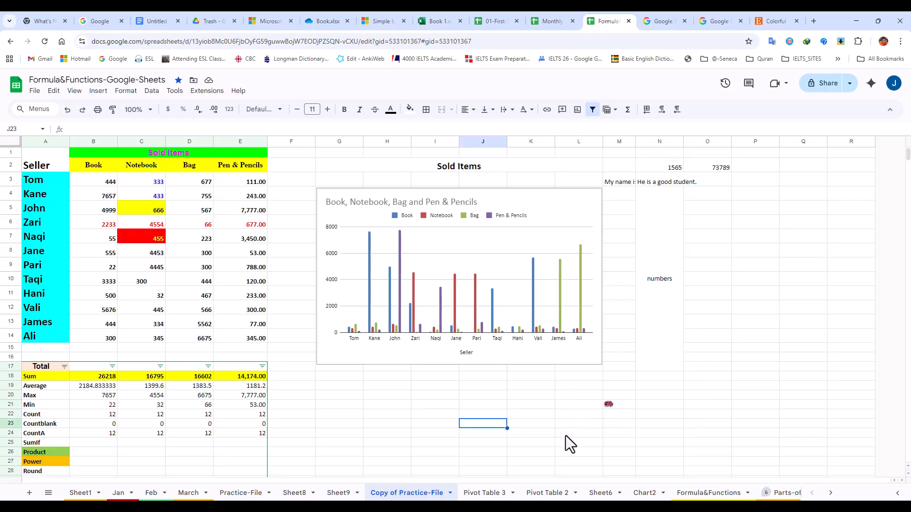
Insert the No Reply image from the Pictures folder over the cells, with J23 selected.
{"action": "left_click", "coordinate": [98, 91]}
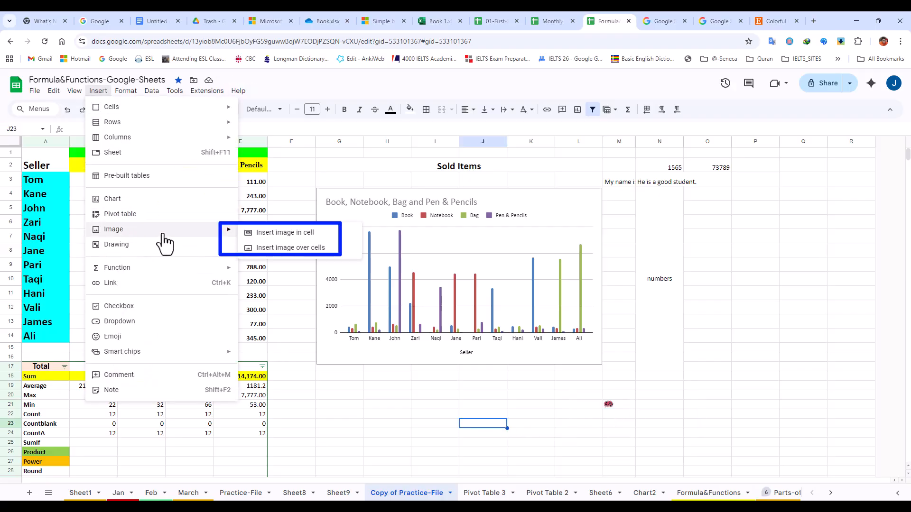
{"action": "left_click", "coordinate": [288, 251]}
{"action": "left_click", "coordinate": [454, 346]}
{"action": "left_click_drag", "start_coordinate": [620, 203], "coordinate": [630, 354]}
{"action": "left_click", "coordinate": [522, 332]}
{"action": "left_click", "coordinate": [549, 419]}
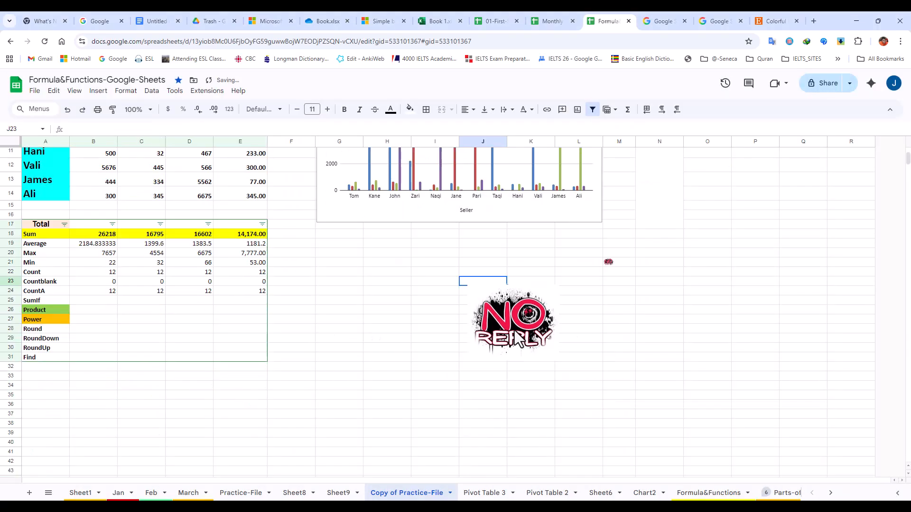
Enlarge the floating No Reply image slightly, view its options, and reposition it below the chart near columns K and L.
{"action": "left_click_drag", "start_coordinate": [514, 304], "coordinate": [409, 271]}
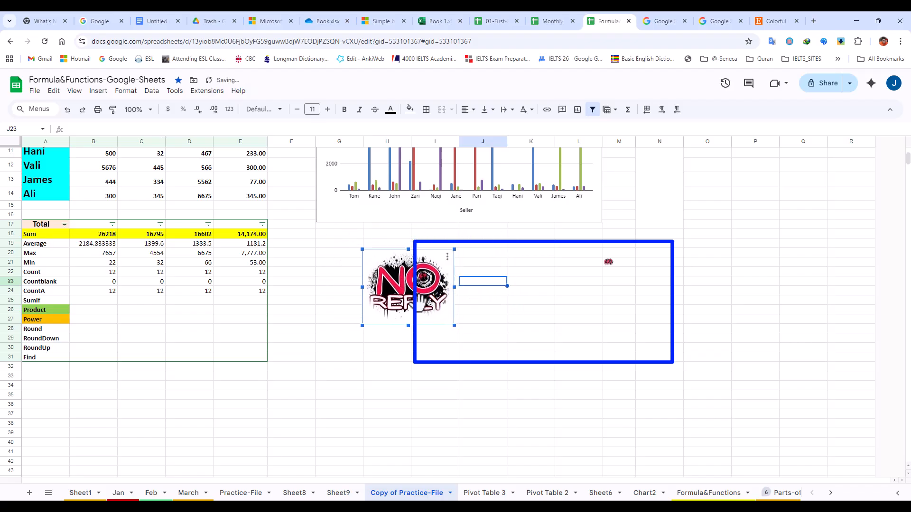
{"action": "mouse_move", "coordinate": [455, 251]}
{"action": "left_mouse_down"}
{"action": "mouse_move", "coordinate": [390, 302]}
{"action": "mouse_move", "coordinate": [463, 243]}
{"action": "left_mouse_up"}
{"action": "left_click", "coordinate": [456, 252]}
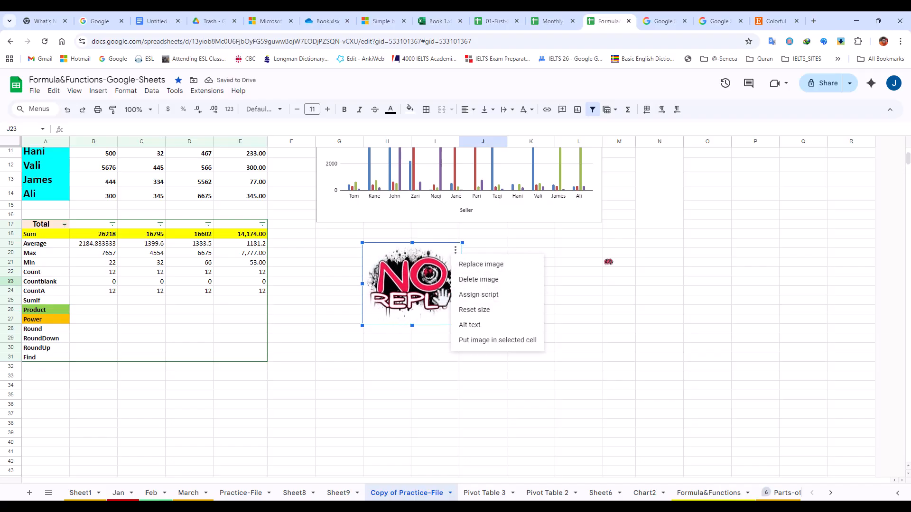
{"action": "left_click", "coordinate": [414, 293]}
{"action": "left_click_drag", "start_coordinate": [414, 293], "coordinate": [563, 338]}
Center the in-cell image horizontally in cell M21.
{"action": "left_click", "coordinate": [611, 264]}
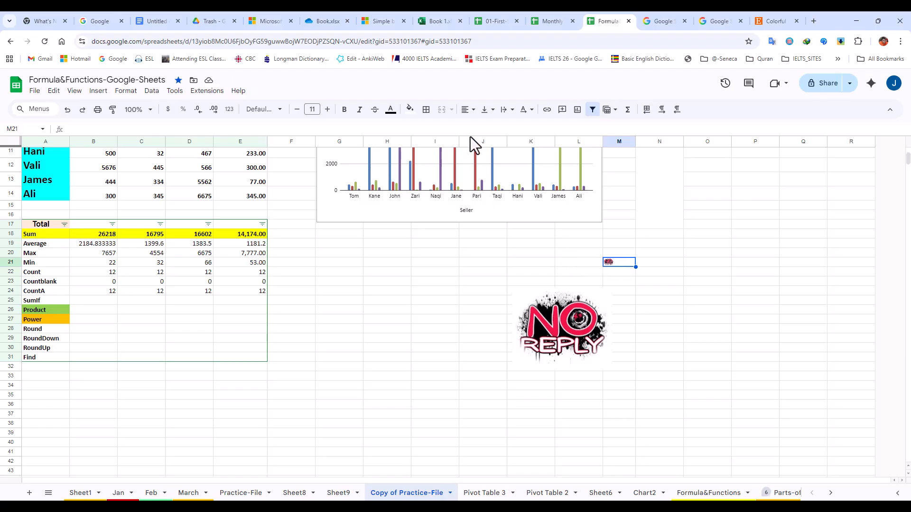
{"action": "left_click", "coordinate": [467, 110]}
{"action": "left_click", "coordinate": [480, 125]}
Merge cells M21:N24 around the in-cell image, and extend the merge to M21:O28 to enlarge it.
{"action": "left_click_drag", "start_coordinate": [631, 261], "coordinate": [682, 285]}
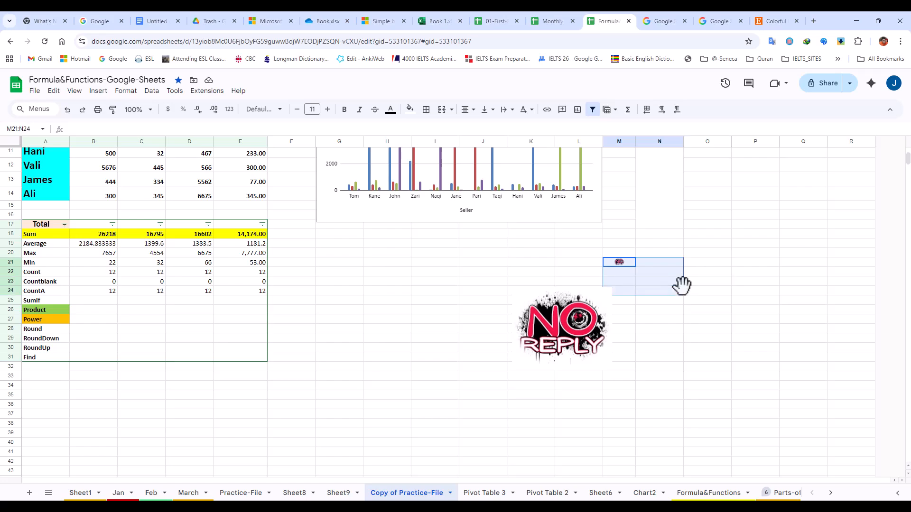
{"action": "left_click", "coordinate": [441, 109]}
{"action": "left_click", "coordinate": [694, 255]}
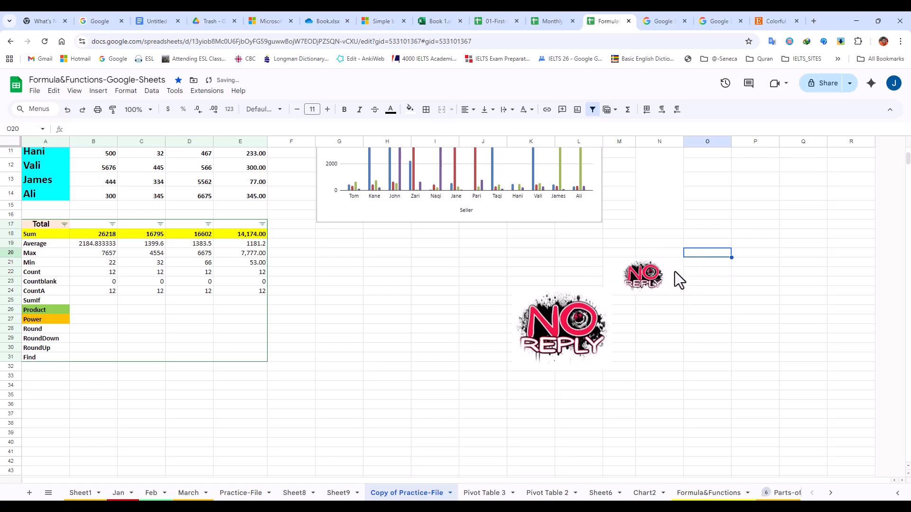
{"action": "left_click", "coordinate": [647, 274]}
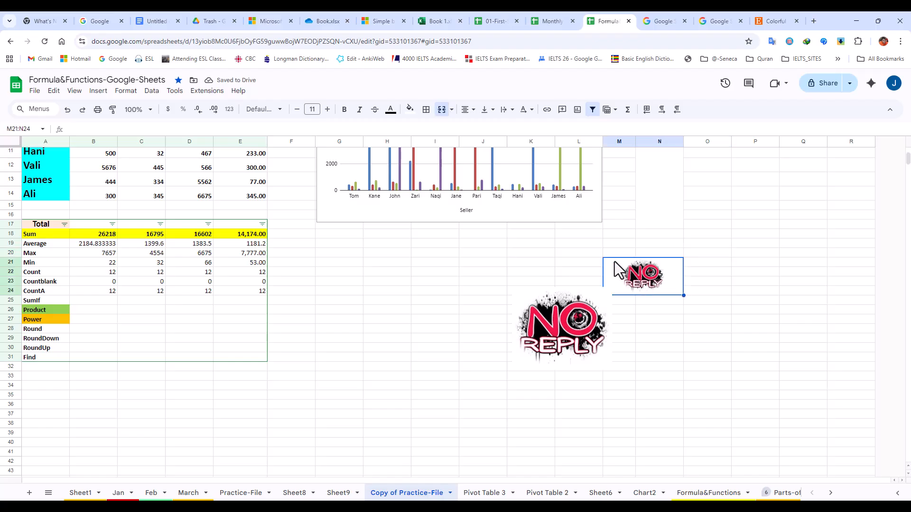
{"action": "left_click_drag", "start_coordinate": [642, 283], "coordinate": [724, 329]}
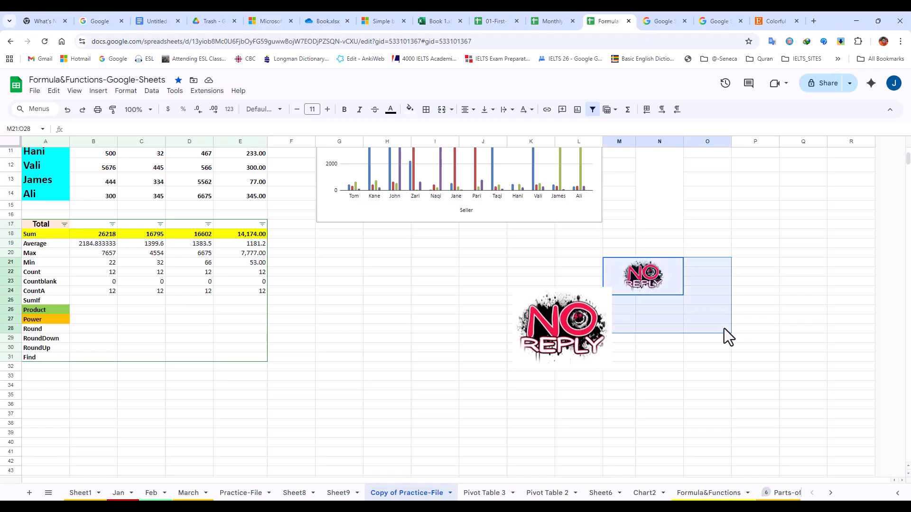
{"action": "left_click", "coordinate": [442, 109]}
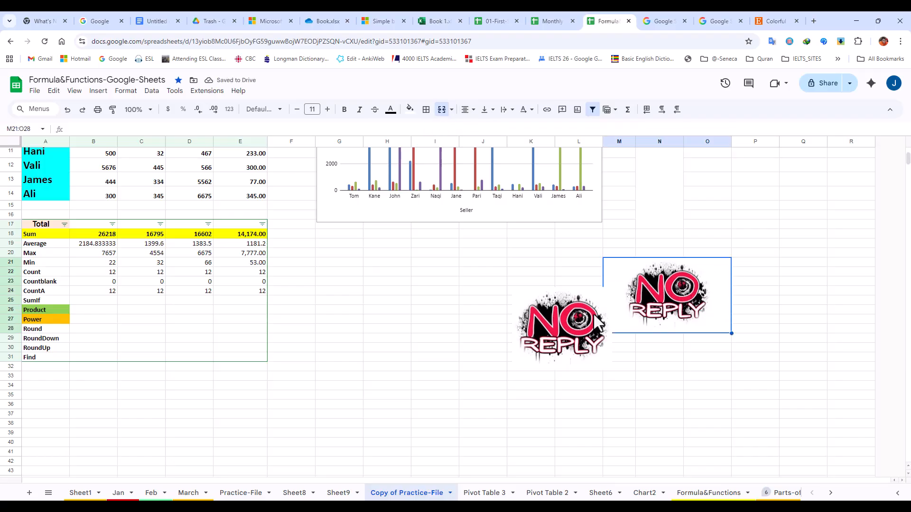
Move the floating No Reply image onto the upper-right corner of the Sold Items chart and shrink it to fit beside the legend.
{"action": "left_click", "coordinate": [605, 324]}
{"action": "left_click_drag", "start_coordinate": [581, 332], "coordinate": [382, 285]}
{"action": "scroll", "coordinate": [505, 353], "scroll_direction": "up", "scroll_amount": 3}
{"action": "left_click_drag", "start_coordinate": [385, 403], "coordinate": [554, 232]}
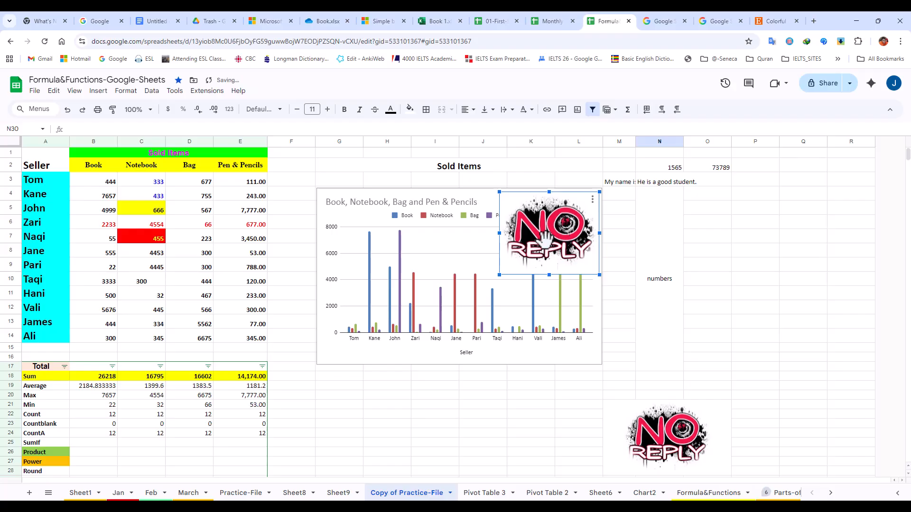
{"action": "left_click_drag", "start_coordinate": [497, 274], "coordinate": [551, 231]}
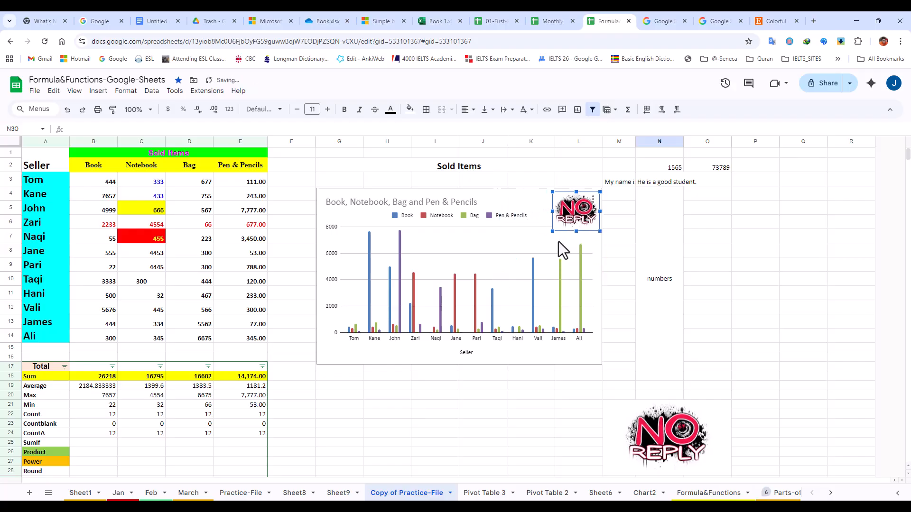
{"action": "left_click", "coordinate": [633, 222]}
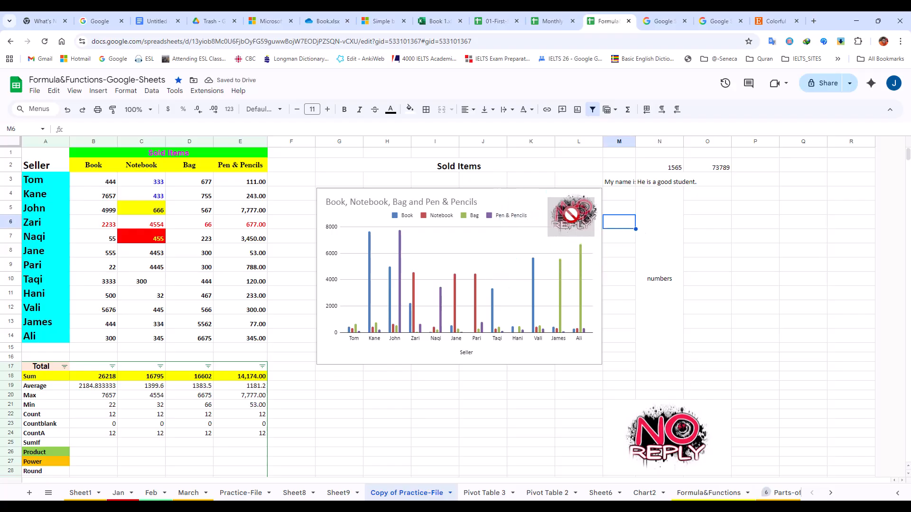
{"action": "left_click", "coordinate": [641, 218]}
{"action": "left_click", "coordinate": [635, 423]}
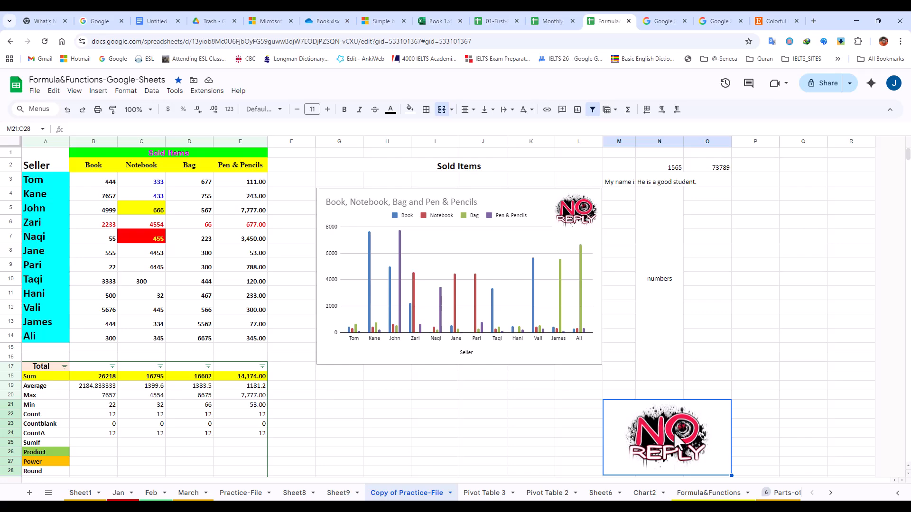
Insert the No Reply image inside cell A1 by uploading it from the computer.
{"action": "left_click", "coordinate": [45, 153]}
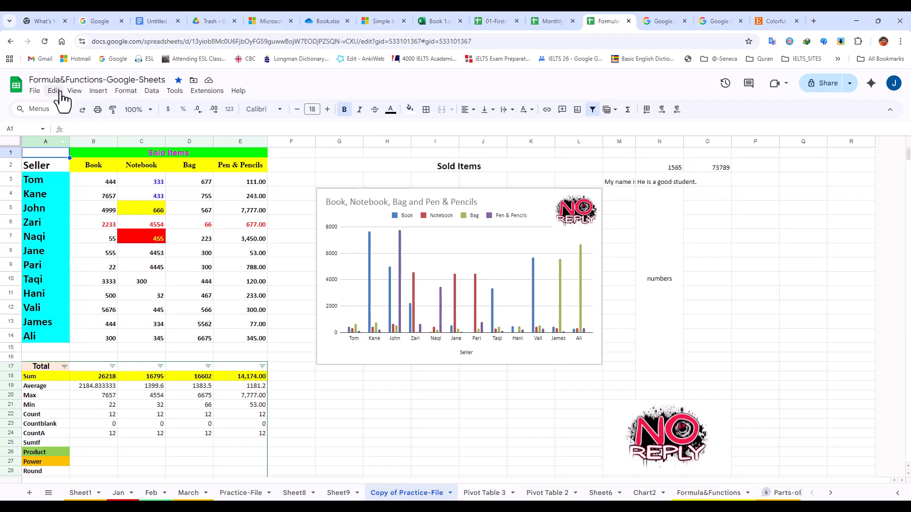
{"action": "left_click", "coordinate": [97, 91]}
{"action": "mouse_move", "coordinate": [152, 230]}
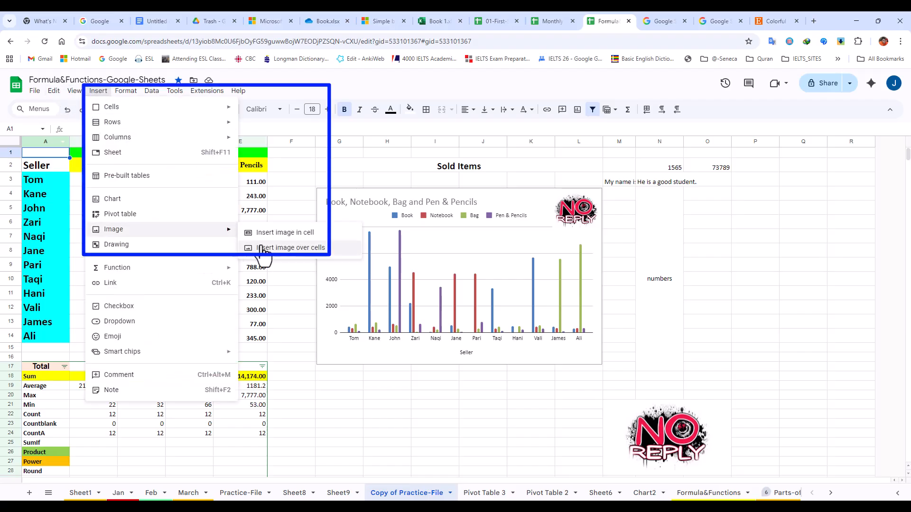
{"action": "left_click", "coordinate": [285, 235]}
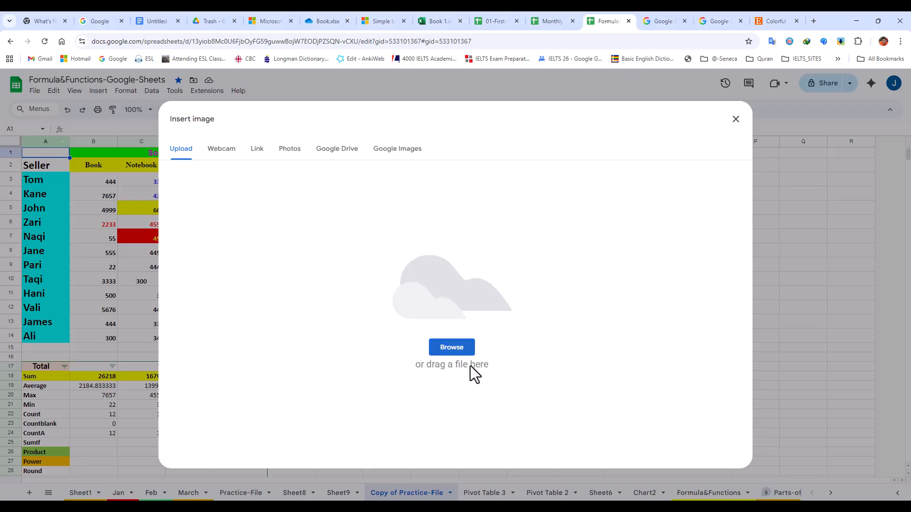
{"action": "left_click", "coordinate": [450, 347]}
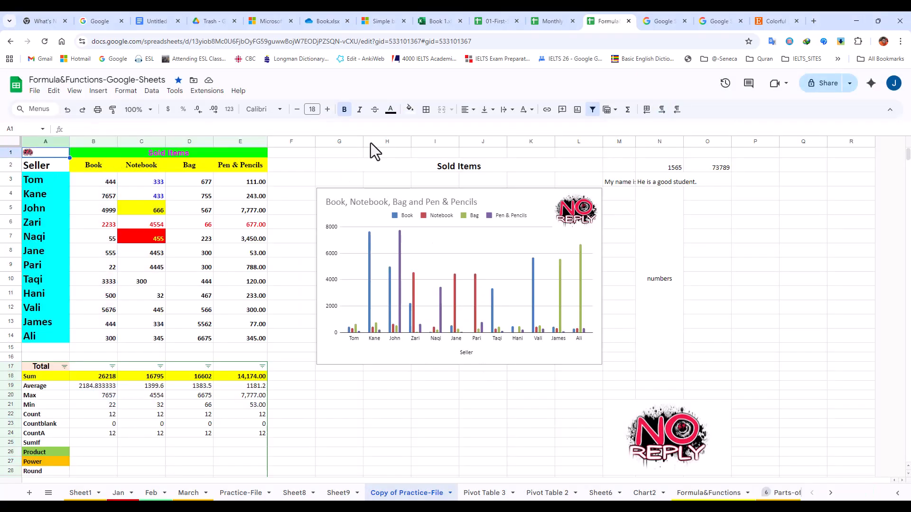
Align the image in cell A1 to the centre horizontally and the middle vertically.
{"action": "left_click", "coordinate": [467, 110]}
{"action": "left_click", "coordinate": [484, 128]}
{"action": "left_click", "coordinate": [485, 109]}
{"action": "left_click", "coordinate": [502, 128]}
Increase row 1's height to enlarge the image in A1, and move the floating No Reply image off the chart to columns M and N.
{"action": "left_click_drag", "start_coordinate": [11, 157], "coordinate": [14, 200]}
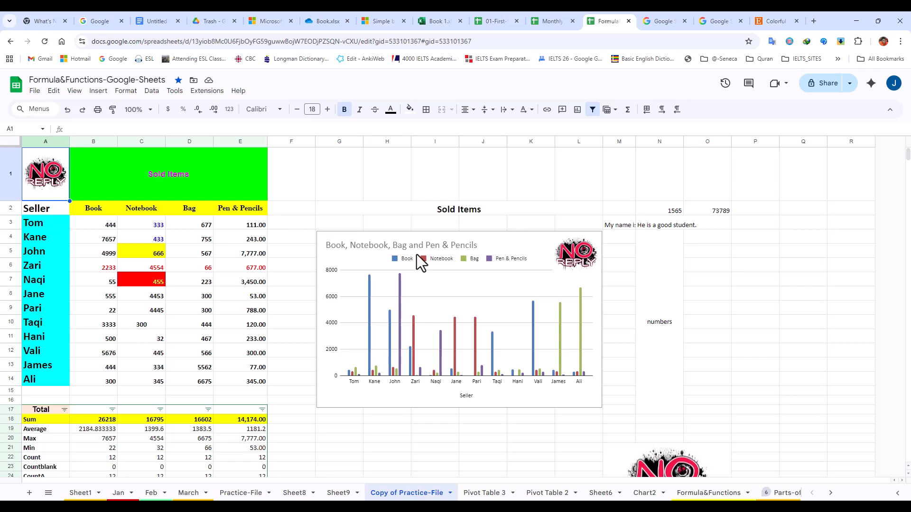
{"action": "left_click_drag", "start_coordinate": [565, 263], "coordinate": [551, 193]}
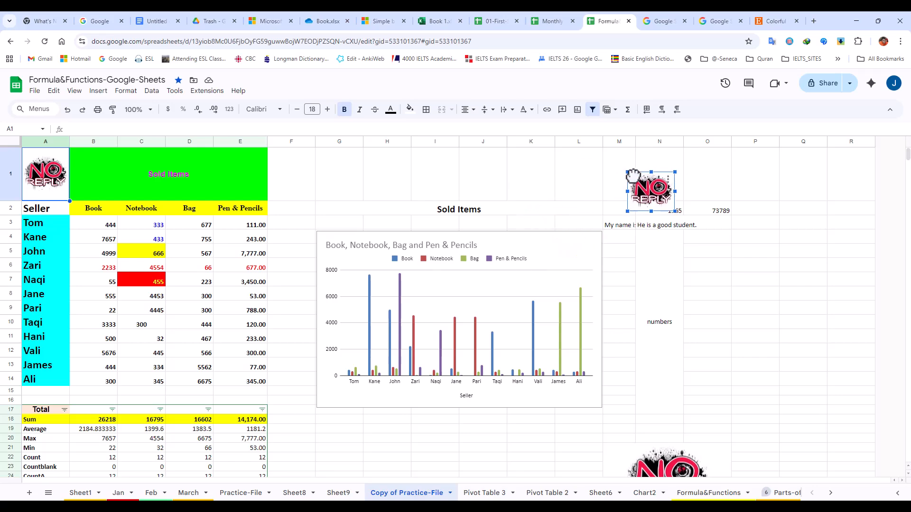
Insert a drawing containing a nearly horizontal magenta line, and save it to the sheet.
{"action": "left_click", "coordinate": [98, 90]}
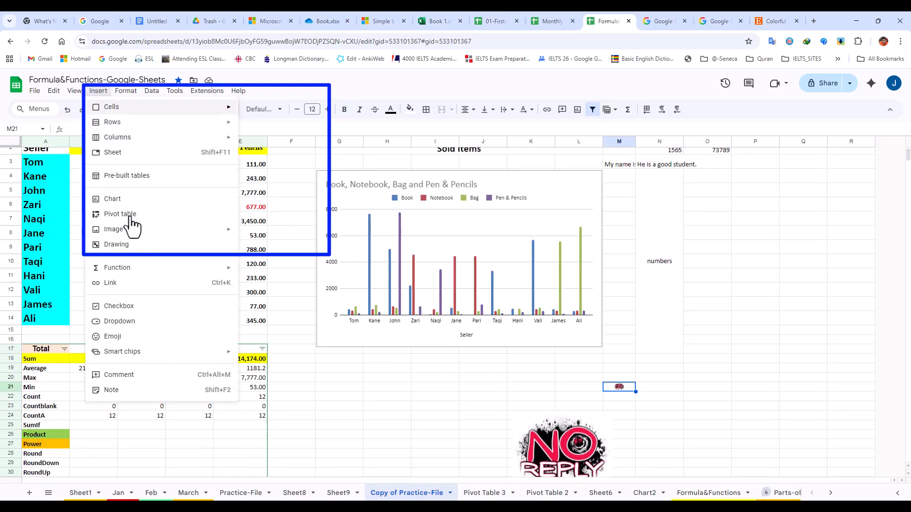
{"action": "left_click", "coordinate": [121, 245]}
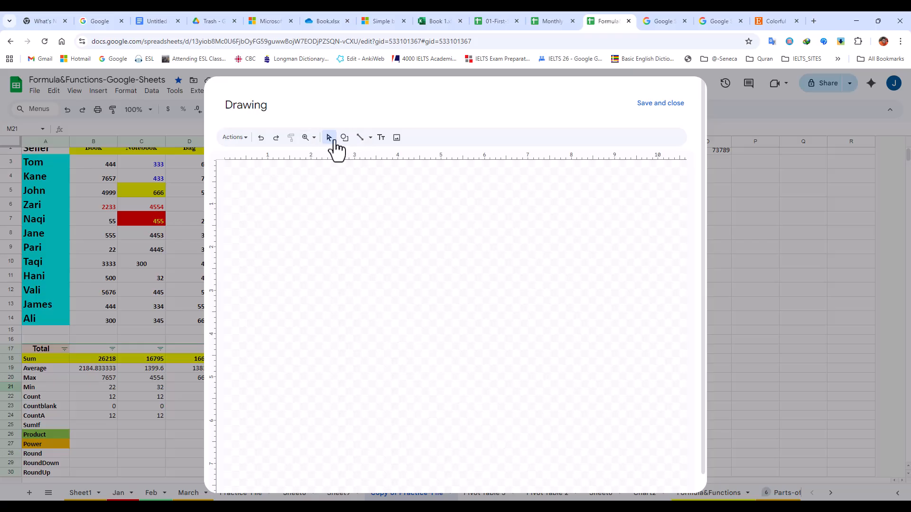
{"action": "left_click", "coordinate": [360, 138]}
{"action": "mouse_move", "coordinate": [327, 231]}
{"action": "left_mouse_down"}
{"action": "mouse_move", "coordinate": [565, 232]}
{"action": "mouse_move", "coordinate": [602, 221]}
{"action": "mouse_move", "coordinate": [588, 233]}
{"action": "mouse_move", "coordinate": [601, 233]}
{"action": "left_mouse_up"}
{"action": "left_click", "coordinate": [412, 138]}
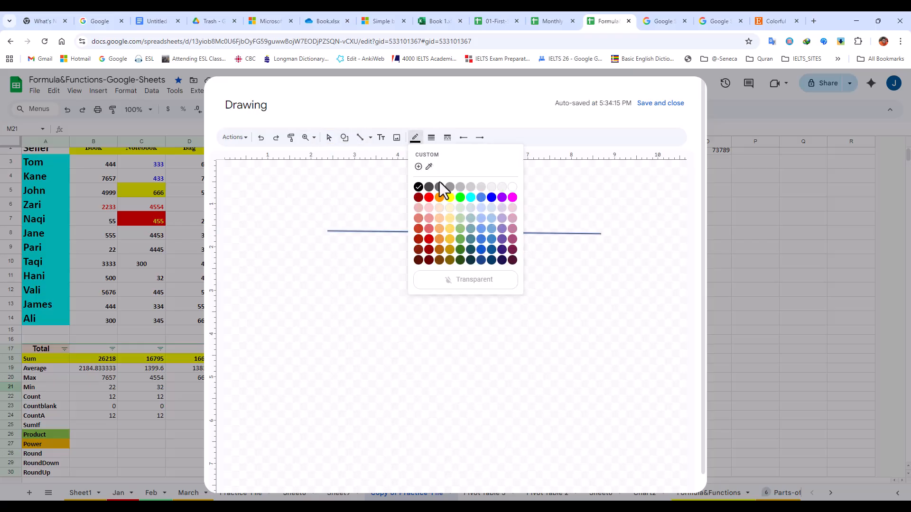
{"action": "left_click", "coordinate": [511, 197]}
{"action": "left_click", "coordinate": [660, 103]}
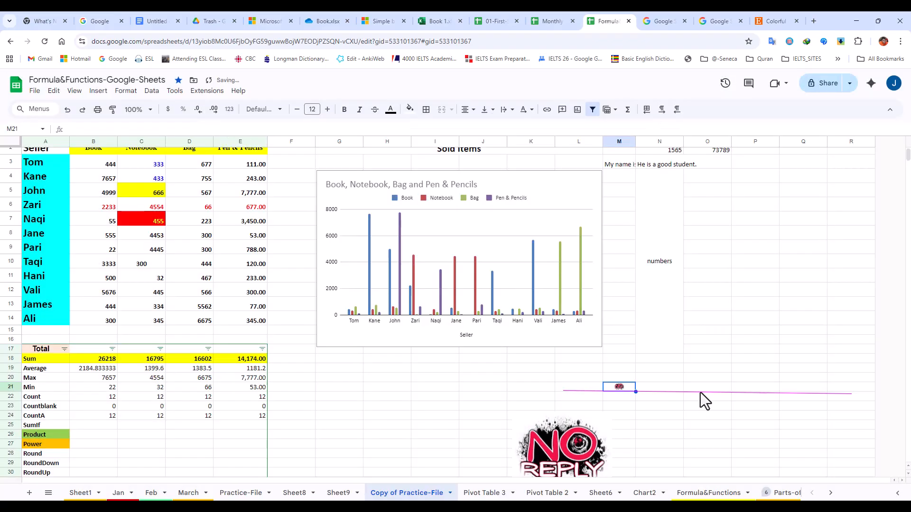
Move the magenta line drawing between the Naqi and Jane rows, spanning columns A to F.
{"action": "left_click", "coordinate": [654, 392]}
{"action": "mouse_move", "coordinate": [648, 393]}
{"action": "left_mouse_down"}
{"action": "mouse_move", "coordinate": [393, 404]}
{"action": "mouse_move", "coordinate": [380, 373]}
{"action": "mouse_move", "coordinate": [427, 209]}
{"action": "mouse_move", "coordinate": [435, 230]}
{"action": "mouse_move", "coordinate": [118, 228]}
{"action": "left_mouse_up"}
{"action": "left_click", "coordinate": [625, 234]}
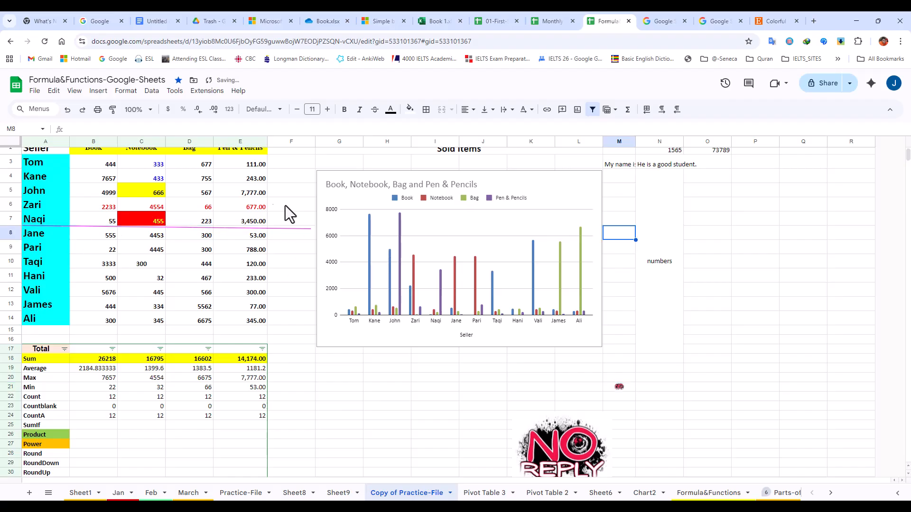
Reopen the line drawing for editing and shorten the line from its right end.
{"action": "left_click", "coordinate": [274, 228]}
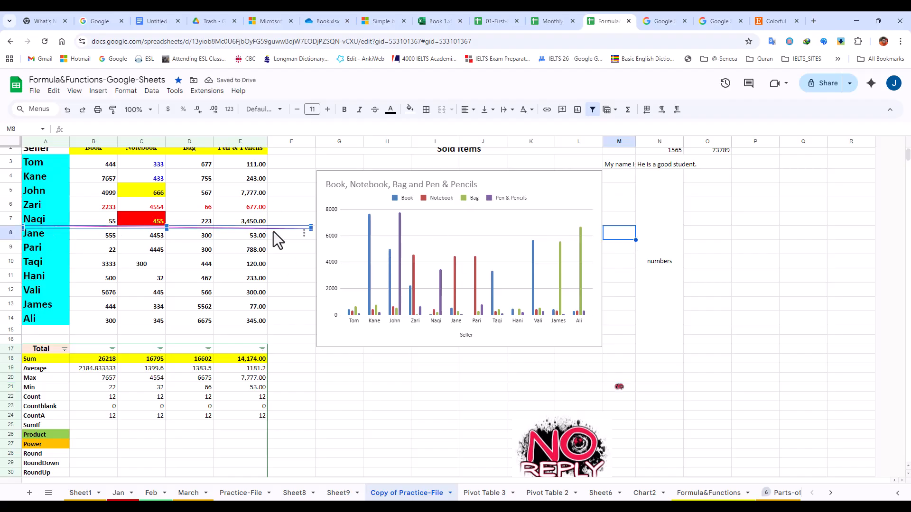
{"action": "double_click", "coordinate": [273, 231]}
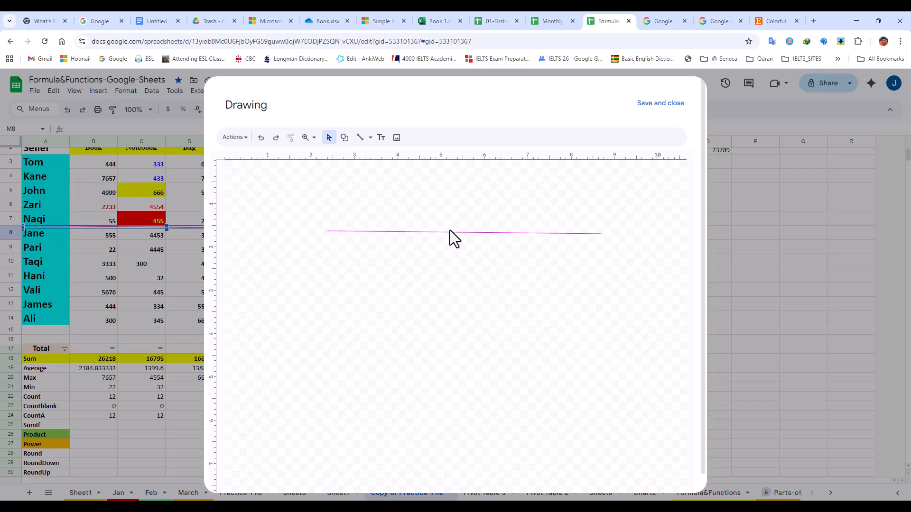
{"action": "left_click", "coordinate": [586, 234]}
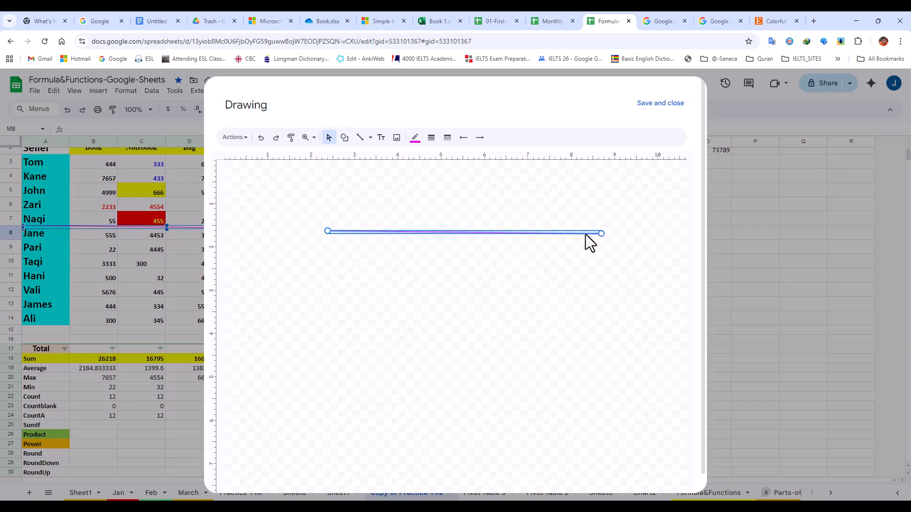
{"action": "left_click_drag", "start_coordinate": [601, 234], "coordinate": [500, 228]}
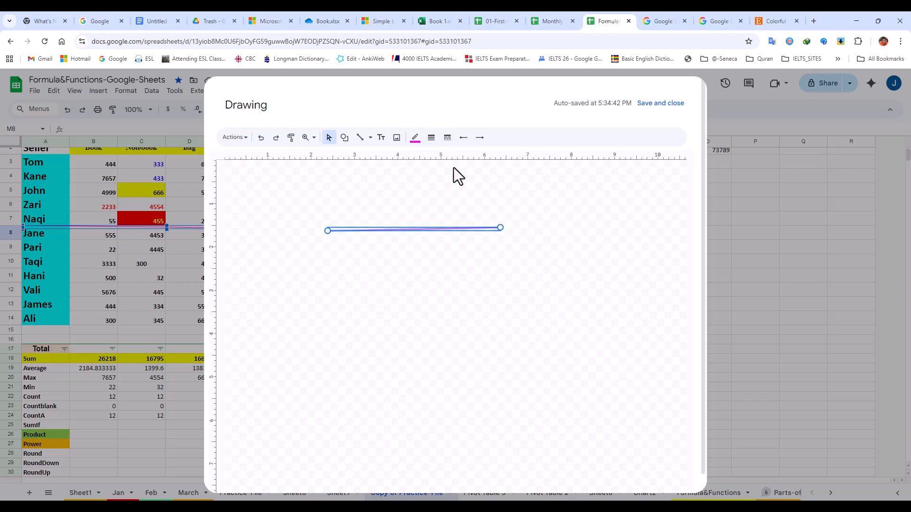
Set the line's colour to dark gray and its weight to 24px, and save the drawing.
{"action": "left_click", "coordinate": [415, 137]}
{"action": "left_click", "coordinate": [434, 189]}
{"action": "left_click", "coordinate": [431, 137]}
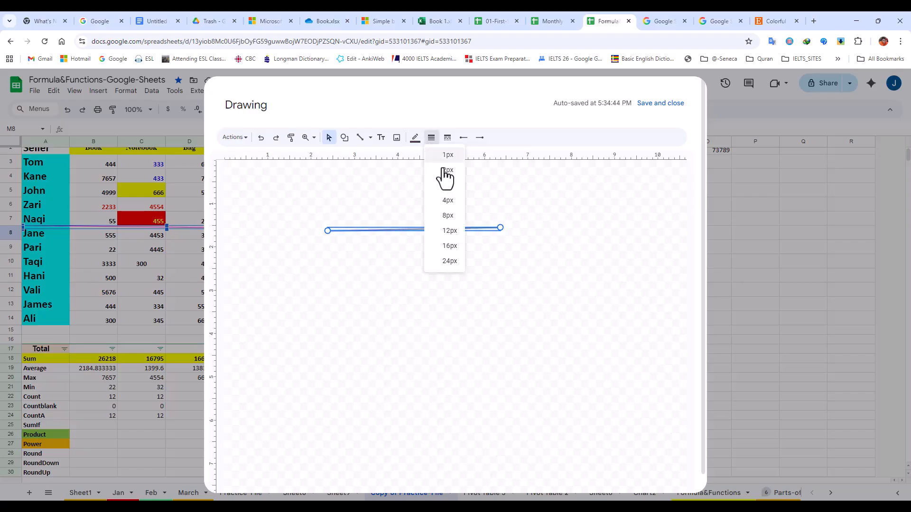
{"action": "left_click", "coordinate": [451, 268]}
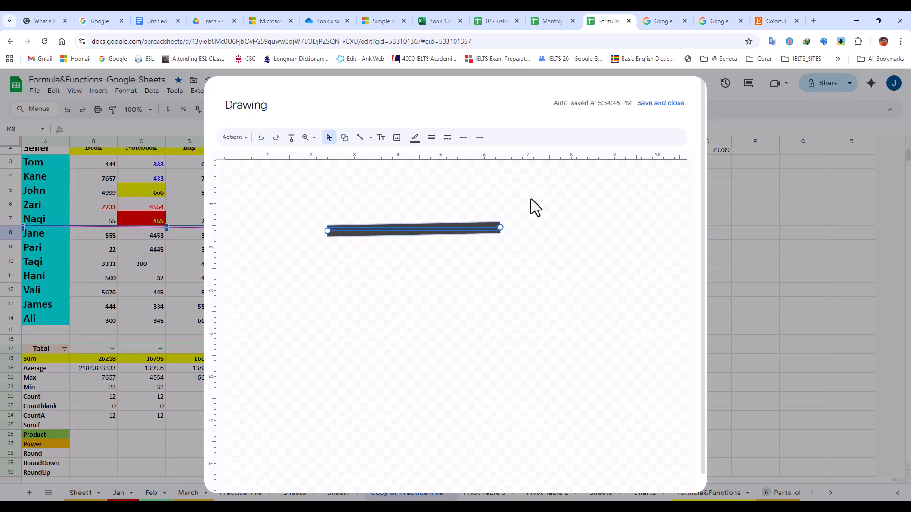
{"action": "left_click", "coordinate": [659, 104]}
Reopen the line drawing and add a large wavy flowchart shape below the dark line.
{"action": "double_click", "coordinate": [160, 227]}
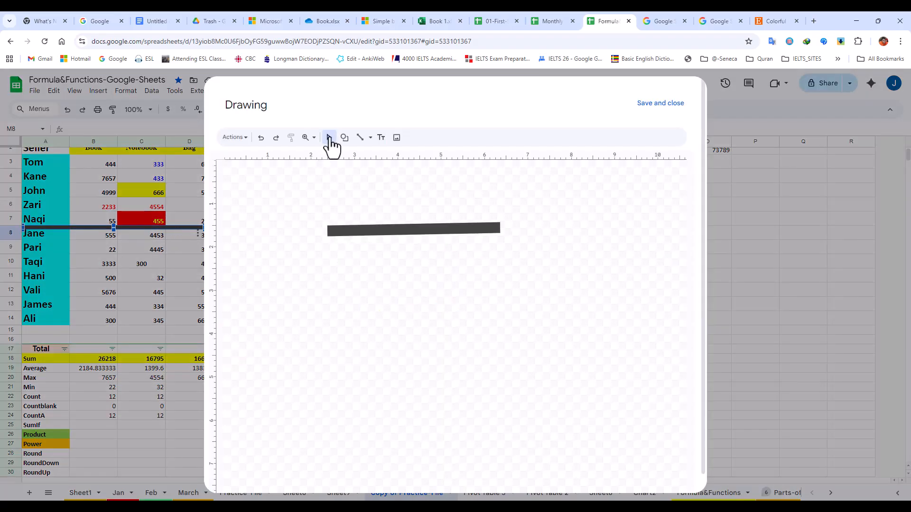
{"action": "left_click", "coordinate": [345, 138]}
{"action": "mouse_move", "coordinate": [382, 156]}
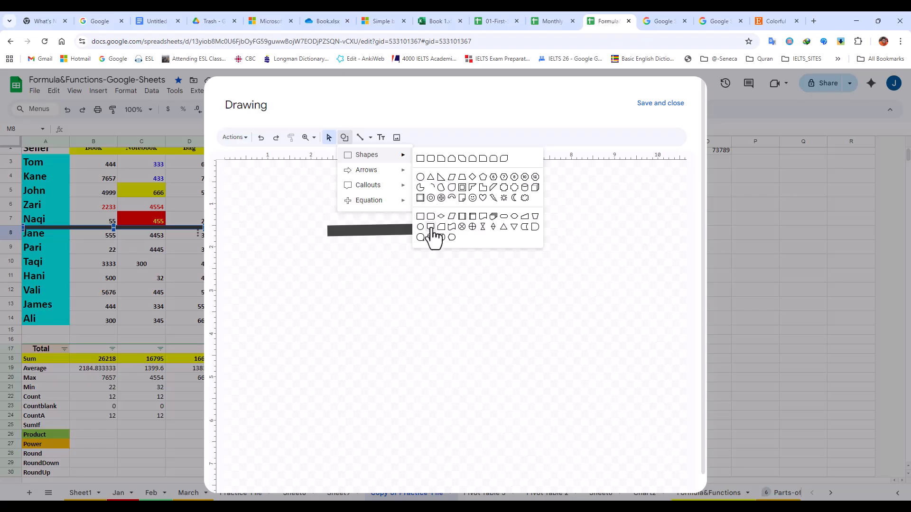
{"action": "left_click", "coordinate": [451, 227]}
{"action": "left_click_drag", "start_coordinate": [418, 262], "coordinate": [623, 415]}
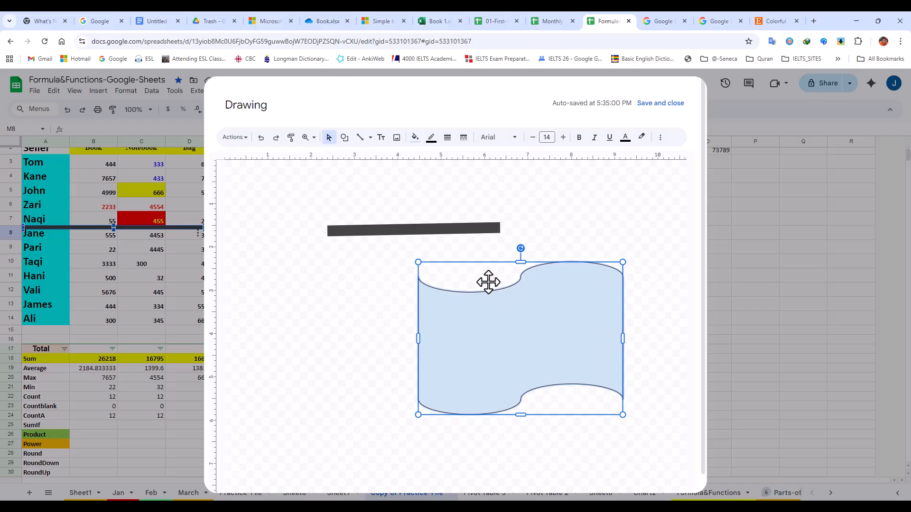
Add a text box reading "test" on top of the wavy shape and narrow the box.
{"action": "left_click", "coordinate": [380, 138]}
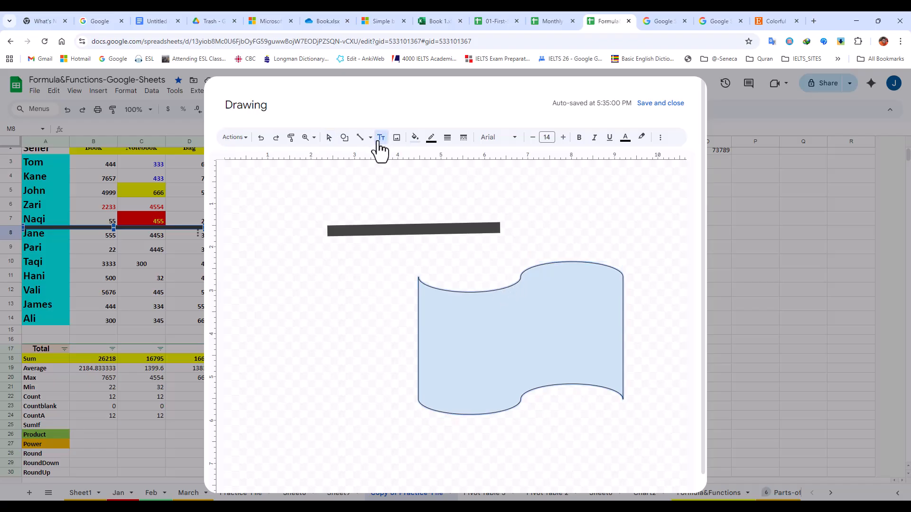
{"action": "left_click", "coordinate": [485, 336]}
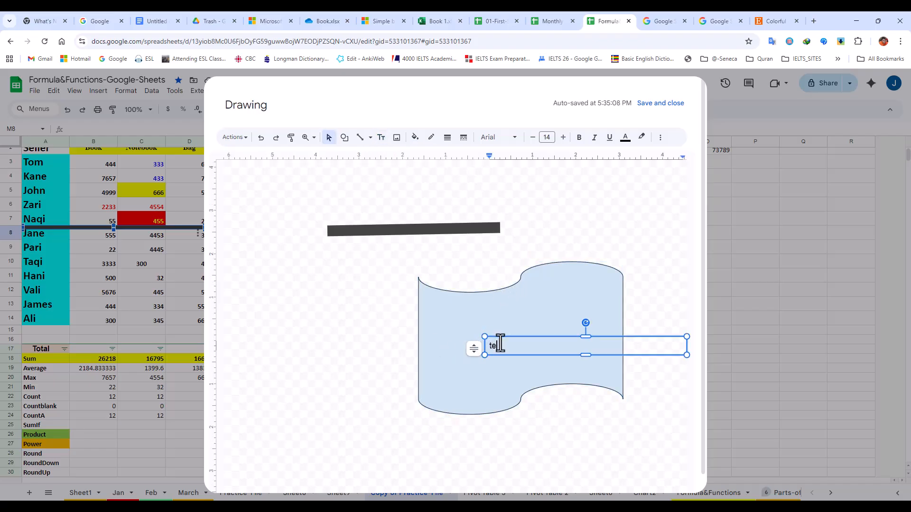
{"action": "type", "text": "test"}
{"action": "left_click_drag", "start_coordinate": [618, 351], "coordinate": [537, 355]}
{"action": "left_click", "coordinate": [635, 307]}
Delete the dark line from the drawing and save the drawing to the sheet.
{"action": "left_click", "coordinate": [480, 229]}
{"action": "key", "text": "Delete"}
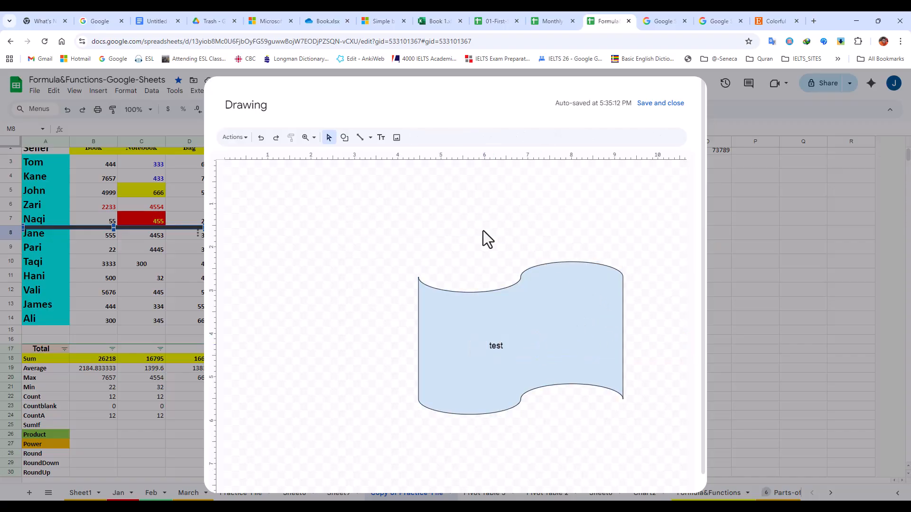
{"action": "left_click", "coordinate": [658, 104]}
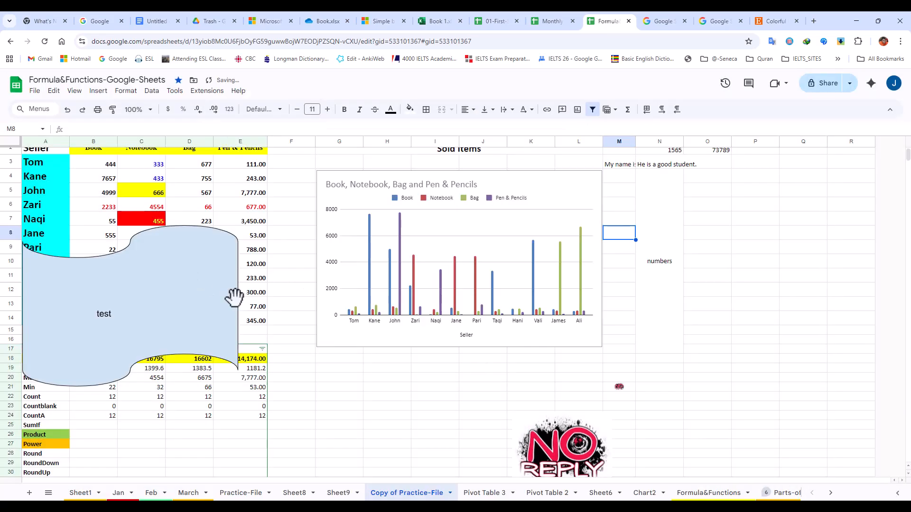
Move the "test" drawing off the sales data to columns N to R, and shrink it to less than half its width.
{"action": "mouse_move", "coordinate": [195, 290]}
{"action": "left_mouse_down"}
{"action": "mouse_move", "coordinate": [832, 254]}
{"action": "mouse_move", "coordinate": [832, 272]}
{"action": "left_mouse_up"}
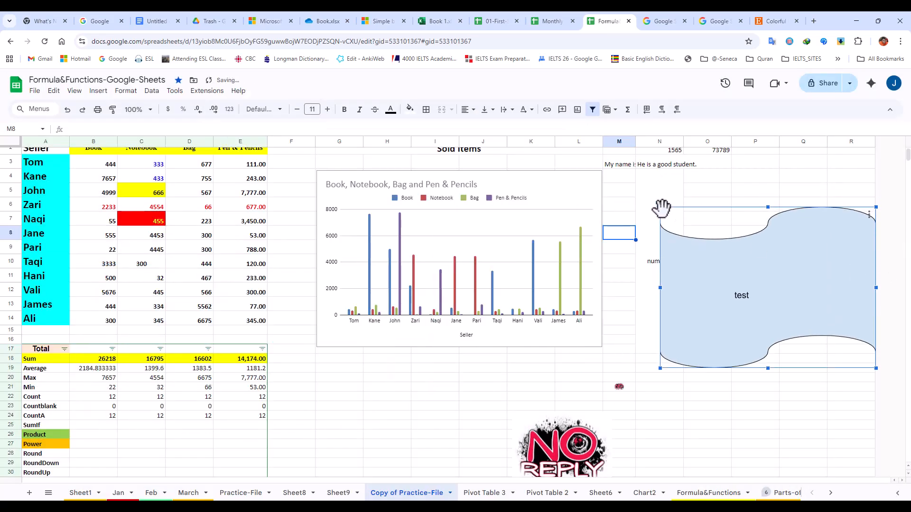
{"action": "left_click_drag", "start_coordinate": [660, 208], "coordinate": [780, 297]}
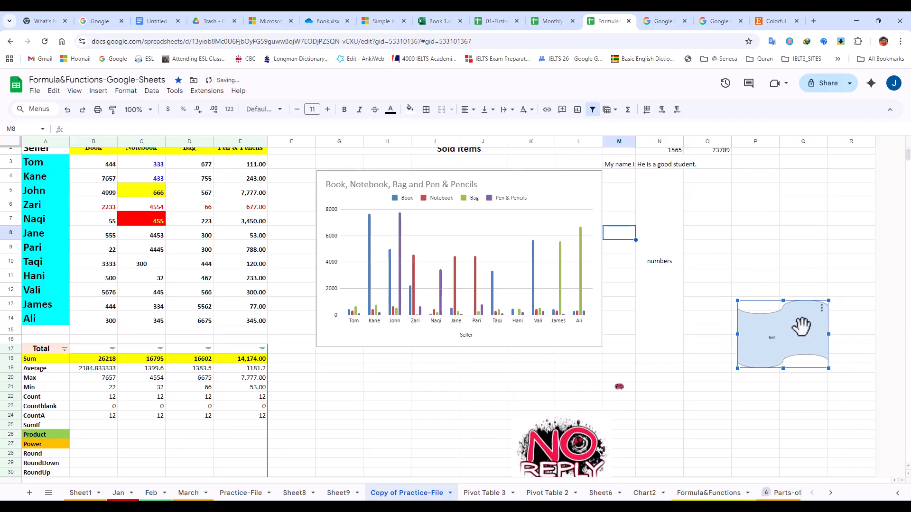
Fill the wavy shape in the "test" drawing with red, save it, and resize the drawing to fit around columns P to R.
{"action": "double_click", "coordinate": [804, 332]}
{"action": "left_click", "coordinate": [566, 274]}
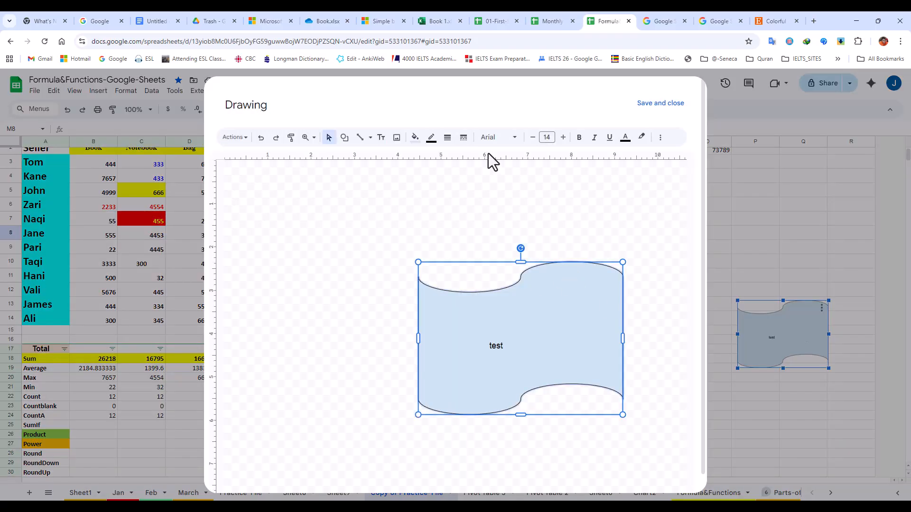
{"action": "left_click", "coordinate": [414, 137]}
{"action": "left_click", "coordinate": [425, 214]}
{"action": "left_click", "coordinate": [646, 105]}
{"action": "left_click", "coordinate": [762, 342]}
{"action": "mouse_move", "coordinate": [642, 301]}
{"action": "left_mouse_down"}
{"action": "mouse_move", "coordinate": [748, 378]}
{"action": "mouse_move", "coordinate": [756, 315]}
{"action": "left_mouse_up"}
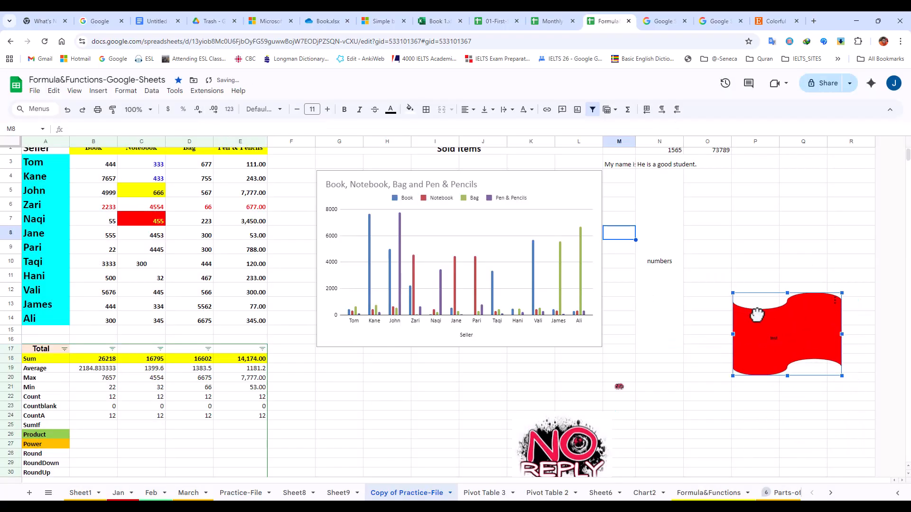
Insert a dropdown in cell H19 with Option 1 and Option 2, preview its choices, and close the data validation rules.
{"action": "left_click", "coordinate": [98, 91]}
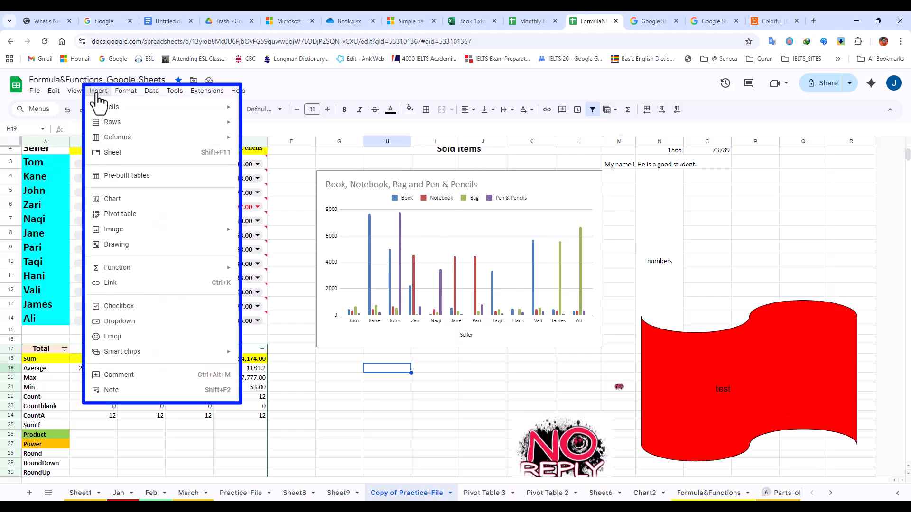
{"action": "left_click", "coordinate": [117, 320]}
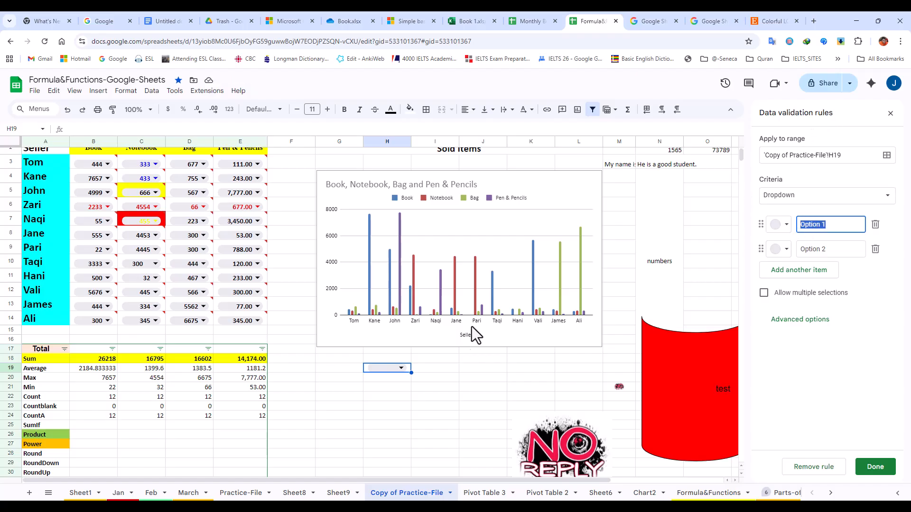
{"action": "left_click", "coordinate": [399, 368]}
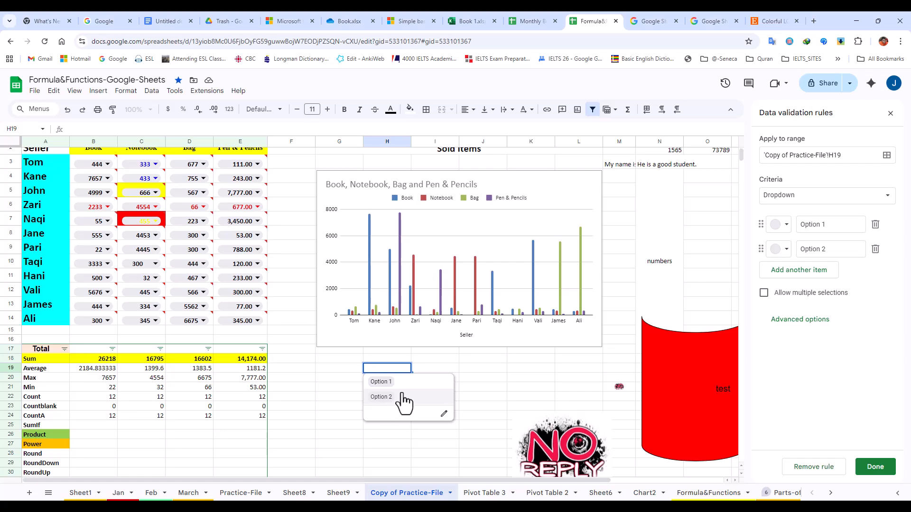
{"action": "left_click", "coordinate": [827, 249]}
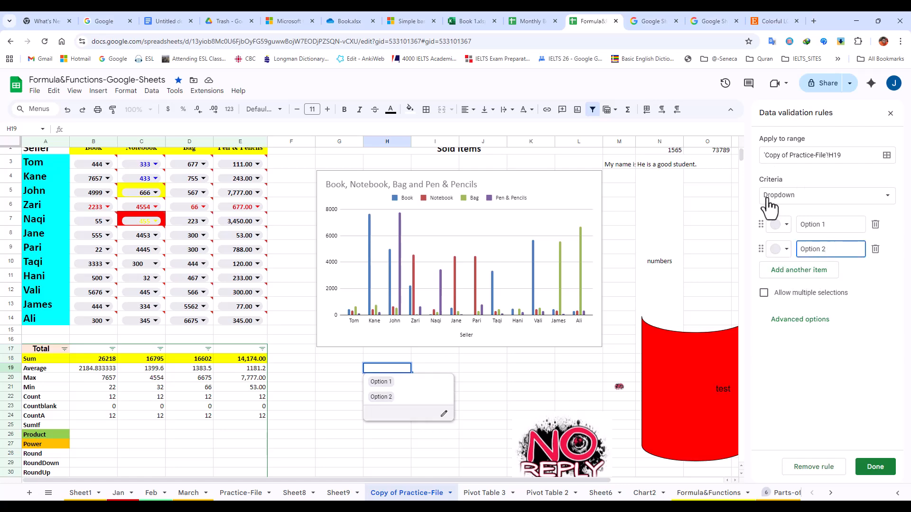
{"action": "left_click", "coordinate": [890, 115]}
Insert the smiling face with hearts emoji into cell H19.
{"action": "left_click", "coordinate": [99, 91]}
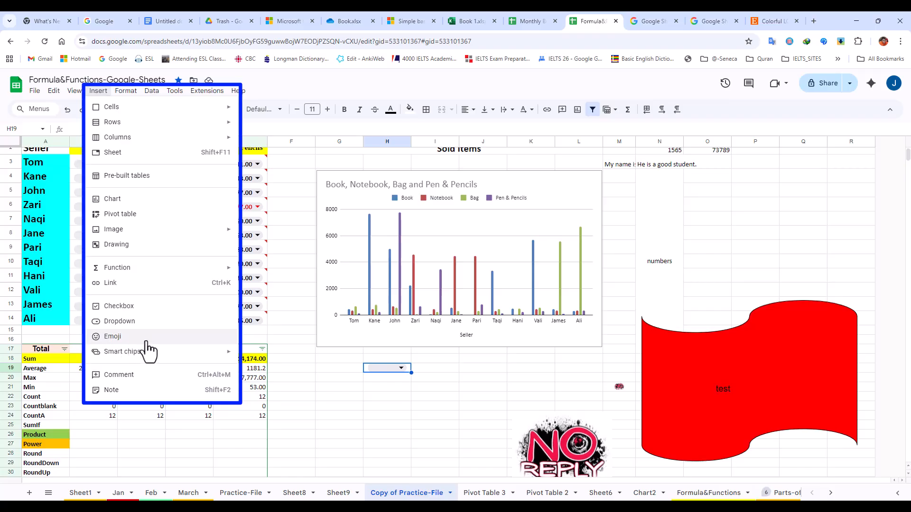
{"action": "left_click", "coordinate": [139, 337]}
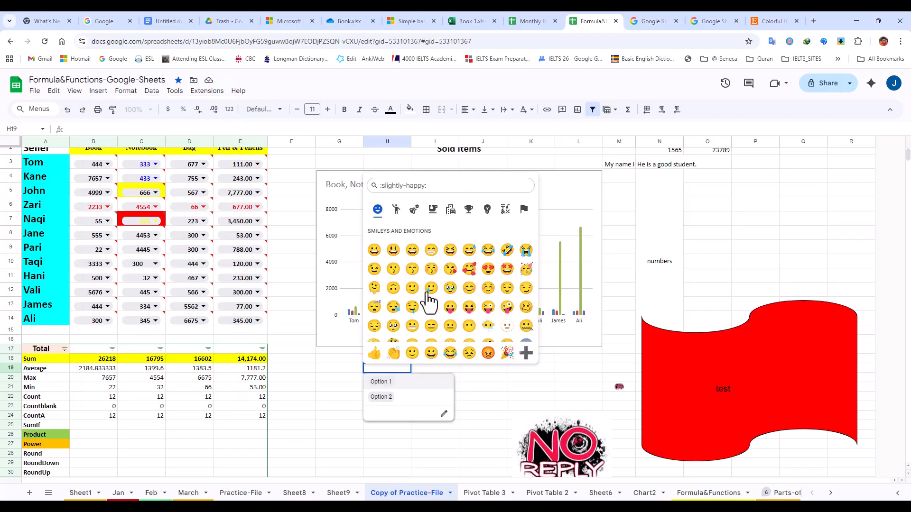
{"action": "left_click", "coordinate": [468, 269]}
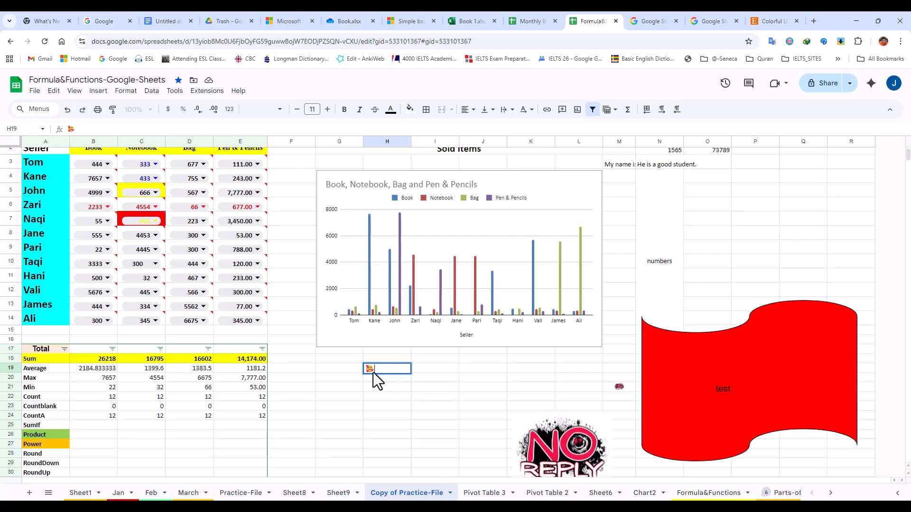
Confirm the emoji in cell H19 and enlarge it to font size 43.
{"action": "left_click", "coordinate": [386, 378]}
{"action": "left_click", "coordinate": [388, 365]}
{"action": "left_click", "coordinate": [387, 359]}
{"action": "left_click", "coordinate": [382, 369]}
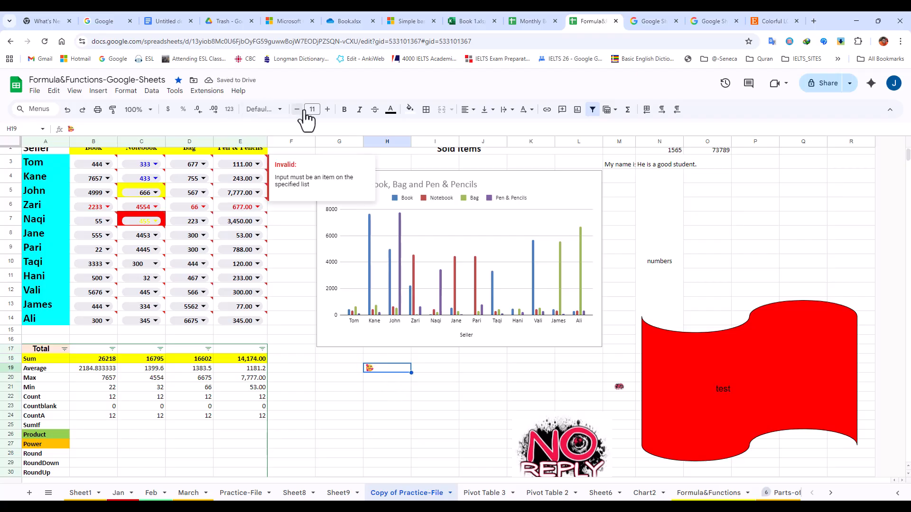
{"action": "left_click", "coordinate": [327, 112]}
{"action": "left_click", "coordinate": [327, 112]}
{"action": "left_click", "coordinate": [327, 111]}
{"action": "left_click", "coordinate": [327, 112]}
{"action": "left_click", "coordinate": [327, 109]}
{"action": "left_click", "coordinate": [327, 110]}
{"action": "left_click", "coordinate": [326, 109]}
{"action": "left_click", "coordinate": [327, 110]}
{"action": "left_click", "coordinate": [327, 110]}
{"action": "left_click", "coordinate": [327, 111]}
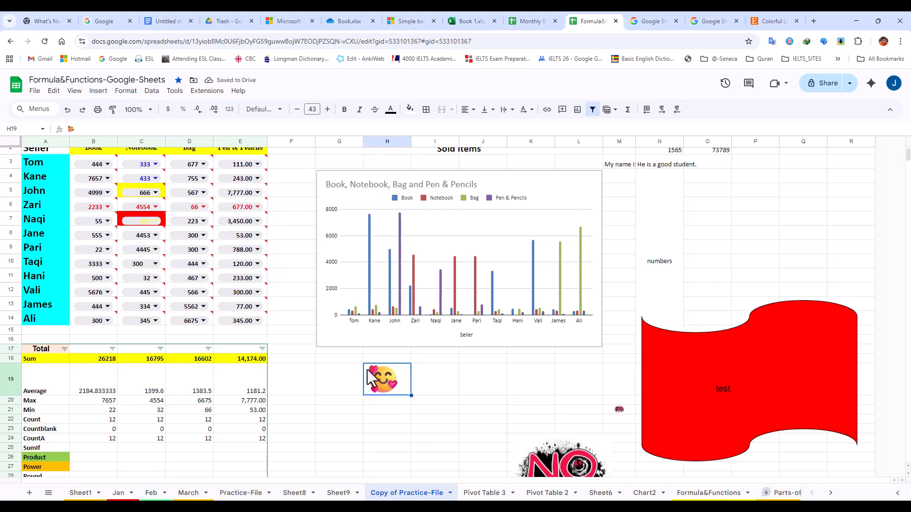
Insert a people smart chip for the first suggested contact in cell H21.
{"action": "key", "text": "Down"}
{"action": "key", "text": "Down"}
{"action": "left_click", "coordinate": [98, 90]}
{"action": "mouse_move", "coordinate": [127, 354]}
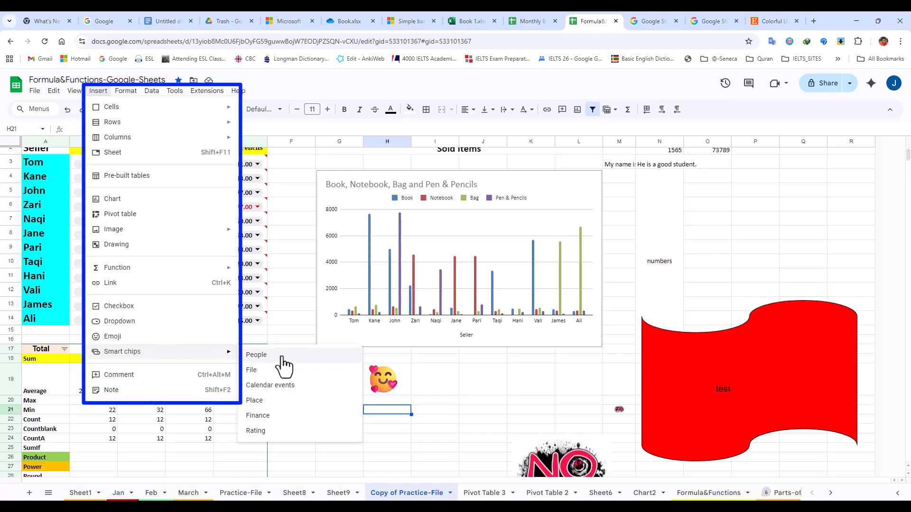
{"action": "left_click", "coordinate": [264, 356]}
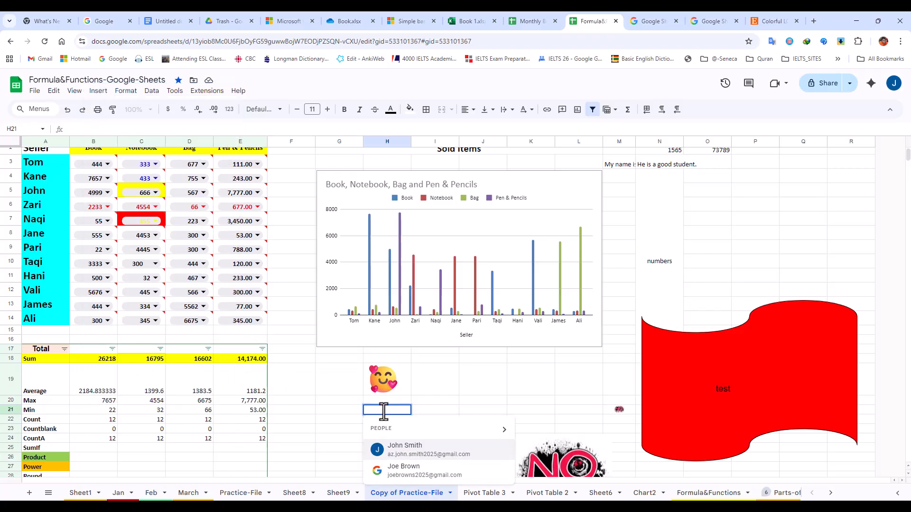
{"action": "left_click", "coordinate": [396, 448]}
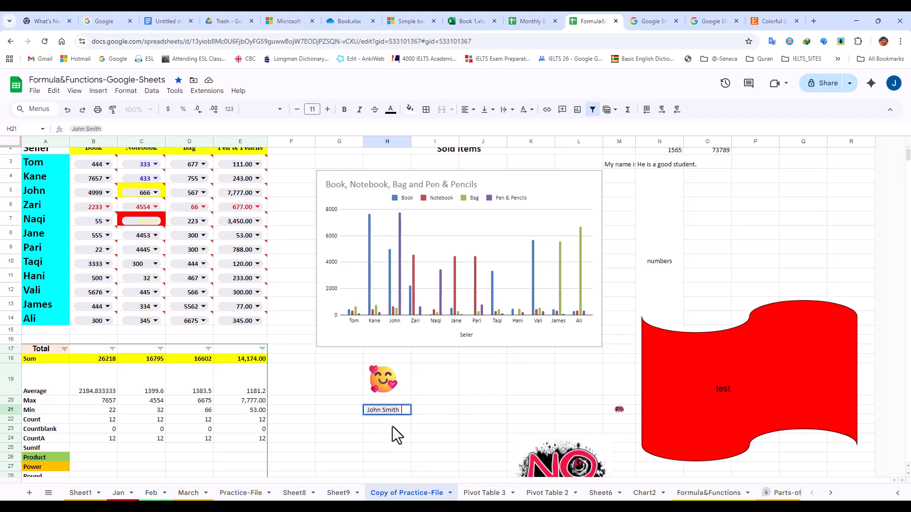
{"action": "left_click", "coordinate": [423, 411]}
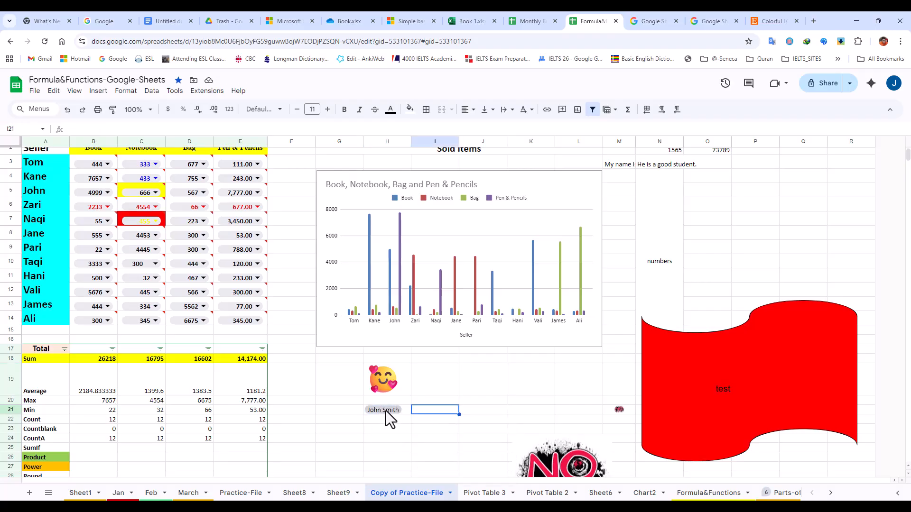
Insert a file smart chip linking to the Monthly Budget-A.Z-2025 spreadsheet in cell I19.
{"action": "left_click", "coordinate": [412, 393]}
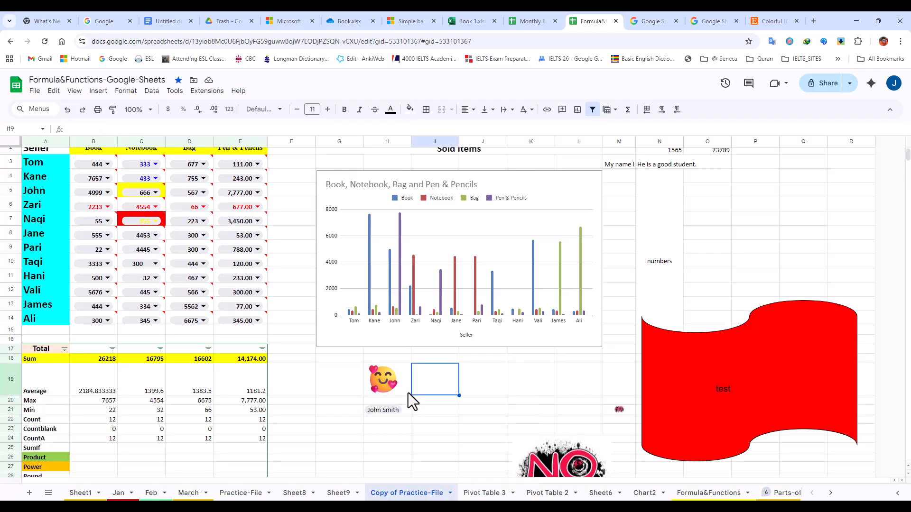
{"action": "left_click", "coordinate": [100, 91]}
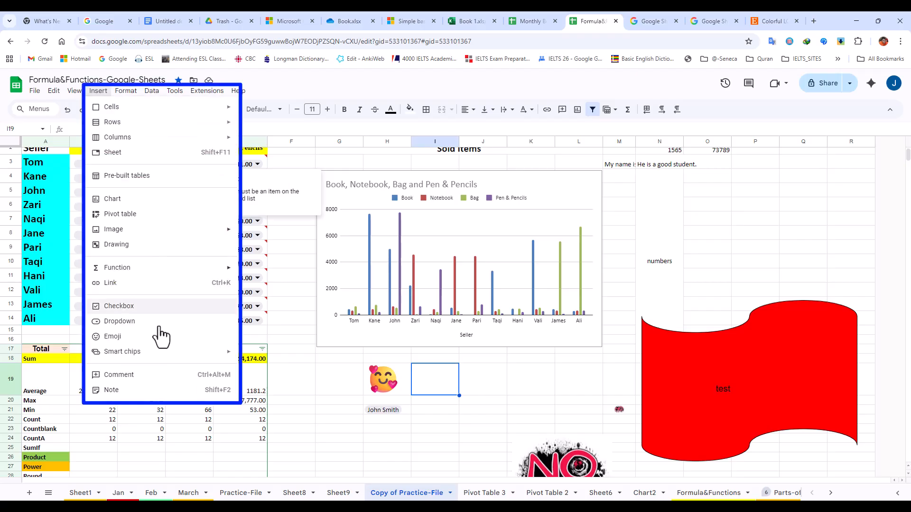
{"action": "mouse_move", "coordinate": [161, 352]}
{"action": "left_click", "coordinate": [252, 370]}
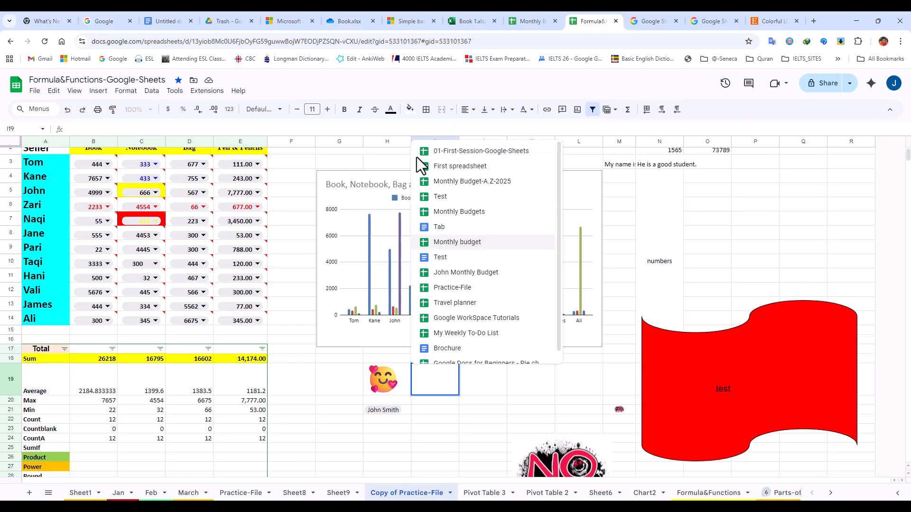
{"action": "left_click", "coordinate": [460, 181]}
{"action": "left_click", "coordinate": [514, 381]}
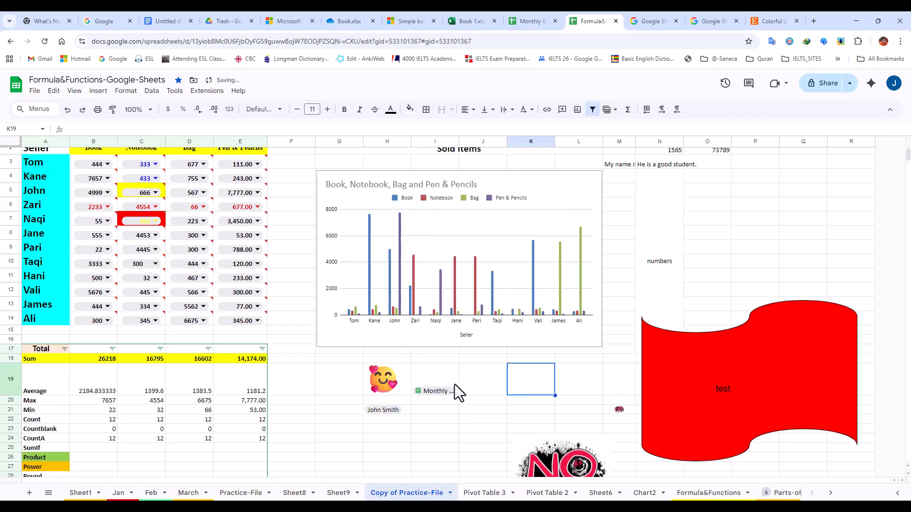
{"action": "left_click", "coordinate": [439, 392]}
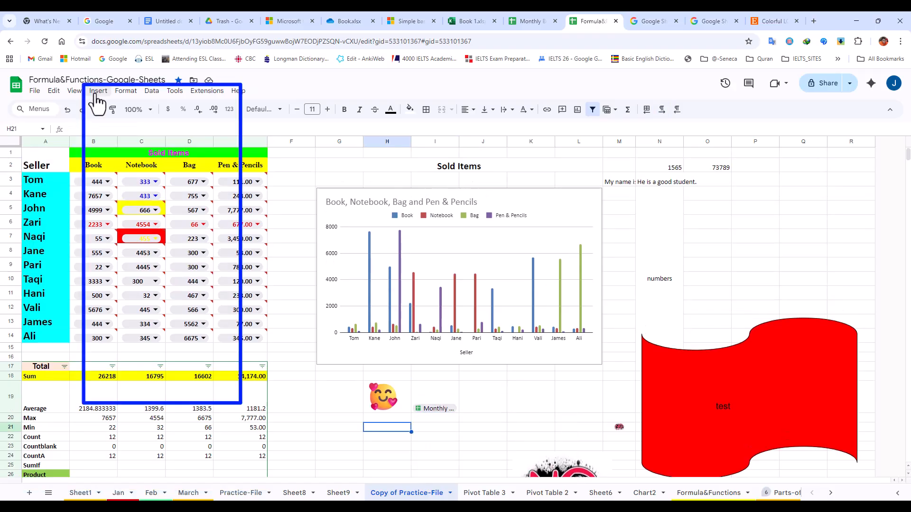
Add a note reading "test" to cell H21 and view it on the cell.
{"action": "left_click", "coordinate": [97, 91]}
{"action": "mouse_move", "coordinate": [148, 354]}
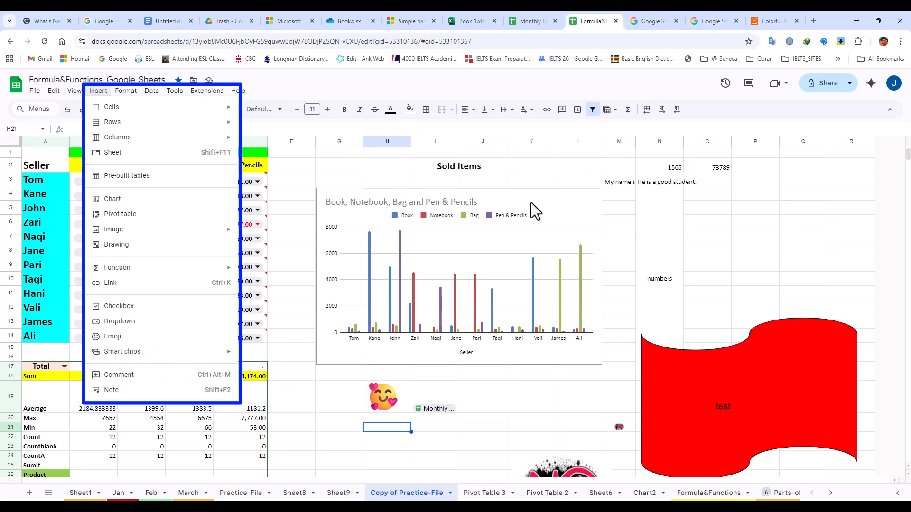
{"action": "left_click", "coordinate": [112, 390]}
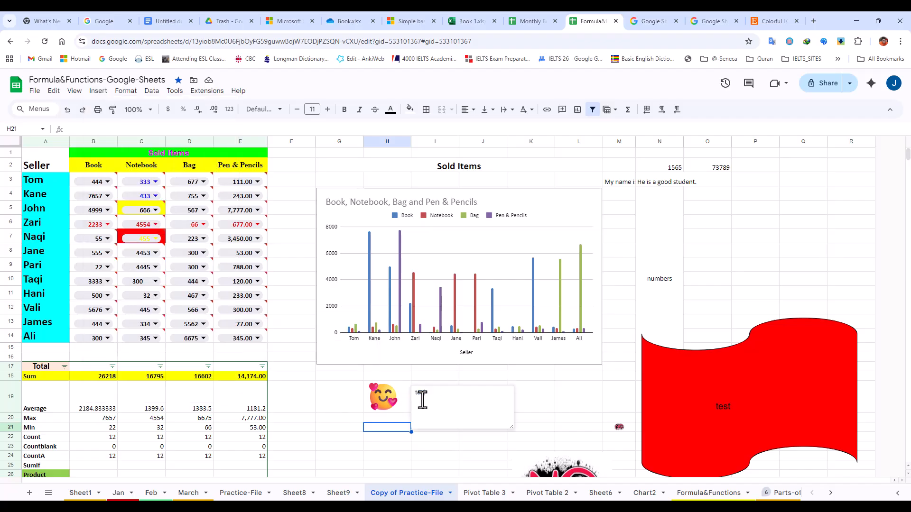
{"action": "left_click", "coordinate": [532, 393]}
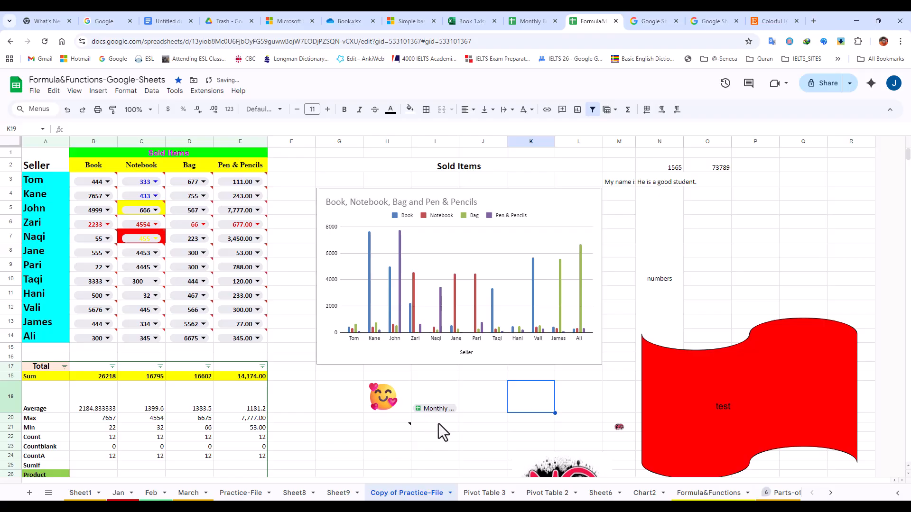
{"action": "left_click", "coordinate": [418, 434]}
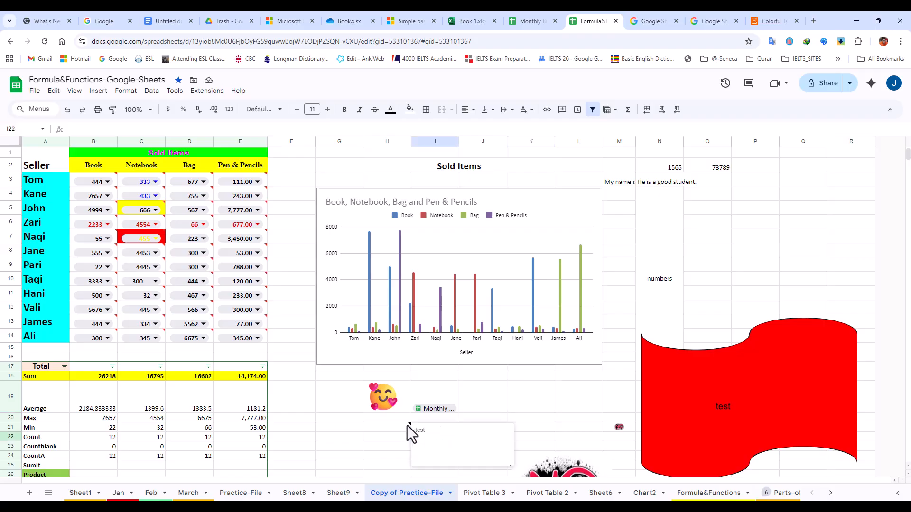
{"action": "left_click", "coordinate": [406, 426]}
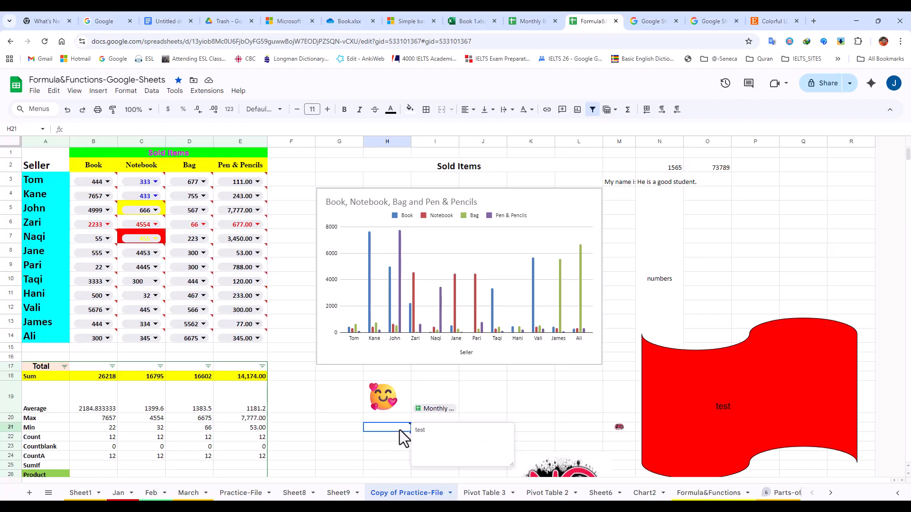
{"action": "left_click", "coordinate": [395, 443]}
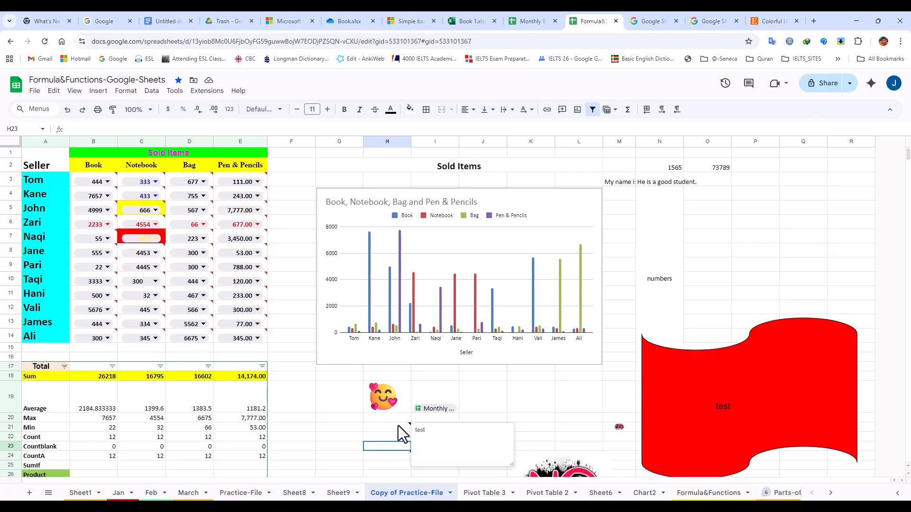
Delete the note from cell H21.
{"action": "right_click", "coordinate": [398, 426]}
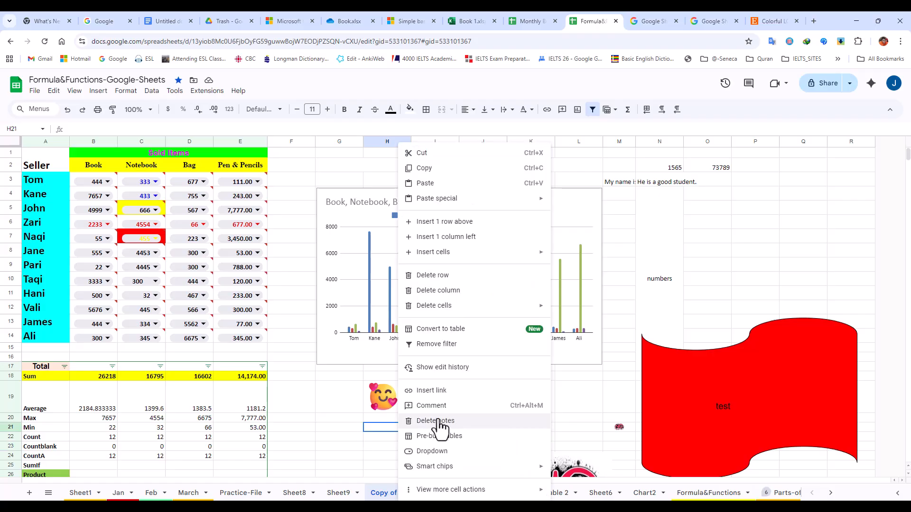
{"action": "left_click", "coordinate": [435, 422]}
{"action": "left_click", "coordinate": [399, 437]}
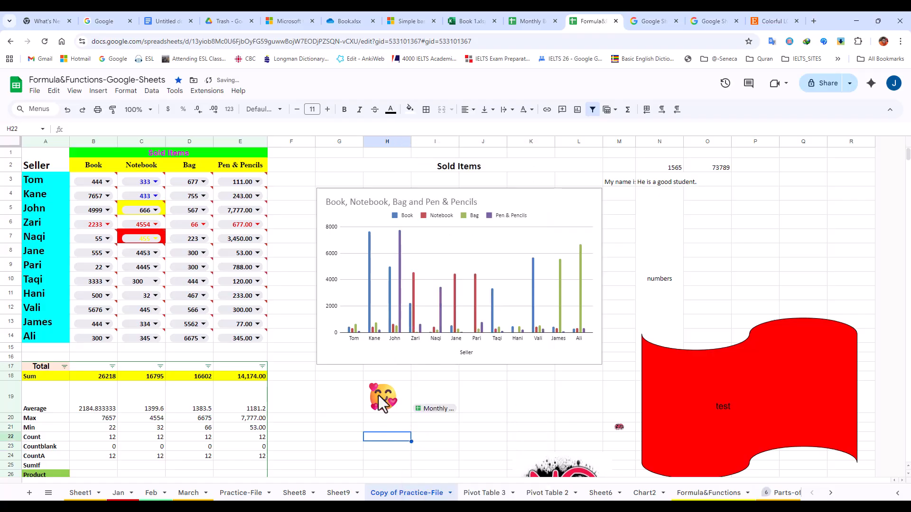
Try the Standard and Simple Light themes on the spreadsheet, and apply the Coral theme.
{"action": "left_click", "coordinate": [98, 91]}
{"action": "mouse_move", "coordinate": [125, 92]}
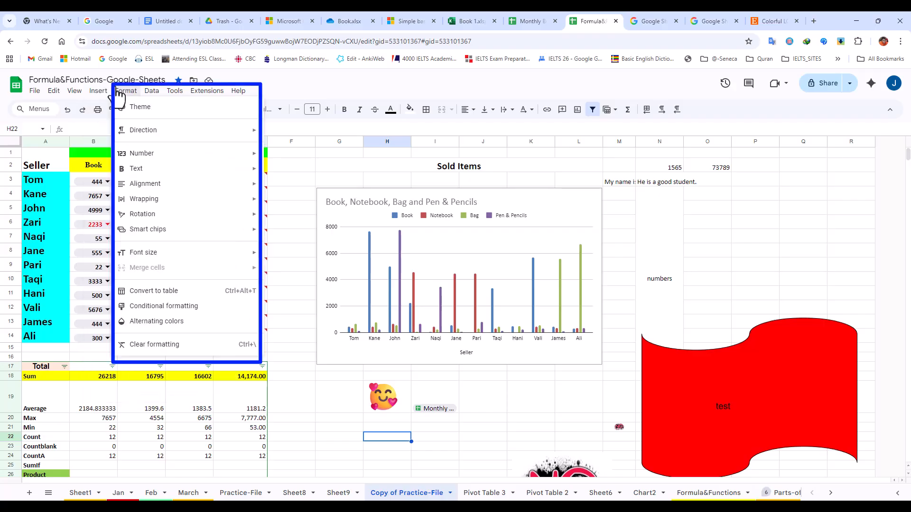
{"action": "left_click", "coordinate": [126, 92]}
{"action": "left_click", "coordinate": [126, 91]}
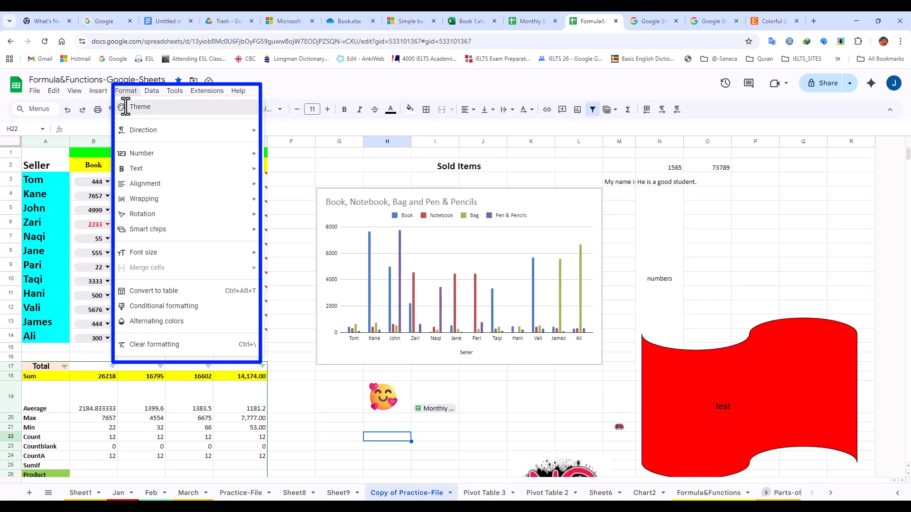
{"action": "left_click", "coordinate": [135, 108]}
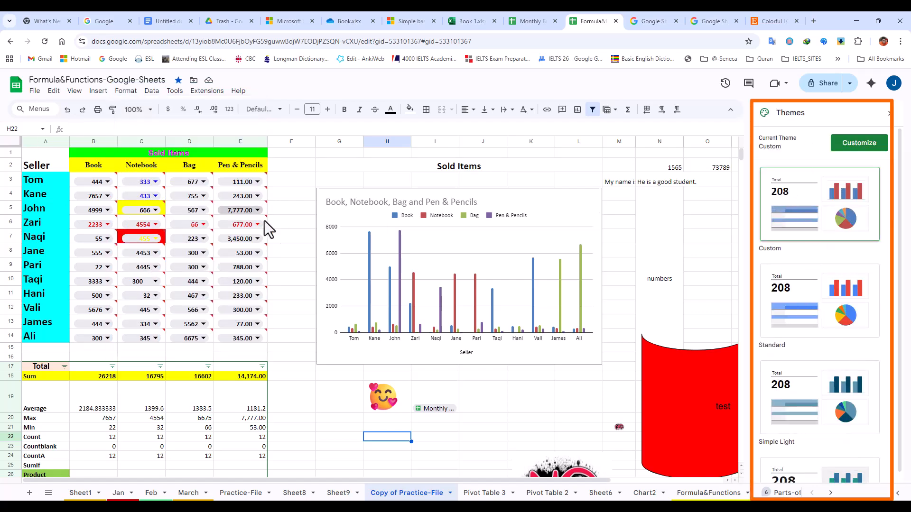
{"action": "left_click", "coordinate": [470, 214]}
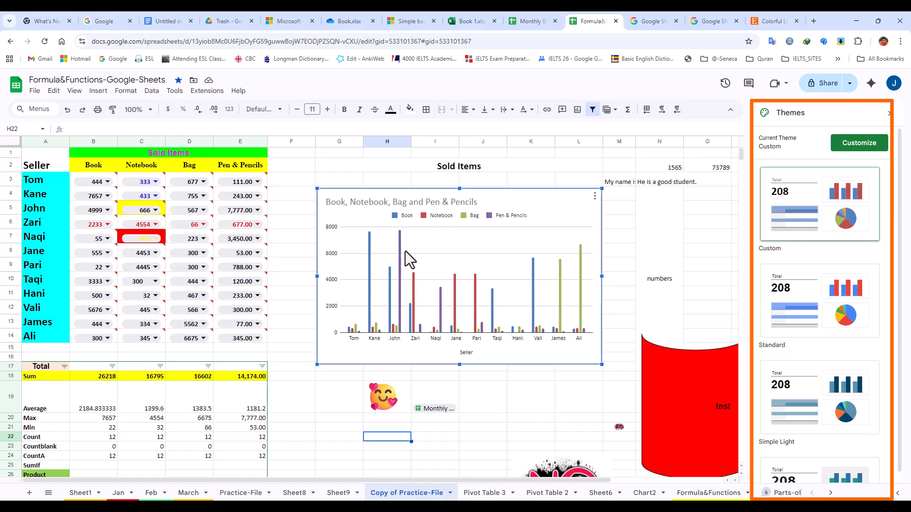
{"action": "left_click", "coordinate": [628, 224]}
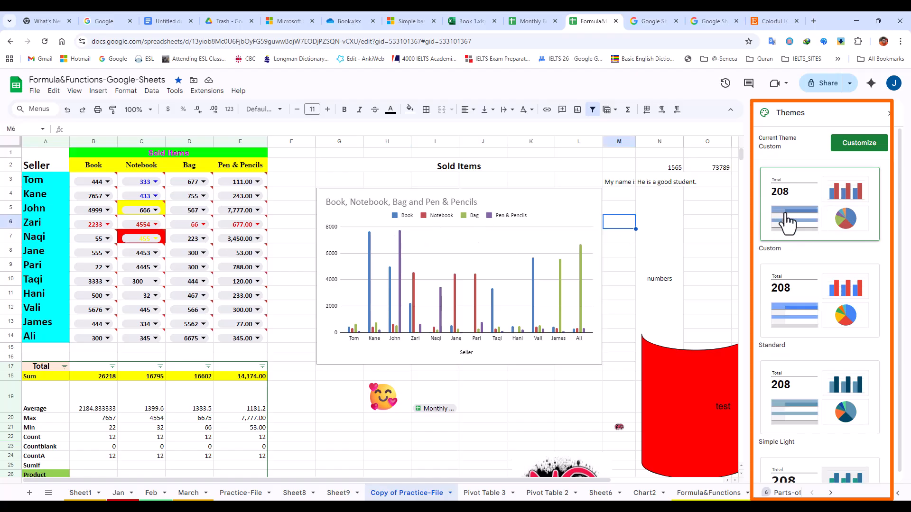
{"action": "left_click", "coordinate": [825, 211]}
{"action": "left_click", "coordinate": [797, 295]}
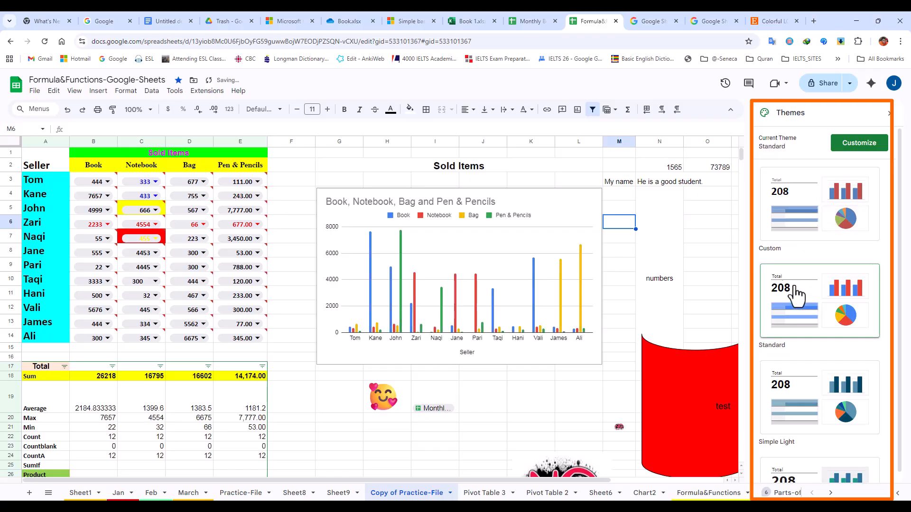
{"action": "left_click", "coordinate": [823, 400]}
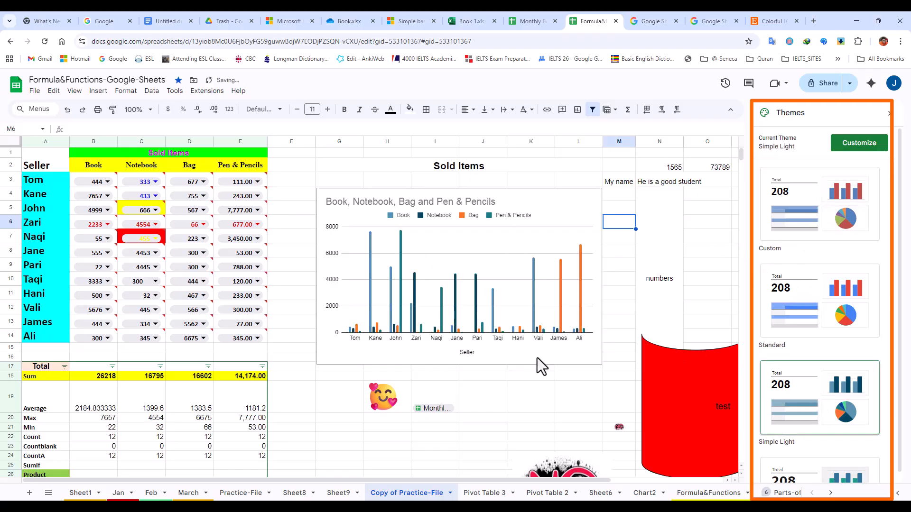
{"action": "scroll", "coordinate": [844, 438], "scroll_direction": "down", "scroll_amount": 10}
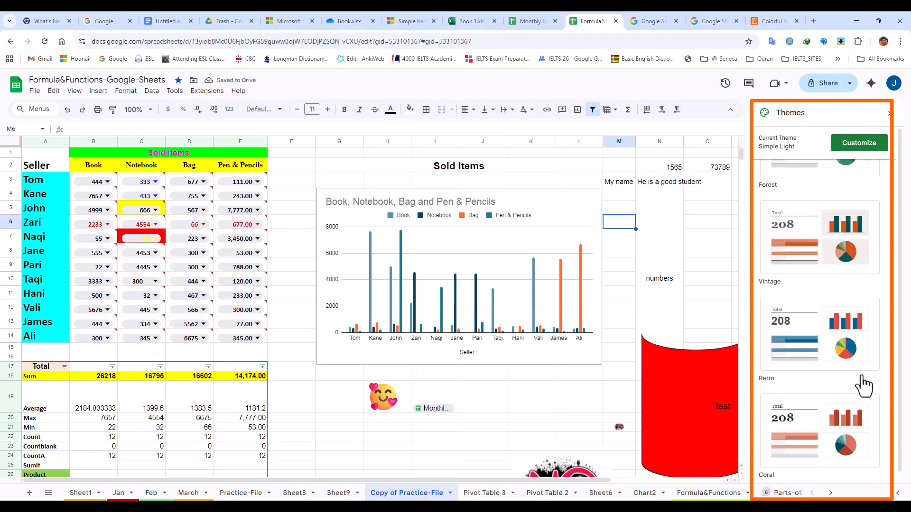
{"action": "left_click", "coordinate": [829, 432]}
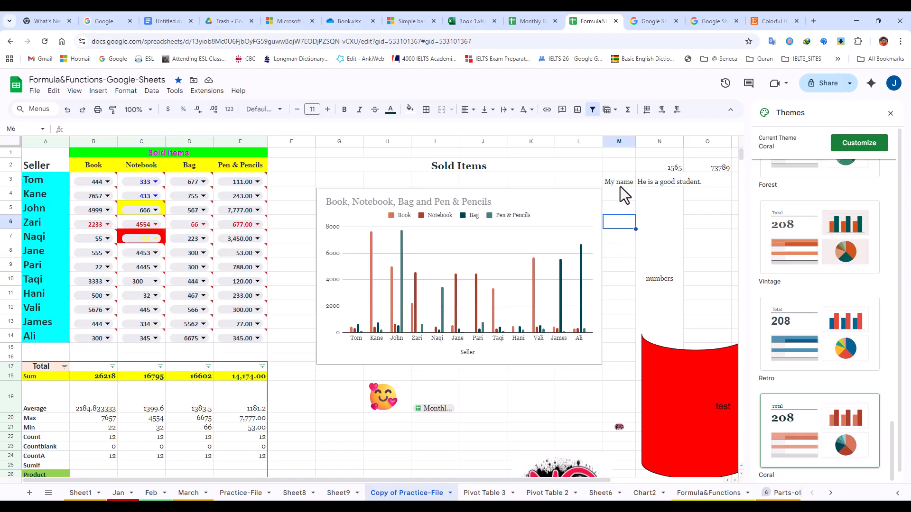
Customize the Coral theme with orange as Accent 1 and blue as the text color.
{"action": "left_click", "coordinate": [853, 145]}
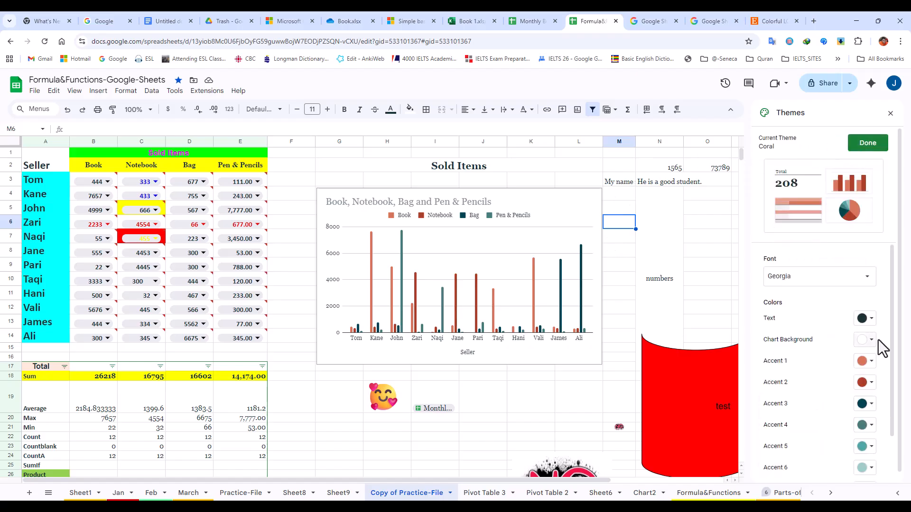
{"action": "left_click", "coordinate": [866, 363]}
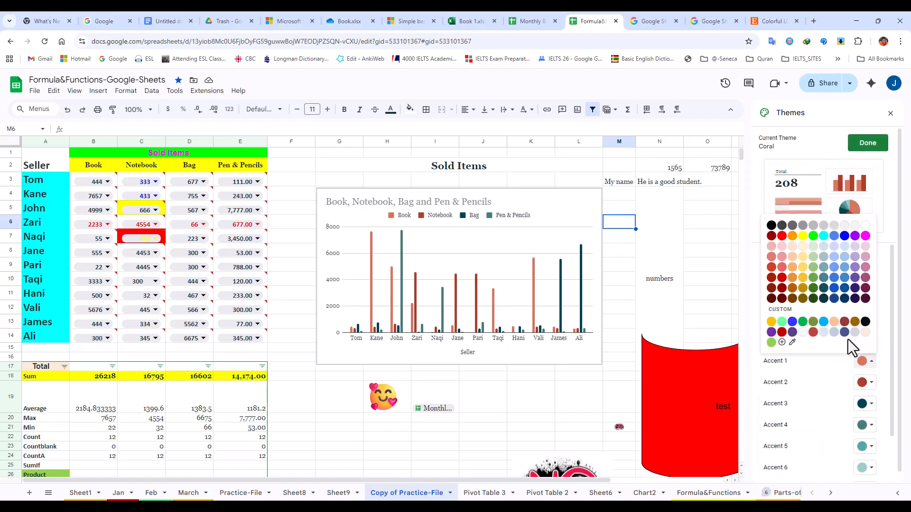
{"action": "left_click", "coordinate": [793, 235]}
{"action": "left_click", "coordinate": [863, 320]}
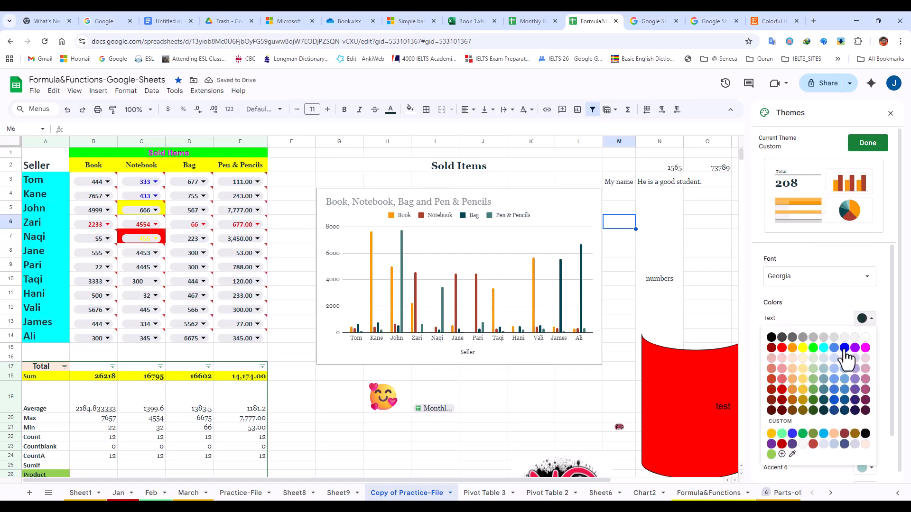
{"action": "left_click", "coordinate": [845, 348]}
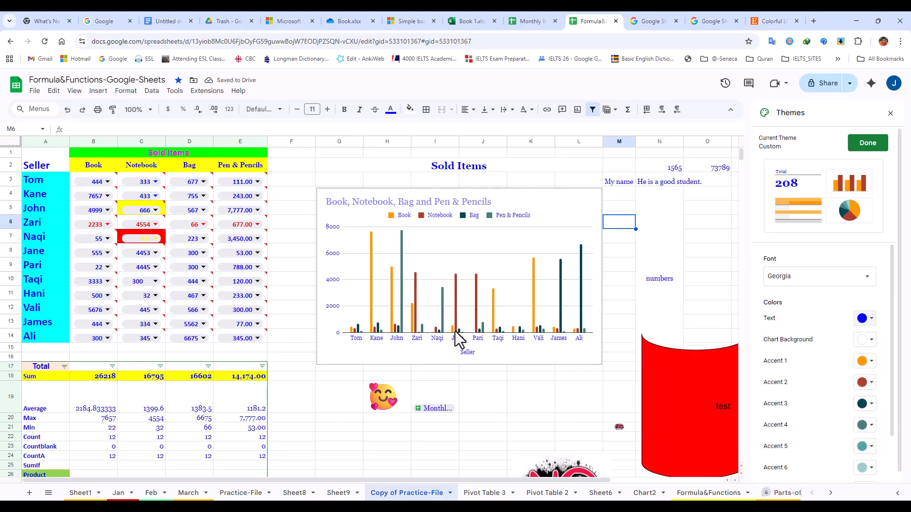
Set the theme's chart background to yellow and close the theme settings.
{"action": "left_click", "coordinate": [864, 341]}
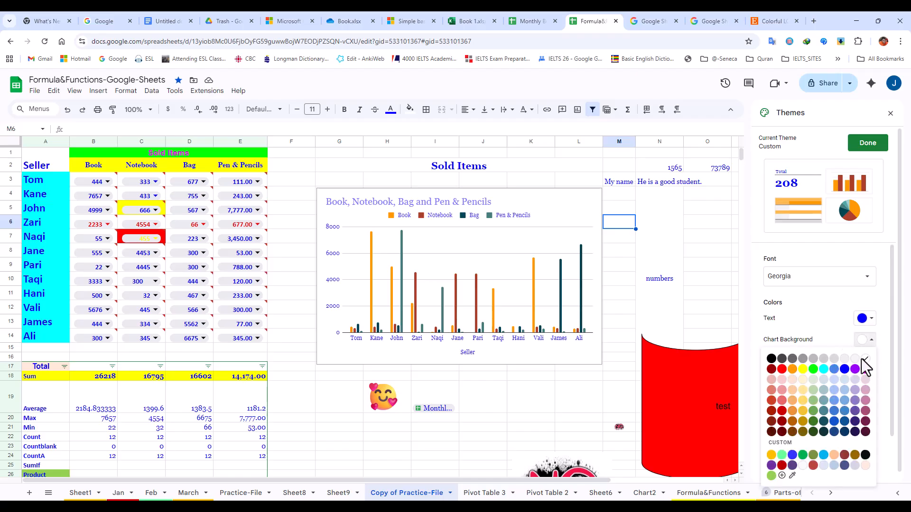
{"action": "left_click", "coordinate": [802, 370]}
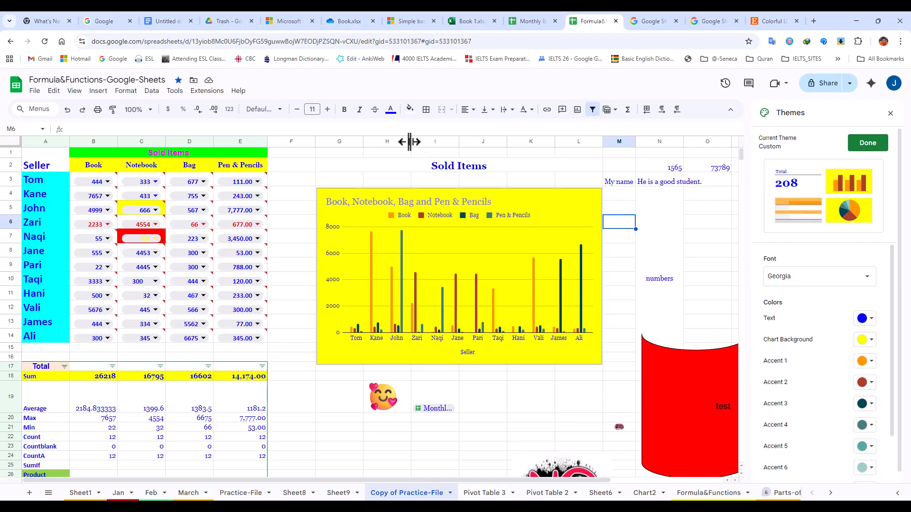
{"action": "left_click", "coordinate": [890, 113]}
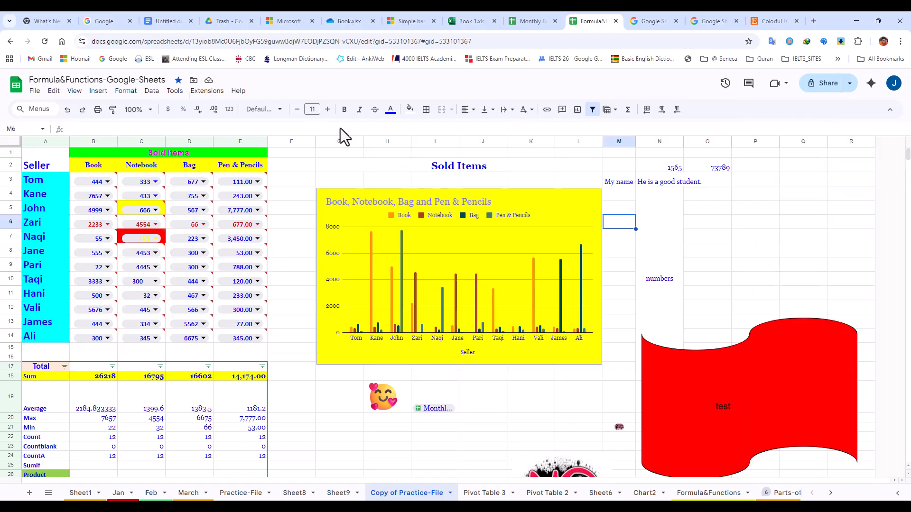
Undo the theme customization and the earlier insertions of the emoji, file smart chip and dropdowns.
{"action": "left_click", "coordinate": [70, 110]}
Switch the sheet to right-to-left direction and return it to left-to-right.
{"action": "left_click", "coordinate": [129, 91]}
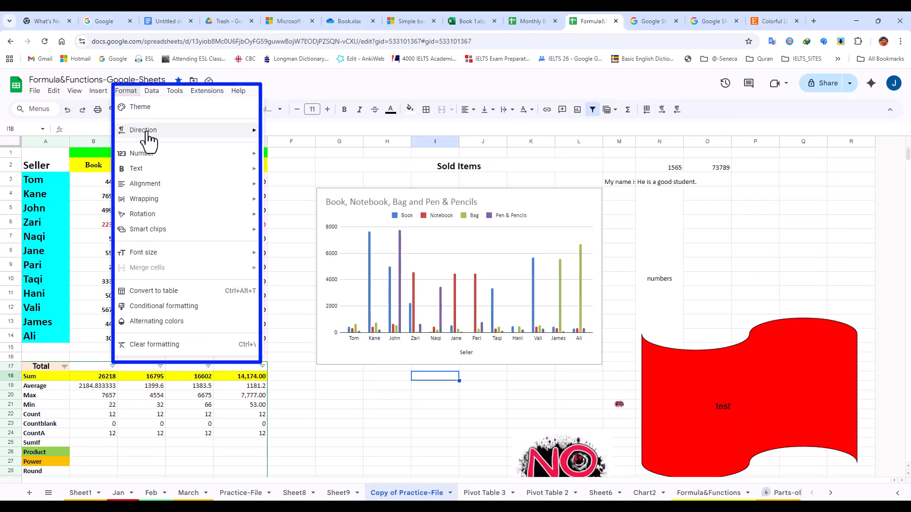
{"action": "mouse_move", "coordinate": [148, 137]}
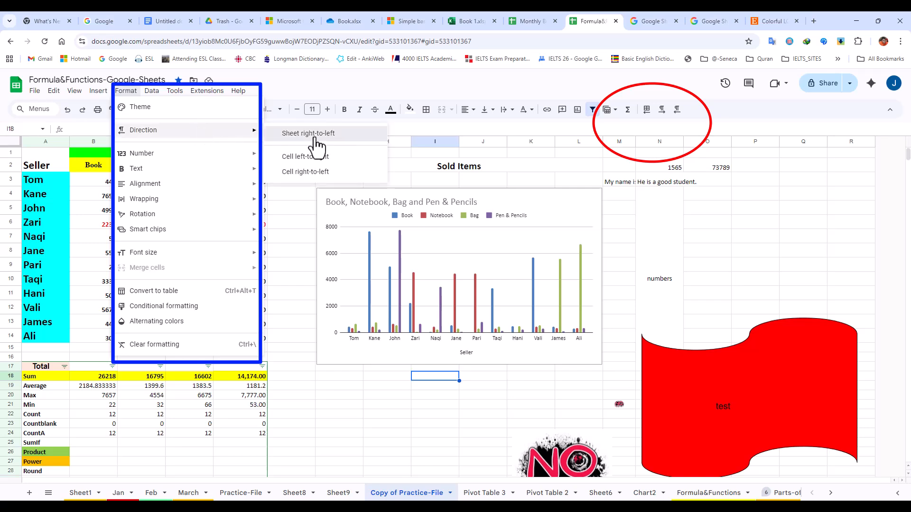
{"action": "left_click", "coordinate": [313, 134]}
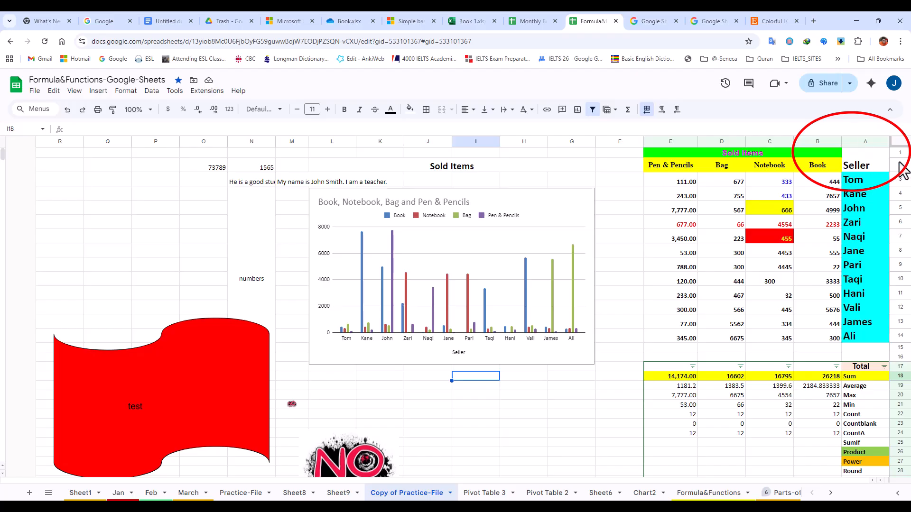
{"action": "left_click", "coordinate": [646, 110]}
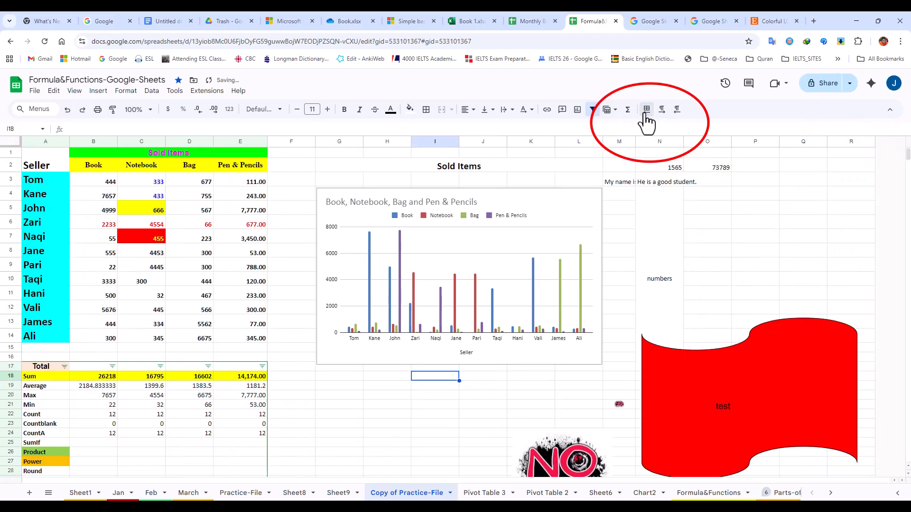
Enter sample text in a right-to-left script in cell P7 and set the cell's direction to right-to-left.
{"action": "left_click", "coordinate": [126, 91]}
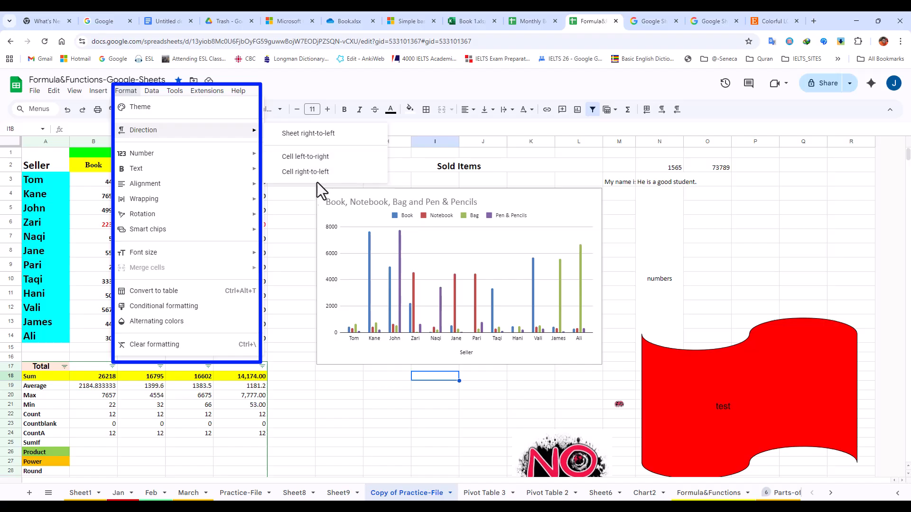
{"action": "left_click", "coordinate": [763, 236]}
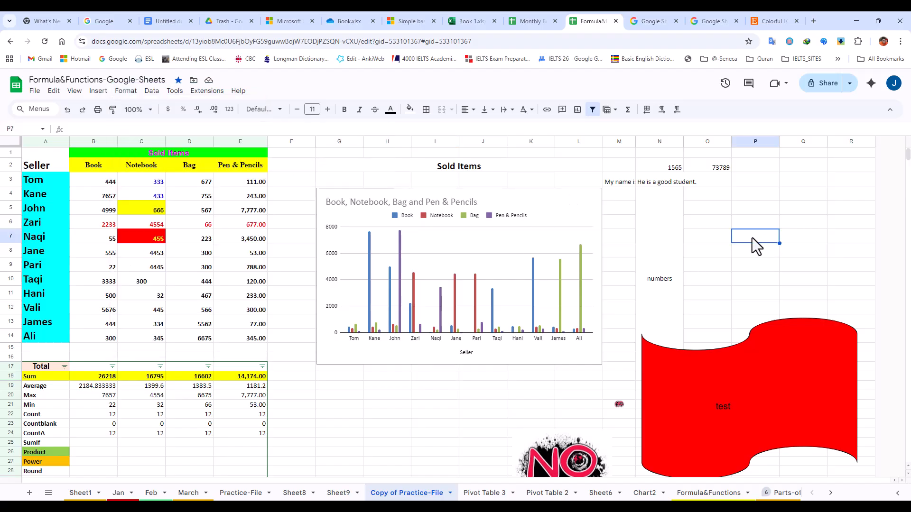
{"action": "type", "text": "دلل"}
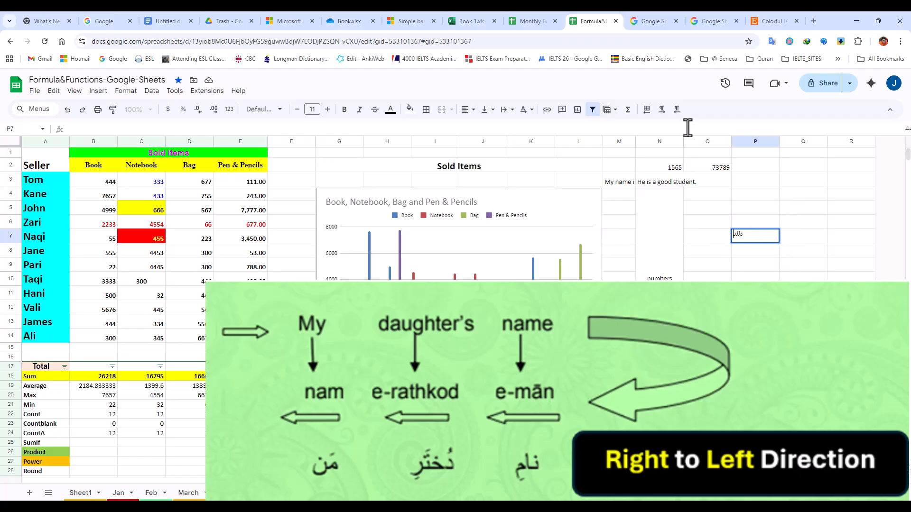
{"action": "left_click", "coordinate": [126, 91]}
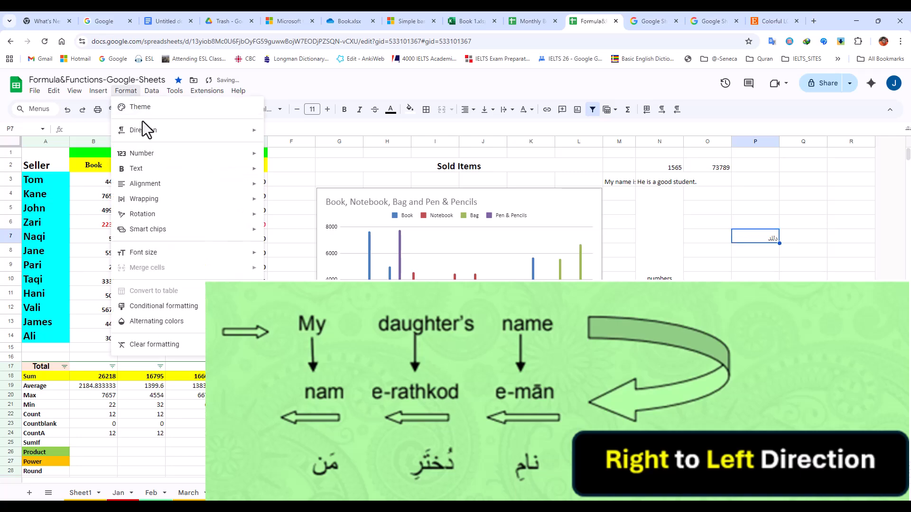
{"action": "mouse_move", "coordinate": [141, 129]}
{"action": "left_click", "coordinate": [314, 174]}
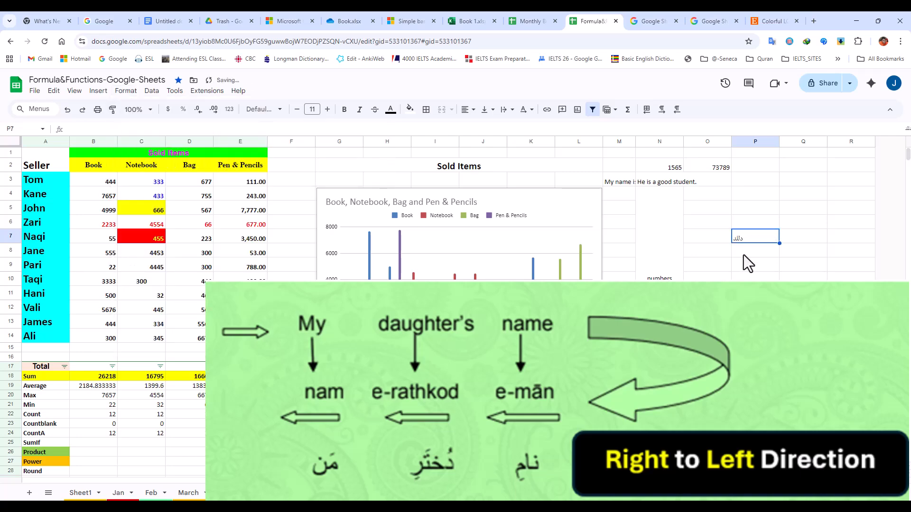
{"action": "key", "text": "ctrl+z"}
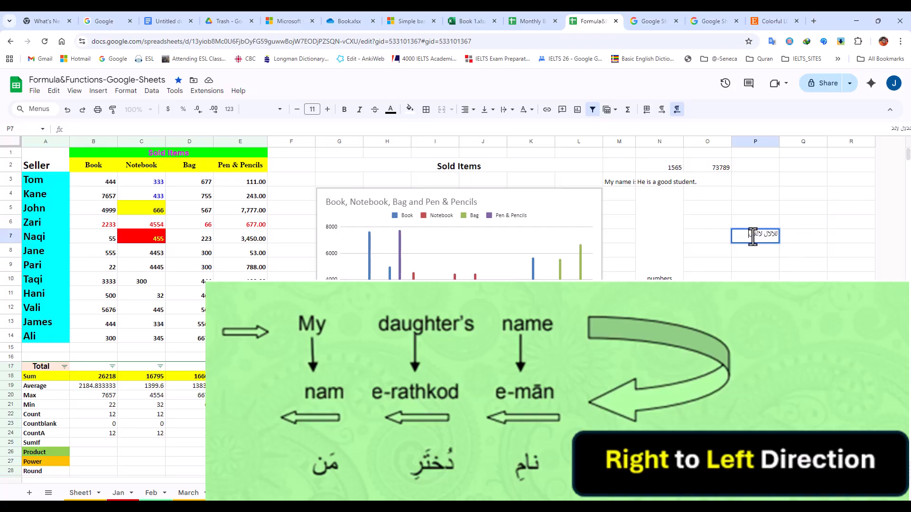
{"action": "left_click", "coordinate": [125, 90]}
{"action": "mouse_move", "coordinate": [155, 154]}
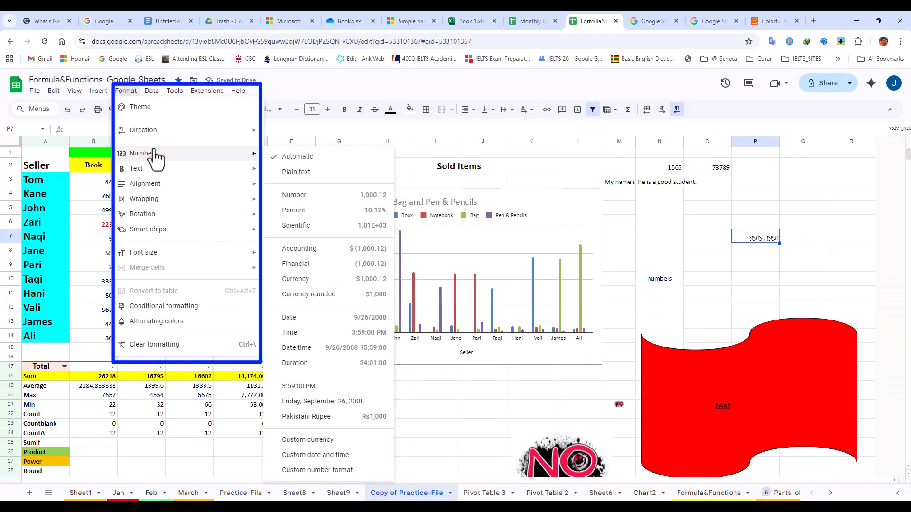
{"action": "left_click", "coordinate": [319, 91]}
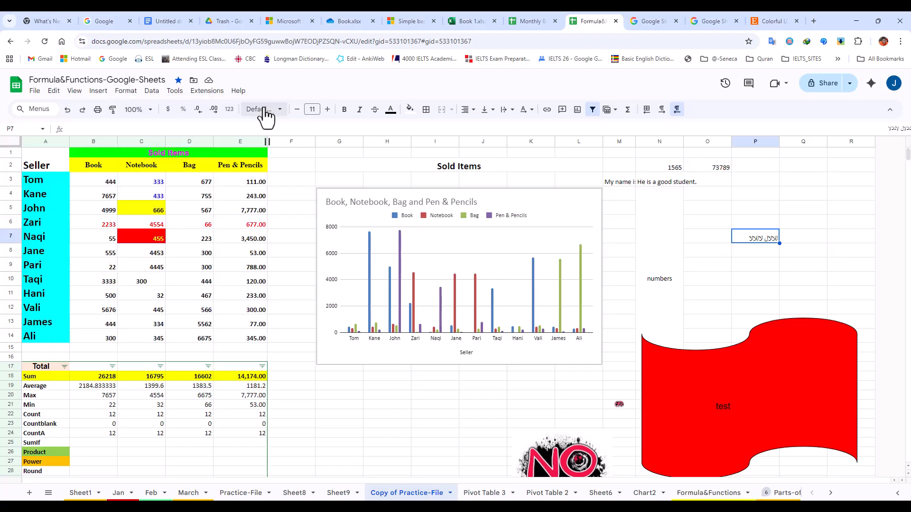
{"action": "left_click", "coordinate": [229, 110]}
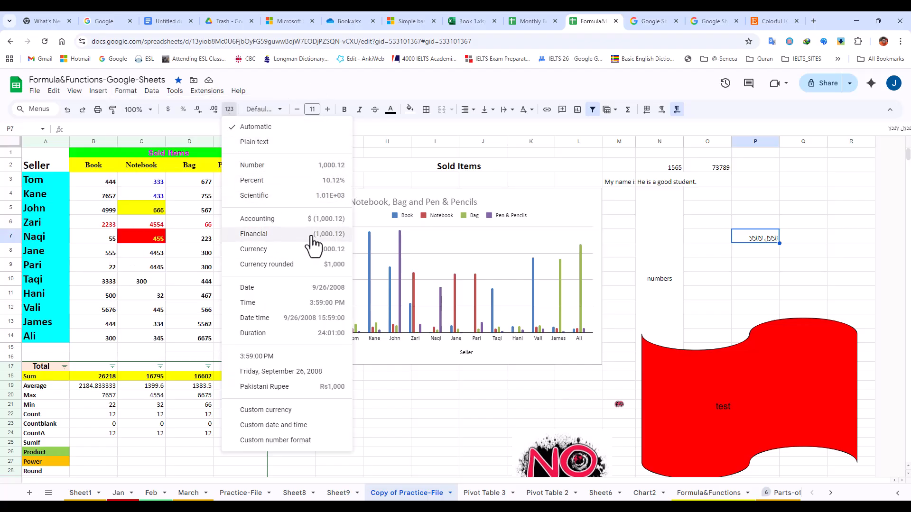
{"action": "left_click", "coordinate": [688, 241]}
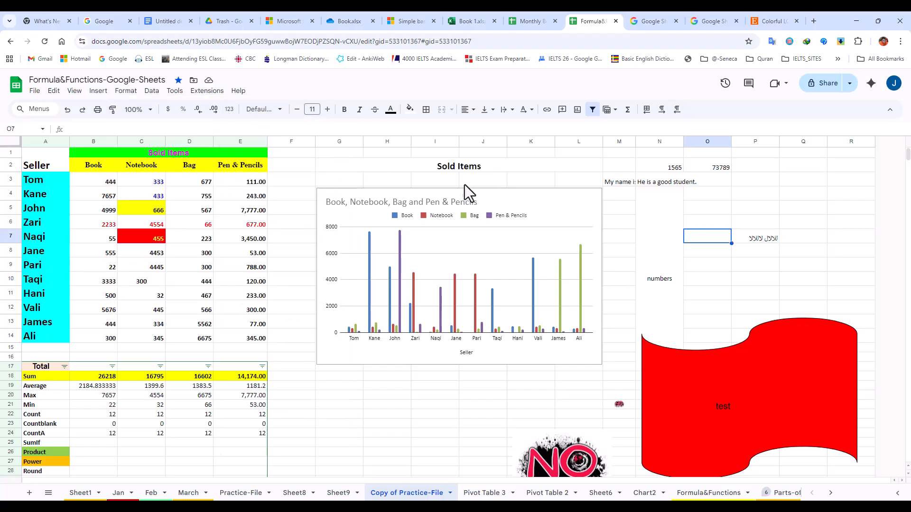
Try the Currency number format on the Pen & Pencils values in E3:E14 and undo it.
{"action": "left_click", "coordinate": [261, 271]}
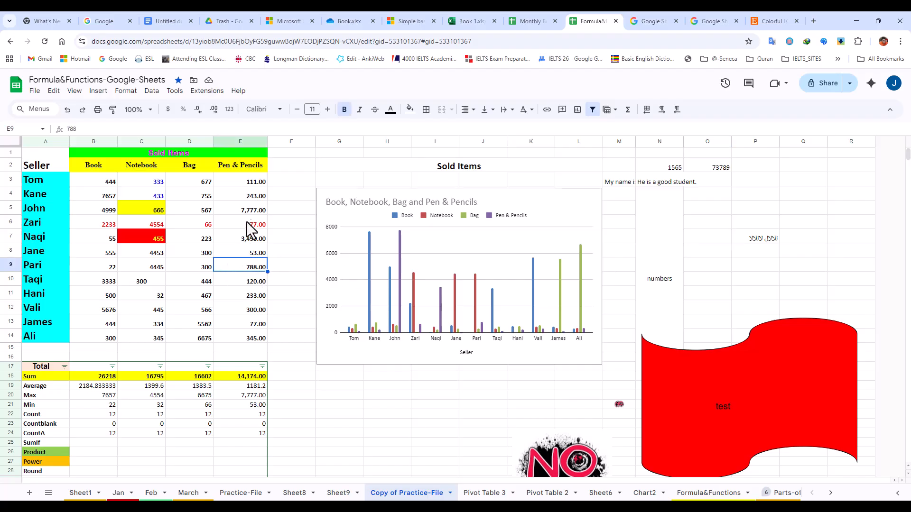
{"action": "left_click", "coordinate": [252, 185]}
{"action": "left_click_drag", "start_coordinate": [251, 187], "coordinate": [256, 341]}
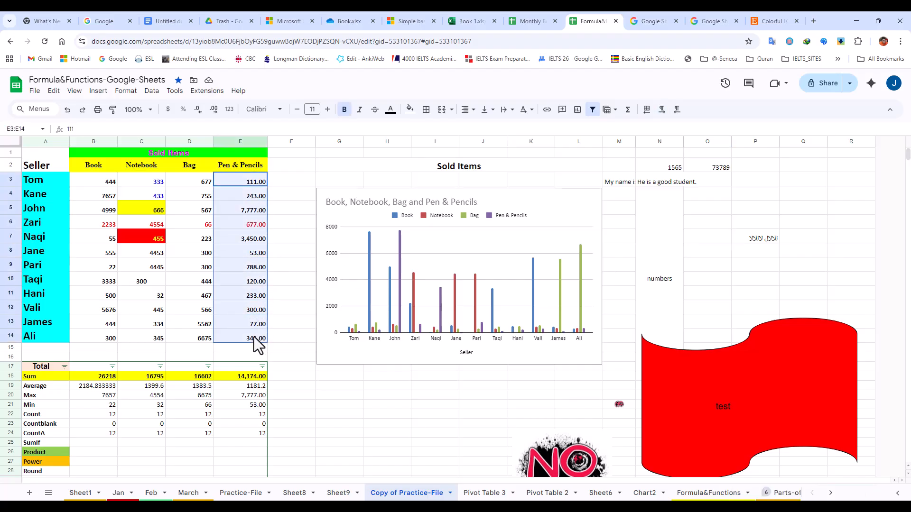
{"action": "left_click", "coordinate": [127, 92]}
{"action": "mouse_move", "coordinate": [189, 156]}
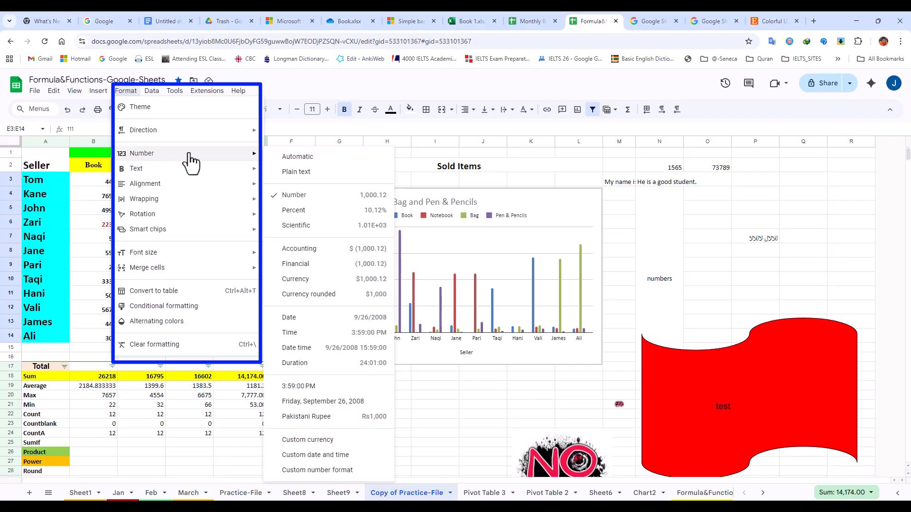
{"action": "left_click", "coordinate": [298, 281]}
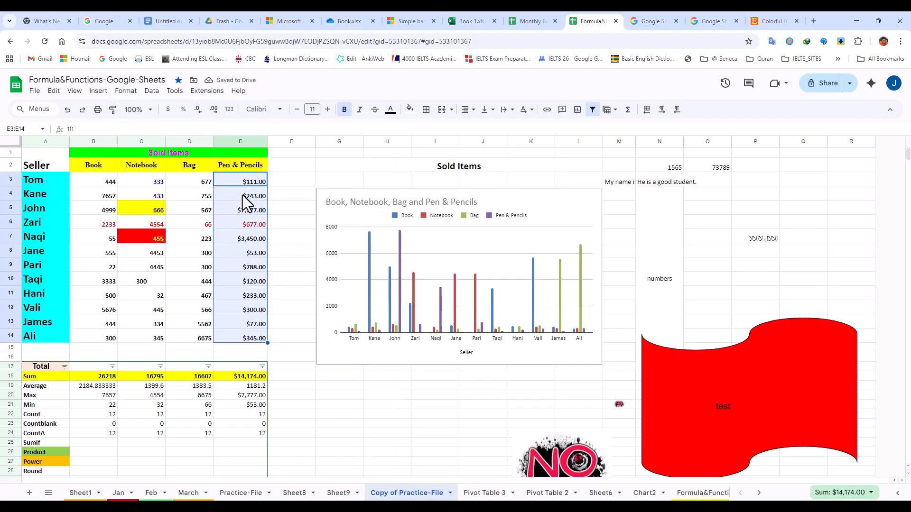
{"action": "left_click", "coordinate": [67, 109]}
Look through the number format, alignment and text wrapping options for the Pen & Pencils values.
{"action": "left_click", "coordinate": [229, 113]}
{"action": "left_click", "coordinate": [127, 91]}
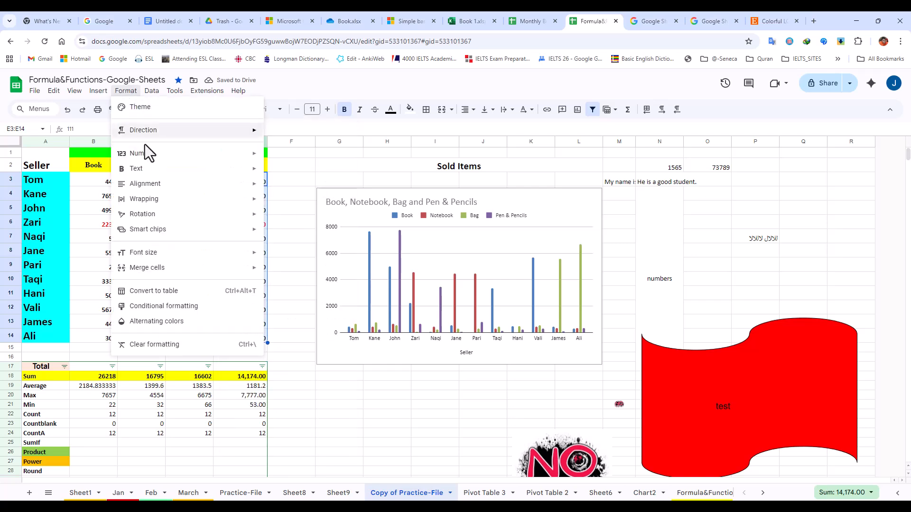
{"action": "mouse_move", "coordinate": [151, 154]}
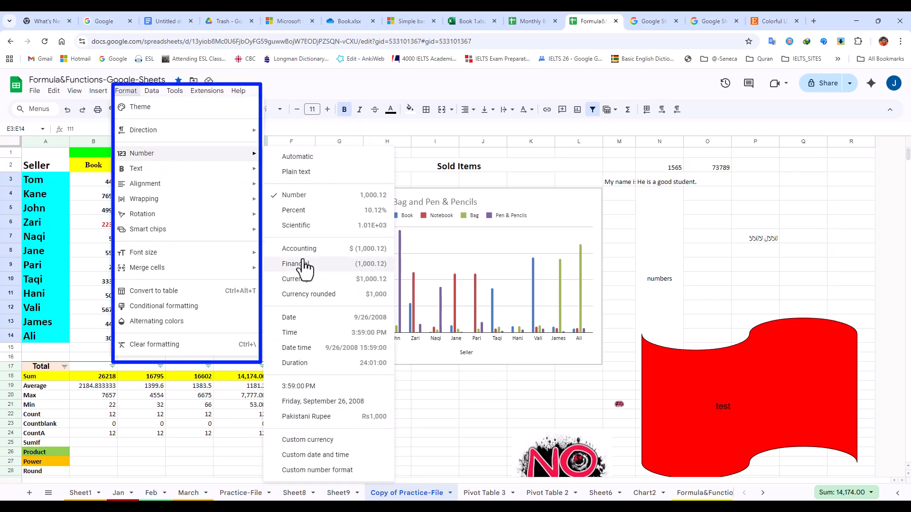
{"action": "mouse_move", "coordinate": [150, 172]}
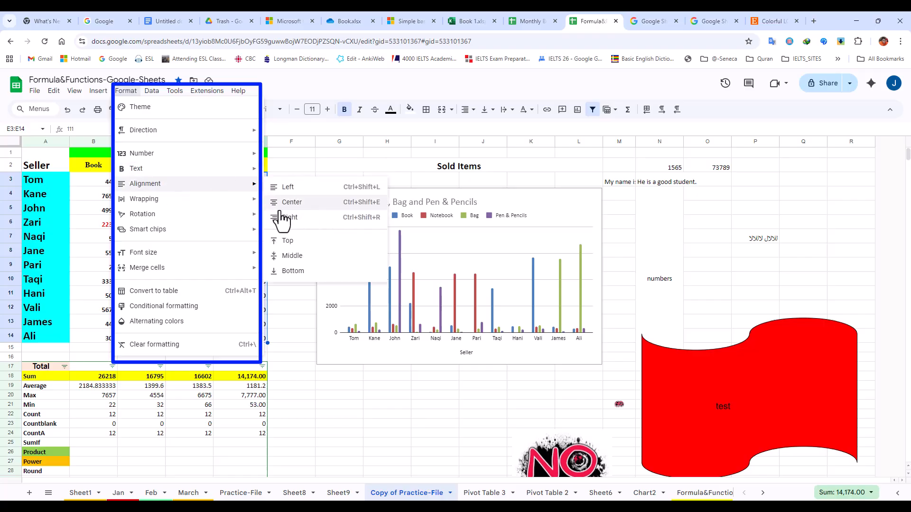
{"action": "left_click", "coordinate": [474, 119]}
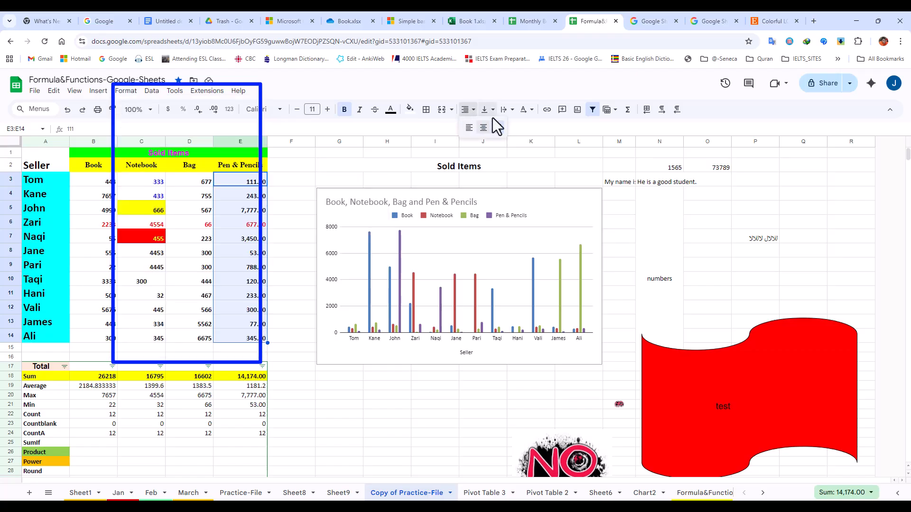
{"action": "left_click", "coordinate": [123, 94]}
{"action": "mouse_move", "coordinate": [161, 201]}
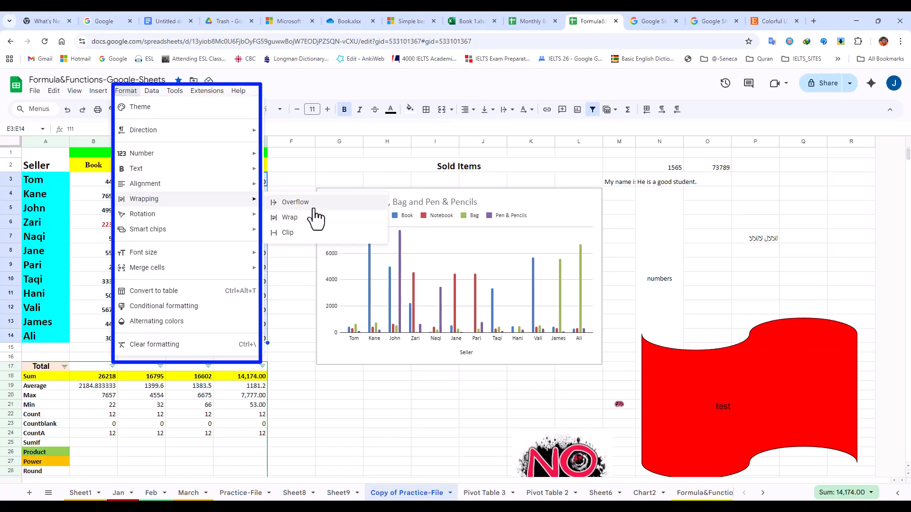
Set the text wrapping of the long sentence in cell M3 to Wrap.
{"action": "left_click", "coordinate": [627, 184]}
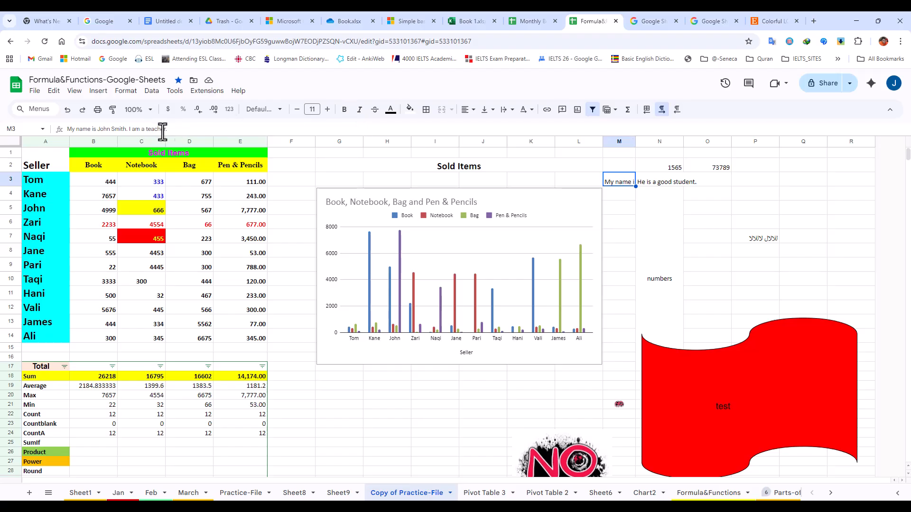
{"action": "left_click", "coordinate": [126, 90]}
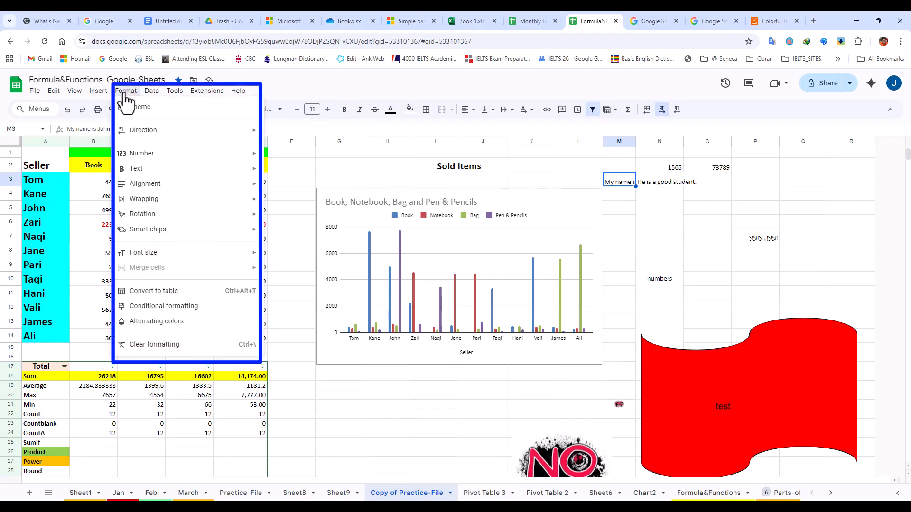
{"action": "mouse_move", "coordinate": [161, 203]}
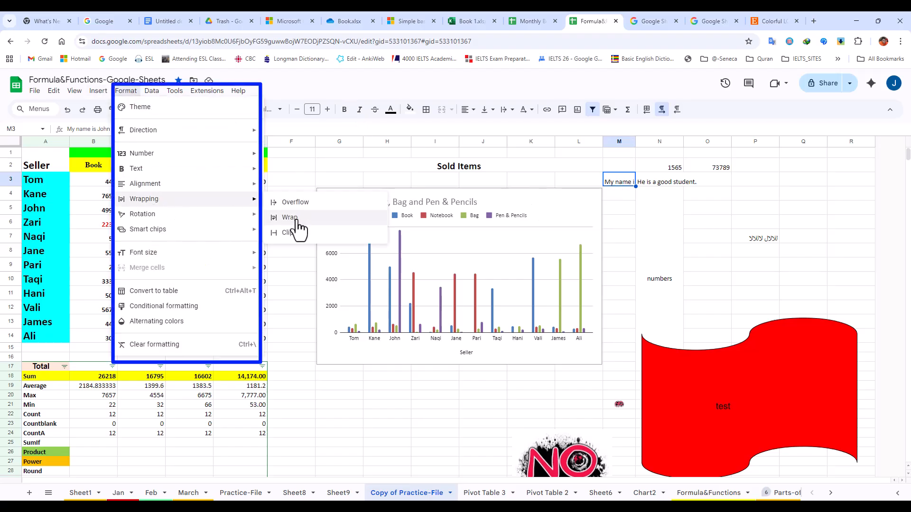
{"action": "left_click", "coordinate": [294, 220]}
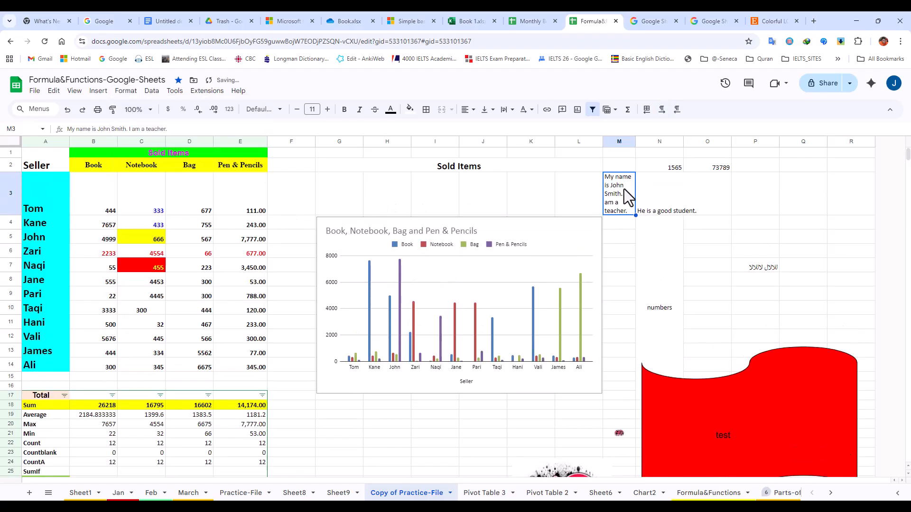
{"action": "left_click", "coordinate": [506, 113]}
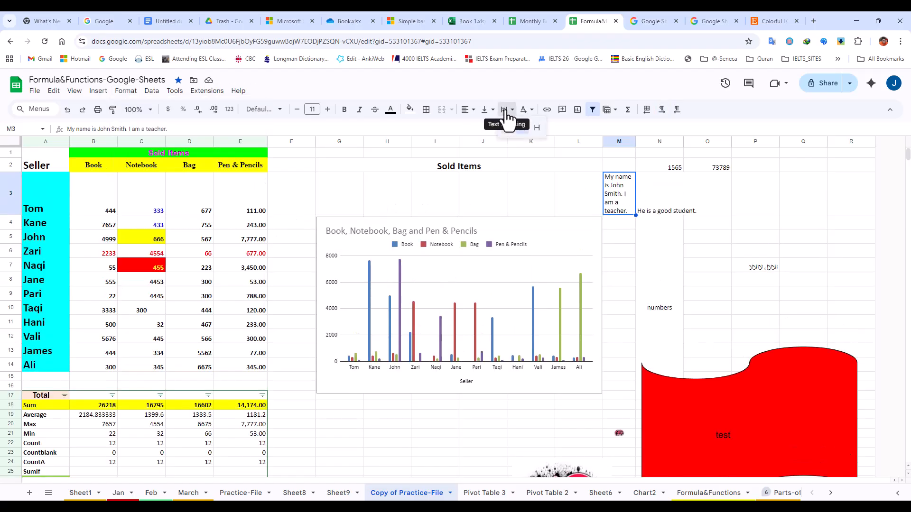
Rotate the Sold Items title in merged cell G2:L2 with the Tilt down option.
{"action": "left_click", "coordinate": [126, 90]}
{"action": "mouse_move", "coordinate": [147, 214]}
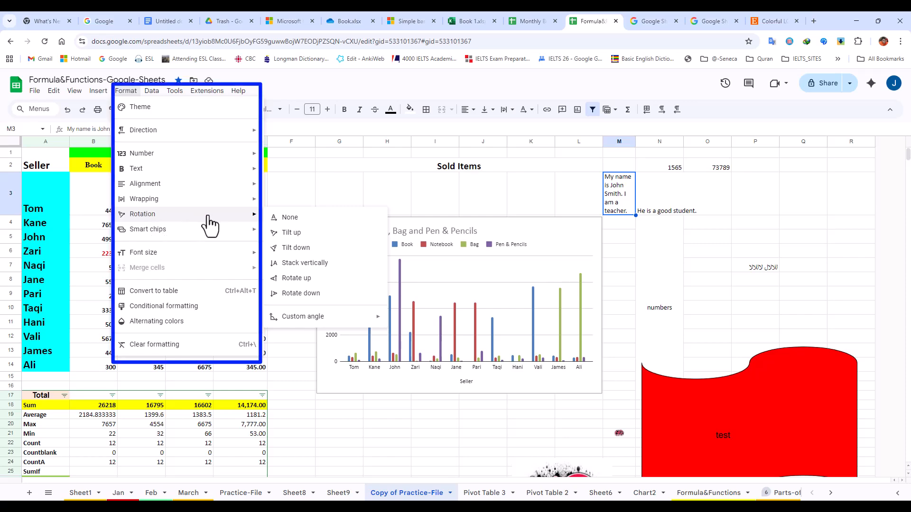
{"action": "left_click", "coordinate": [454, 172]}
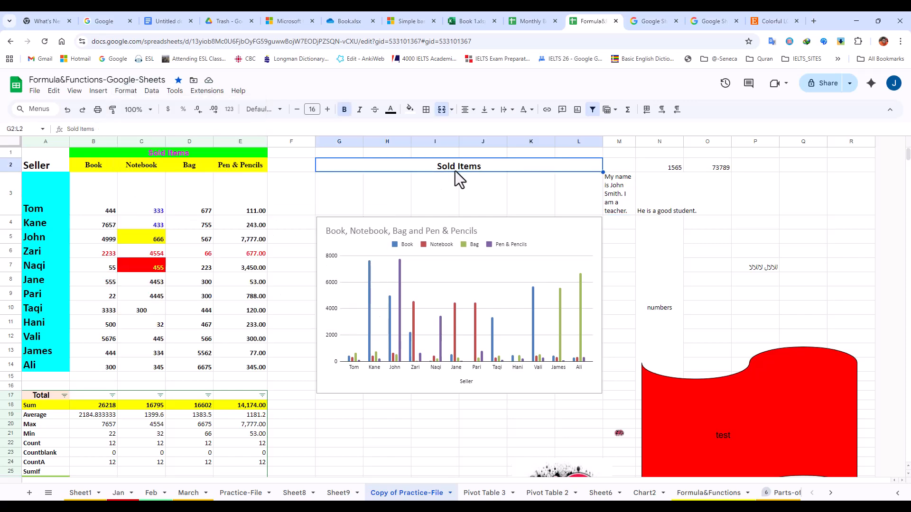
{"action": "left_click", "coordinate": [124, 93]}
{"action": "mouse_move", "coordinate": [183, 216]}
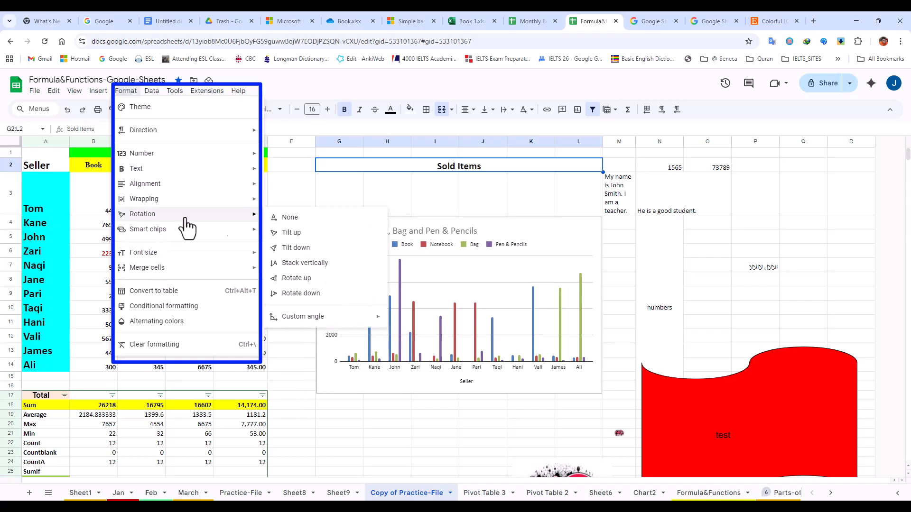
{"action": "left_click", "coordinate": [298, 248]}
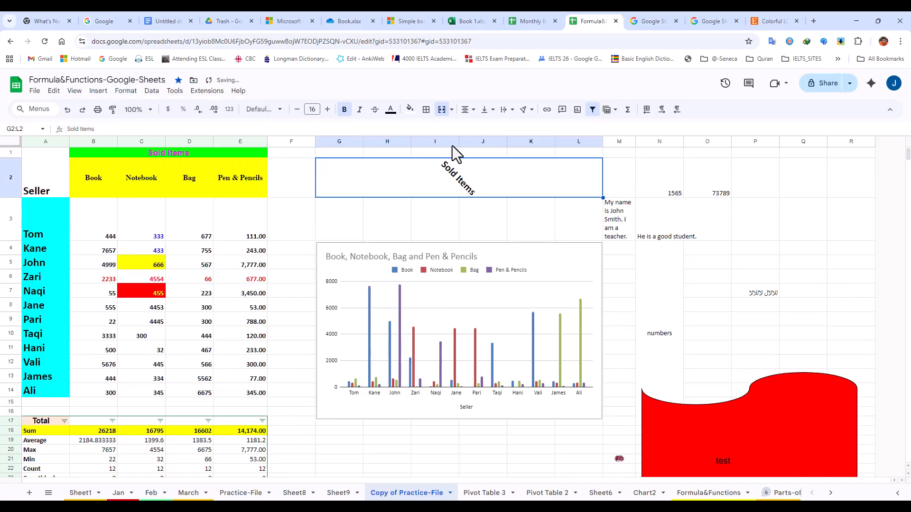
Set the Sold Items title above the chart to a custom rotation angle of 45°.
{"action": "left_click", "coordinate": [126, 90]}
{"action": "mouse_move", "coordinate": [193, 215]}
{"action": "mouse_move", "coordinate": [332, 316]}
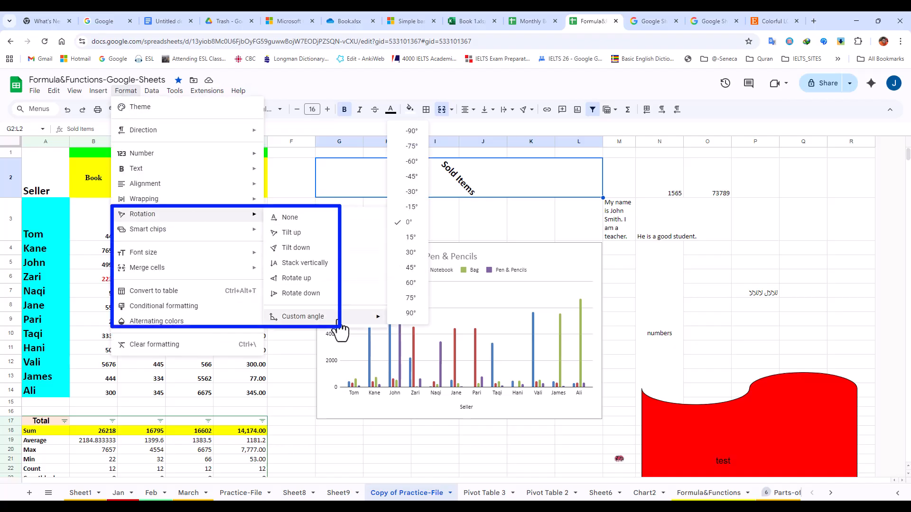
{"action": "left_click", "coordinate": [410, 268]}
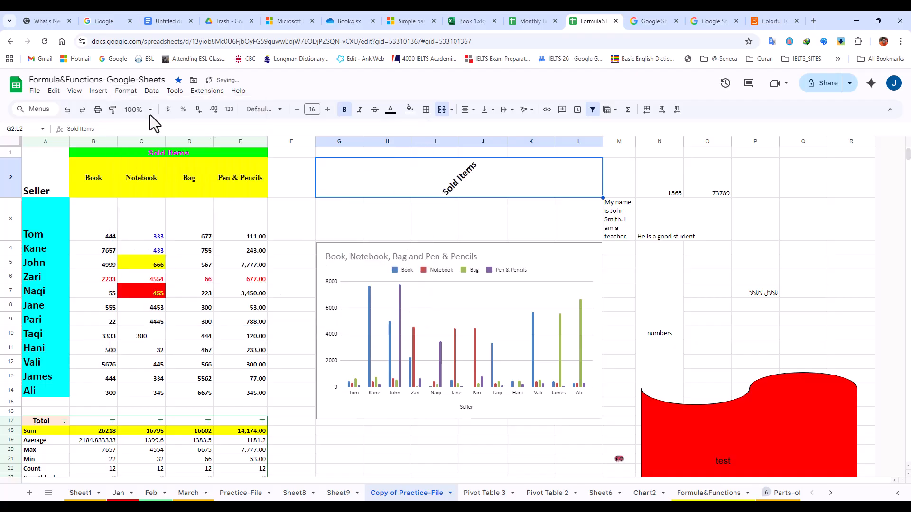
{"action": "left_click", "coordinate": [126, 91]}
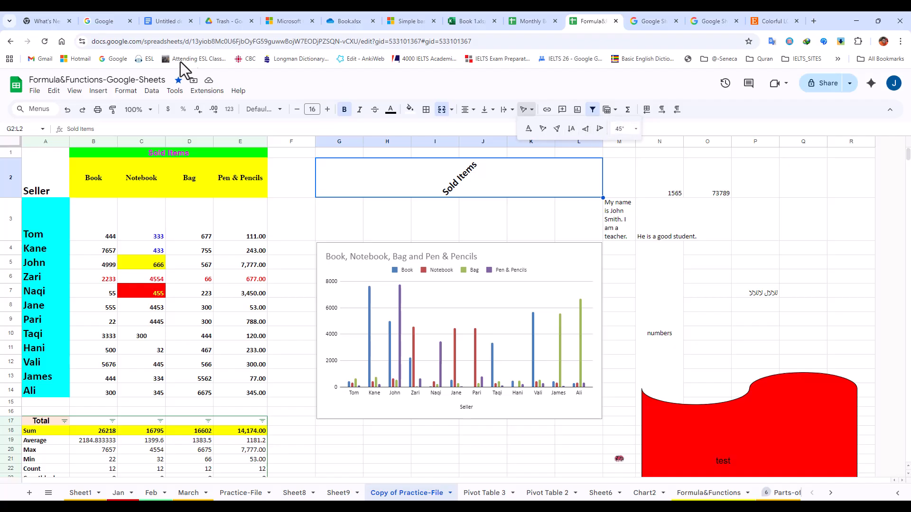
Look through the smart chips, font size, merge cells and convert-to-table format options, with empty cells F3:I3 selected for the merge options.
{"action": "left_click", "coordinate": [126, 90]}
{"action": "mouse_move", "coordinate": [167, 236]}
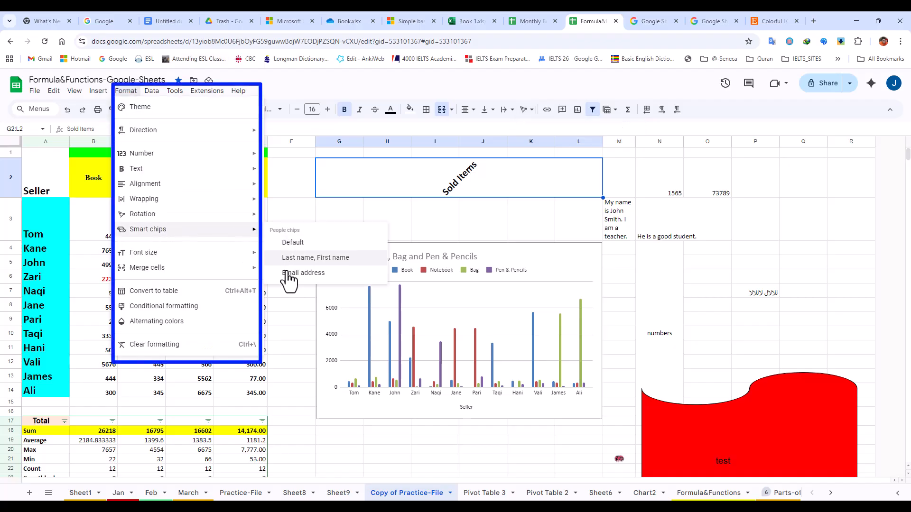
{"action": "mouse_move", "coordinate": [132, 255]}
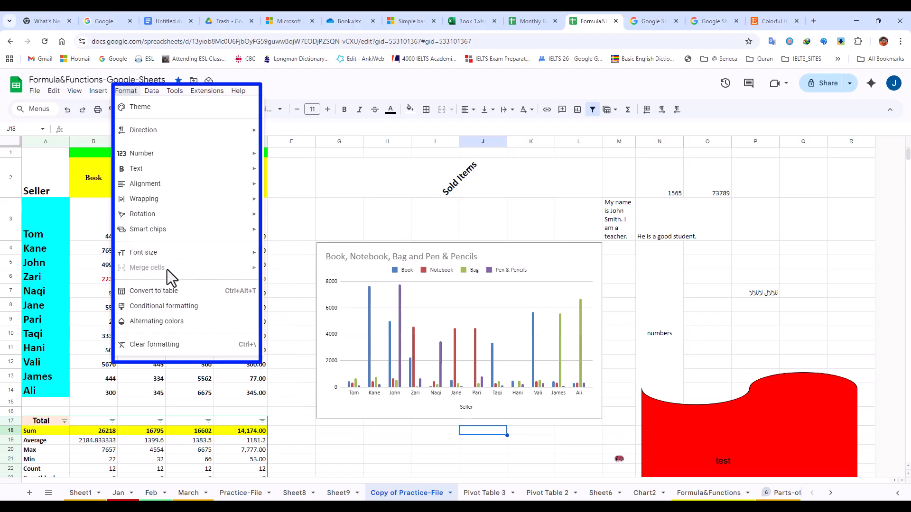
{"action": "left_click_drag", "start_coordinate": [293, 216], "coordinate": [415, 221]}
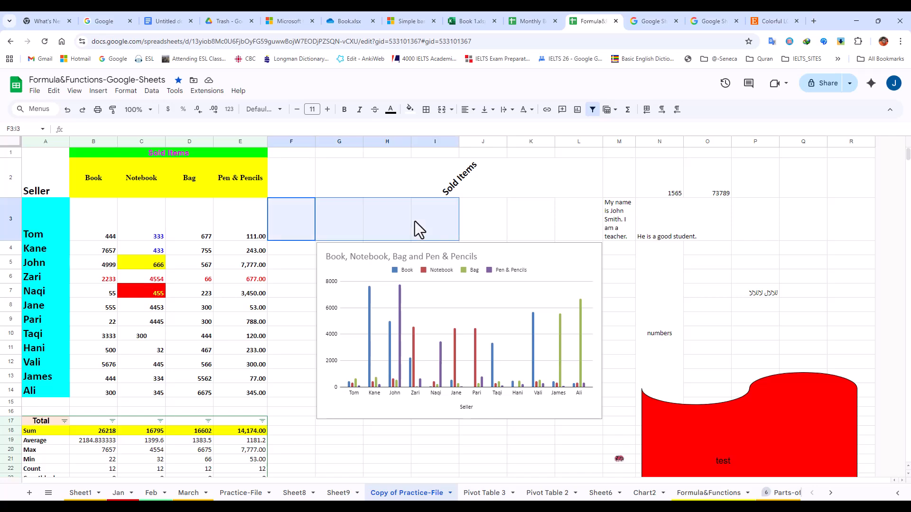
{"action": "left_click", "coordinate": [126, 91]}
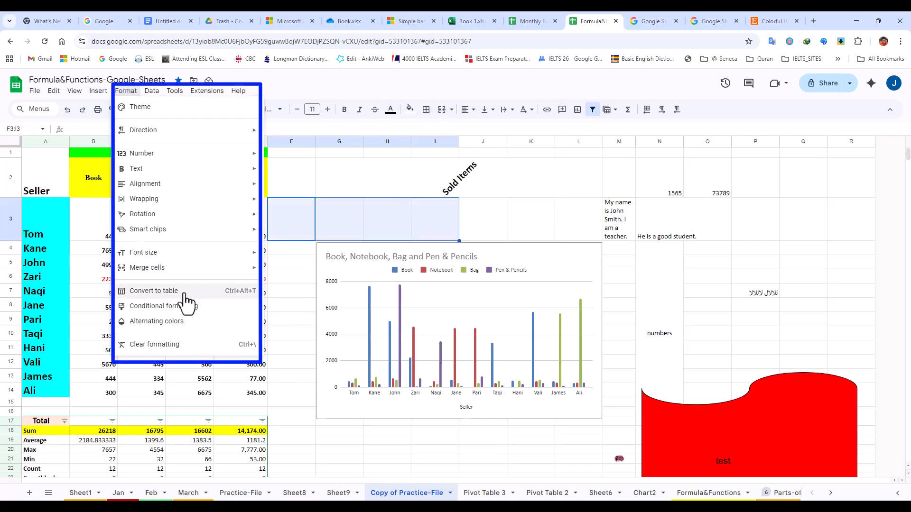
{"action": "left_click", "coordinate": [286, 291]}
Convert the sold-items range A2:E14, including its header row, to a table.
{"action": "left_click_drag", "start_coordinate": [260, 392], "coordinate": [44, 208]}
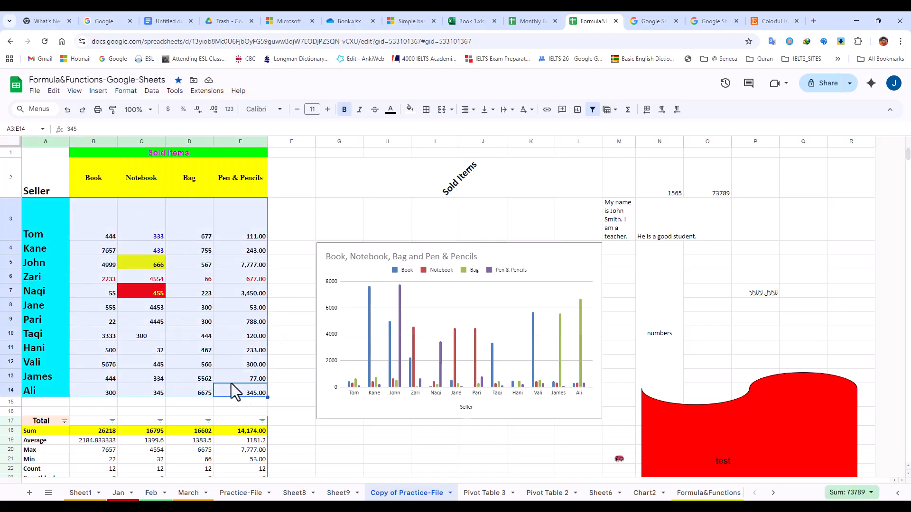
{"action": "left_click_drag", "start_coordinate": [260, 391], "coordinate": [65, 189]}
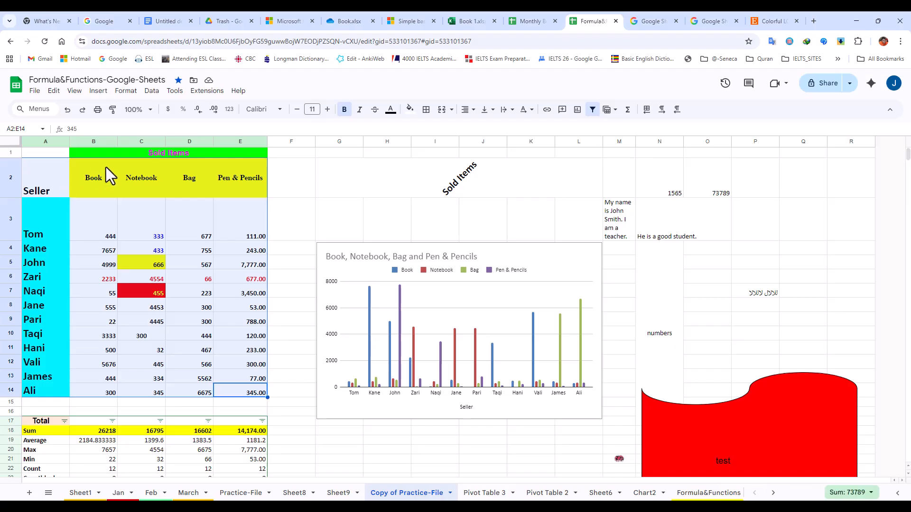
{"action": "left_click", "coordinate": [126, 90]}
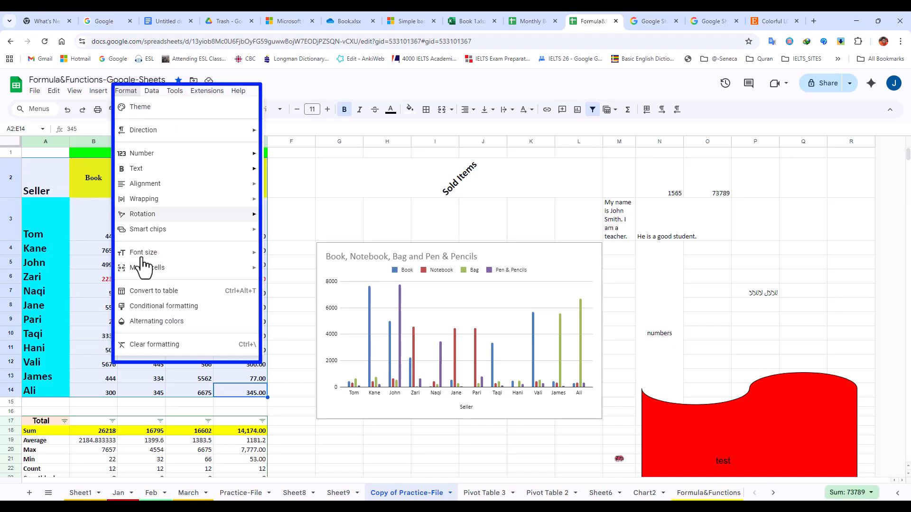
{"action": "left_click", "coordinate": [154, 291]}
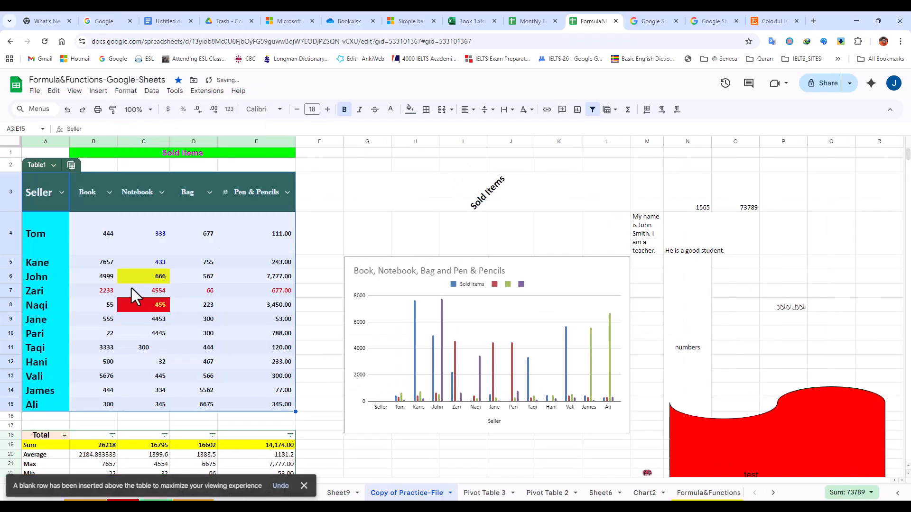
{"action": "left_click", "coordinate": [159, 263]}
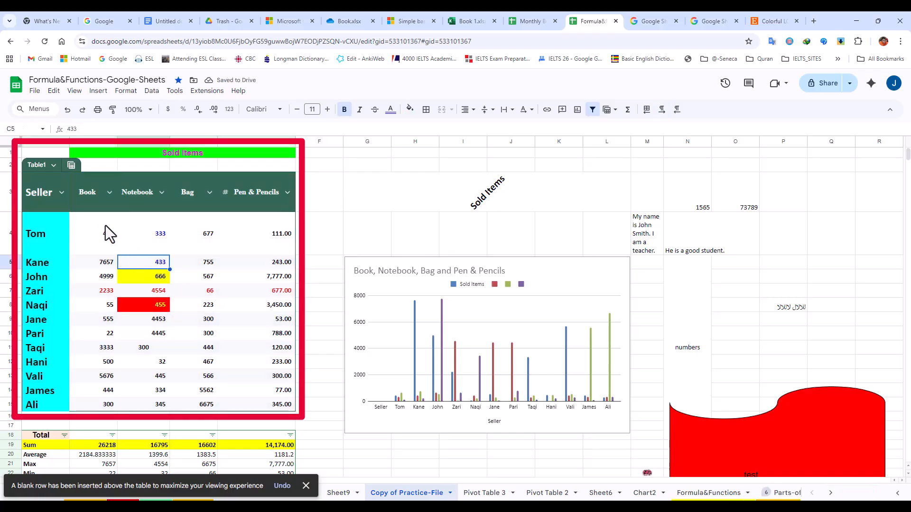
Look at the column options of the Seller header in the new table, such as sorting, filtering and grouping.
{"action": "left_click", "coordinate": [61, 192]}
{"action": "mouse_move", "coordinate": [93, 228]}
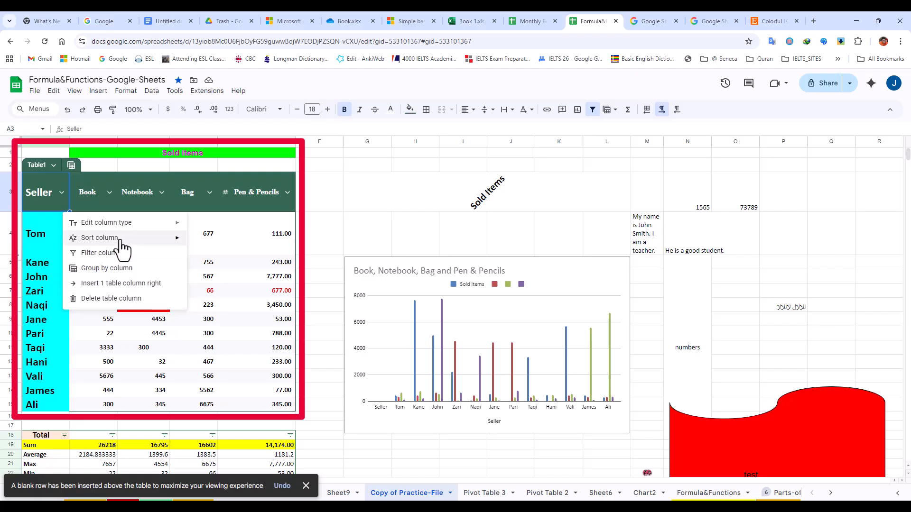
{"action": "left_click", "coordinate": [238, 244]}
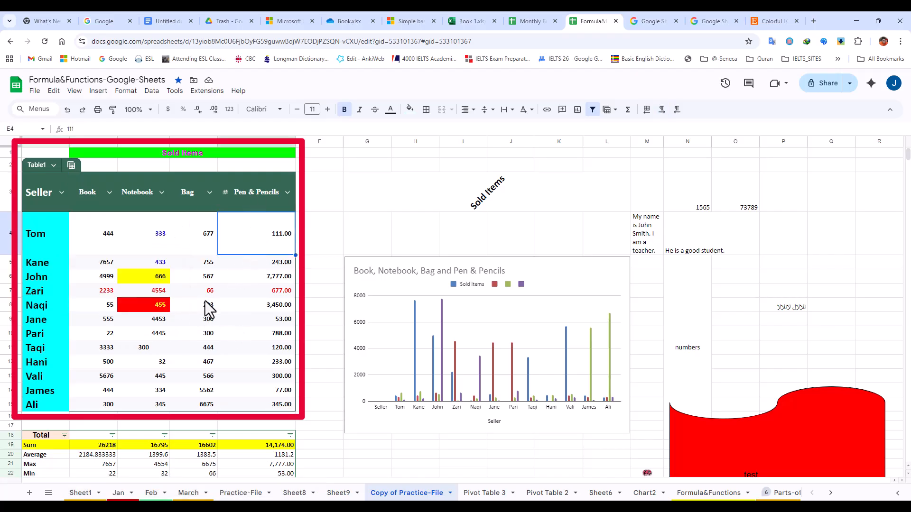
{"action": "left_click", "coordinate": [286, 377]}
{"action": "left_click", "coordinate": [349, 210]}
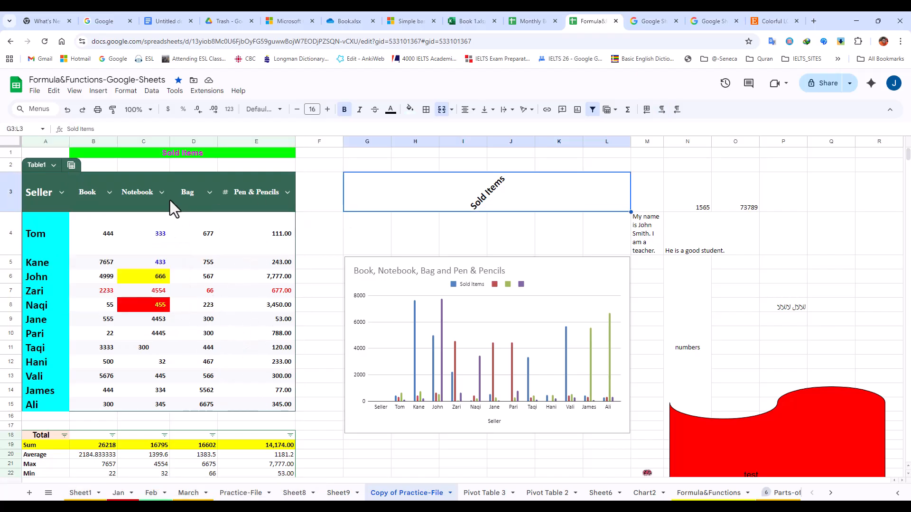
Create a single-color conditional formatting rule on B3:E14 for values greater than 2000.
{"action": "left_click", "coordinate": [125, 91]}
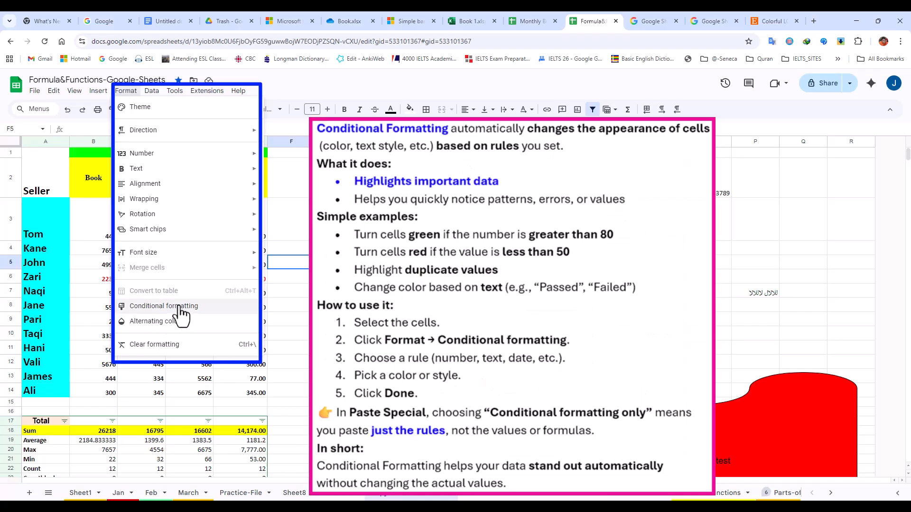
{"action": "left_click", "coordinate": [176, 305]}
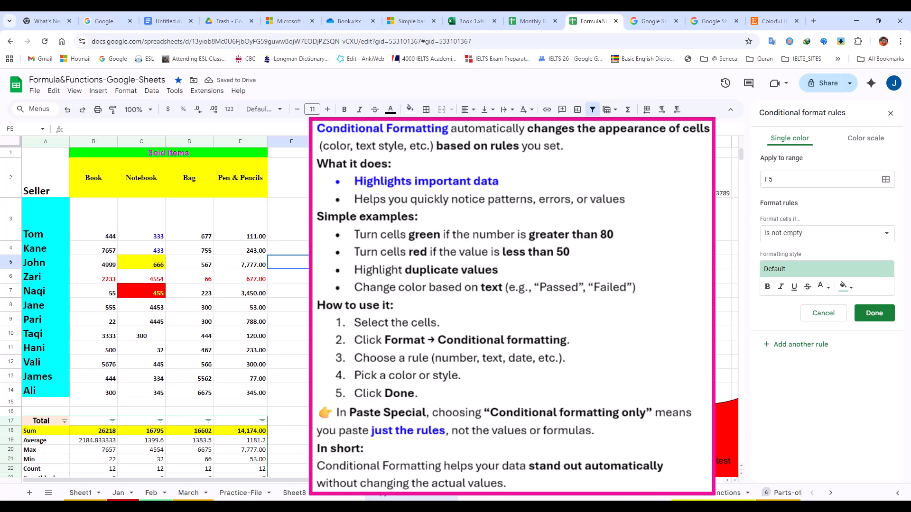
{"action": "left_click_drag", "start_coordinate": [113, 238], "coordinate": [241, 392]}
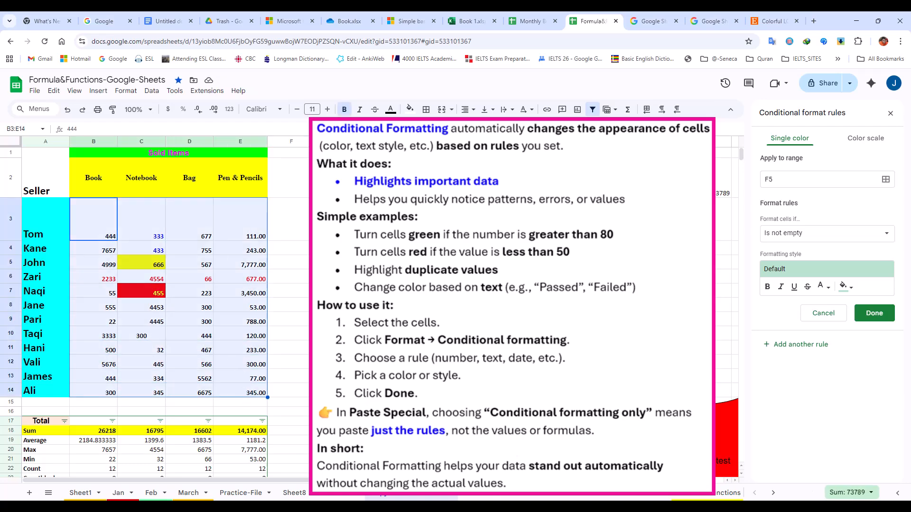
{"action": "left_click", "coordinate": [818, 235]}
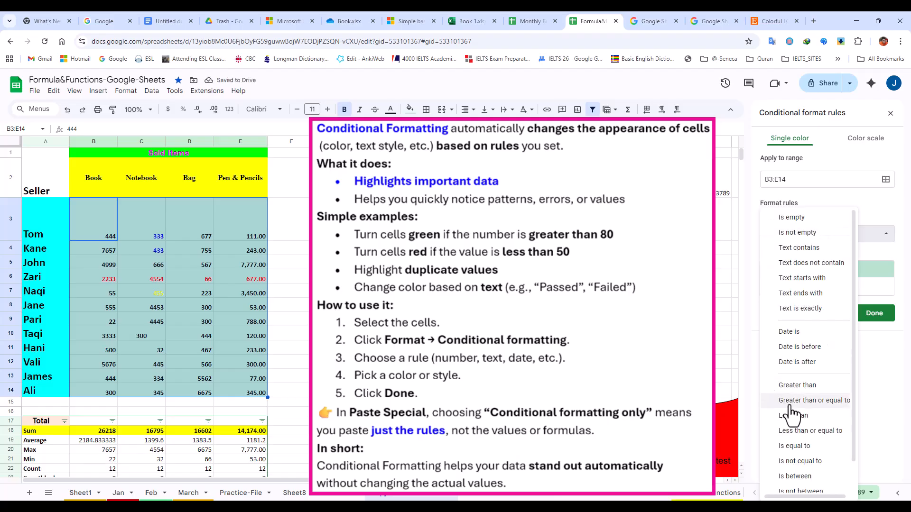
{"action": "left_click", "coordinate": [797, 385]}
{"action": "left_click", "coordinate": [796, 256]}
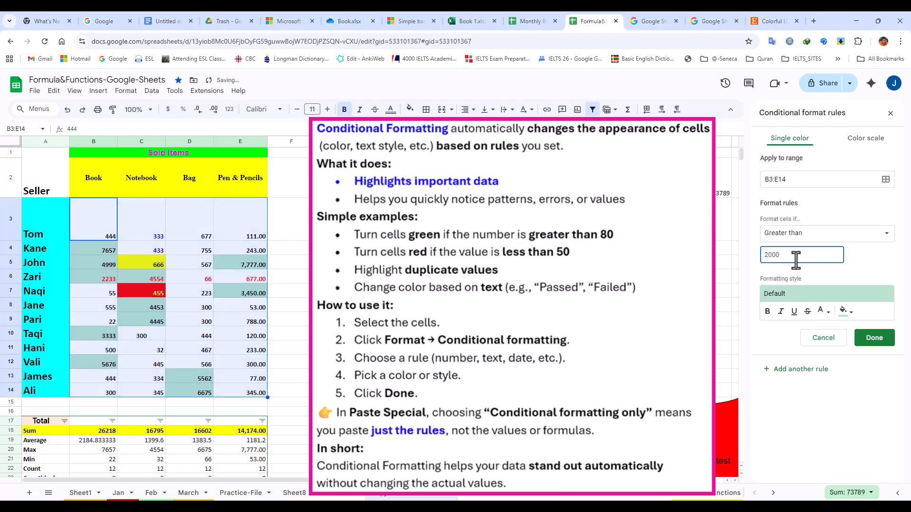
Try a blue and an orange fill color for the conditional formatting rule on values greater than 2000.
{"action": "left_click", "coordinate": [849, 314]}
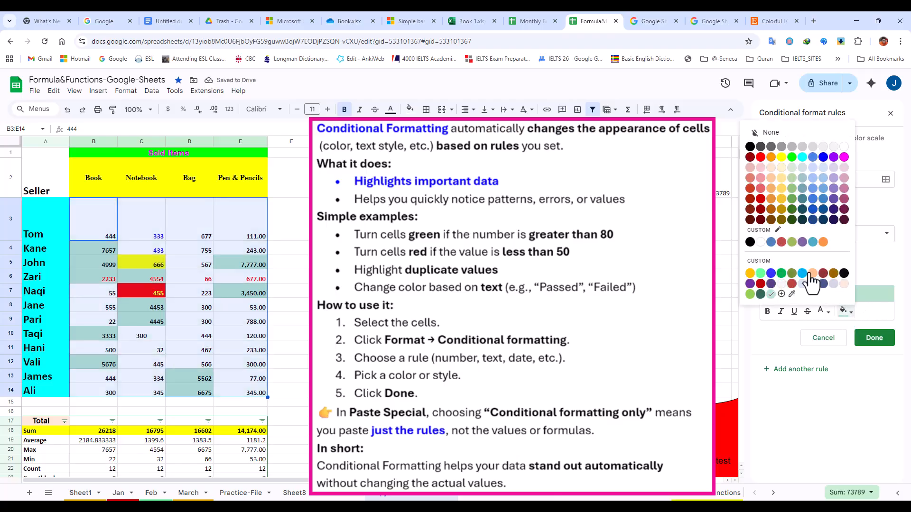
{"action": "left_click", "coordinate": [771, 273]}
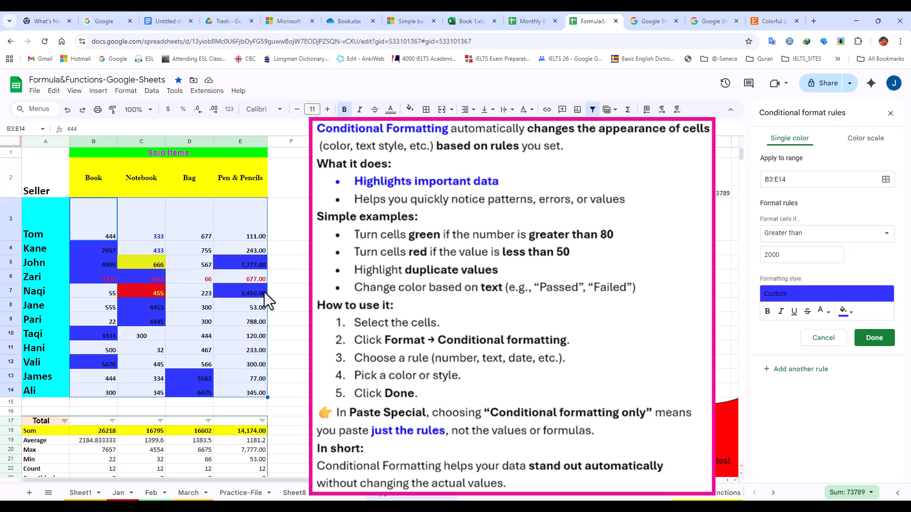
{"action": "left_click", "coordinate": [844, 313]}
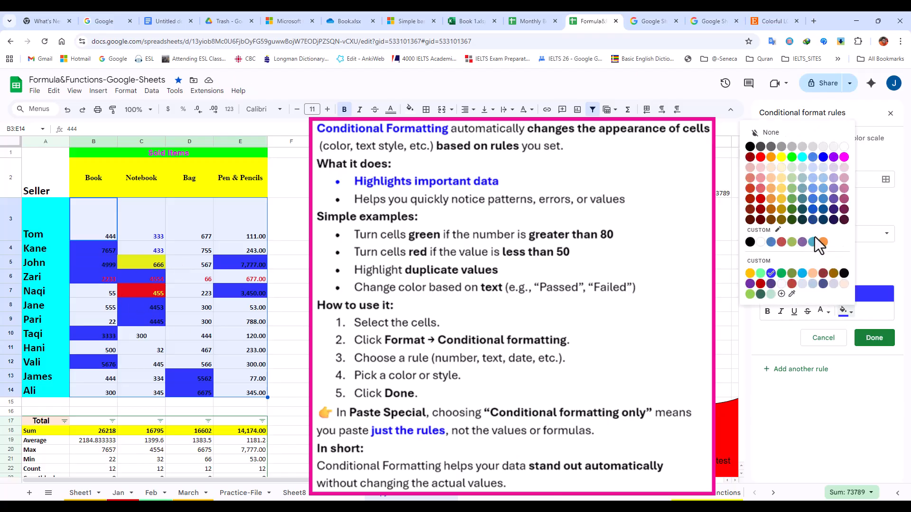
{"action": "left_click", "coordinate": [823, 243]}
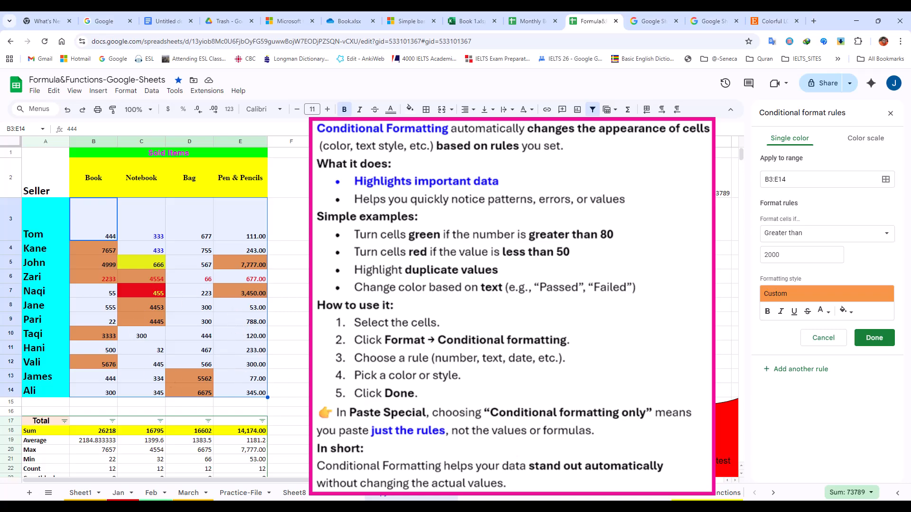
Change the conditional formatting rule's condition to Is equal to 66 and its fill color to light green.
{"action": "left_click", "coordinate": [826, 235]}
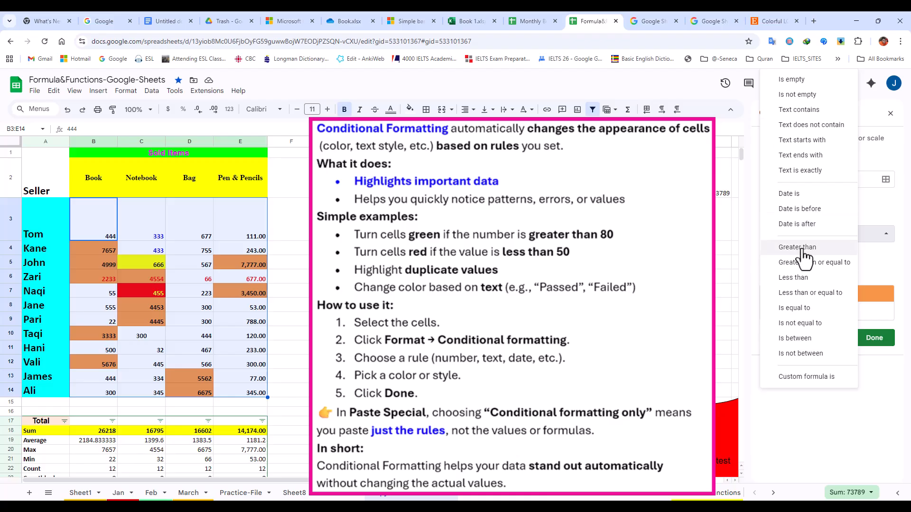
{"action": "left_click", "coordinate": [798, 308]}
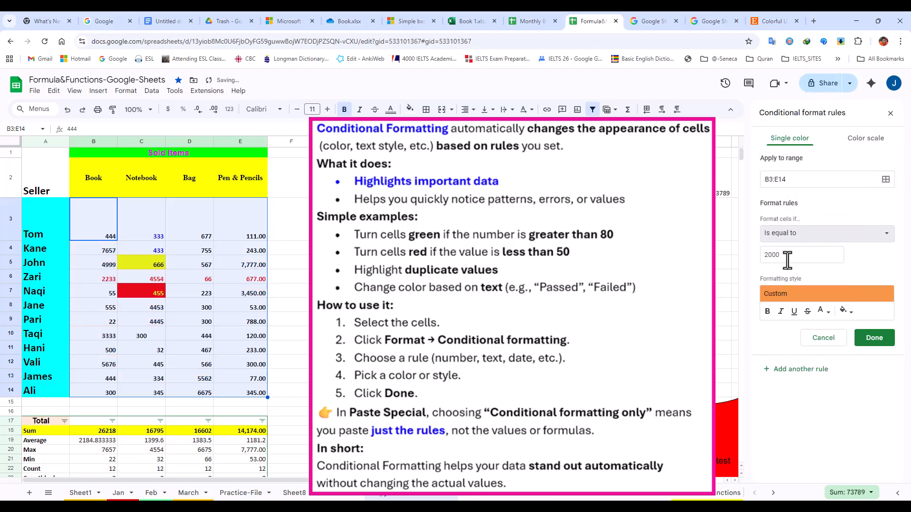
{"action": "double_click", "coordinate": [795, 255]}
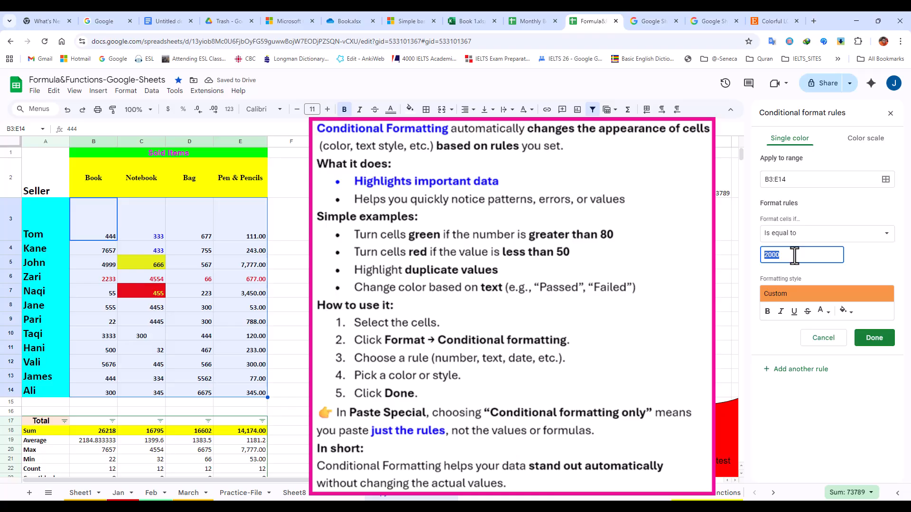
{"action": "type", "text": "66"}
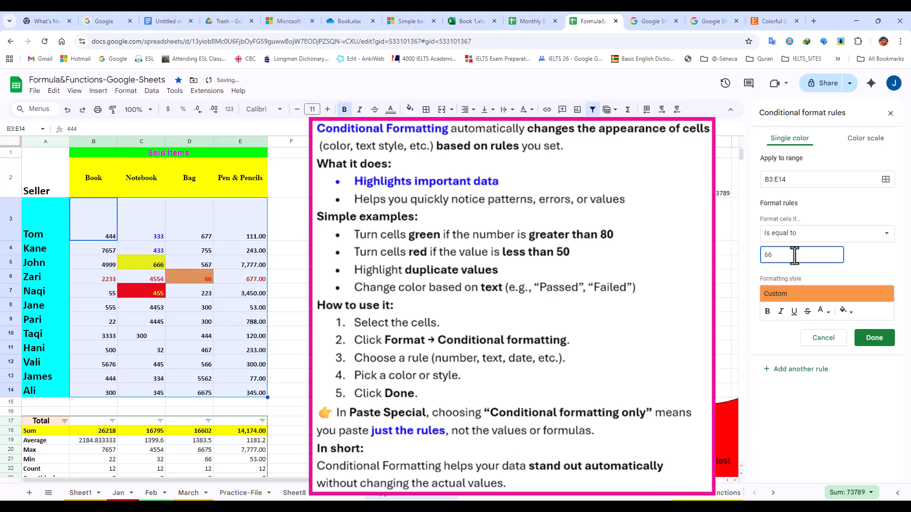
{"action": "left_click", "coordinate": [846, 312]}
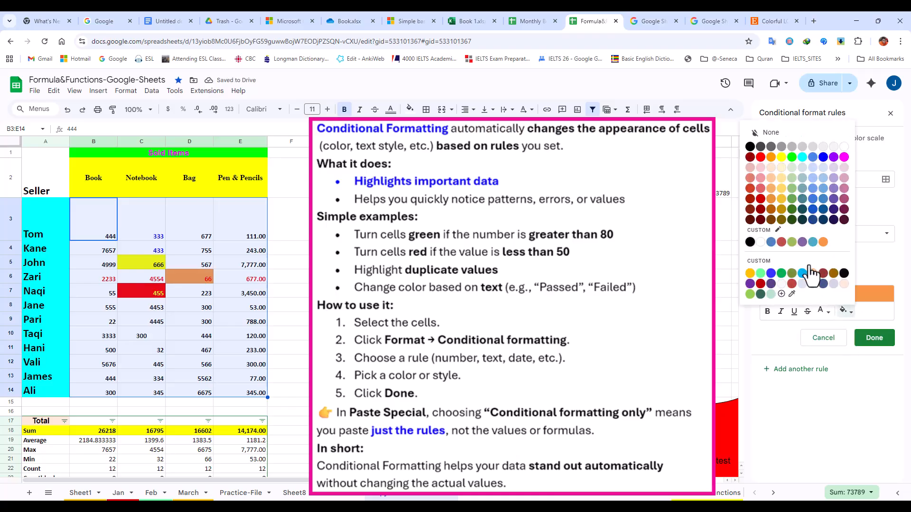
{"action": "left_click", "coordinate": [760, 273]}
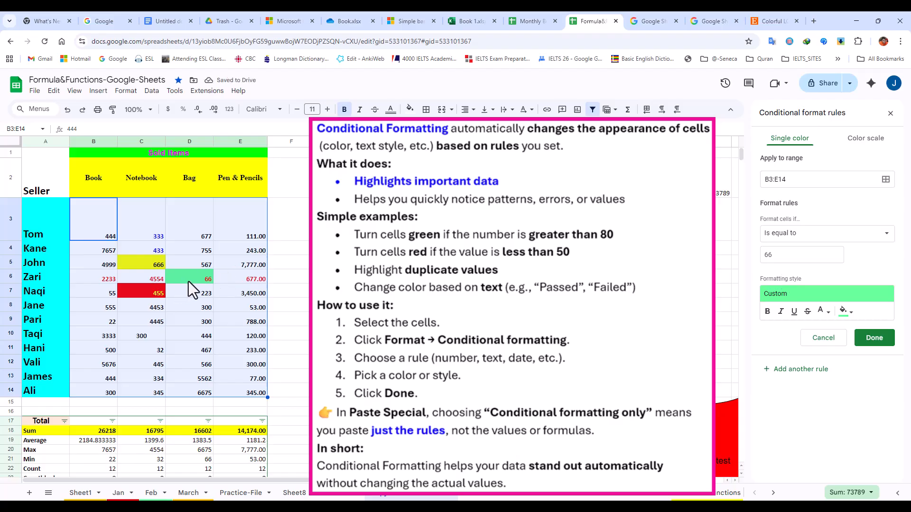
Set the Is equal to rule's comparison value to absent and save the rule for B3:E14.
{"action": "double_click", "coordinate": [791, 255]}
{"action": "type", "text": "absent"}
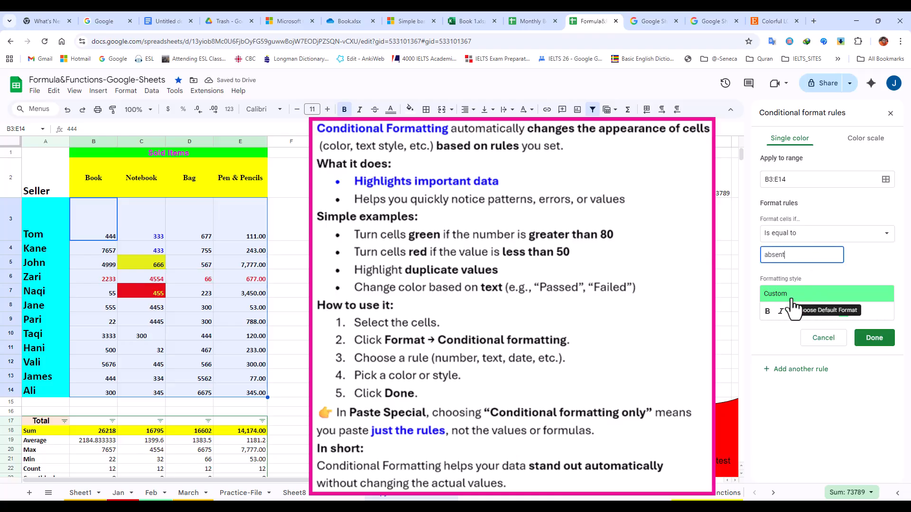
{"action": "left_click", "coordinate": [875, 338]}
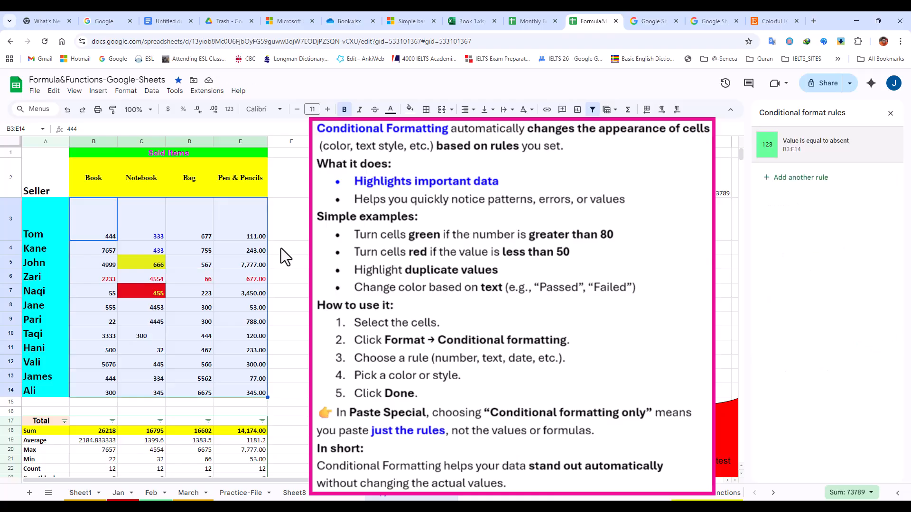
Replace the Bag value in cell D8 with absent to test the conditional formatting rule.
{"action": "double_click", "coordinate": [183, 309]}
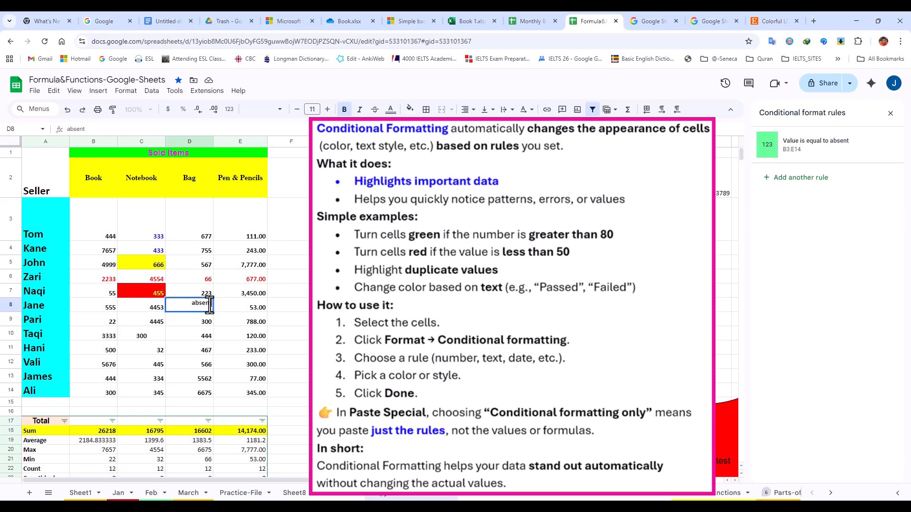
{"action": "left_click", "coordinate": [281, 268]}
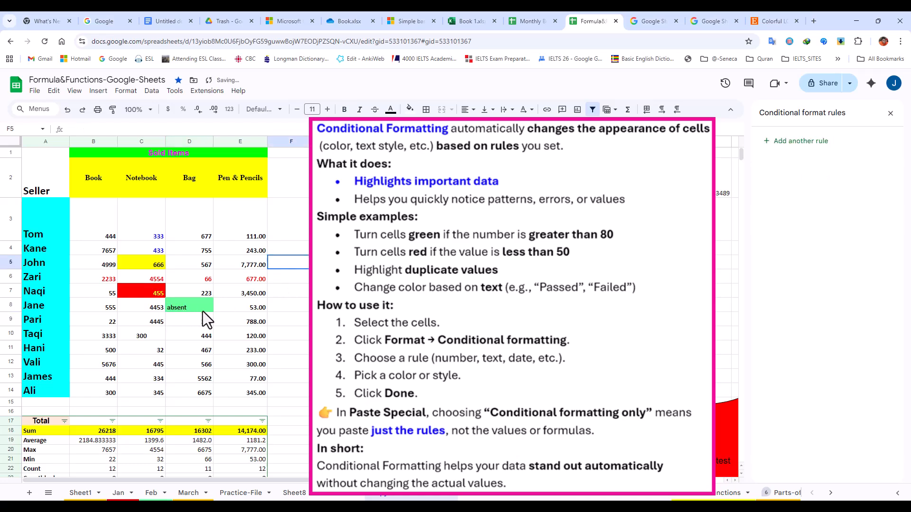
{"action": "left_click", "coordinate": [189, 309]}
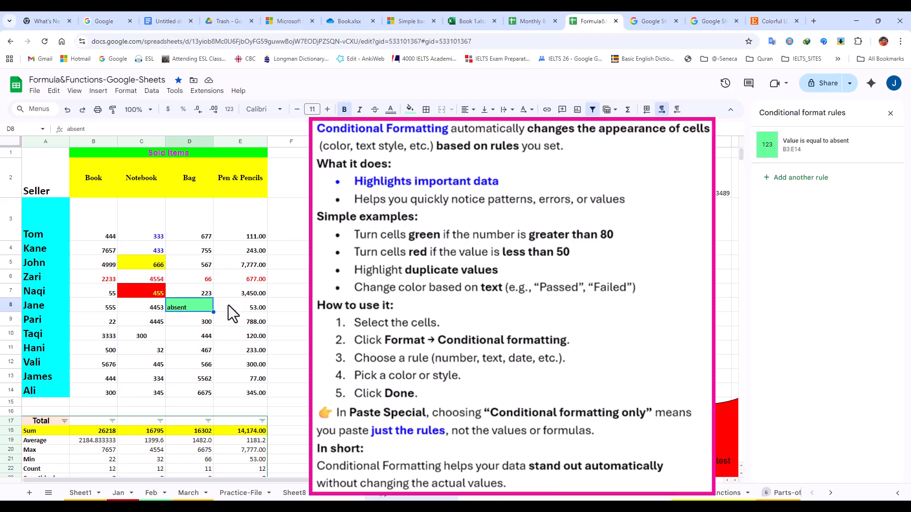
{"action": "left_click", "coordinate": [234, 280]}
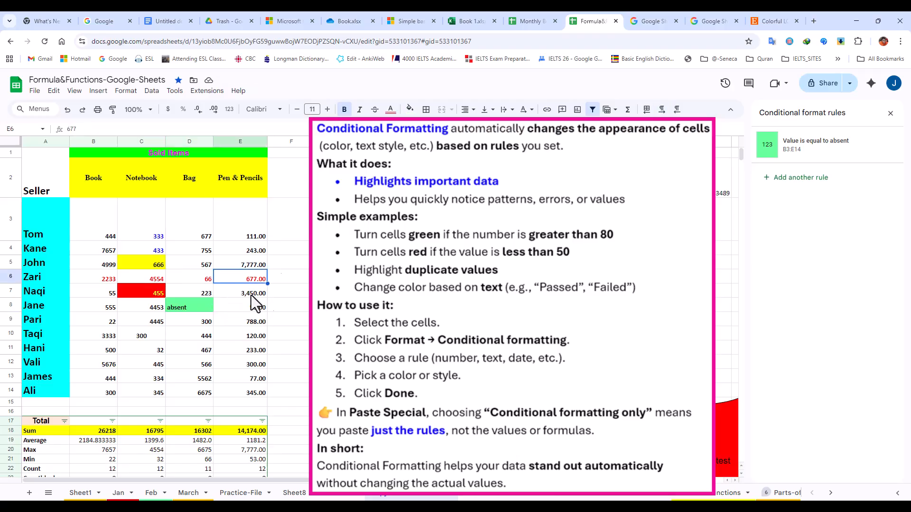
Try the orange alternating-colors style on A2:E14 with the header color set to magenta.
{"action": "left_click", "coordinate": [126, 91]}
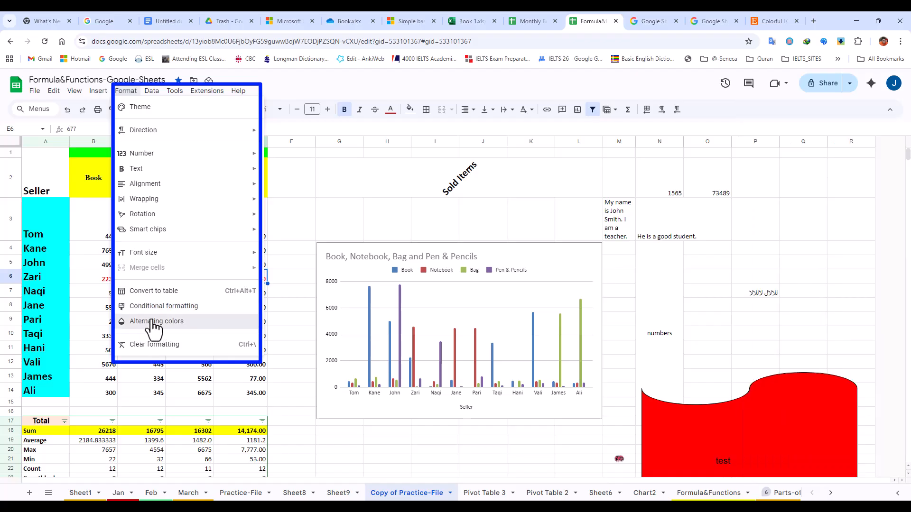
{"action": "left_click", "coordinate": [151, 322]}
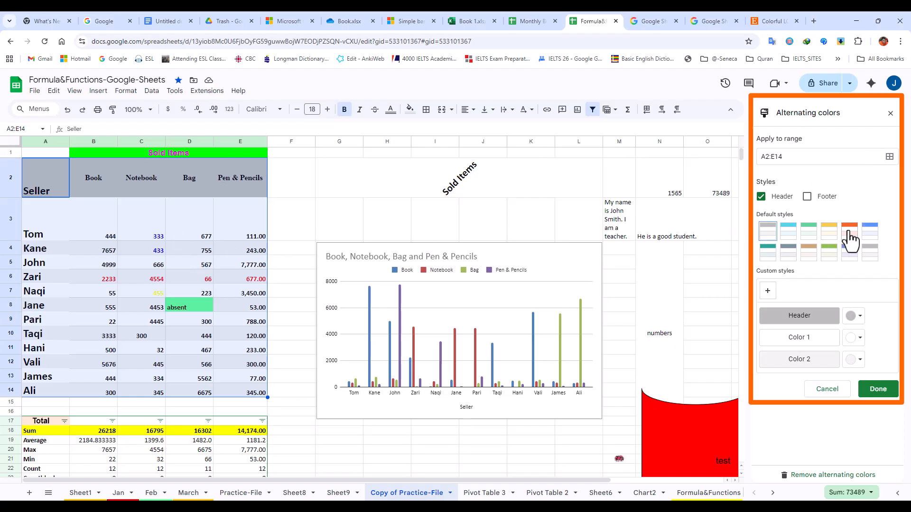
{"action": "left_click", "coordinate": [848, 232]}
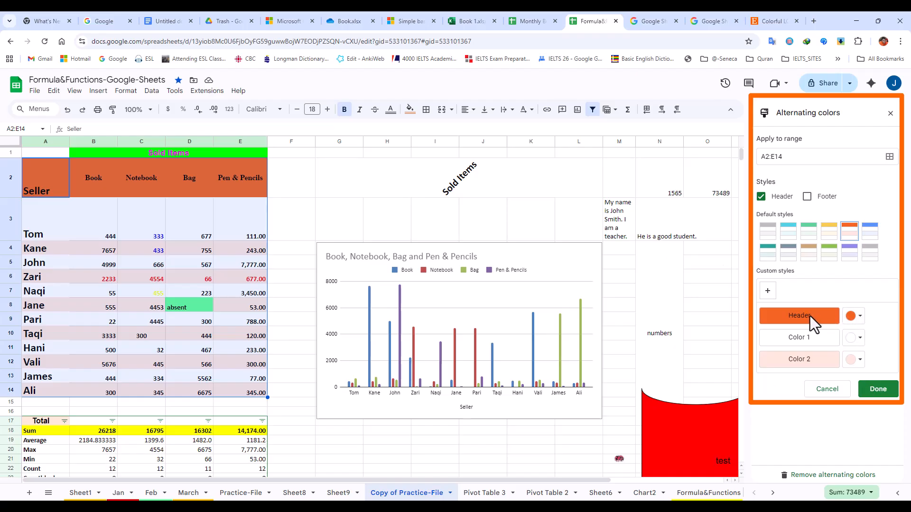
{"action": "left_click", "coordinate": [856, 317]}
{"action": "left_click", "coordinate": [854, 347]}
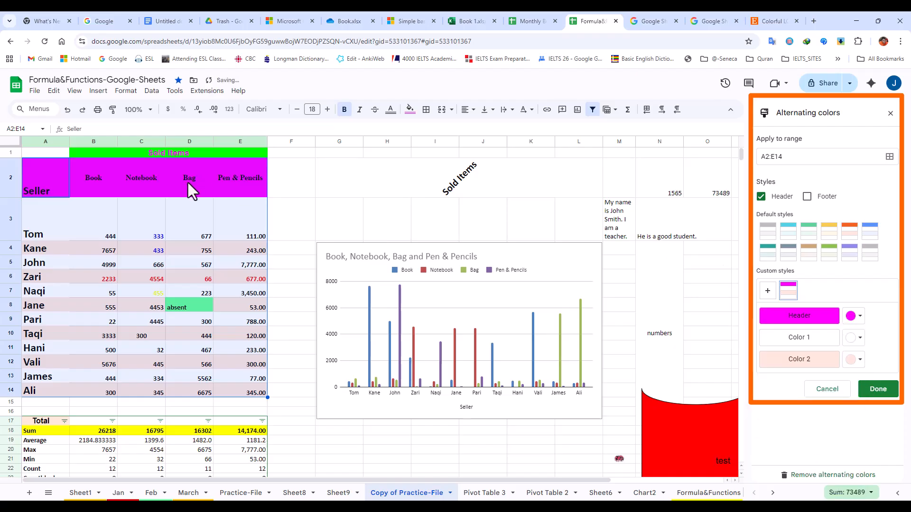
Try black and yellow as Color 1 of the alternating colors on A2:E14.
{"action": "left_click", "coordinate": [854, 346]}
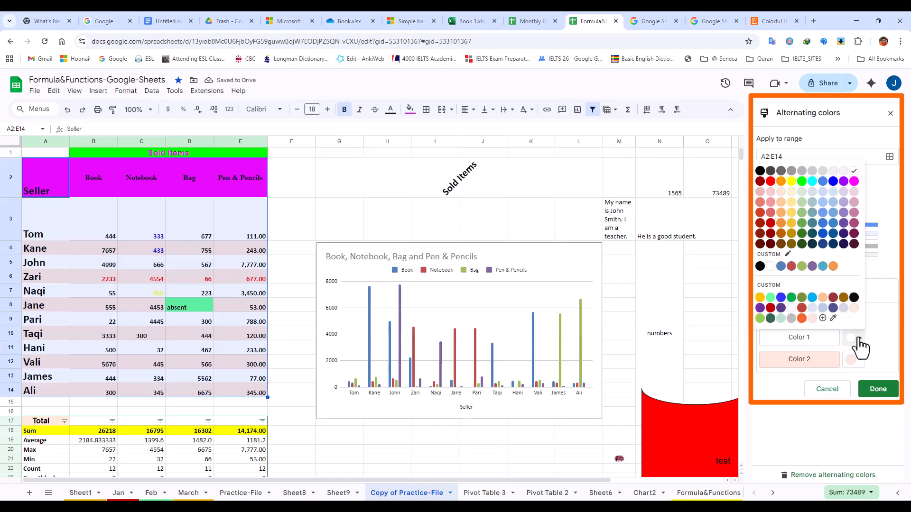
{"action": "left_click", "coordinate": [762, 271]}
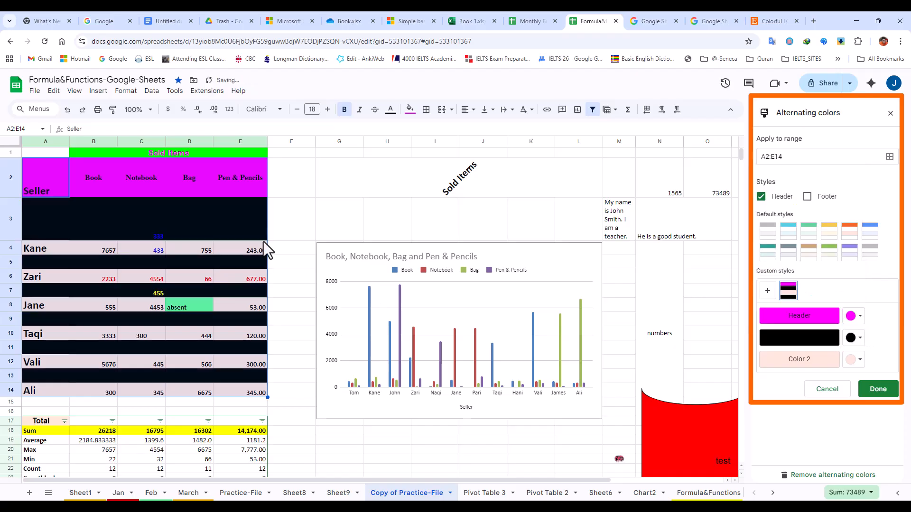
{"action": "left_click", "coordinate": [856, 338]}
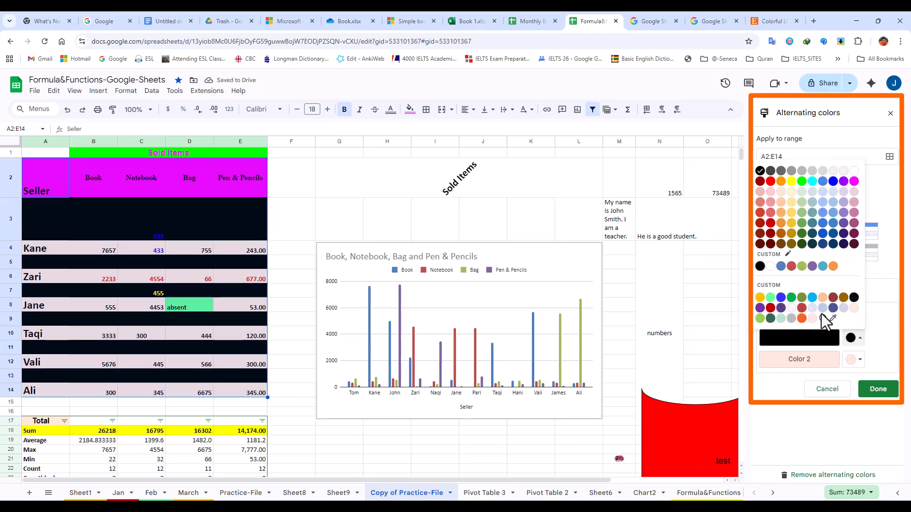
{"action": "left_click", "coordinate": [789, 181]}
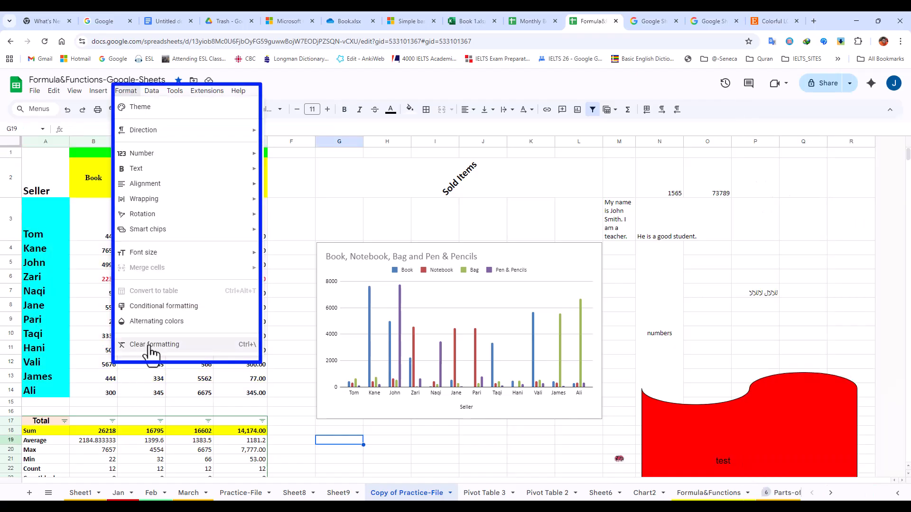
Clear the formatting of the header cells B2:E2, from Book to Pen & Pencils.
{"action": "left_click", "coordinate": [322, 196]}
{"action": "left_click", "coordinate": [252, 176]}
{"action": "mouse_move", "coordinate": [114, 178]}
{"action": "left_mouse_down"}
{"action": "mouse_move", "coordinate": [132, 186]}
{"action": "mouse_move", "coordinate": [233, 186]}
{"action": "left_mouse_up"}
{"action": "left_click", "coordinate": [126, 93]}
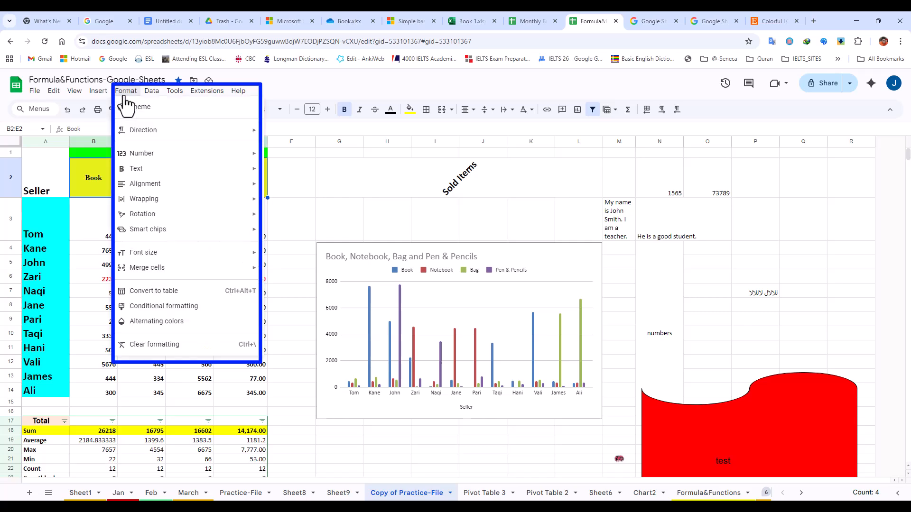
{"action": "left_click", "coordinate": [151, 343]}
{"action": "left_click", "coordinate": [183, 176]}
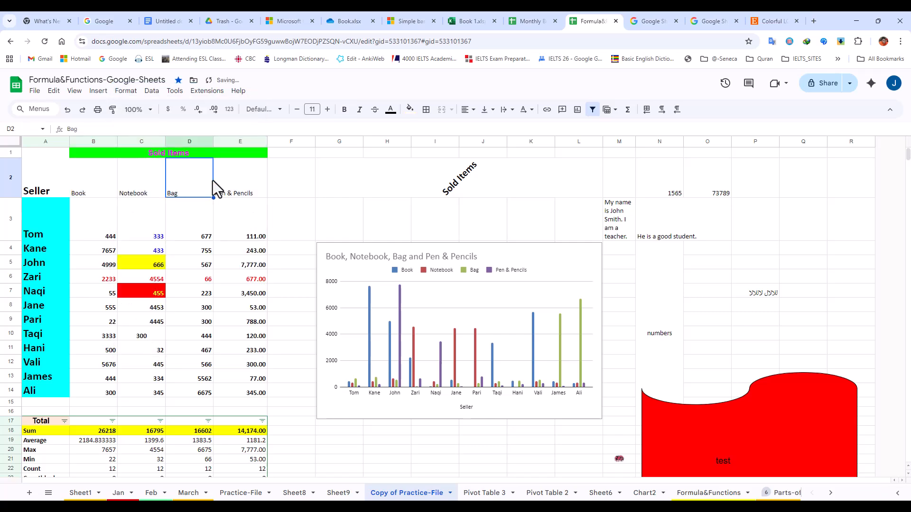
{"action": "left_click", "coordinate": [240, 176]}
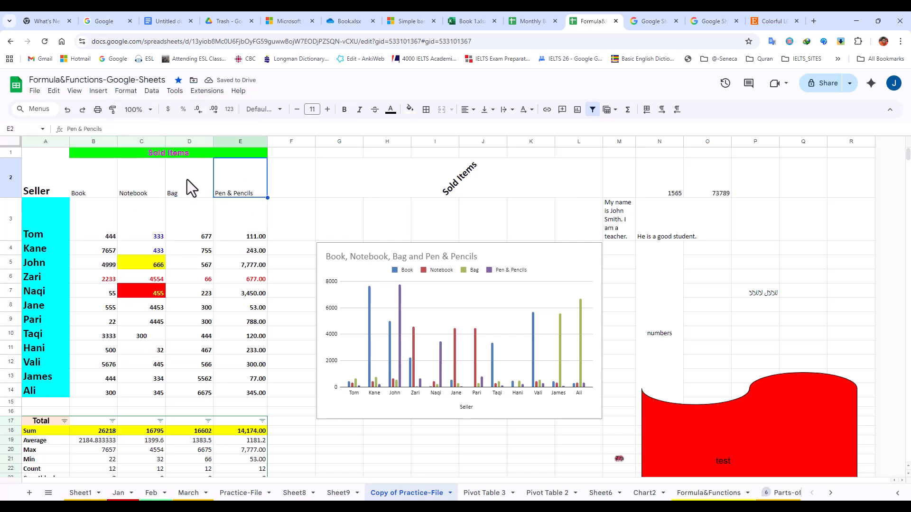
Clear the formatting of the Notebook values in C5:C7.
{"action": "left_click_drag", "start_coordinate": [137, 261], "coordinate": [145, 291]}
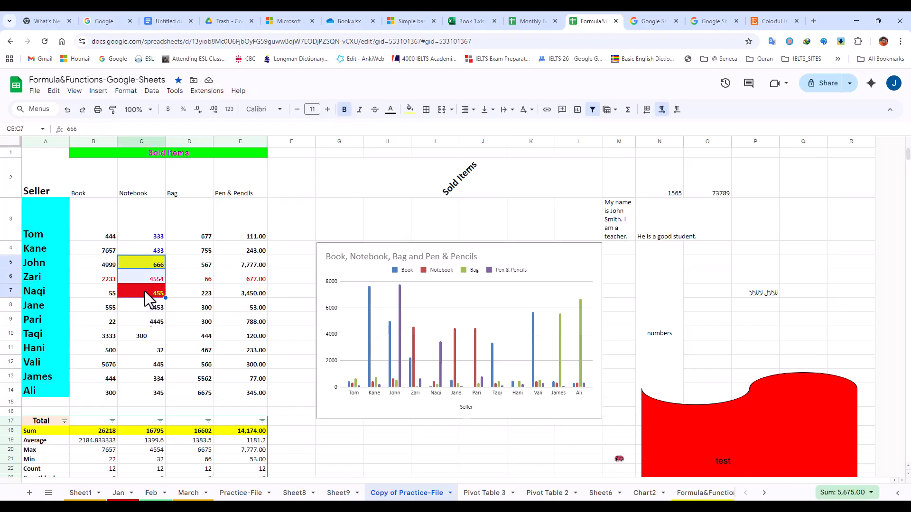
{"action": "left_click", "coordinate": [126, 90]}
{"action": "left_click", "coordinate": [151, 345]}
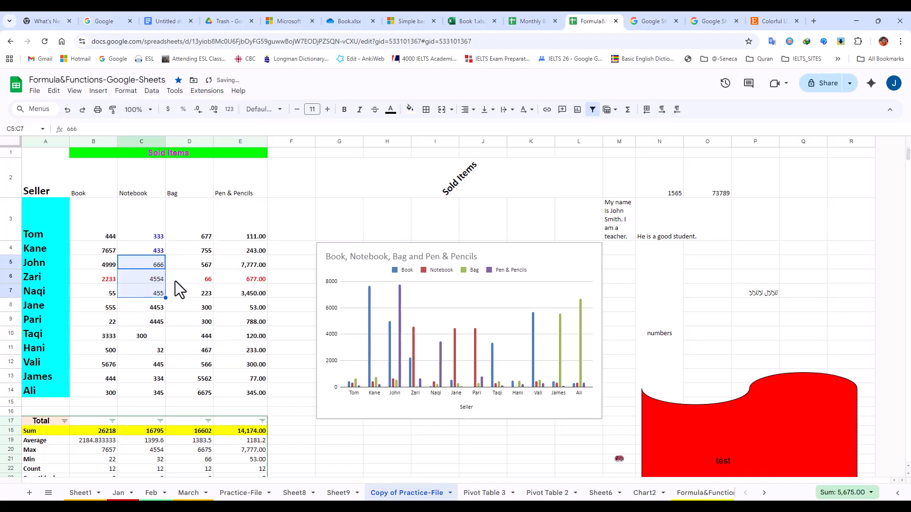
{"action": "left_click", "coordinate": [170, 279]}
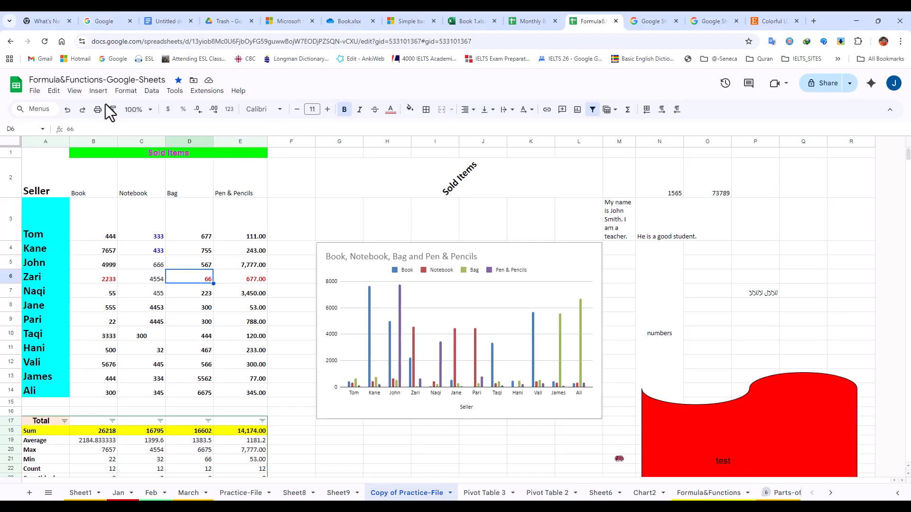
Undo both formatting clears on the header cells and the Notebook values.
{"action": "left_click", "coordinate": [67, 109]}
{"action": "left_click", "coordinate": [68, 110]}
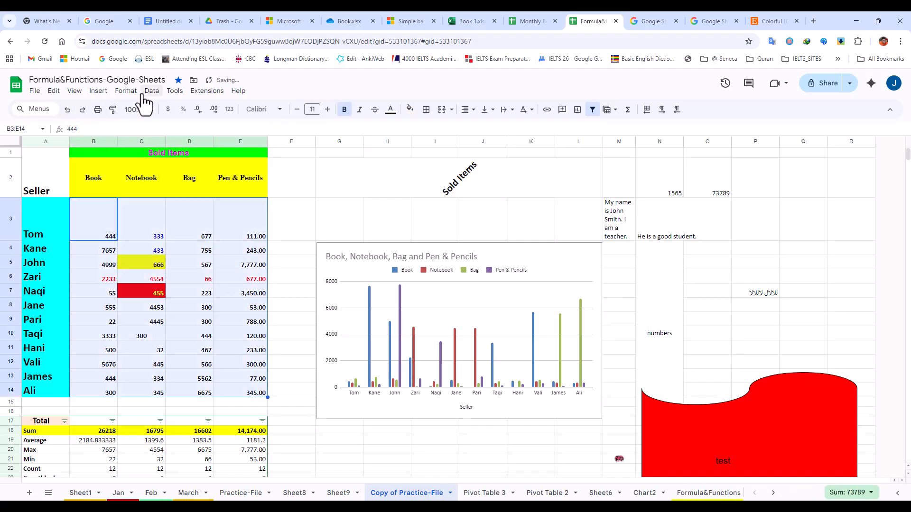
Switch to Google Drive, look for Forms among the Google apps, and return to the spreadsheet.
{"action": "left_click", "coordinate": [125, 92]}
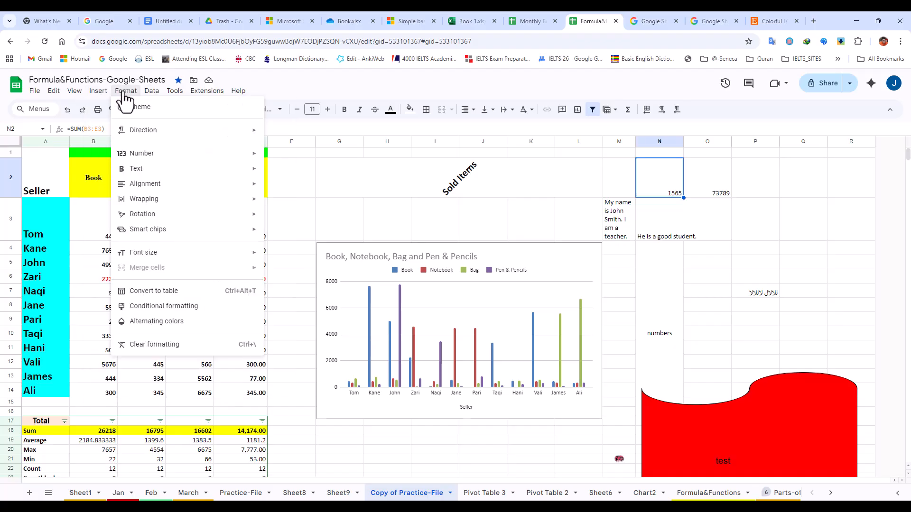
{"action": "mouse_move", "coordinate": [153, 96]}
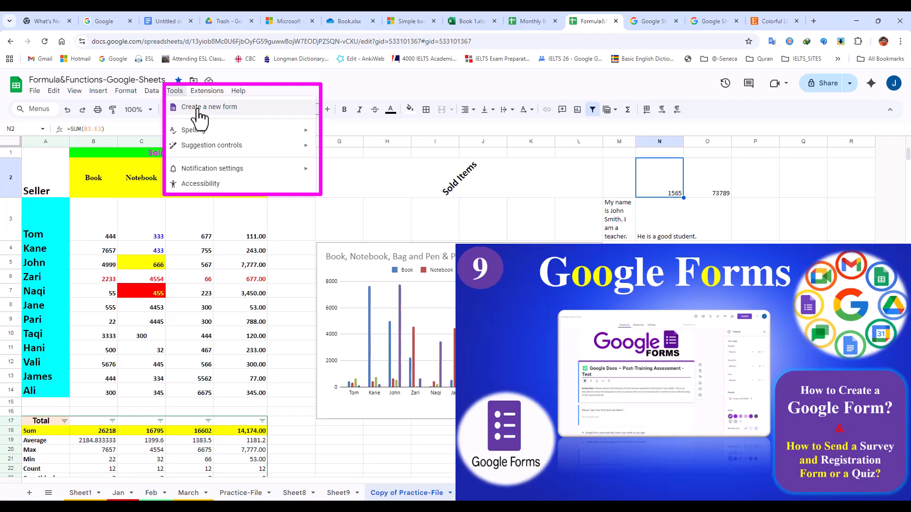
{"action": "left_click", "coordinate": [223, 22]}
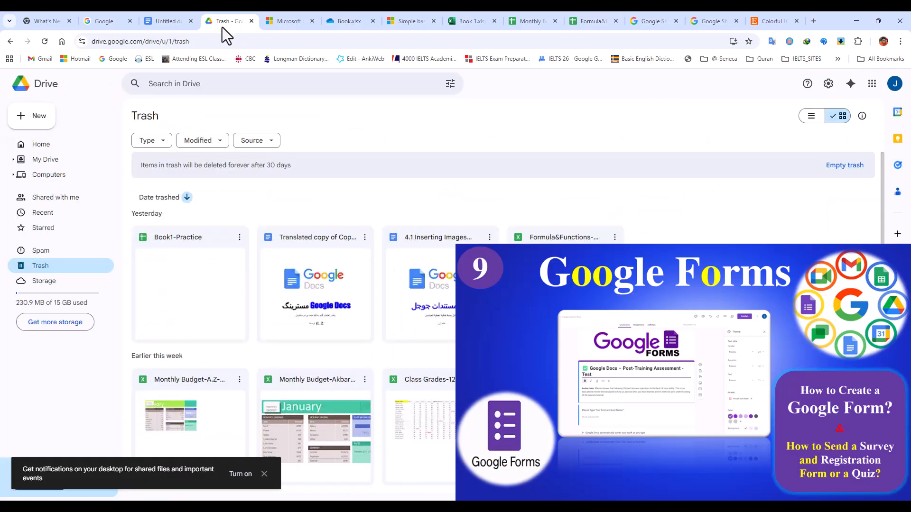
{"action": "left_click", "coordinate": [869, 84]}
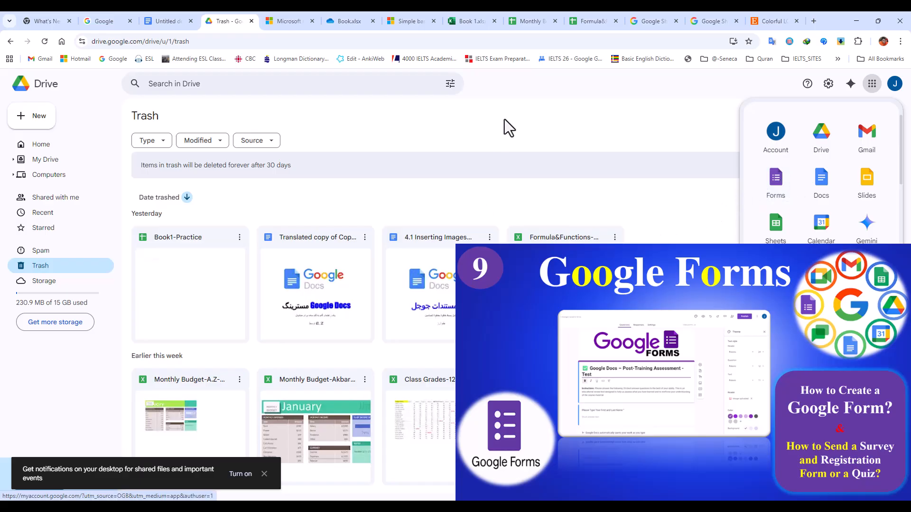
{"action": "left_click", "coordinate": [594, 21]}
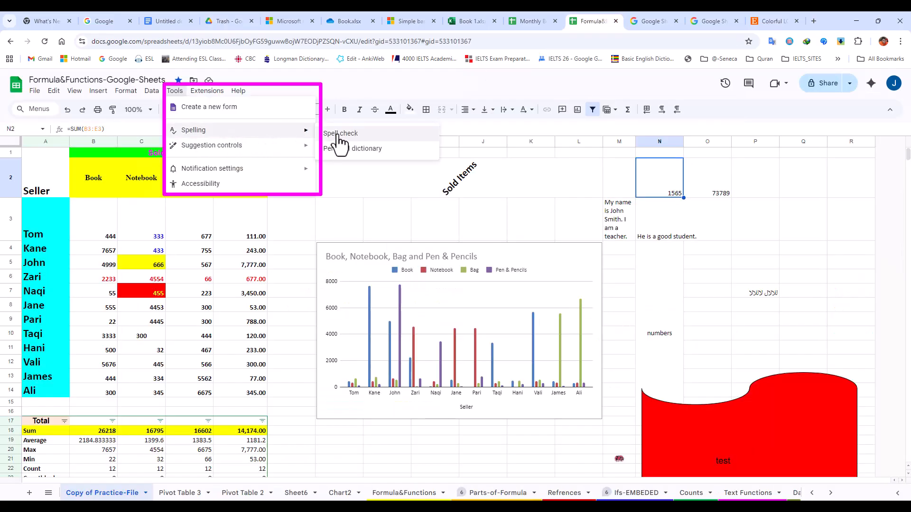
Open the Google Sheets training page, look through its topics and resources, and return to the spreadsheet.
{"action": "left_click", "coordinate": [207, 91]}
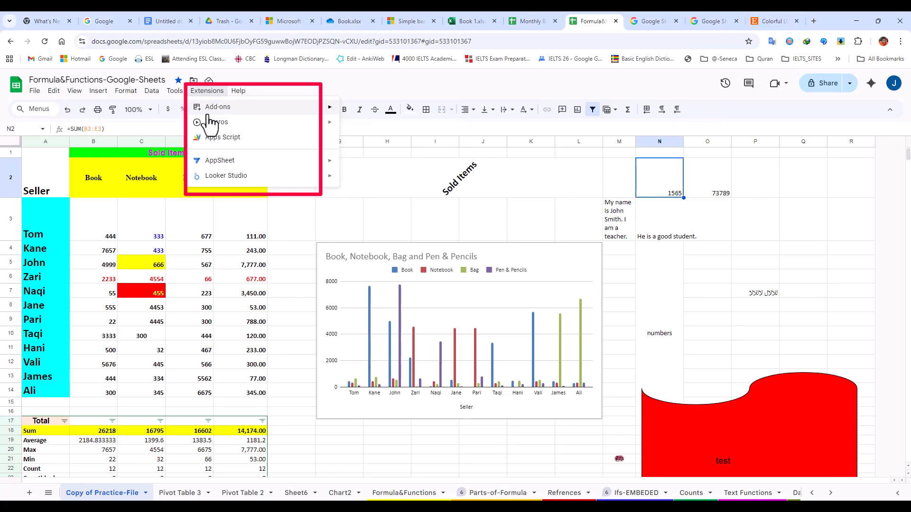
{"action": "mouse_move", "coordinate": [238, 91]}
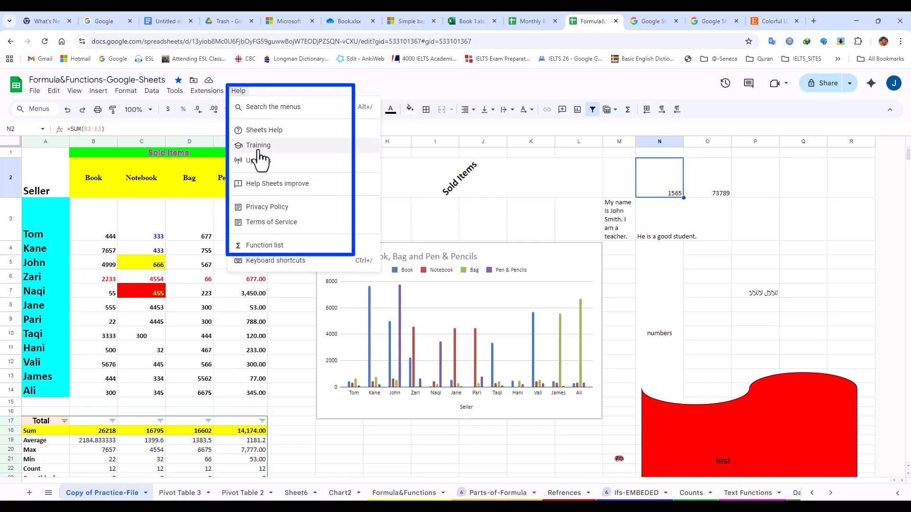
{"action": "left_click", "coordinate": [260, 147]}
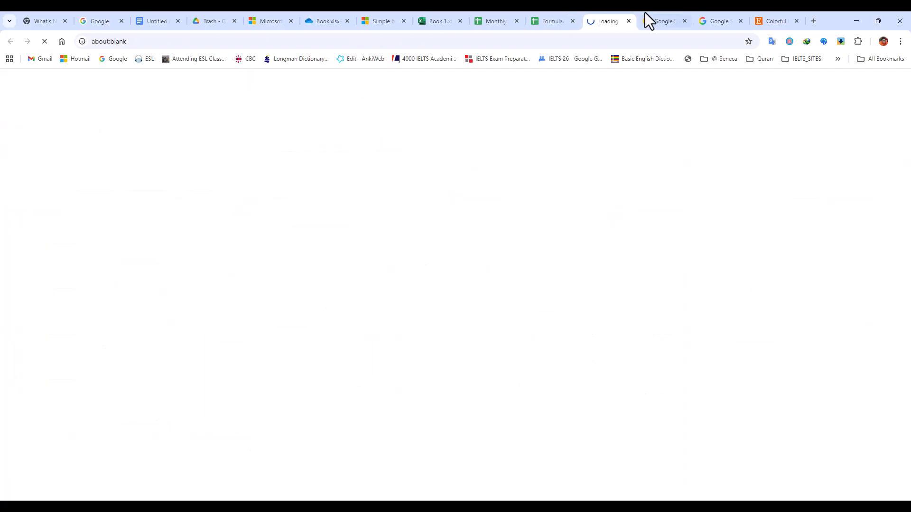
{"action": "scroll", "coordinate": [295, 301], "scroll_direction": "down", "scroll_amount": 20}
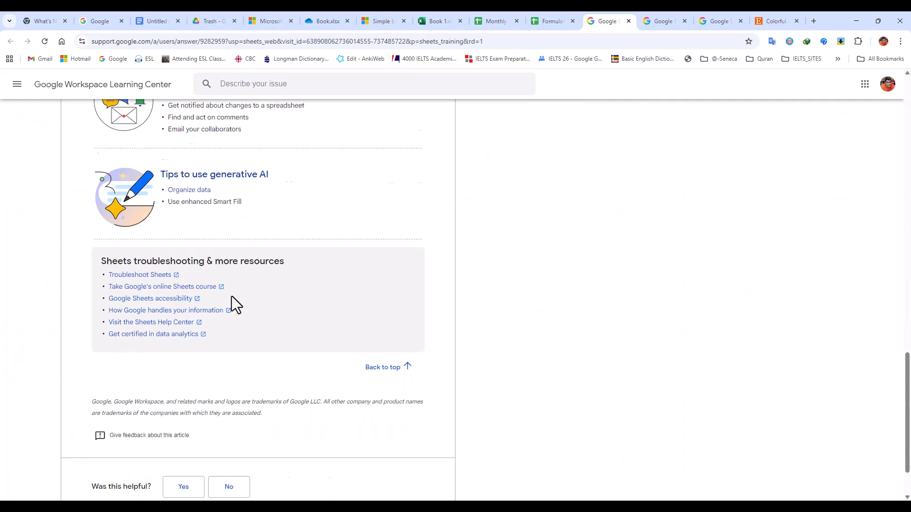
{"action": "left_click", "coordinate": [548, 20]}
{"action": "left_click", "coordinate": [521, 24]}
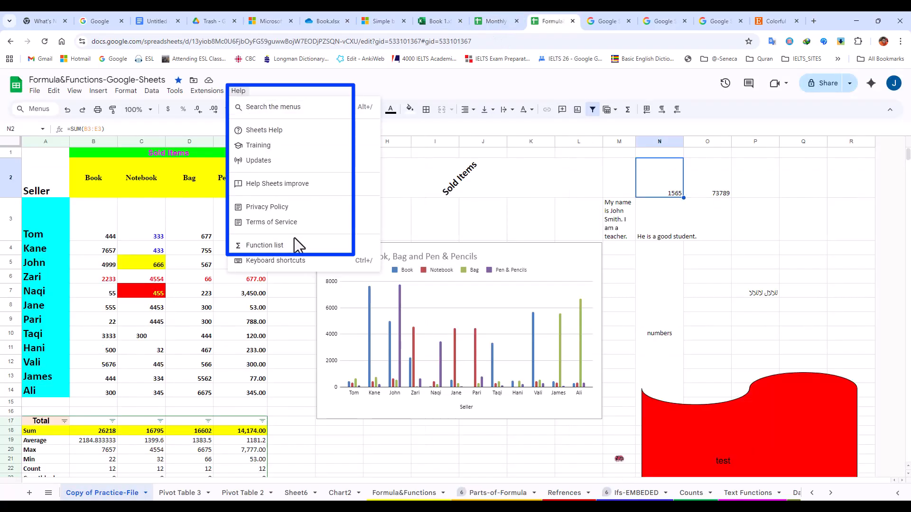
Browse the online Google Sheets function list and return to the spreadsheet.
{"action": "left_click", "coordinate": [260, 245]}
{"action": "scroll", "coordinate": [264, 248], "scroll_direction": "down", "scroll_amount": 15}
{"action": "scroll", "coordinate": [181, 279], "scroll_direction": "down", "scroll_amount": 15}
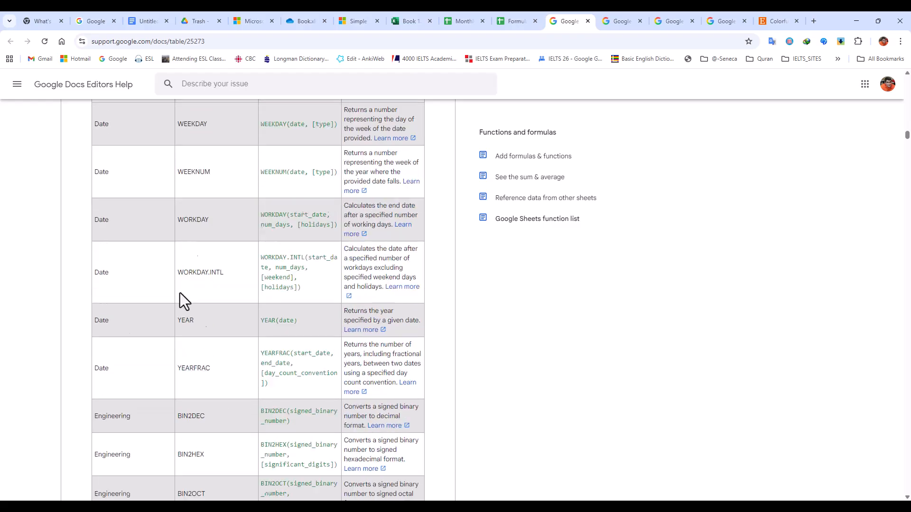
{"action": "left_click", "coordinate": [517, 21]}
Browse the complete set of functions available for insertion in the spreadsheet and compare it with the online function list.
{"action": "left_click", "coordinate": [628, 110]}
{"action": "left_click", "coordinate": [628, 110]}
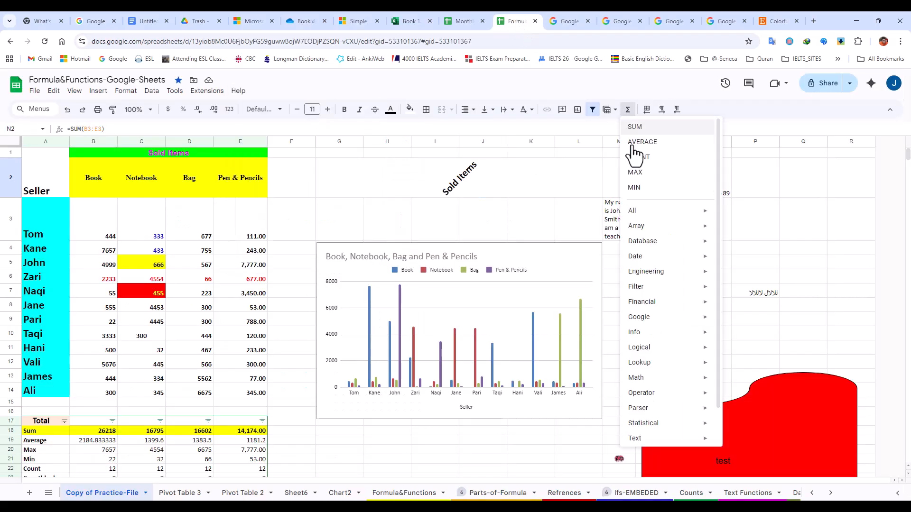
{"action": "mouse_move", "coordinate": [661, 219]}
{"action": "scroll", "coordinate": [736, 205], "scroll_direction": "down", "scroll_amount": 10}
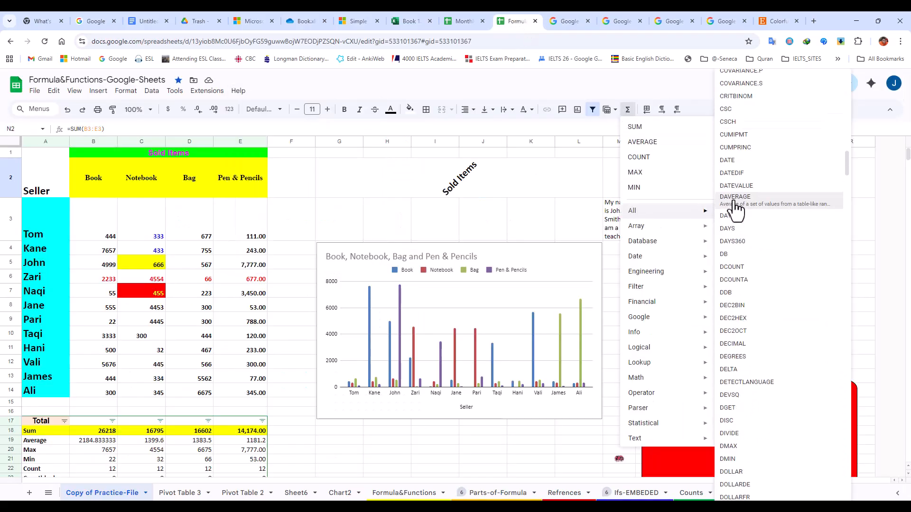
{"action": "left_click", "coordinate": [569, 21]}
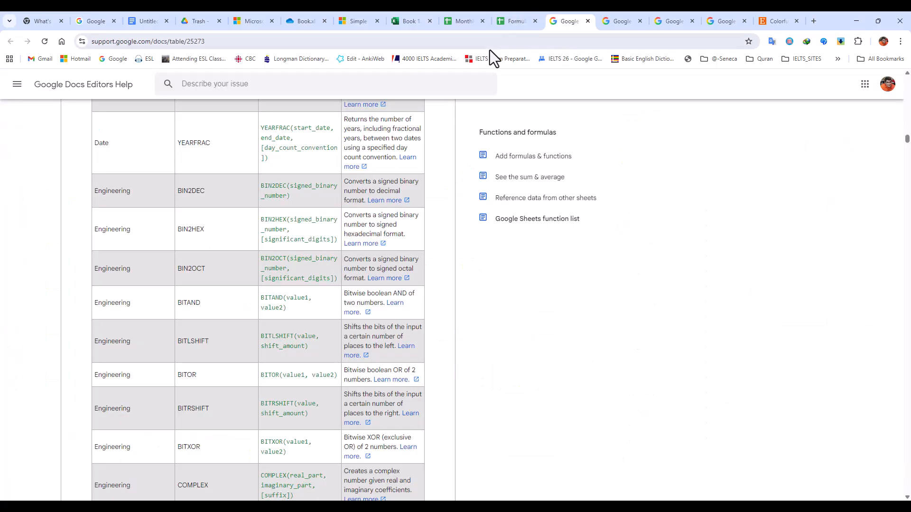
{"action": "left_click", "coordinate": [504, 23]}
{"action": "left_click", "coordinate": [218, 124]}
Look through the Data and Review sections of the keyboard shortcuts overview and close it.
{"action": "left_click", "coordinate": [238, 91]}
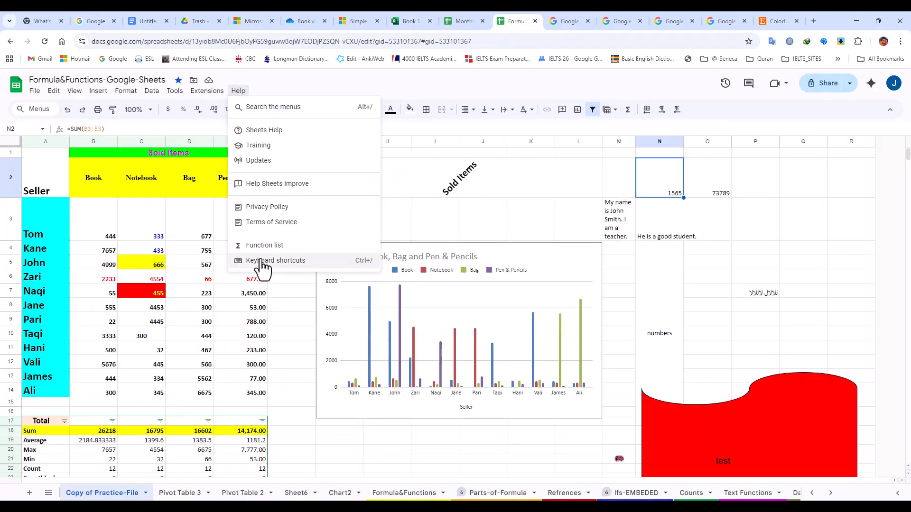
{"action": "left_click", "coordinate": [296, 261]}
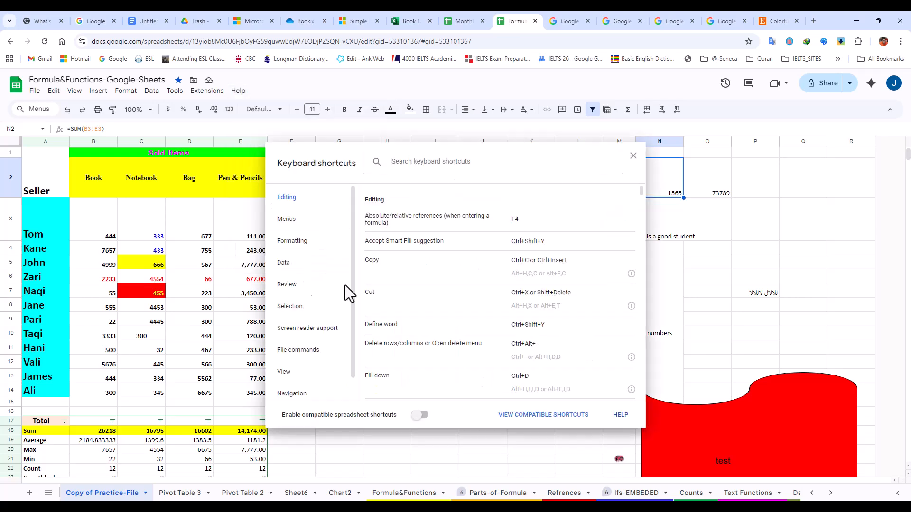
{"action": "left_click", "coordinate": [295, 263]}
{"action": "left_click", "coordinate": [296, 285]}
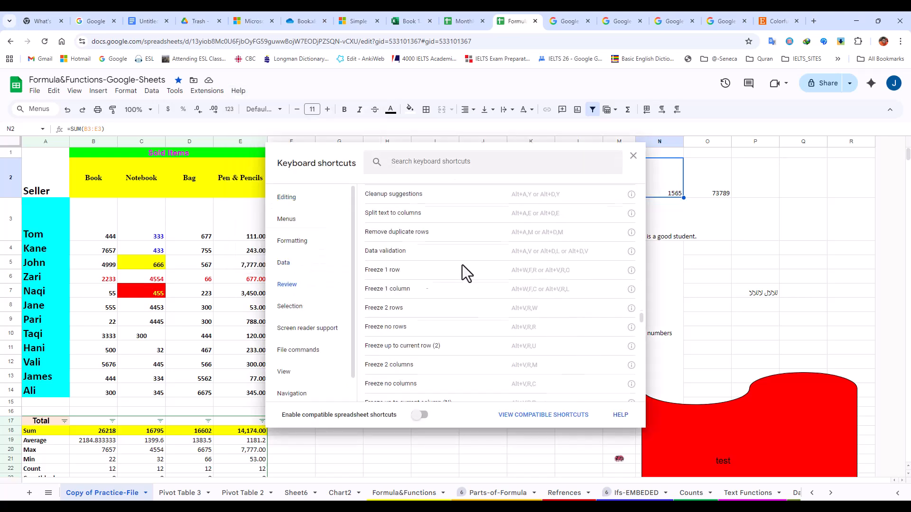
{"action": "scroll", "coordinate": [460, 270], "scroll_direction": "down", "scroll_amount": 3}
{"action": "left_click", "coordinate": [633, 156]}
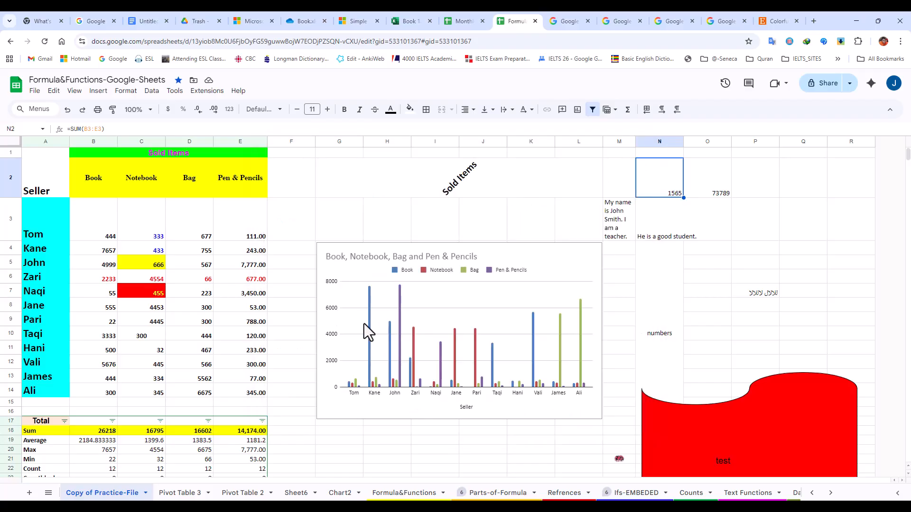